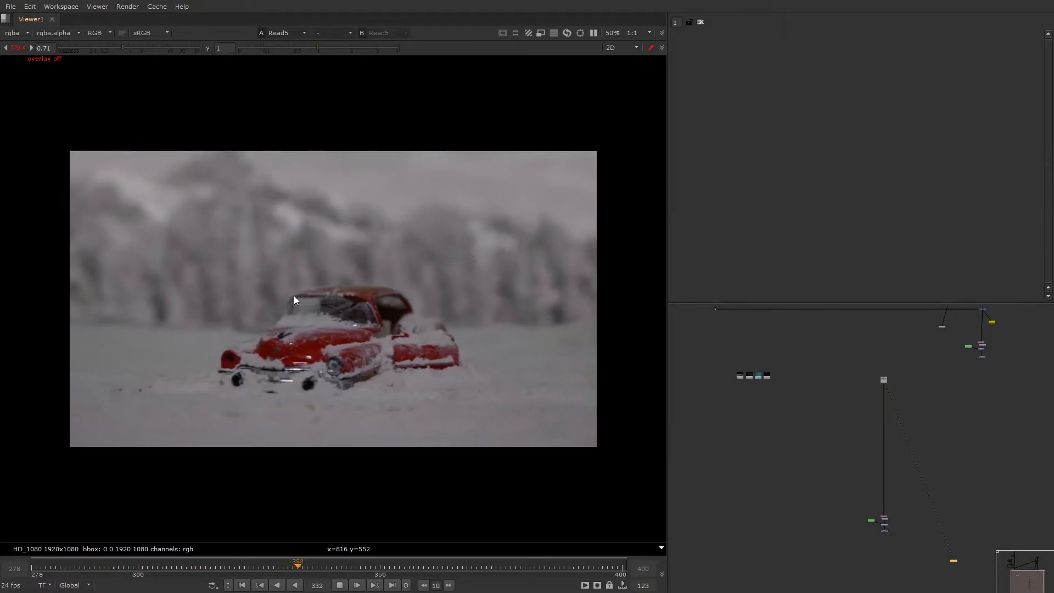
- Open the Card2 node's properties and inspect its placement in the 3D view
key(k)
scroll(829, 455, down, 6)
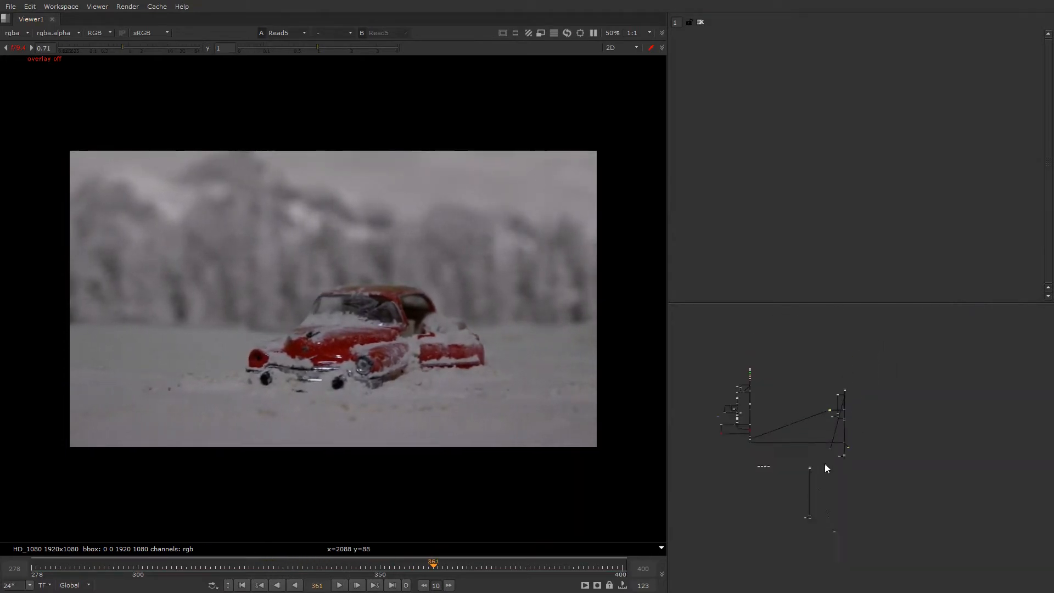
scroll(826, 439, up, 5)
middle_drag(680, 406, 803, 392)
scroll(802, 424, up, 6)
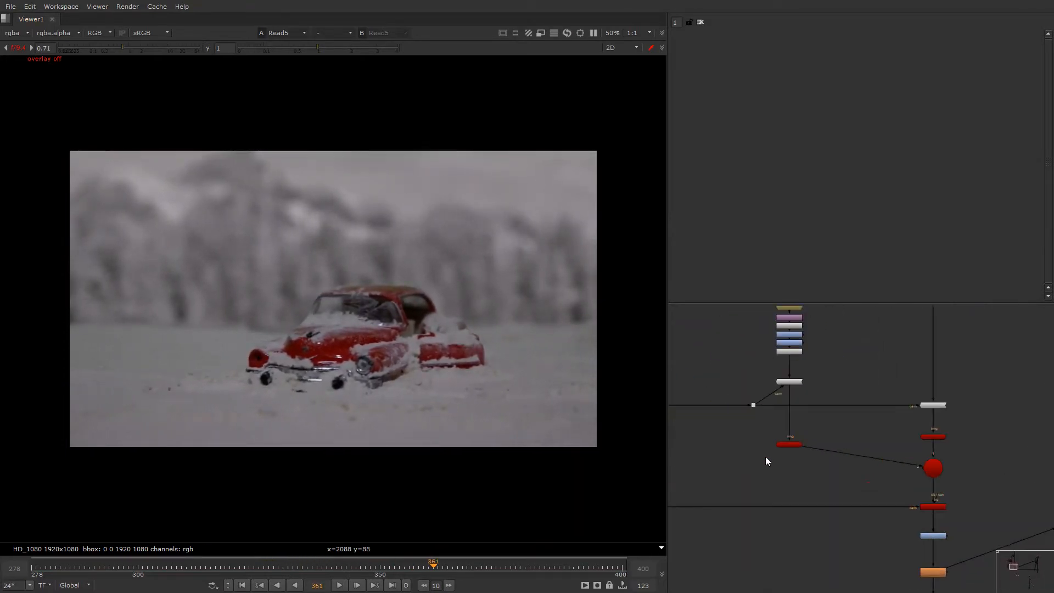
click(832, 426)
double_click(831, 426)
key(space)
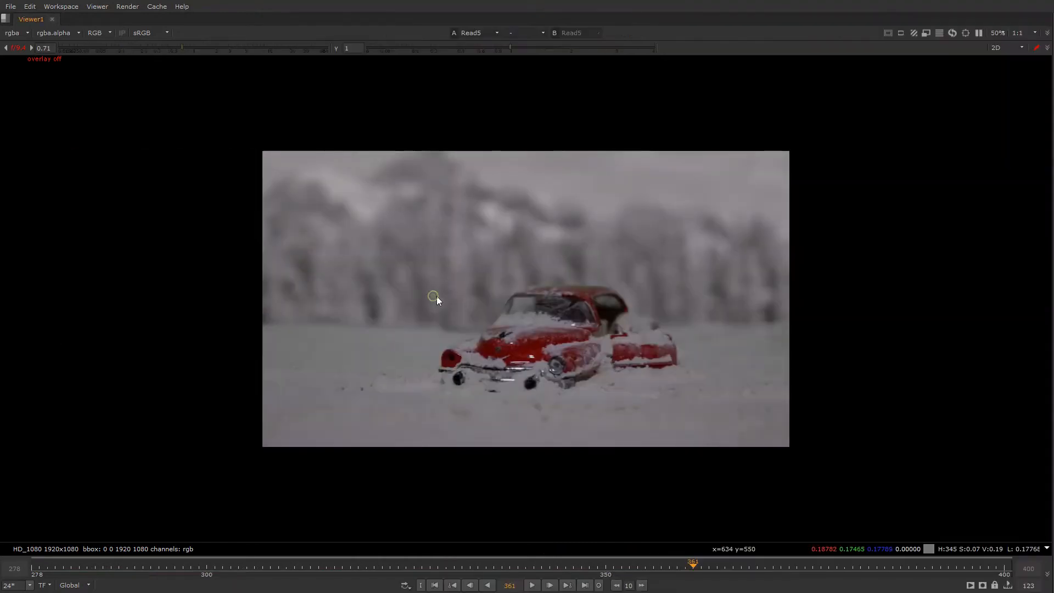
key(Tab)
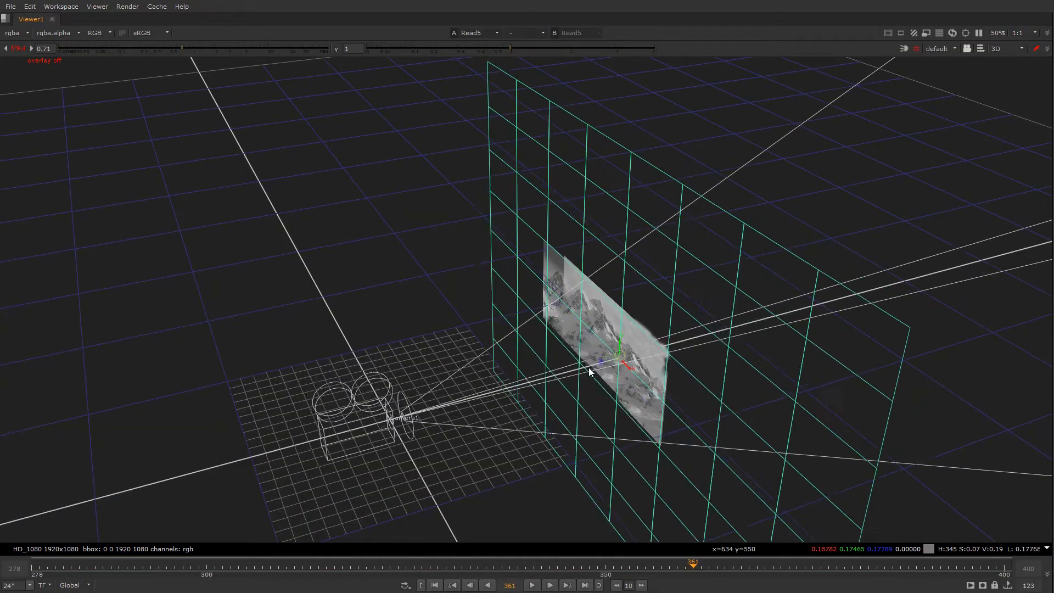
key(Tab)
key(space)
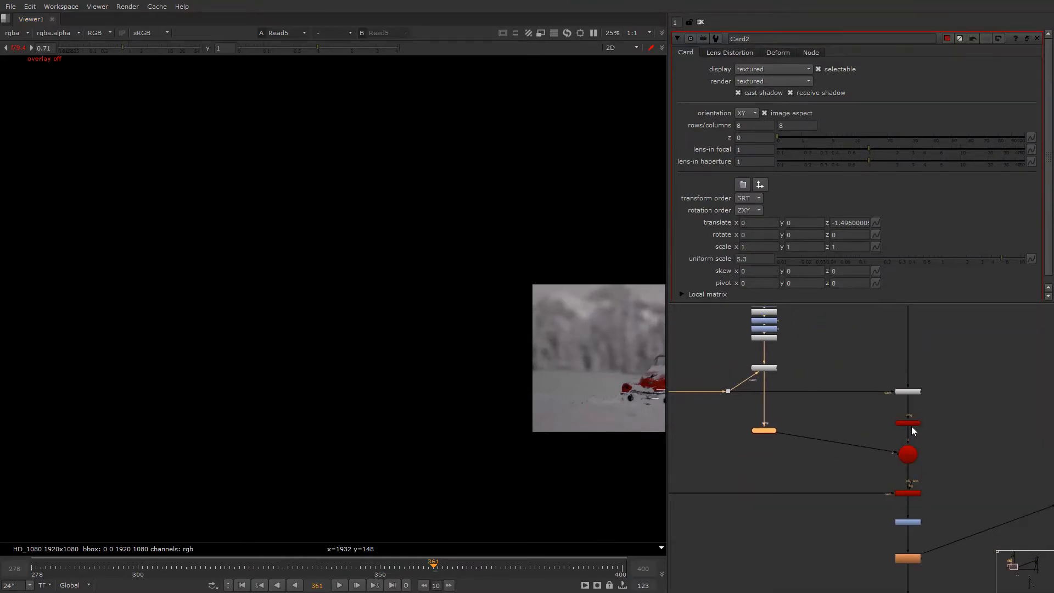
- Compare the placement of Card1 and Card2 in the 3D view from the side
double_click(911, 425)
key(Tab)
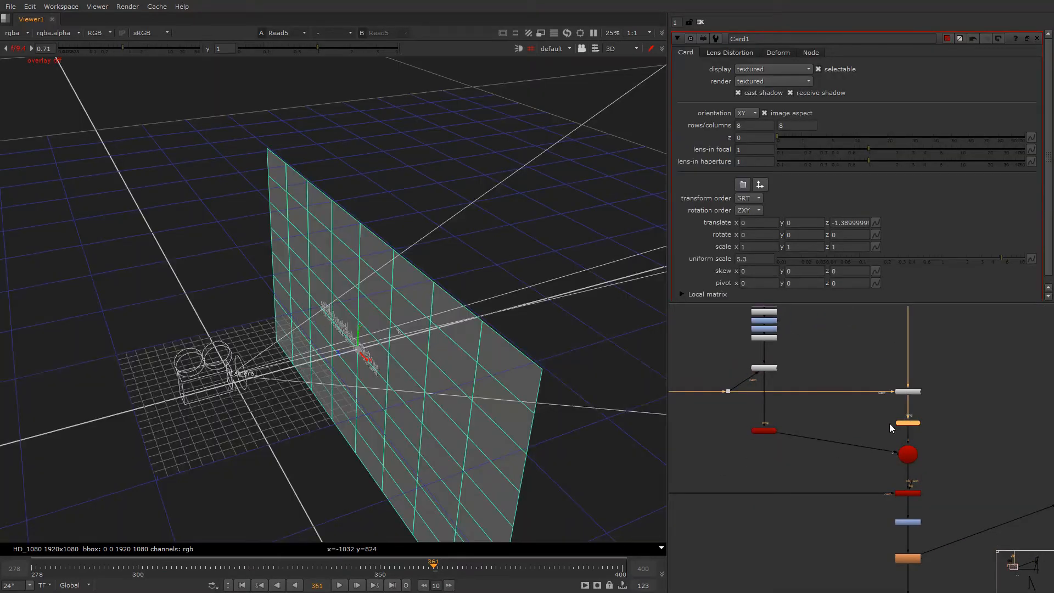
double_click(765, 431)
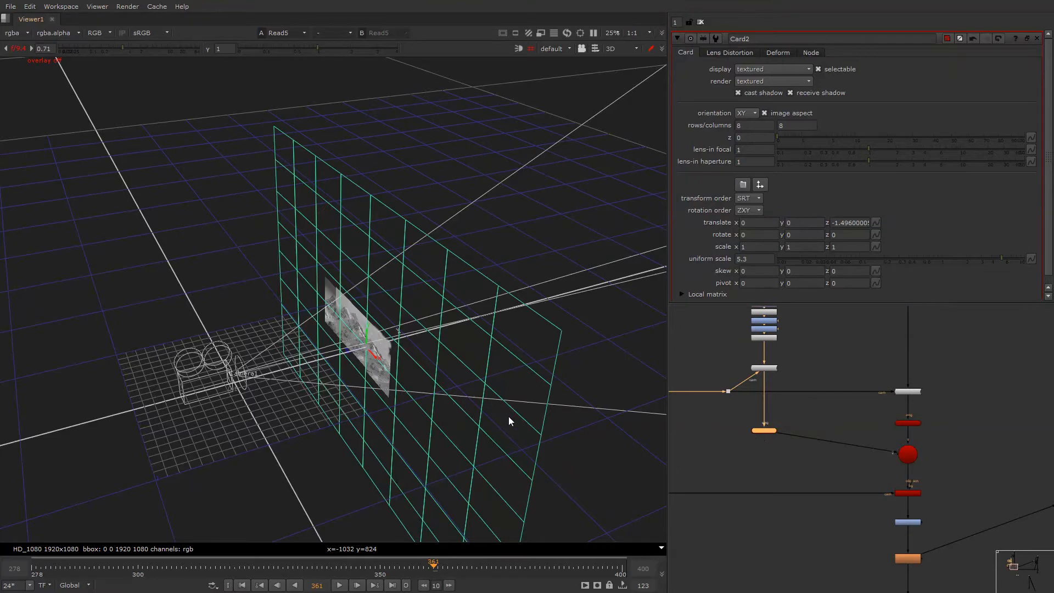
ctrl+drag(509, 417, 318, 439)
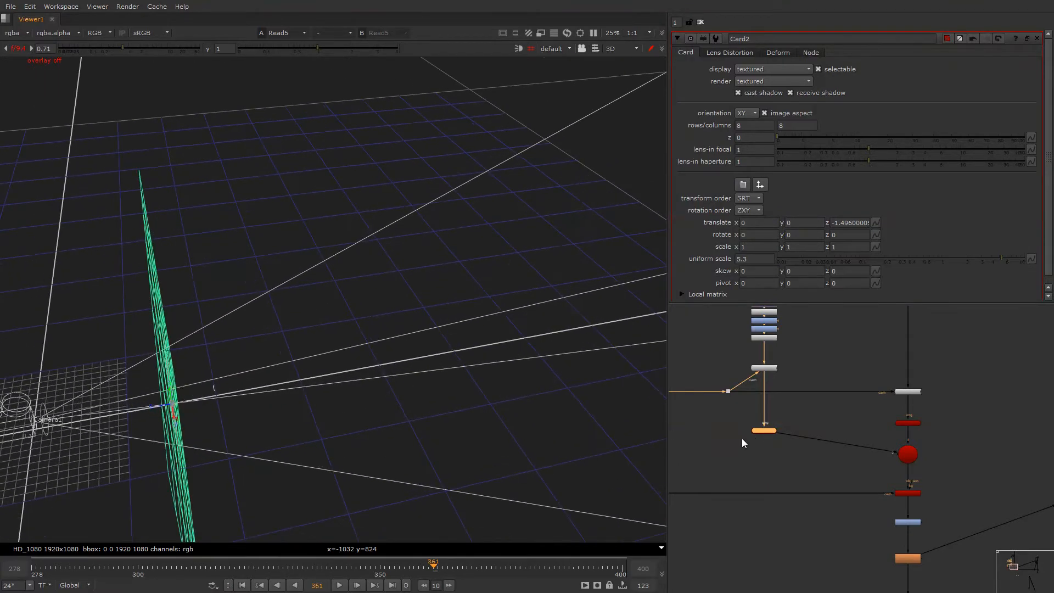
- Move Card2 along Z to a translate z of about -1.585 and return to the 2D view
double_click(904, 423)
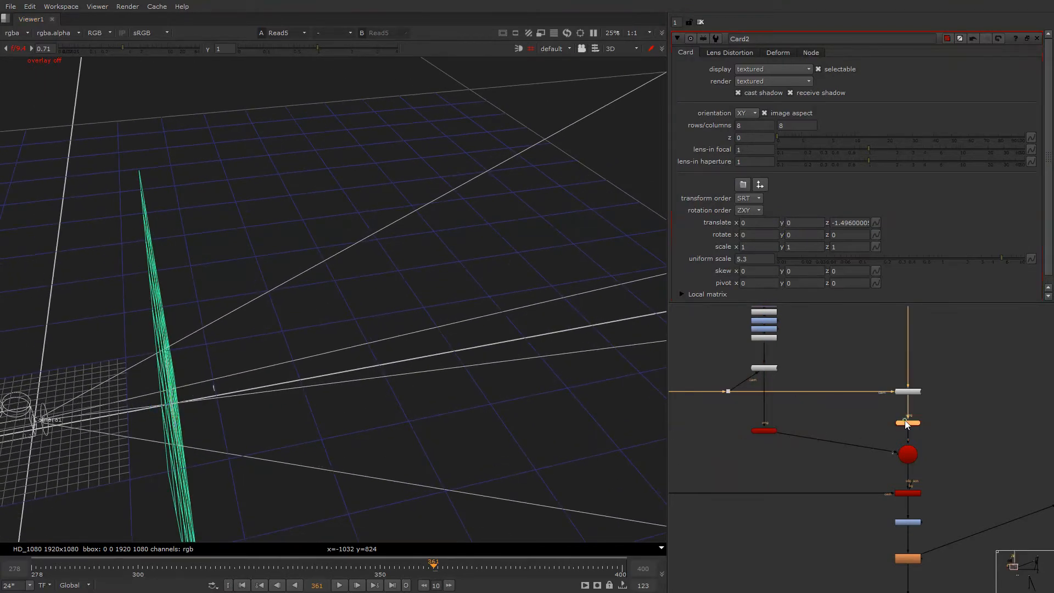
double_click(763, 430)
drag(155, 407, 164, 405)
click(375, 297)
key(Tab)
- Display the Read8 snow particle footage in the viewer
scroll(845, 417, down, 8)
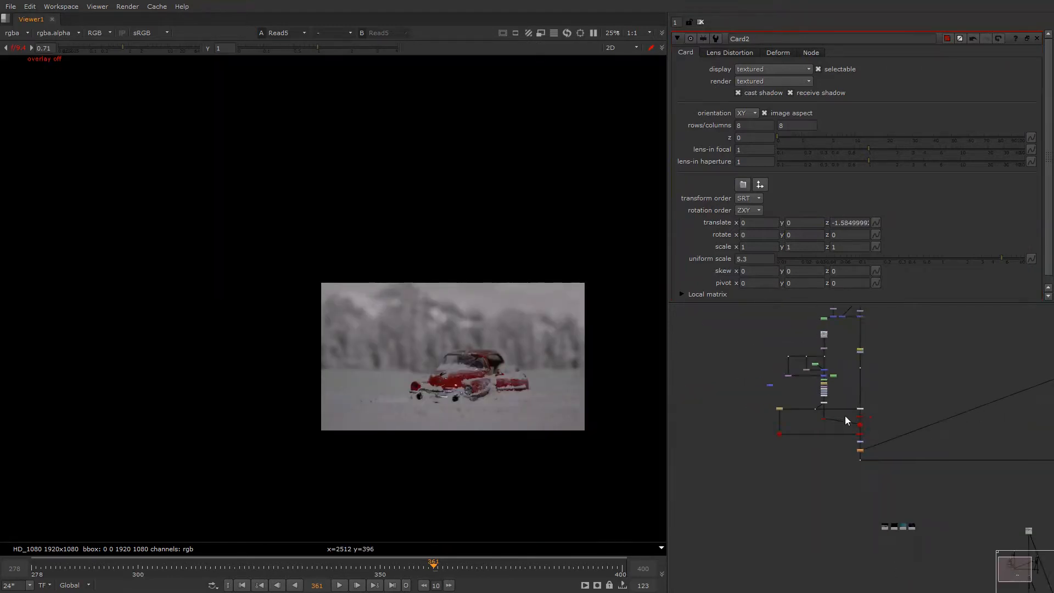
alt+drag(845, 447, 808, 416)
scroll(899, 457, up, 6)
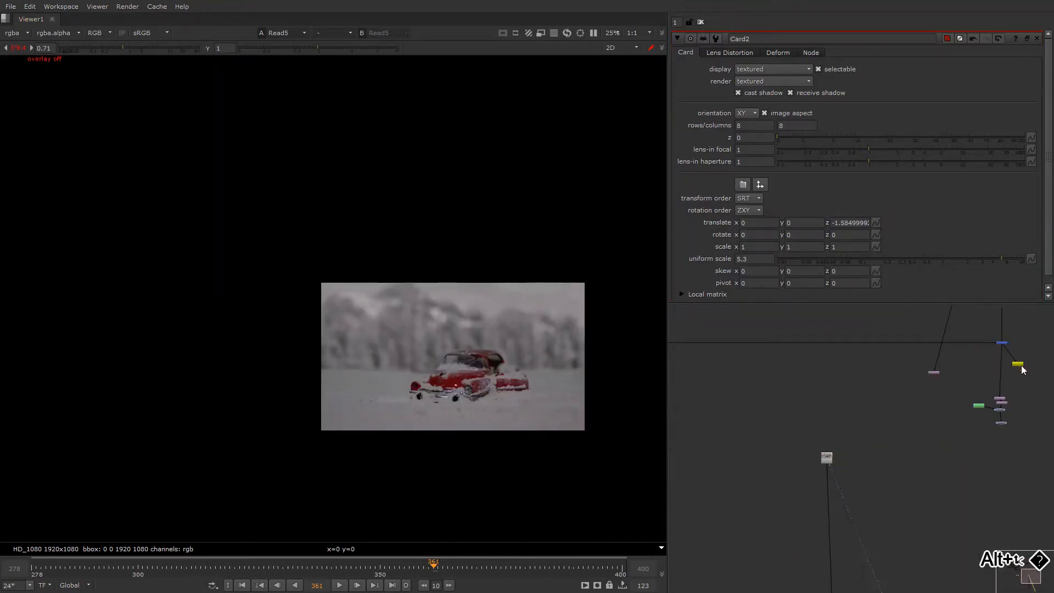
scroll(933, 413, up, 5)
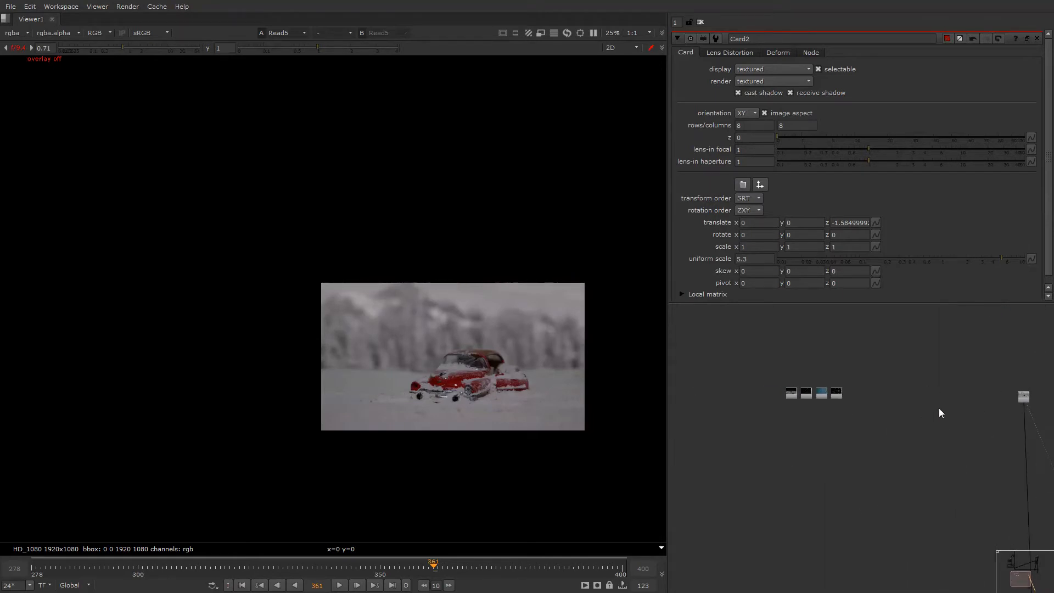
click(867, 464)
key(1)
- Spread the smoke and snow Read nodes apart in the node graph, setting Read11 off to one side
click(930, 423)
scroll(930, 424, down, 1)
middle_drag(943, 417, 886, 400)
drag(758, 358, 745, 521)
scroll(818, 433, down, 3)
drag(817, 433, 795, 447)
click(789, 462)
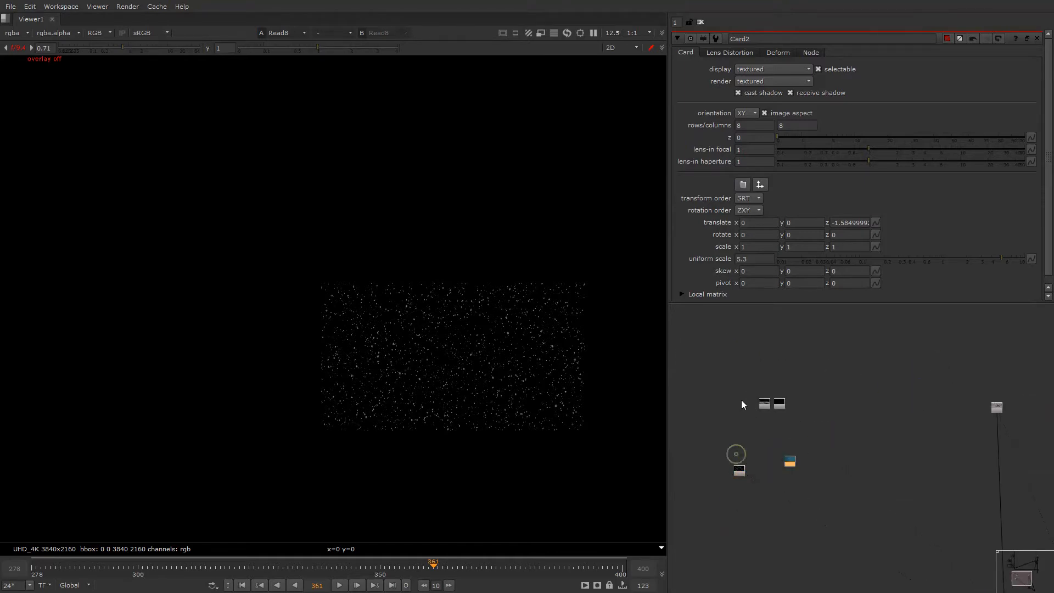
scroll(748, 399, up, 3)
drag(777, 410, 946, 415)
middle_drag(895, 403, 851, 414)
scroll(853, 411, down, 4)
scroll(813, 415, up, 6)
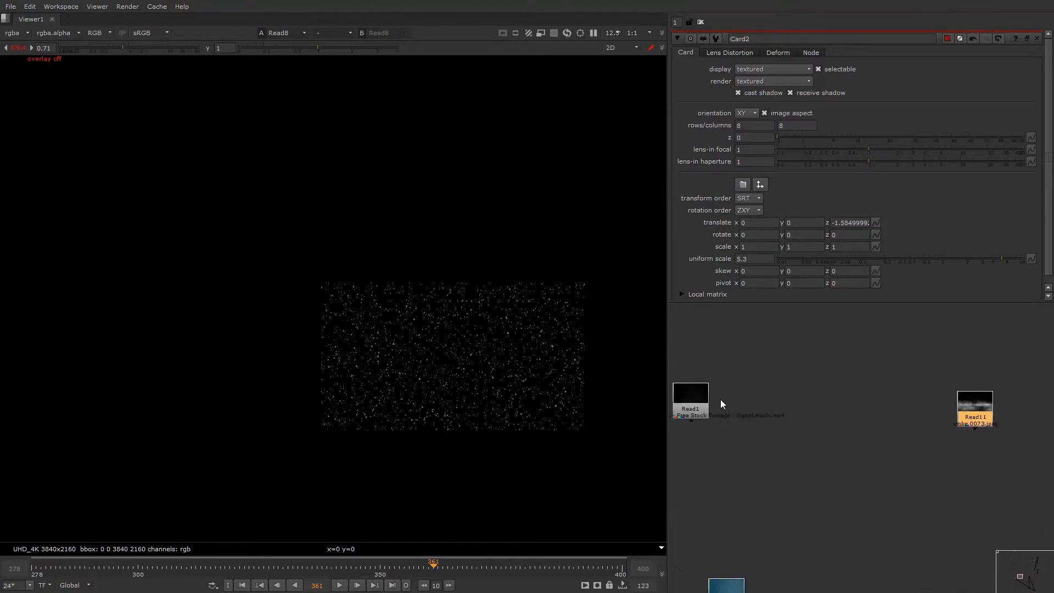
- Import the smke.####.jpeg 1-299 sequence from the Atmos smoke folder and place it beside Read1
middle_drag(693, 400, 810, 401)
double_click(810, 401)
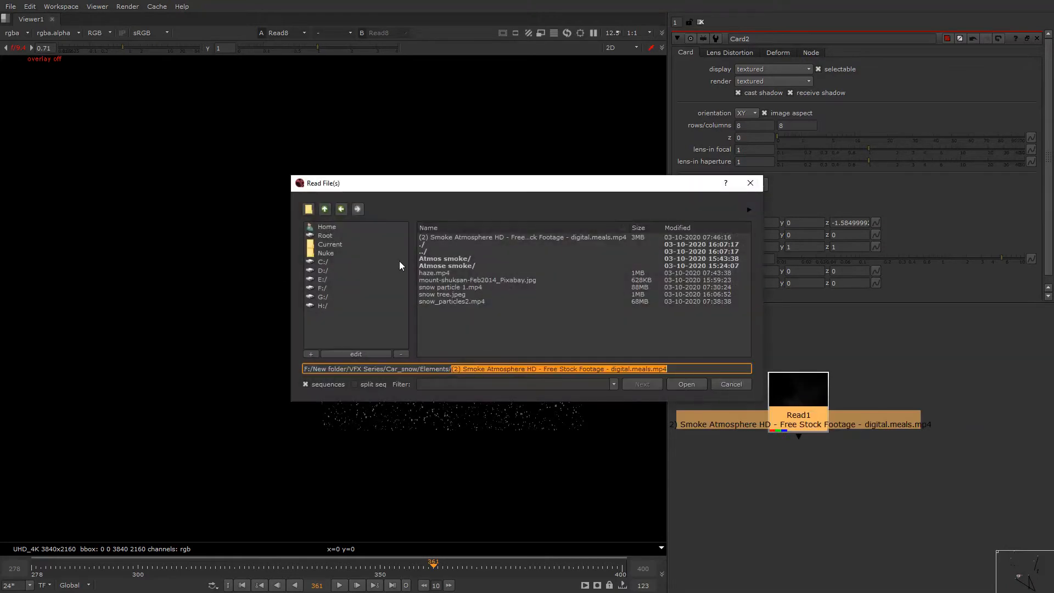
double_click(455, 259)
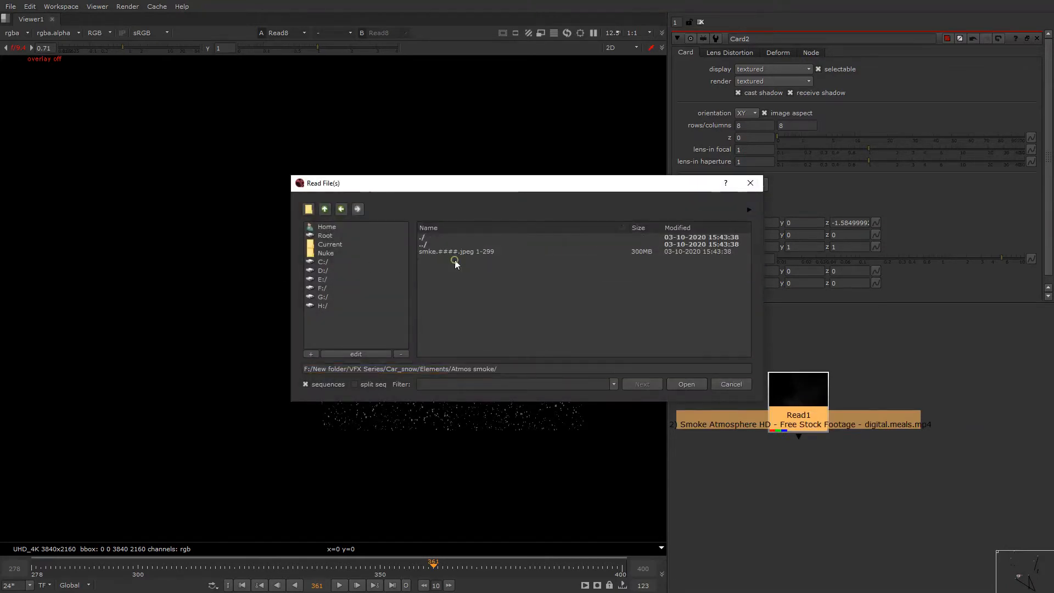
double_click(460, 252)
drag(775, 405, 876, 421)
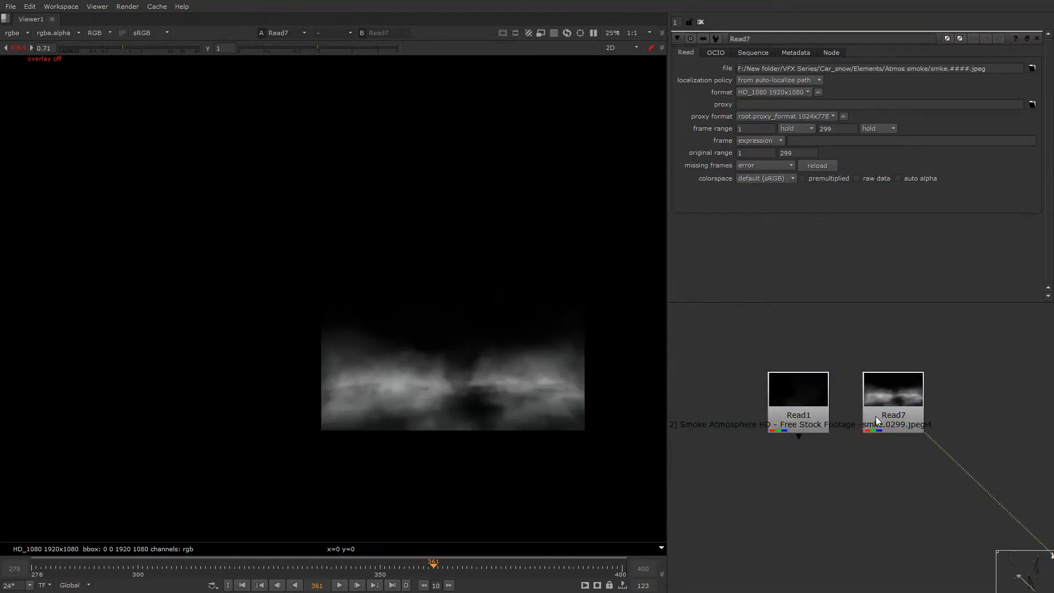
- Import the atmos.####.jpeg 300-720 sequence from the Atmose smoke folder and display it in the viewer
scroll(801, 439, down, 3)
key(r)
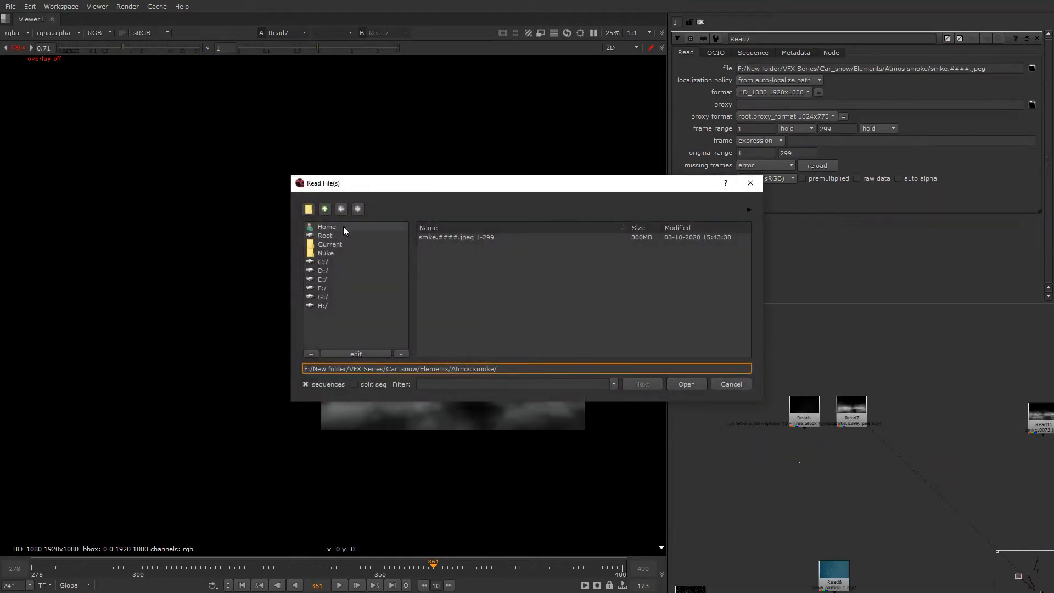
double_click(450, 251)
double_click(450, 237)
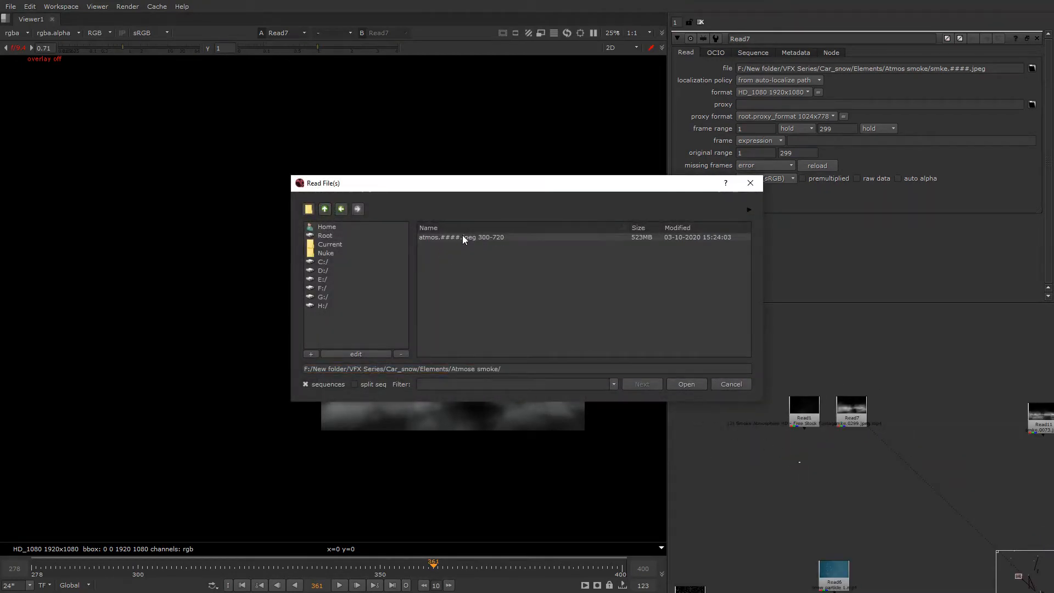
key(1)
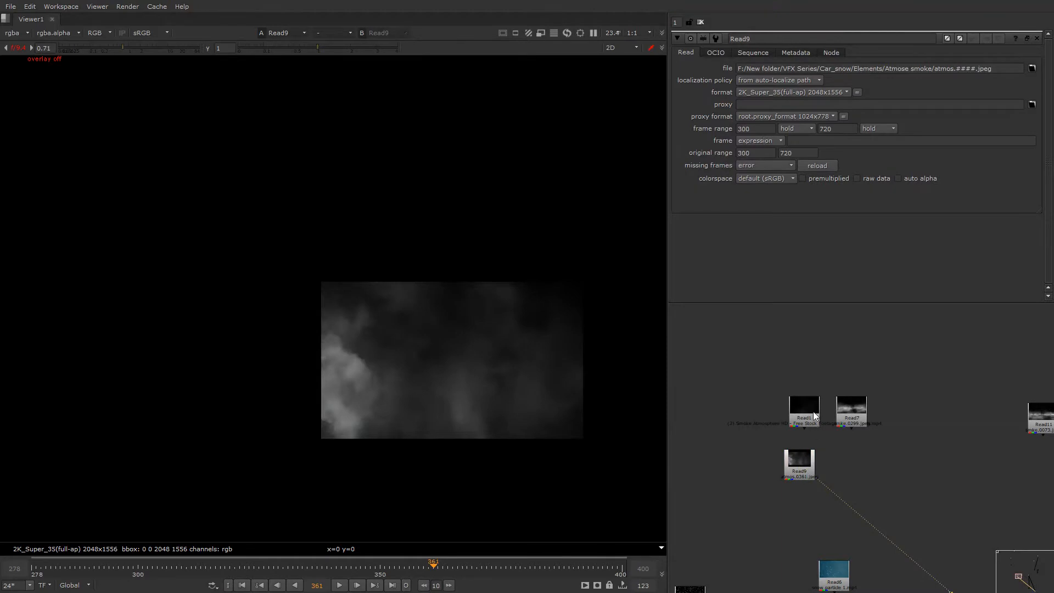
- Delete the old smoke Read nodes Read1 and Read11, keeping the newly imported smoke sequences
scroll(806, 417, down, 3)
middle_drag(803, 424, 794, 420)
drag(814, 417, 839, 437)
scroll(873, 431, up, 4)
drag(887, 379, 943, 407)
key(Delete)
scroll(908, 451, down, 1)
scroll(825, 447, up, 2)
- Display the Read7 smoke sequence and set its frame mode to start at 290
click(824, 447)
key(1)
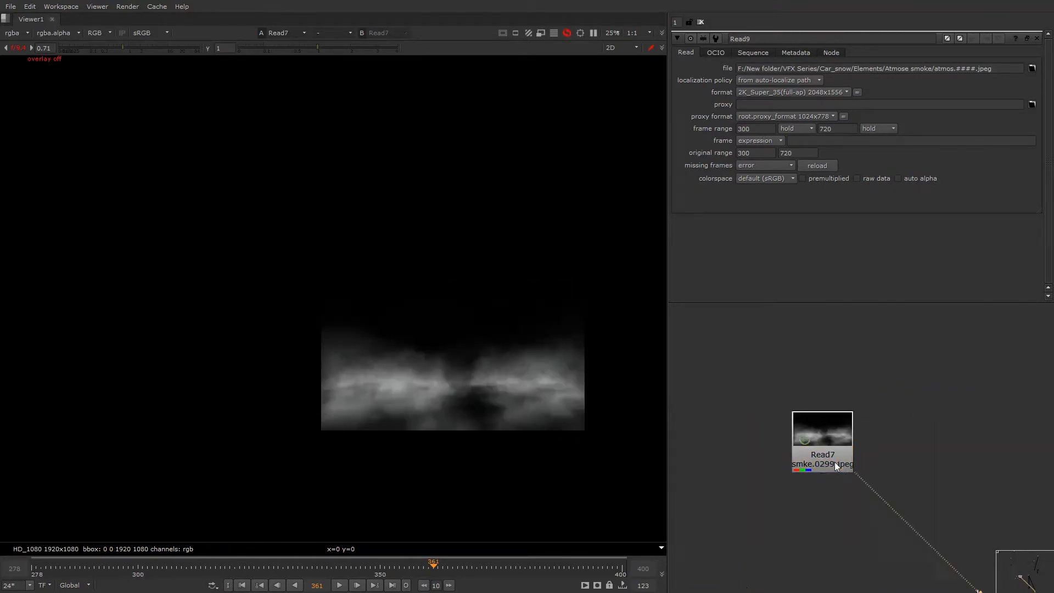
scroll(834, 462, down, 2)
double_click(834, 459)
click(772, 141)
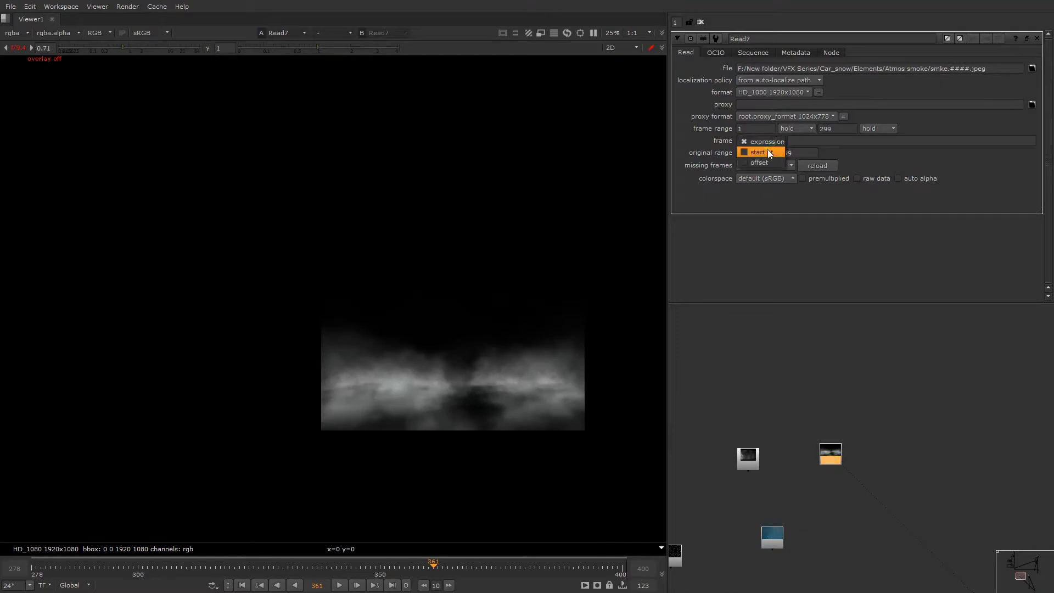
click(767, 149)
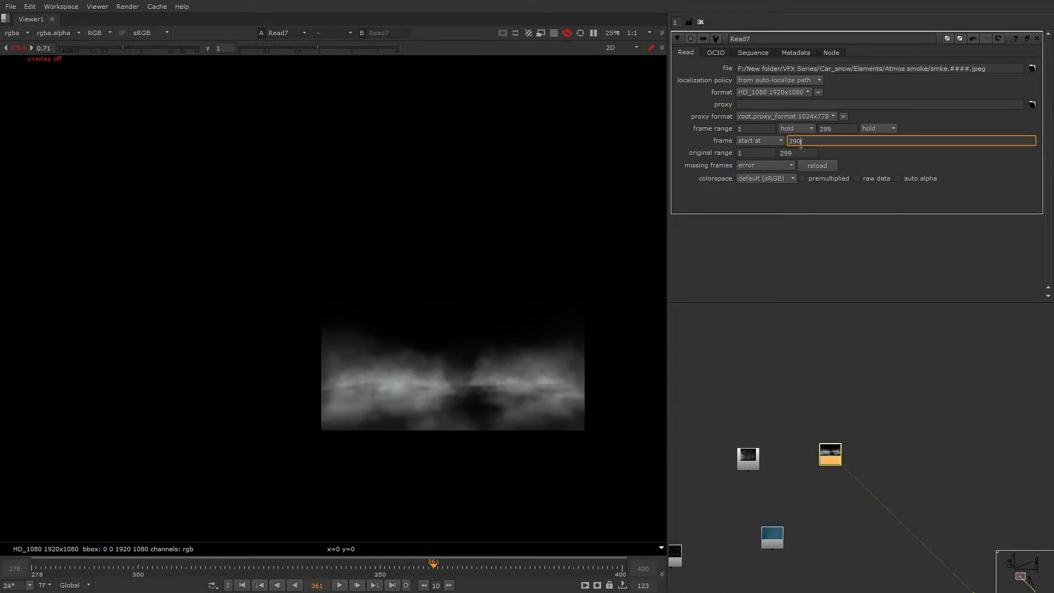
text(290)
key(Return)
- Check the frame settings of the Read9 smoke, Read6 snow particle and Read8 snow particle footage
scroll(779, 453, up, 3)
double_click(792, 444)
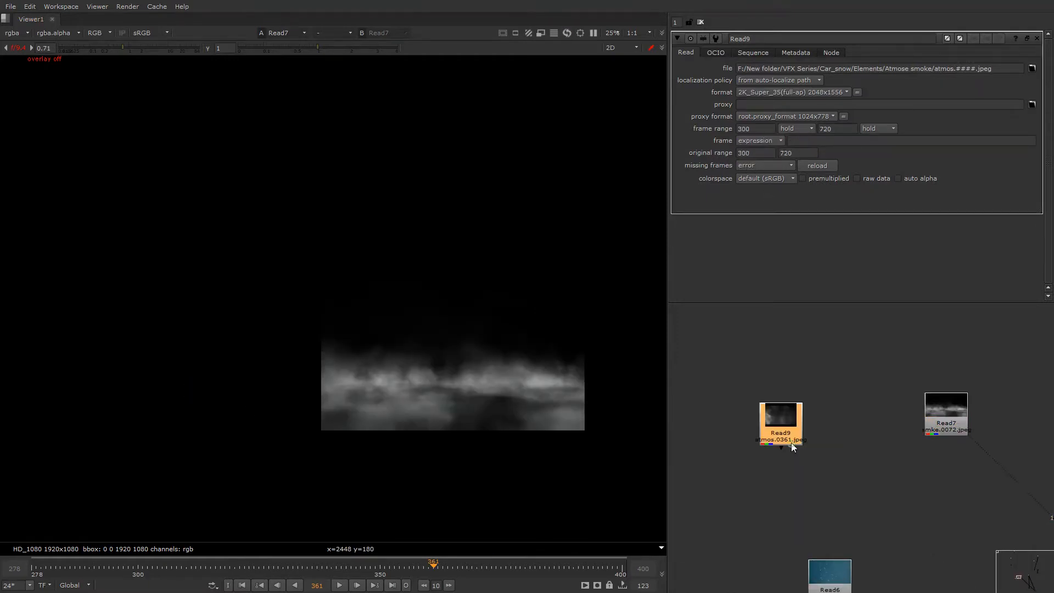
scroll(796, 439, down, 3)
double_click(805, 470)
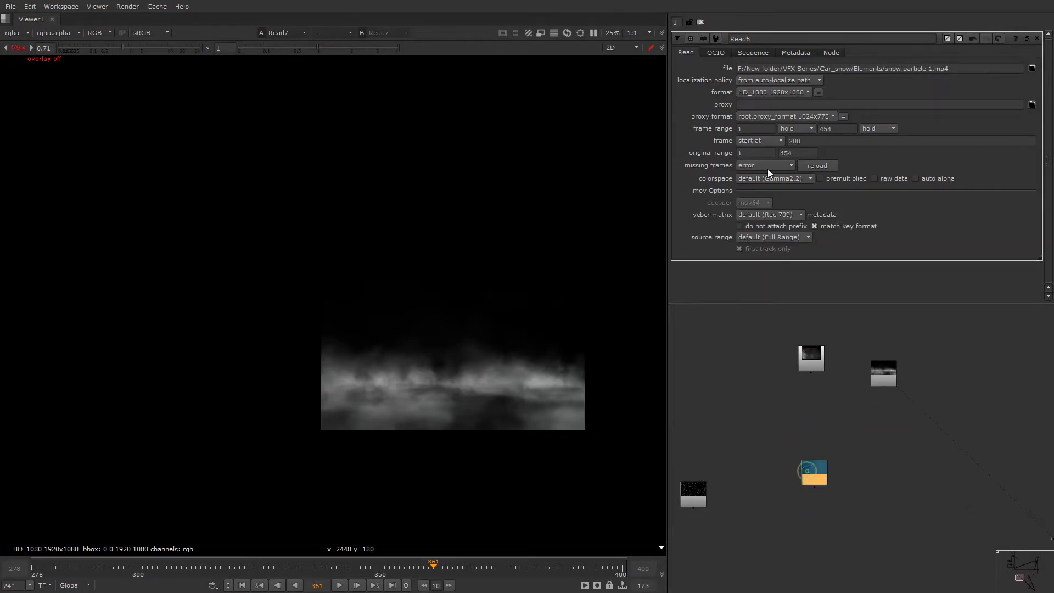
scroll(767, 429, up, 3)
double_click(768, 429)
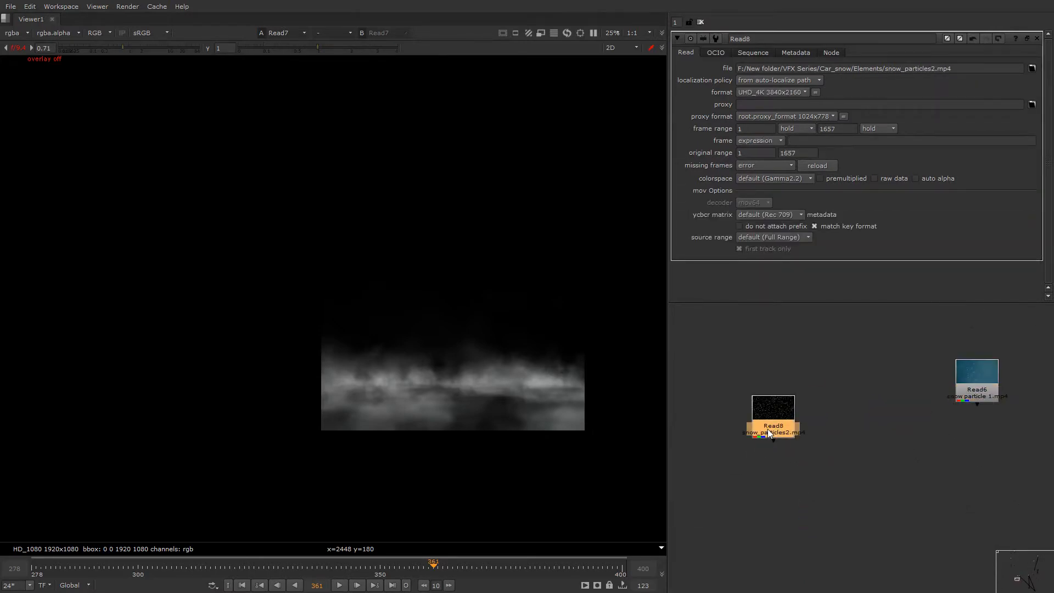
scroll(777, 428, down, 3)
- Reposition the Read8 snow particle node in the node graph relative to the other footage nodes
drag(777, 428, 999, 387)
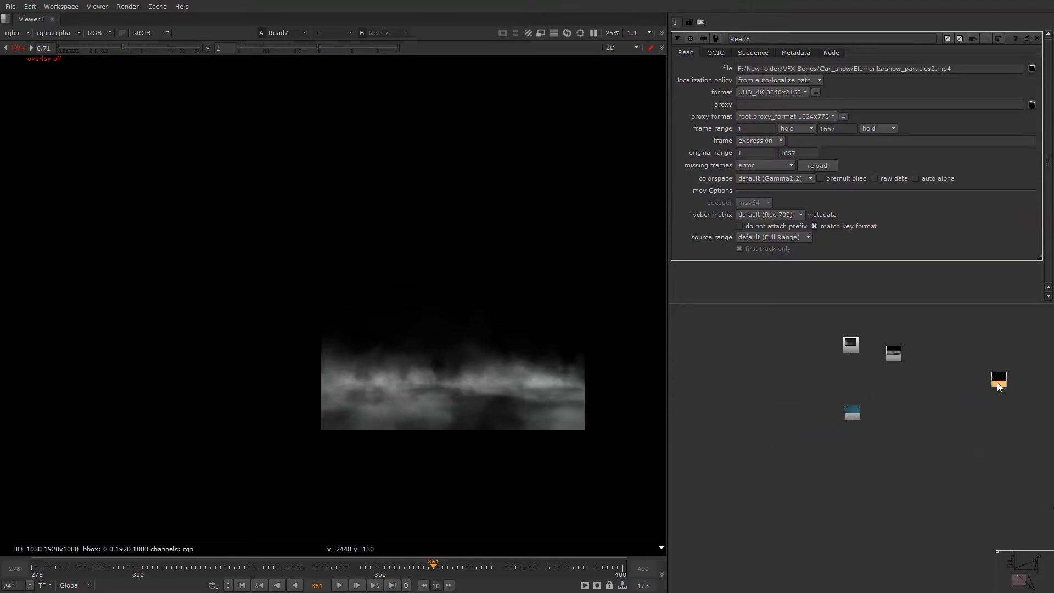
key(x)
click(605, 325)
middle_drag(968, 383, 883, 410)
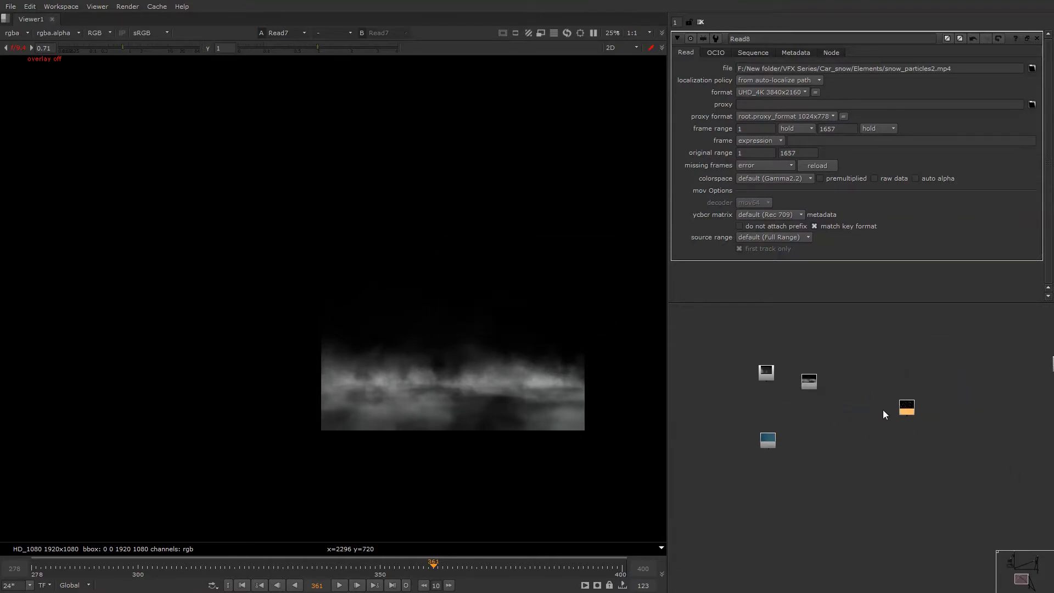
scroll(905, 415, down, 3)
drag(904, 410, 872, 437)
- Display the Read5 car plate in the viewer
alt+drag(980, 419, 923, 327)
scroll(917, 412, up, 2)
drag(903, 375, 910, 479)
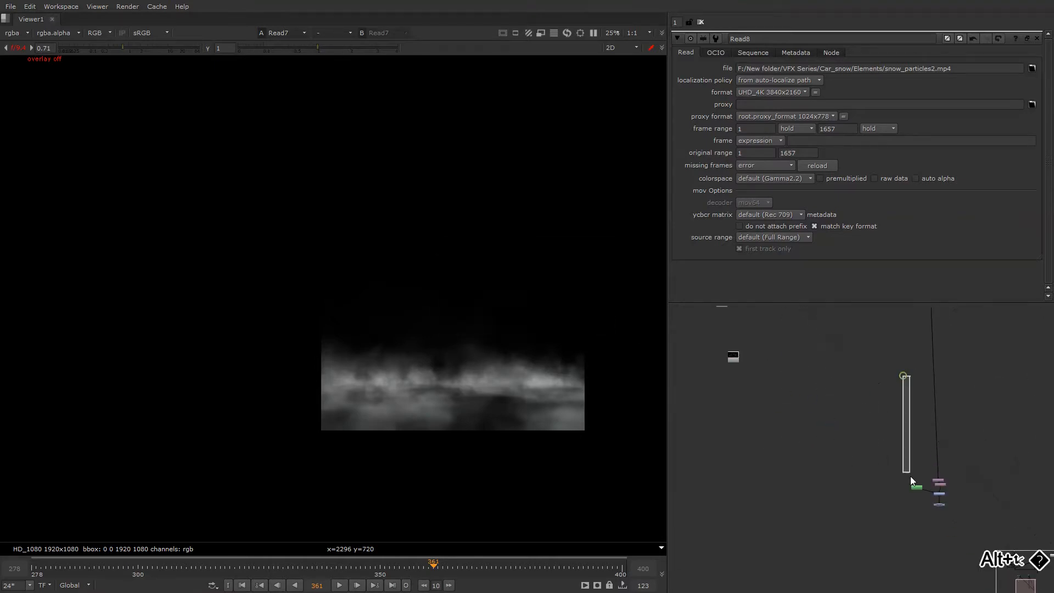
alt+drag(864, 371, 883, 491)
scroll(823, 389, up, 4)
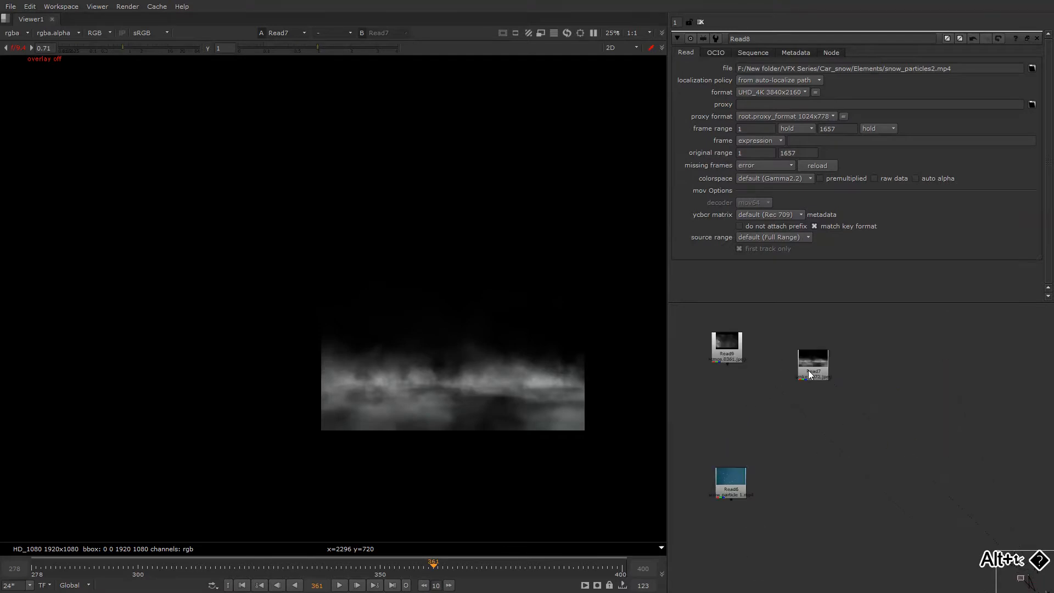
scroll(834, 379, down, 3)
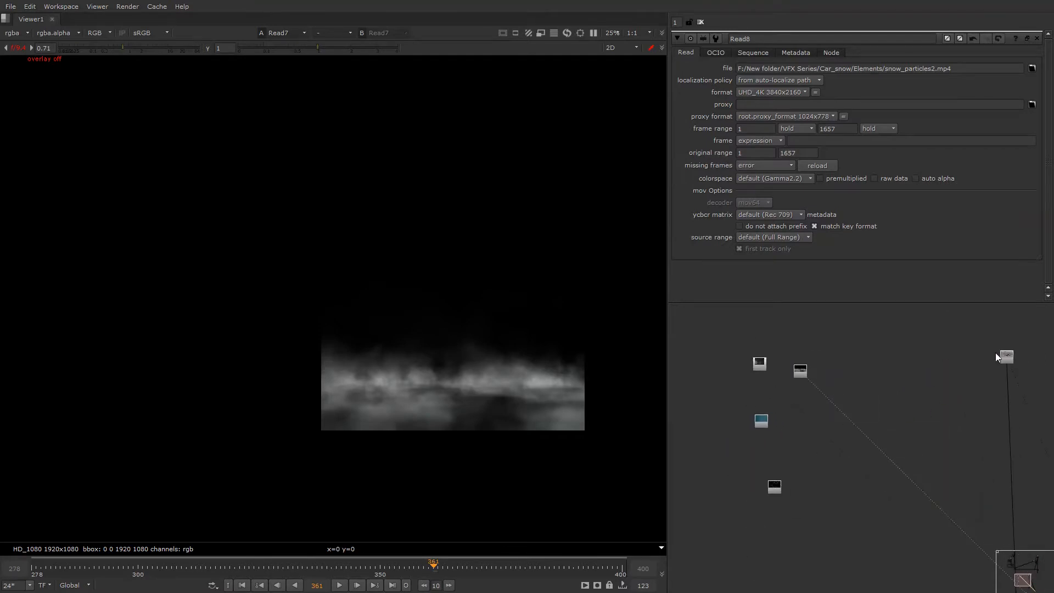
middle_drag(995, 353, 948, 358)
key(1)
middle_drag(899, 422, 964, 460)
scroll(863, 414, up, 4)
scroll(961, 450, down, 3)
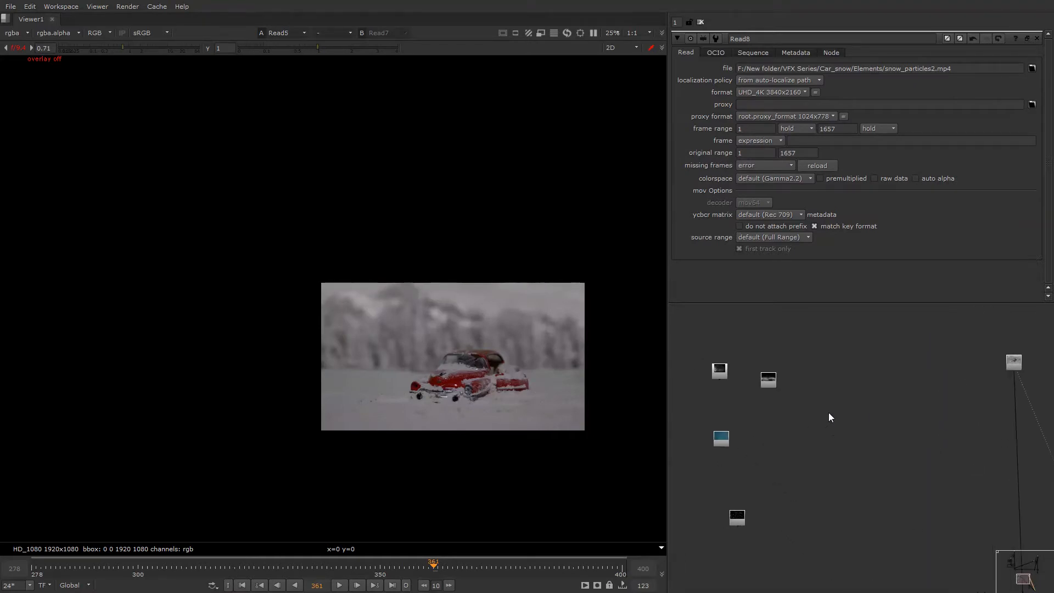
- Move the Read9 smoke node farther from Read7 and display the Read7 smoke in the viewer
middle_drag(706, 371, 801, 371)
scroll(802, 371, up, 4)
drag(833, 370, 800, 389)
middle_drag(1008, 413, 967, 420)
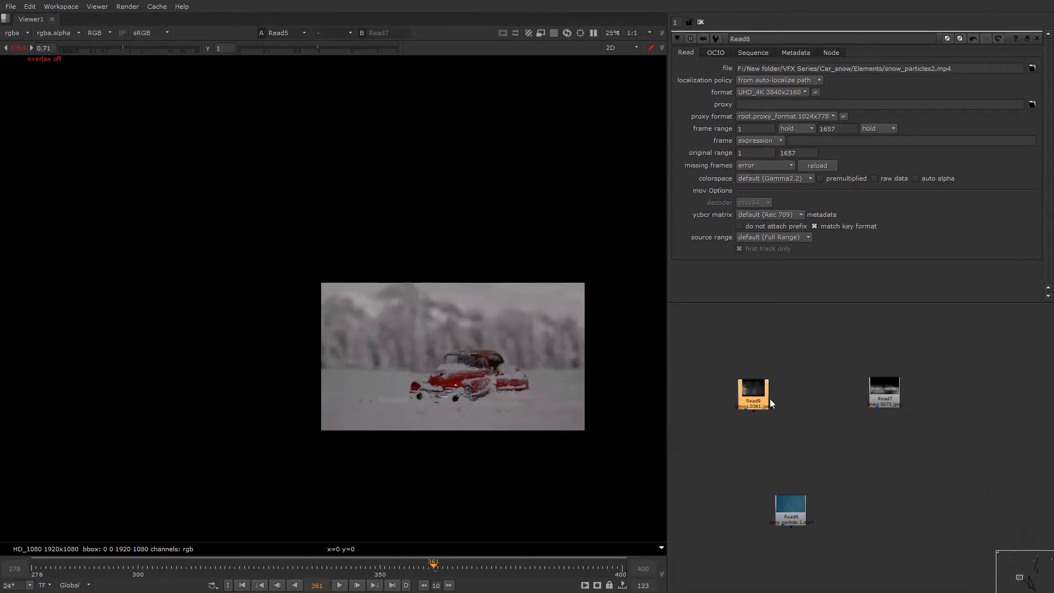
double_click(873, 401)
key(1)
- Add a Merge node combining the Read7 smoke with the Read5 car plate and display its result
scroll(873, 401, down, 3)
click(923, 426)
middle_drag(1031, 437, 854, 435)
key(m)
drag(852, 430, 982, 379)
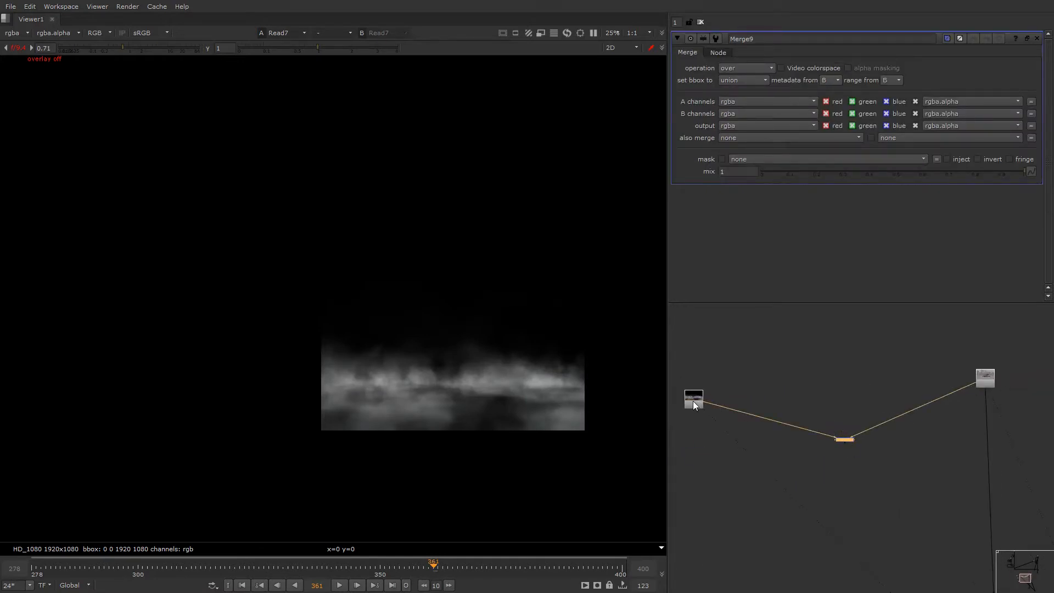
scroll(853, 439, up, 3)
drag(841, 447, 864, 454)
key(1)
scroll(874, 448, down, 3)
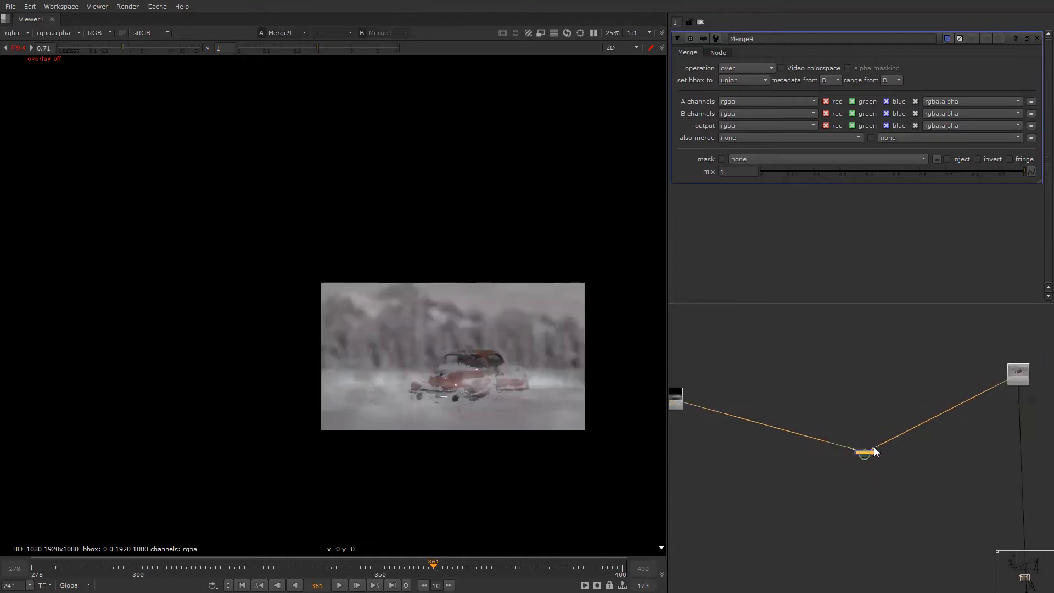
- Add a Transform node after the Read7 smoke and move Read7 farther above it in the node graph
middle_drag(846, 464, 887, 440)
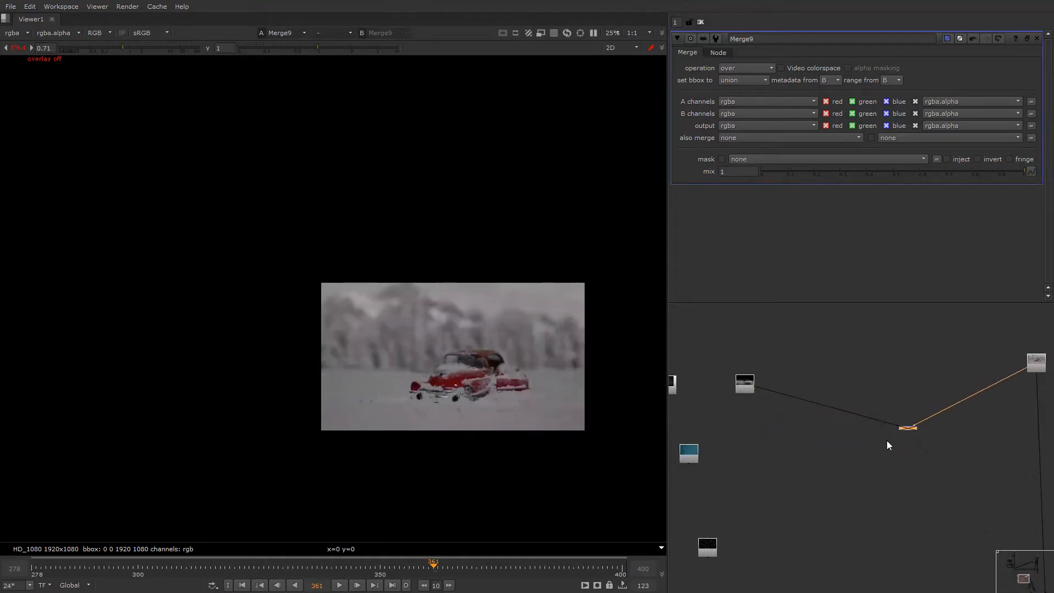
scroll(750, 386, up, 3)
click(760, 399)
key(t)
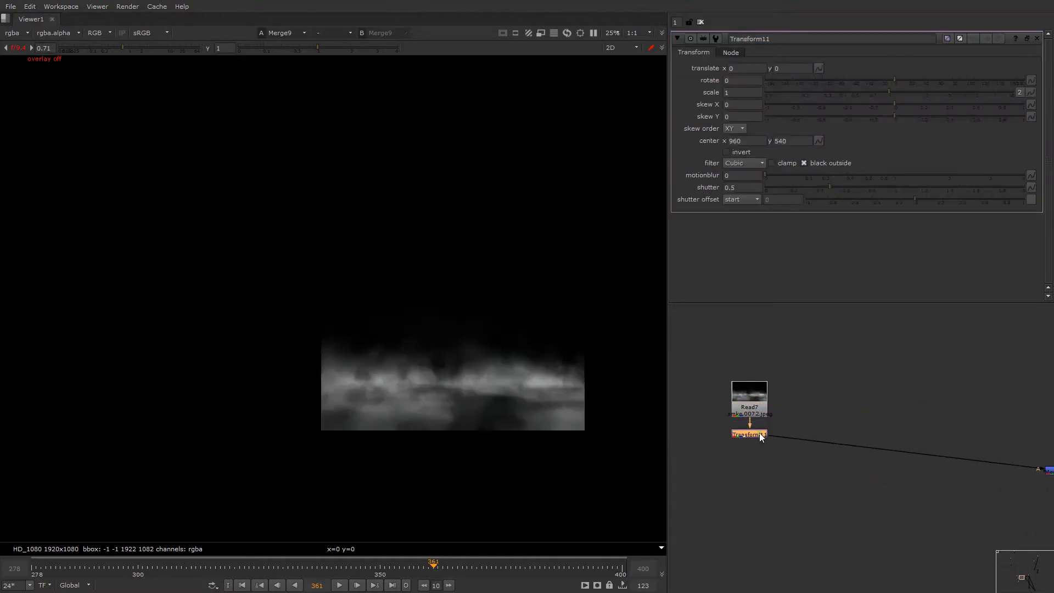
scroll(774, 406, down, 2)
scroll(775, 405, up, 3)
drag(751, 404, 752, 364)
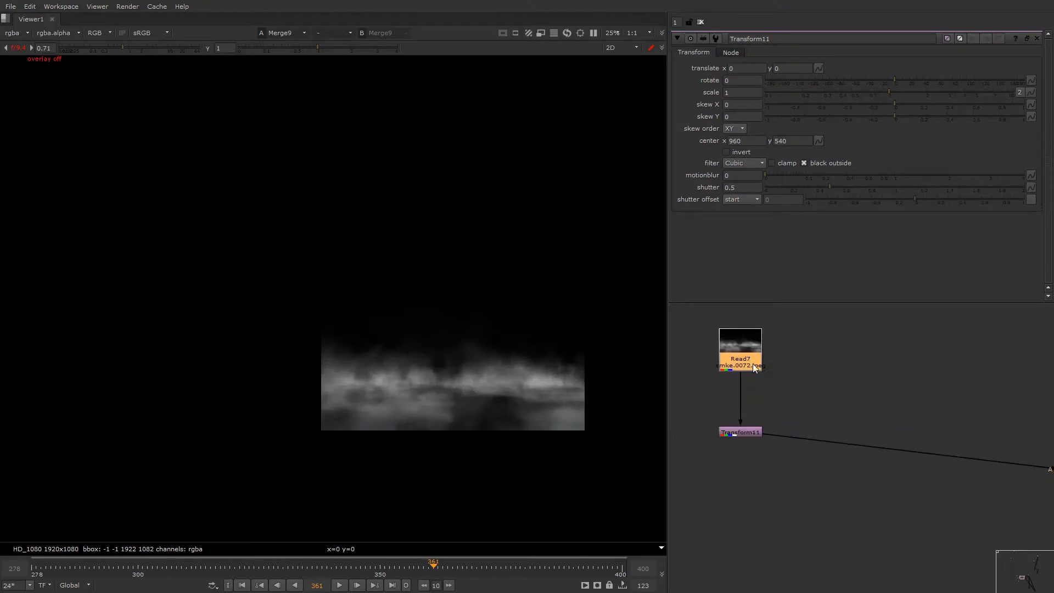
- Add a luminance Keyer node after the Read7 smoke's Transform
click(746, 435)
click(741, 364)
click(740, 434)
key(Tab)
text(ke)
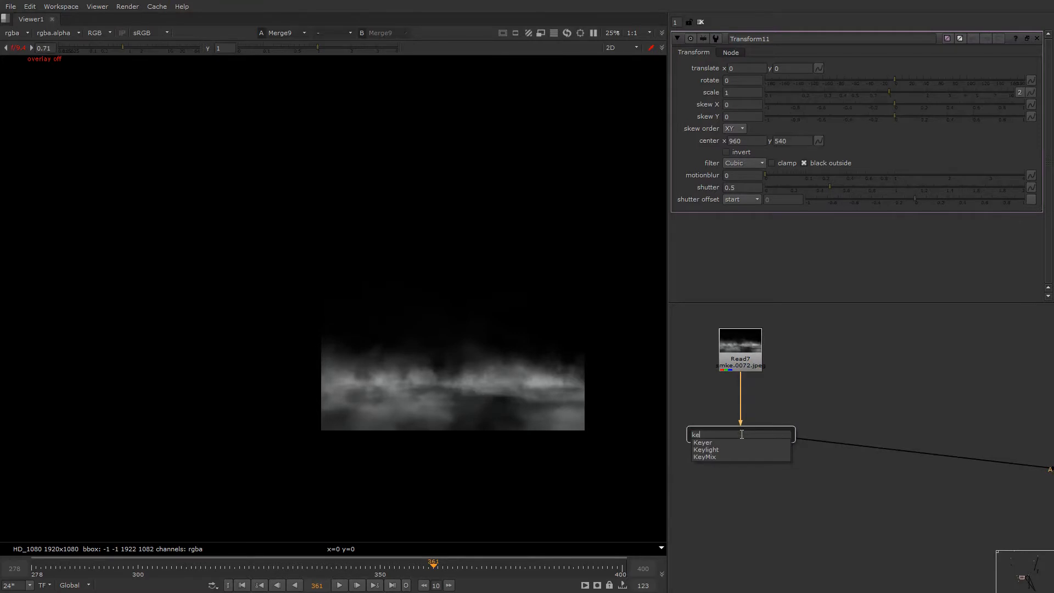
text(y)
key(Return)
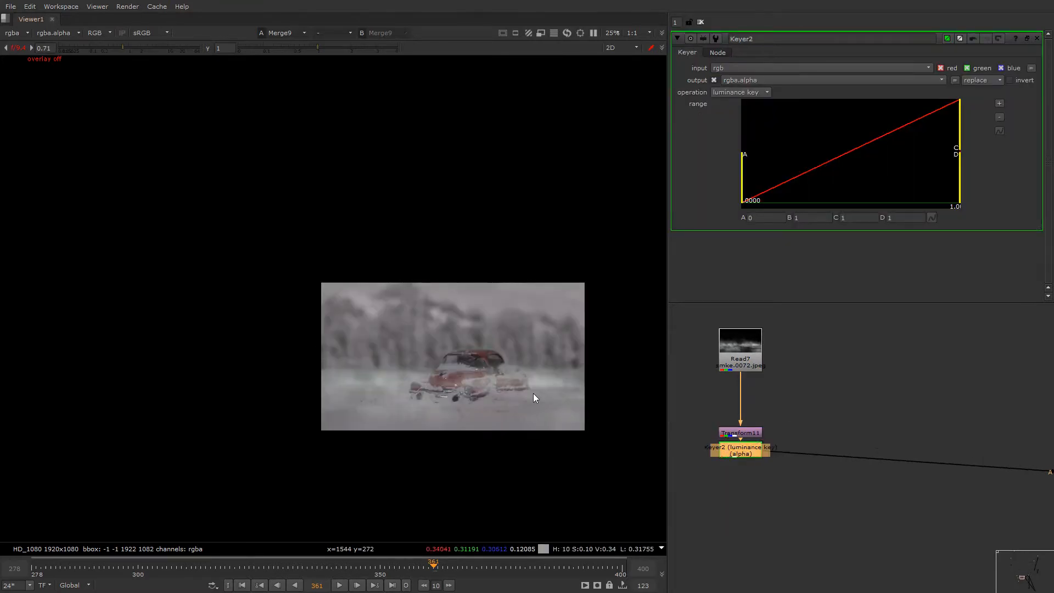
- Move the Merge9 node closer to the Read5 car plate, level with the smoke's Keyer
scroll(838, 441, down, 5)
scroll(838, 442, up, 3)
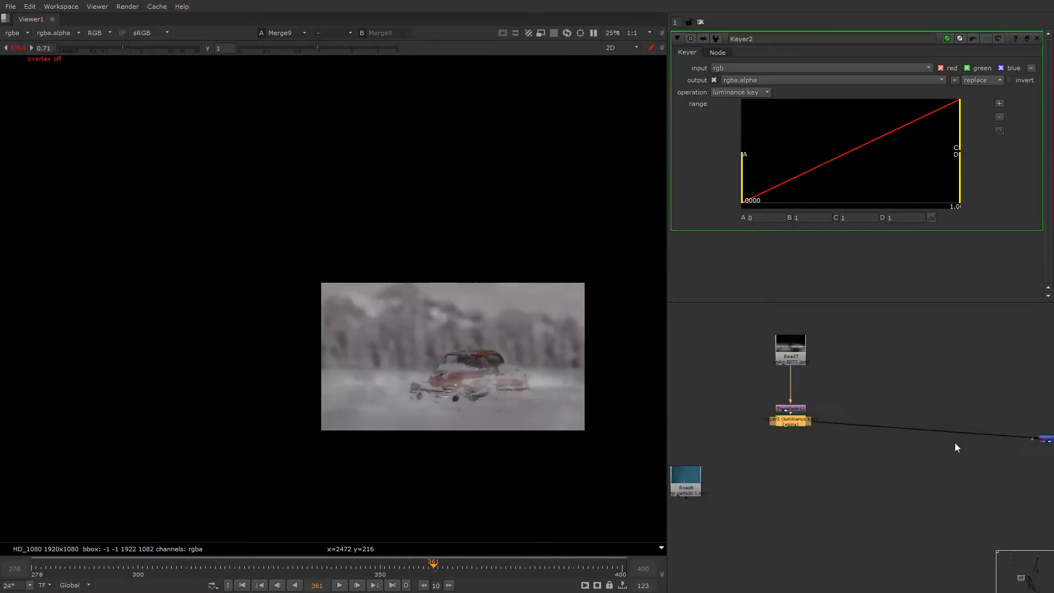
scroll(954, 442, down, 2)
middle_drag(1042, 446, 953, 447)
drag(893, 440, 996, 428)
scroll(995, 428, down, 3)
middle_drag(995, 429, 911, 435)
scroll(911, 435, up, 2)
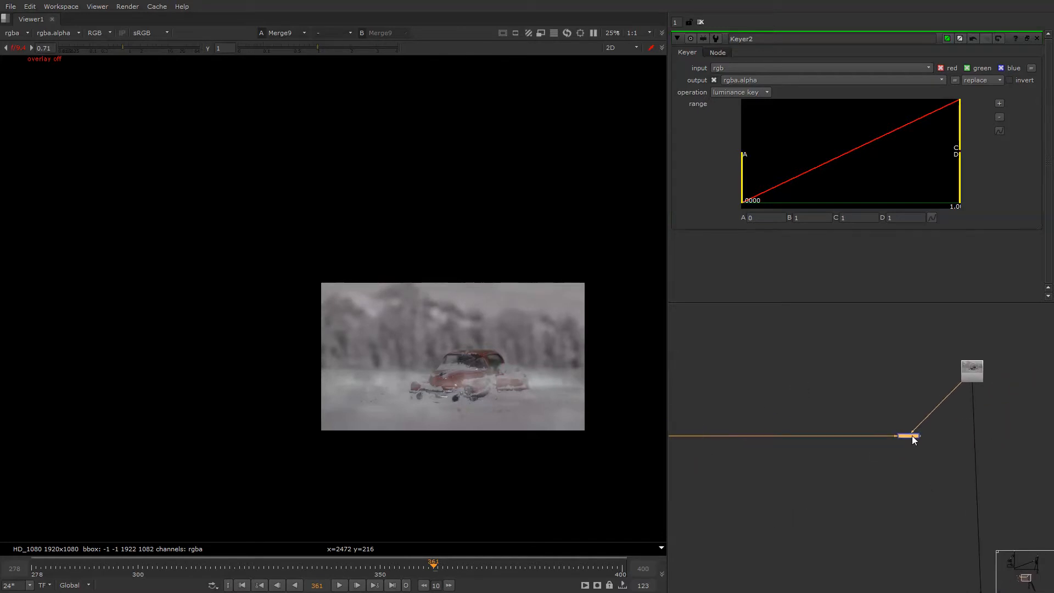
- Set the Merge9 operation to plus
double_click(911, 434)
click(743, 69)
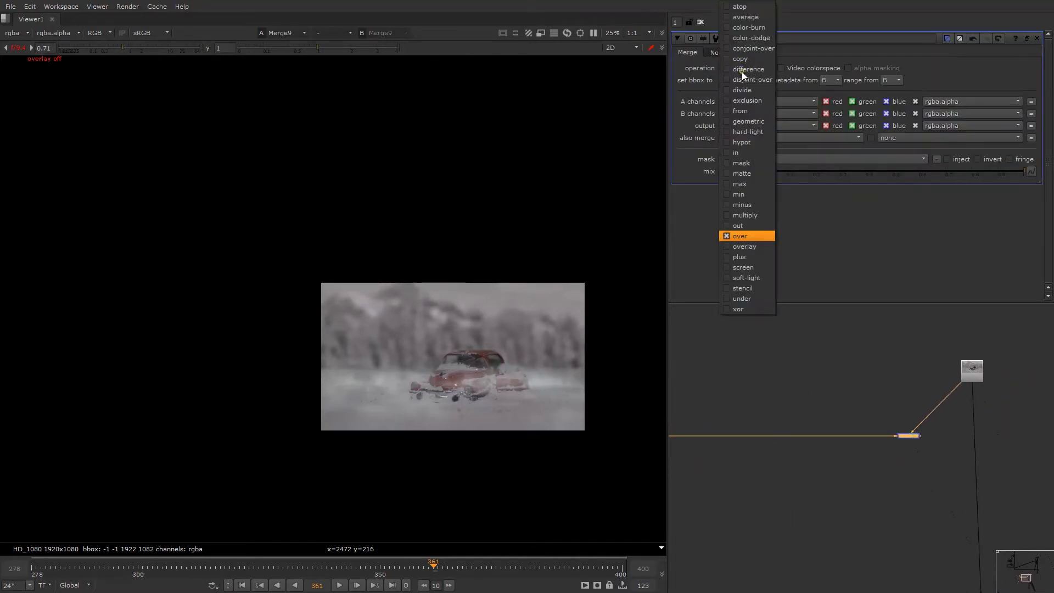
click(740, 257)
scroll(835, 402, down, 3)
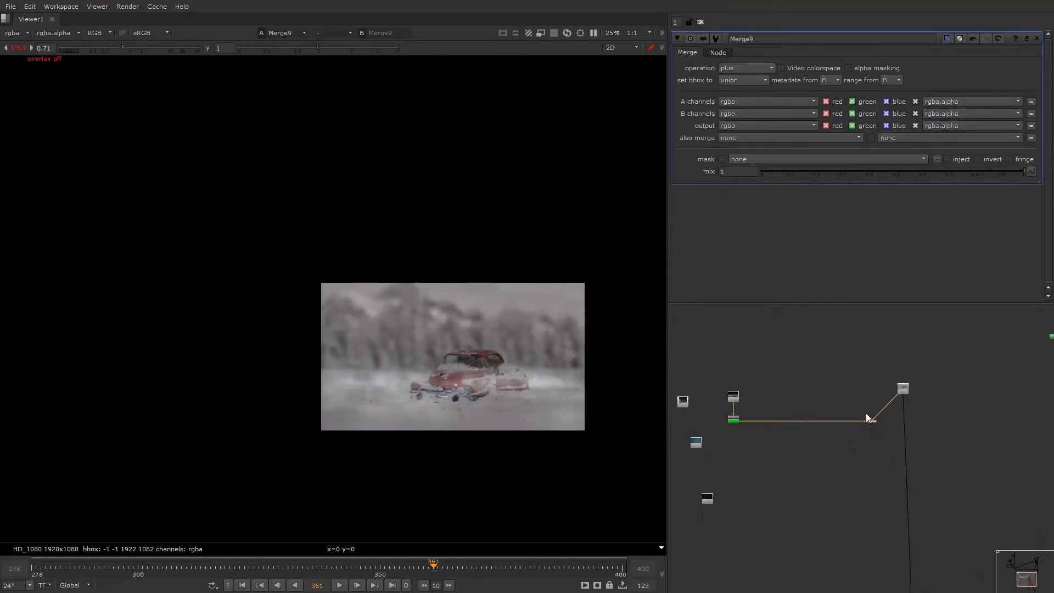
- Move the Read5 car plate higher in the node graph and route its connection to Merge9 through a Dot
click(902, 389)
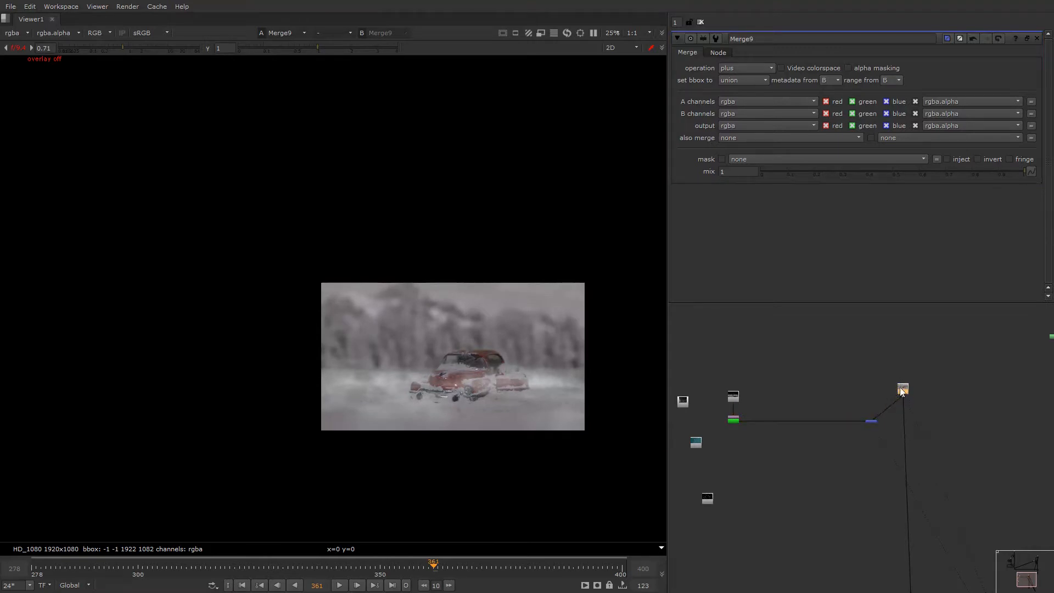
drag(900, 390, 901, 349)
scroll(856, 425, up, 5)
click(879, 421)
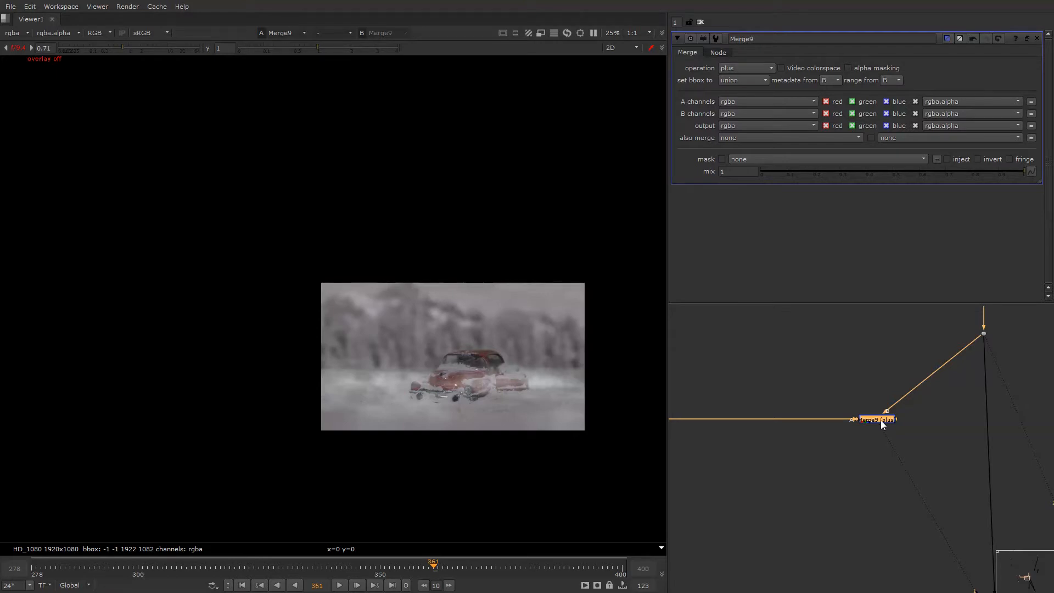
- Space out the Transform and Keyer nodes below the Read7 smoke and open the Keyer's settings
scroll(842, 366, down, 4)
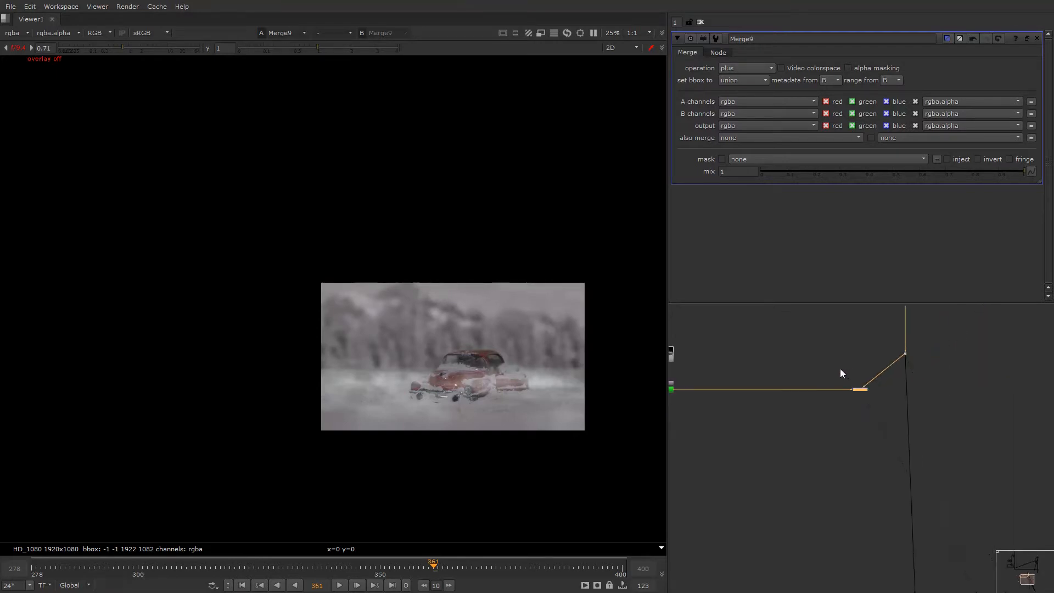
middle_drag(768, 395, 824, 395)
scroll(719, 375, up, 3)
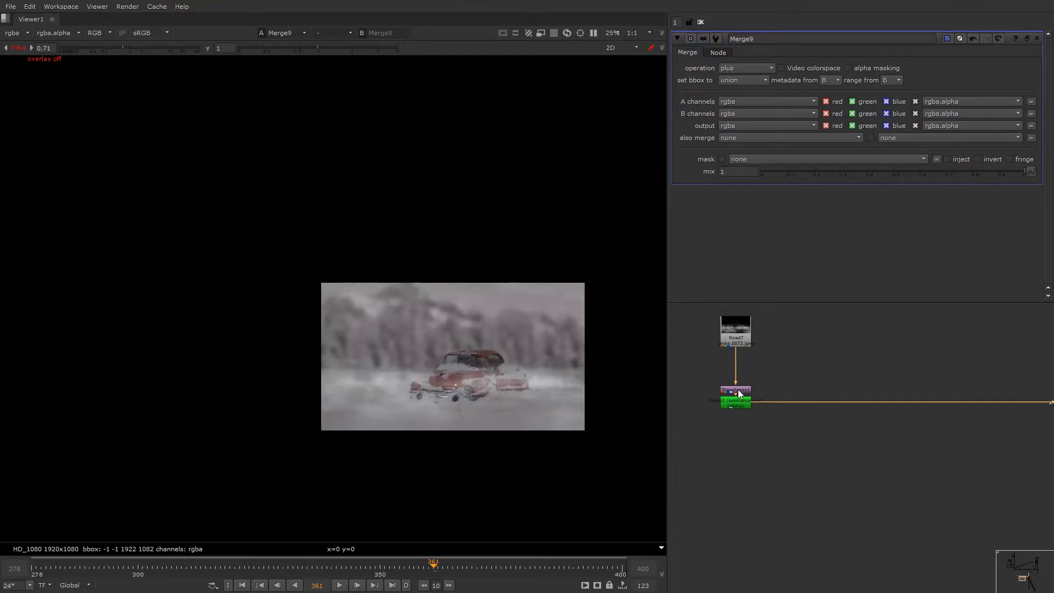
drag(738, 390, 737, 366)
key(ctrl+z)
drag(733, 406, 733, 399)
double_click(733, 399)
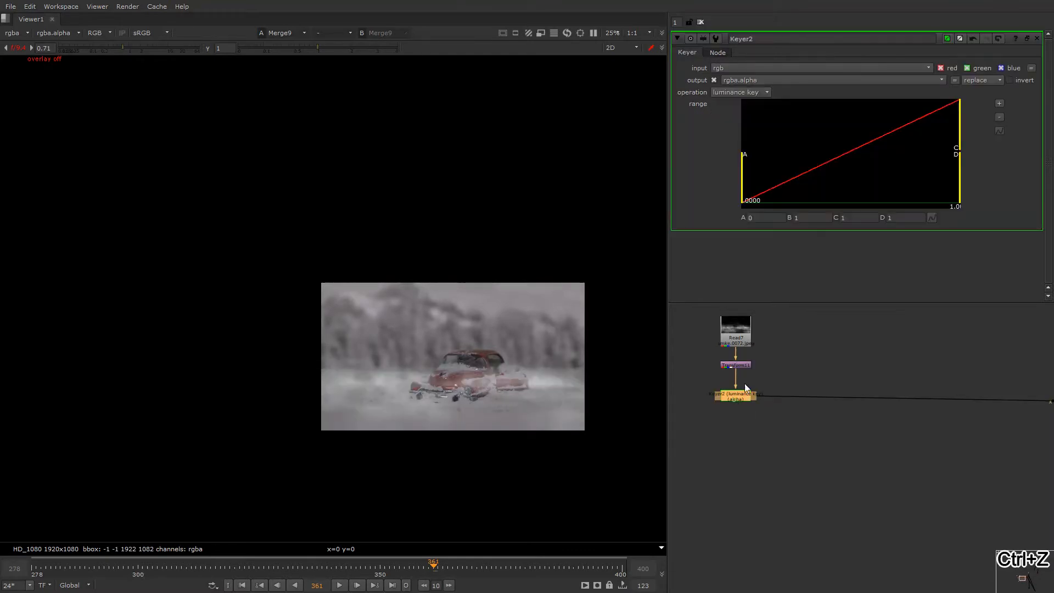
- Disable and re-enable the smoke's Keyer to compare its effect on the composite
scroll(744, 384, down, 3)
middle_drag(913, 403, 996, 444)
scroll(852, 397, up, 2)
click(855, 392)
key(d)
key(d)
scroll(840, 414, up, 3)
- Show the viewer overlay, then move the smoke with Transform11 to about x -8, y 72 and scale it to 1.2
double_click(813, 416)
right_click(432, 319)
click(435, 333)
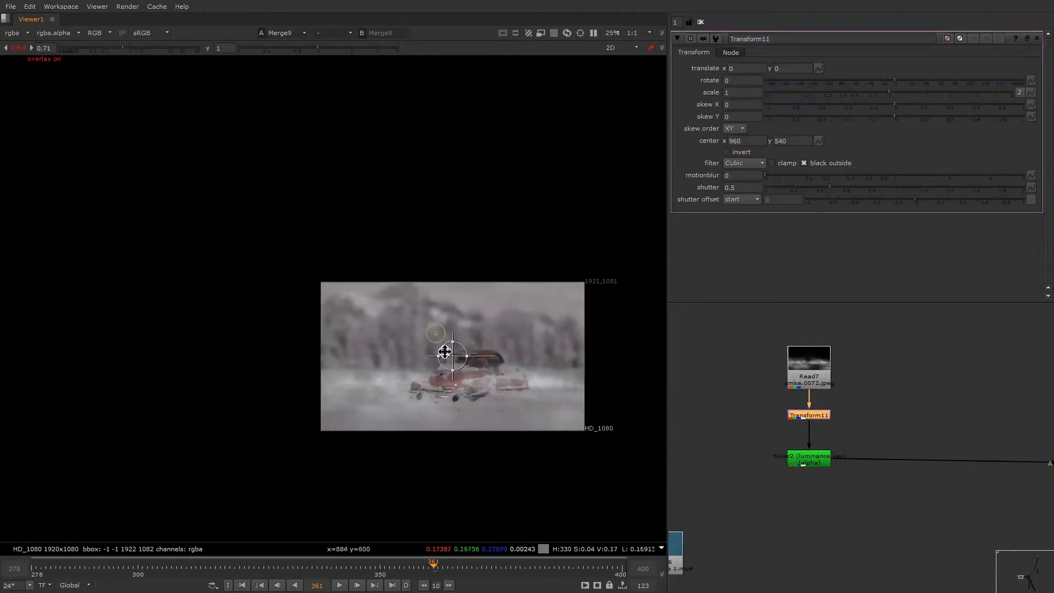
drag(444, 352, 442, 343)
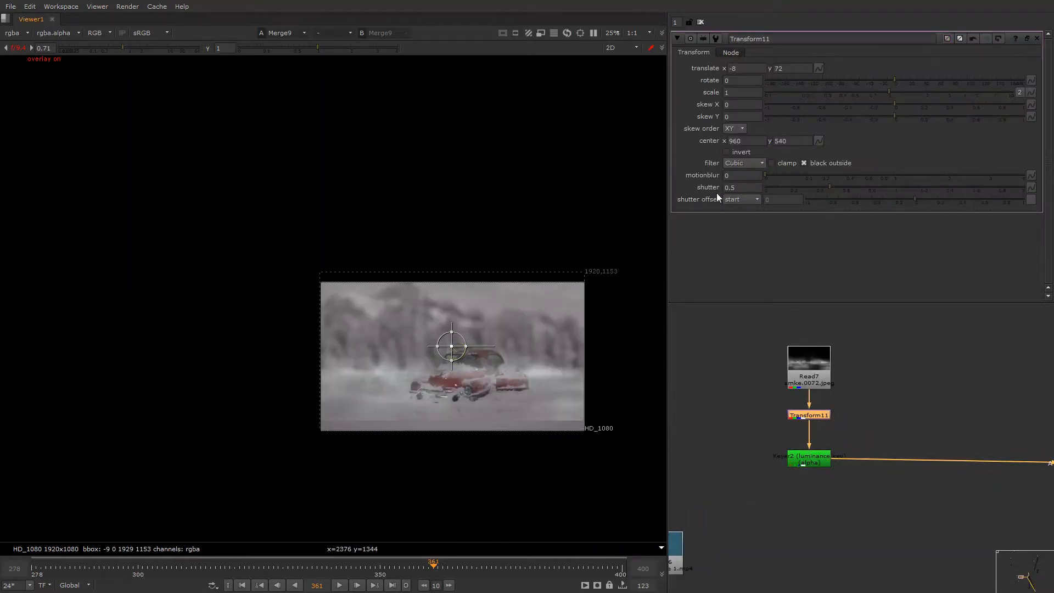
key(Up)
key(Up)
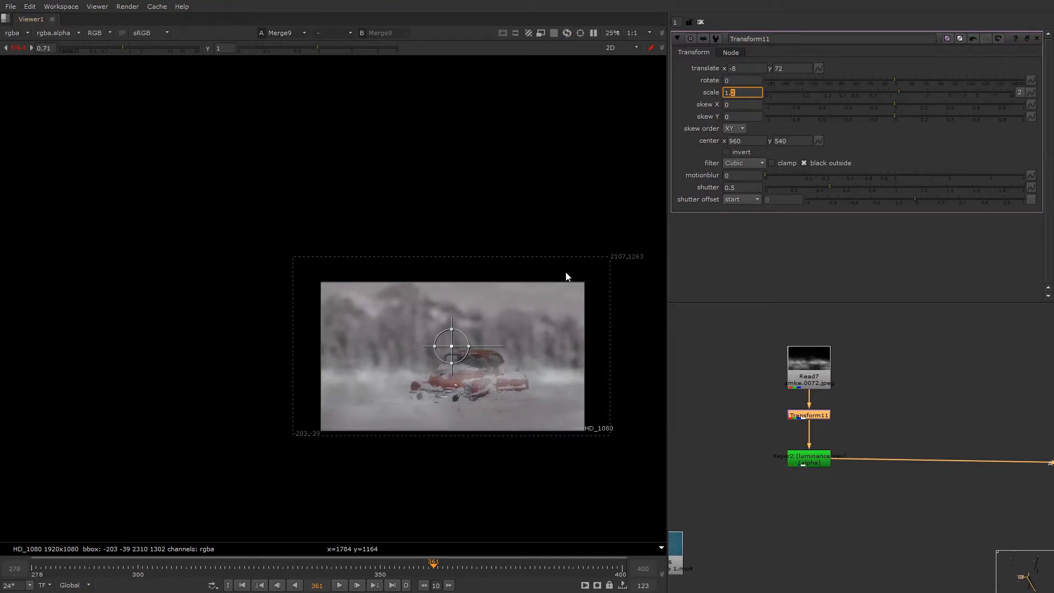
- Raise the smoke to about x 28, y 188 with a scale of 1.4, and hide the viewer overlay
drag(452, 346, 455, 336)
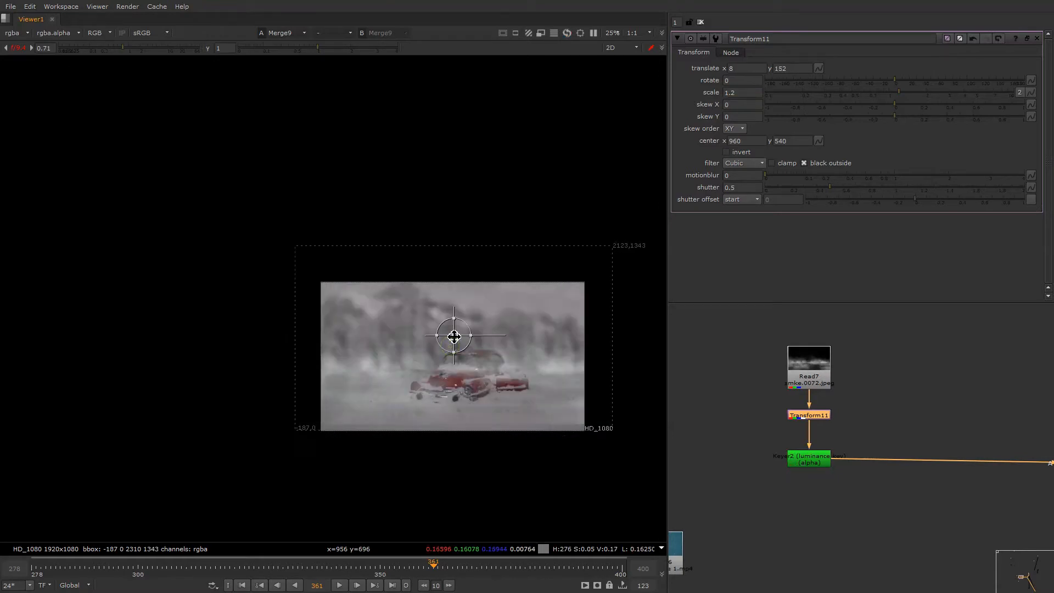
click(731, 94)
key(Up)
key(Up)
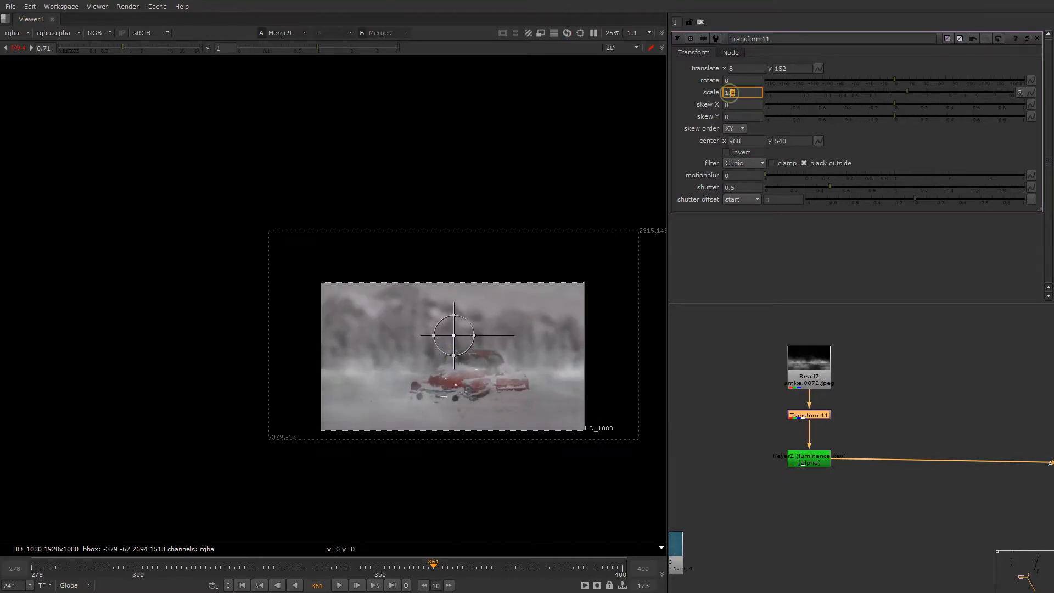
drag(459, 334, 460, 332)
right_click(513, 270)
click(520, 283)
- Set the Merge9 mix to 0.395 to soften the smoke over the car plate
scroll(769, 398, down, 5)
middle_drag(985, 428, 877, 428)
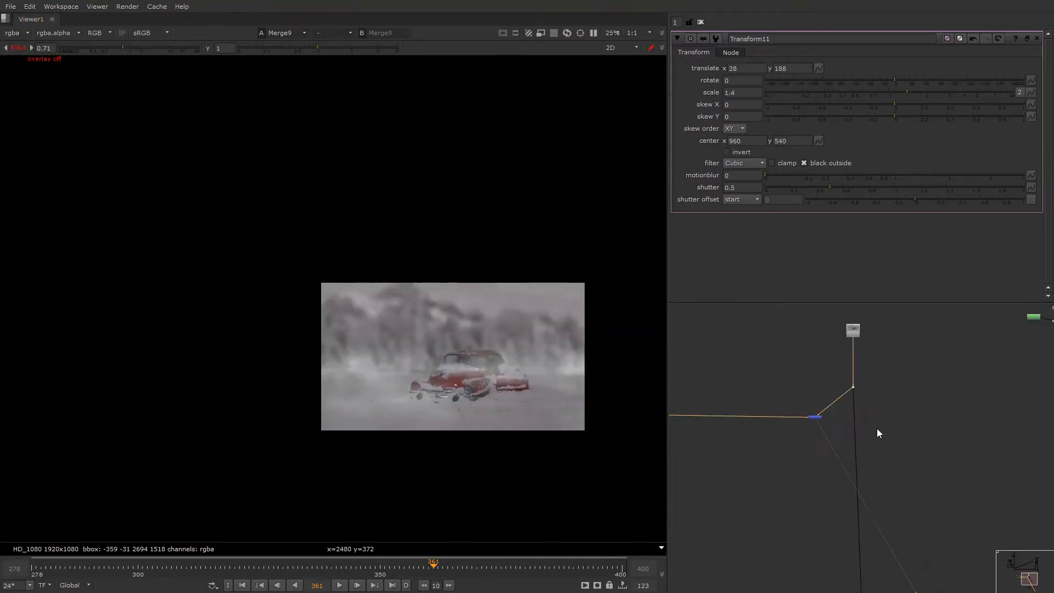
scroll(824, 418, up, 3)
click(807, 413)
double_click(806, 414)
drag(887, 174, 865, 176)
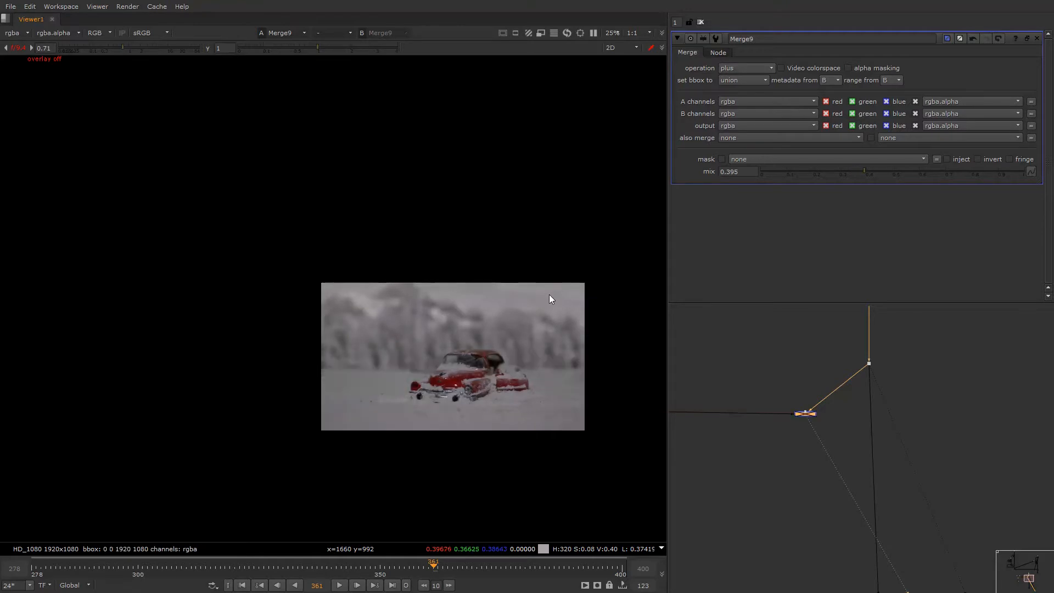
- Examine the blended smoke over the car plate close up in the viewer
scroll(531, 377, up, 1)
key(g)
key(g)
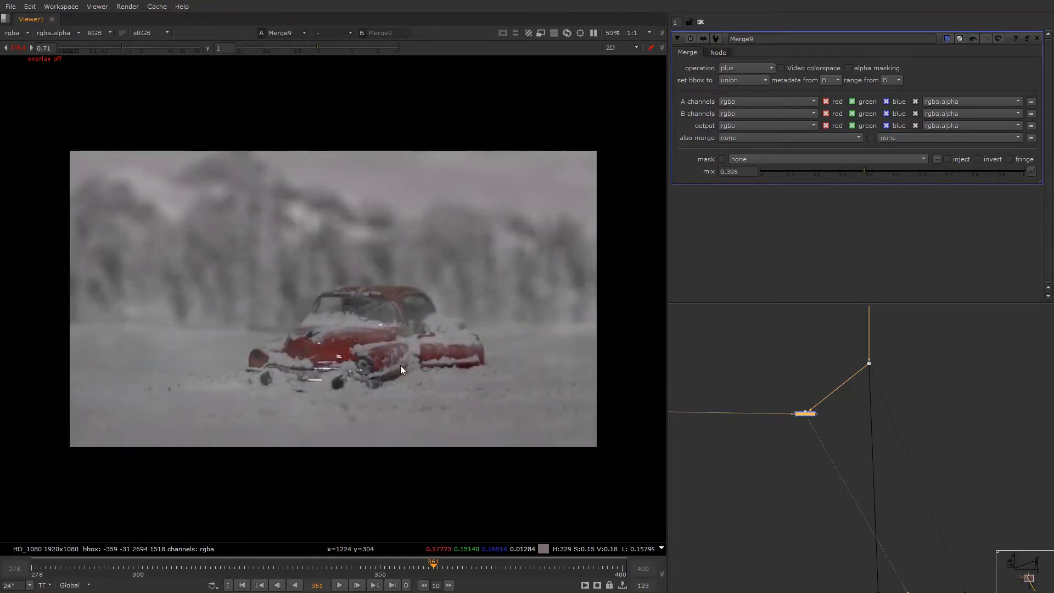
middle_drag(400, 365, 453, 334)
key(q)
key(q)
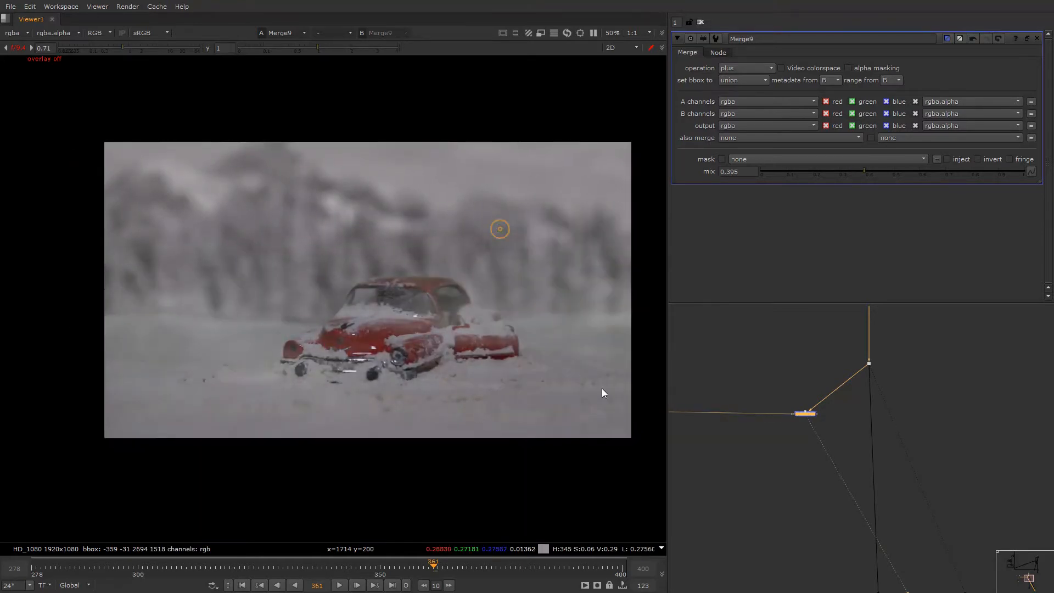
- Copy the Project3D, Card, ScanlineRender and camera nodes from the existing projection setup
scroll(784, 357, down, 3)
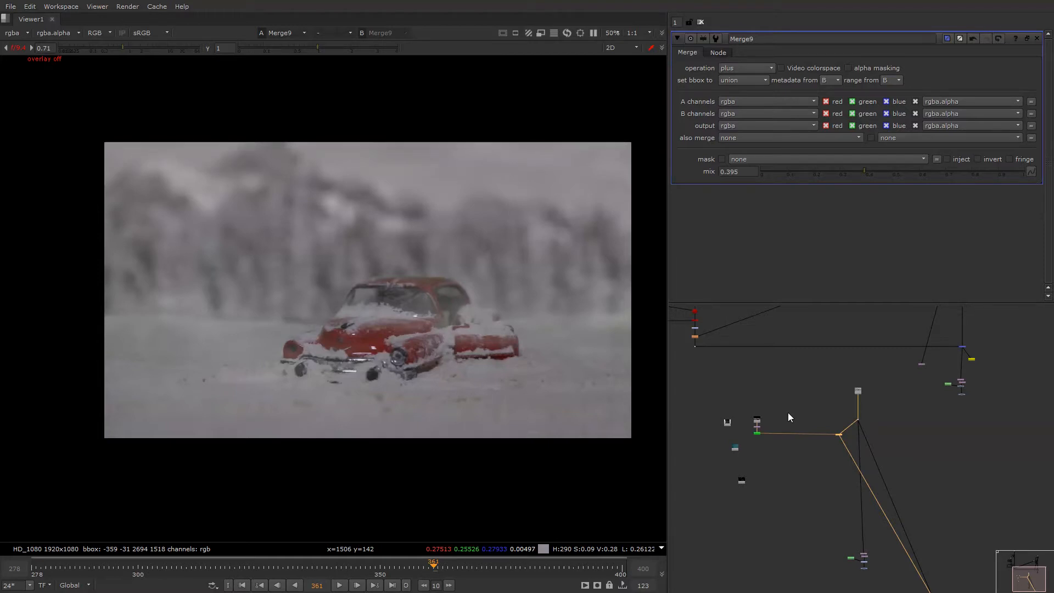
scroll(788, 412, down, 4)
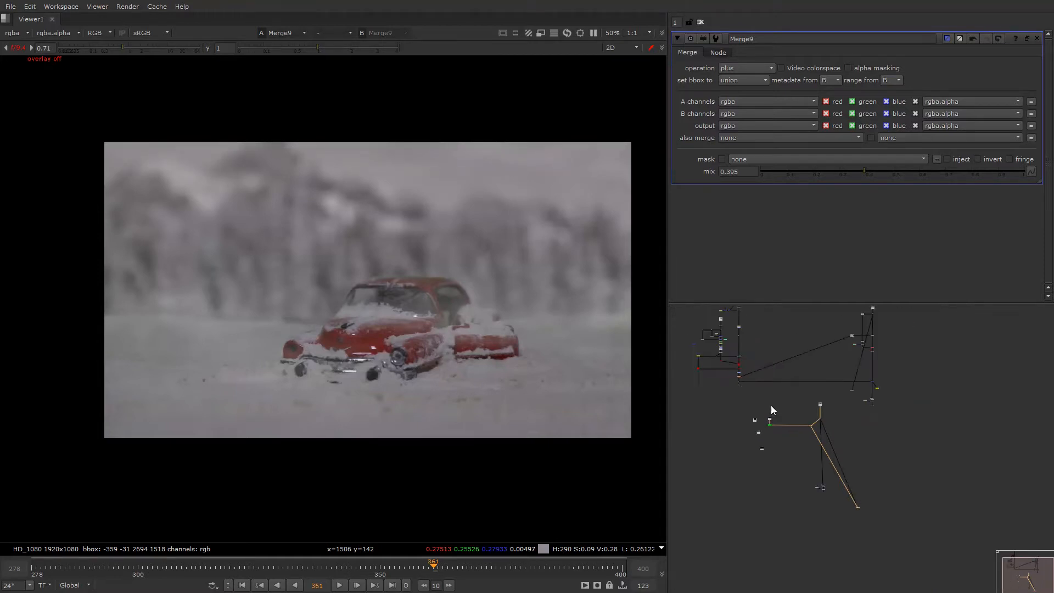
scroll(735, 375, up, 1)
middle_drag(736, 376, 763, 405)
scroll(758, 396, up, 4)
scroll(757, 396, up, 3)
click(729, 391)
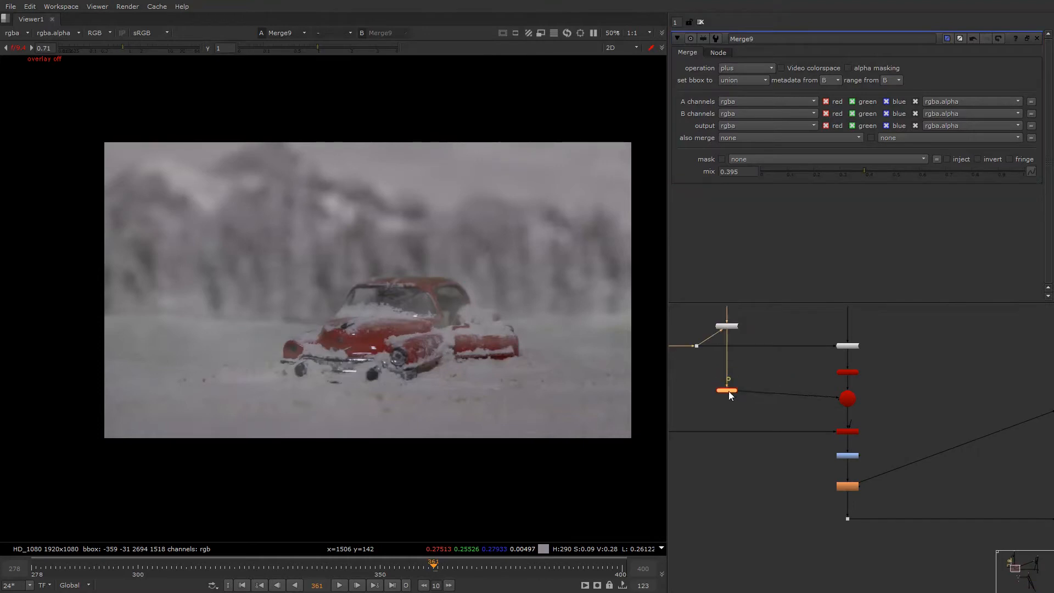
scroll(736, 381, up, 2)
drag(719, 342, 884, 476)
scroll(796, 461, down, 3)
middle_drag(778, 461, 824, 444)
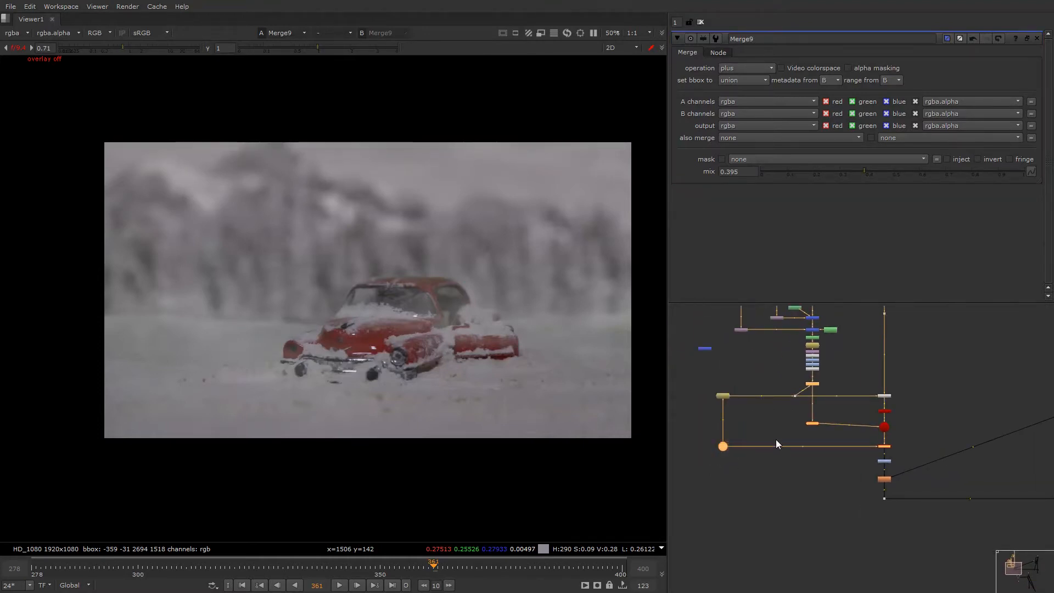
key(ctrl+c)
- Paste the copied projection nodes beside the smoke and car plate branch
scroll(776, 439, down, 4)
middle_drag(834, 496, 777, 437)
click(837, 462)
key(ctrl+v)
scroll(851, 464, up, 4)
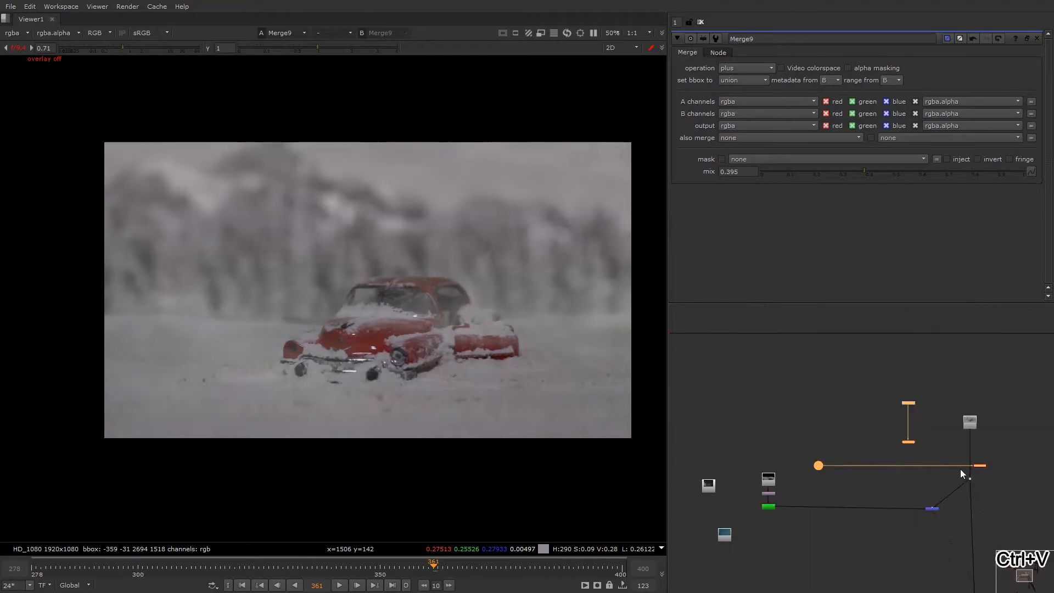
scroll(987, 467, up, 3)
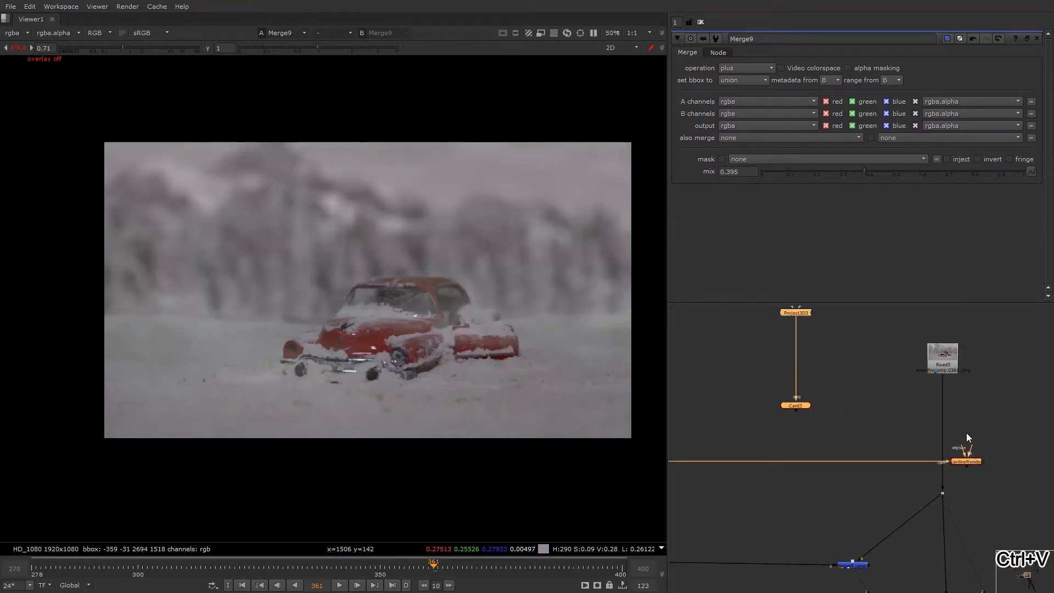
- Connect the pasted ScanlineRender to the Card and move the projection group below the Read7 smoke branch
drag(967, 437, 866, 429)
scroll(955, 471, down, 3)
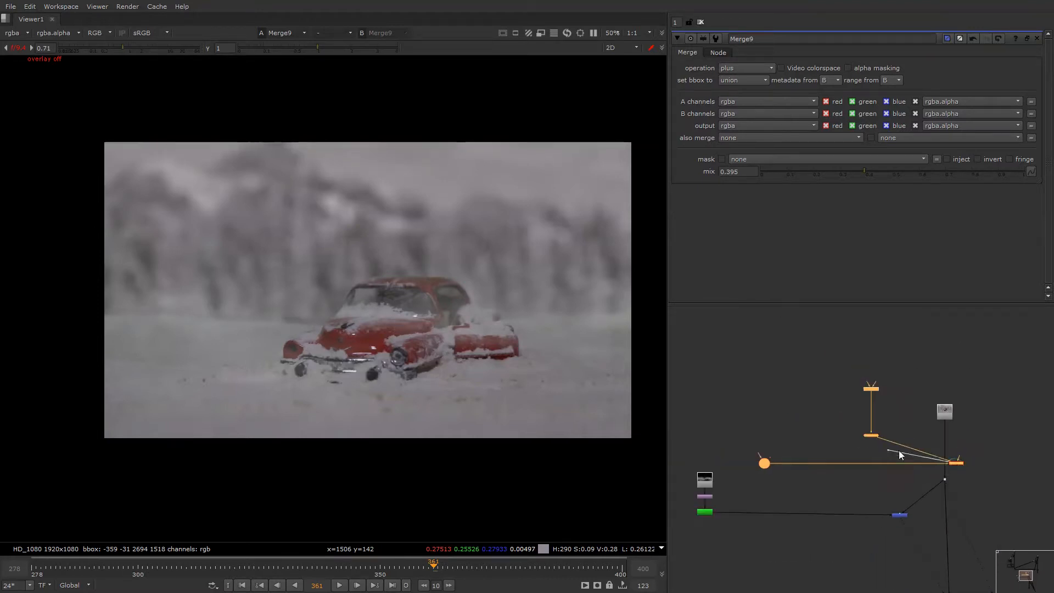
drag(956, 465, 842, 536)
alt+drag(785, 571, 851, 453)
drag(912, 418, 881, 479)
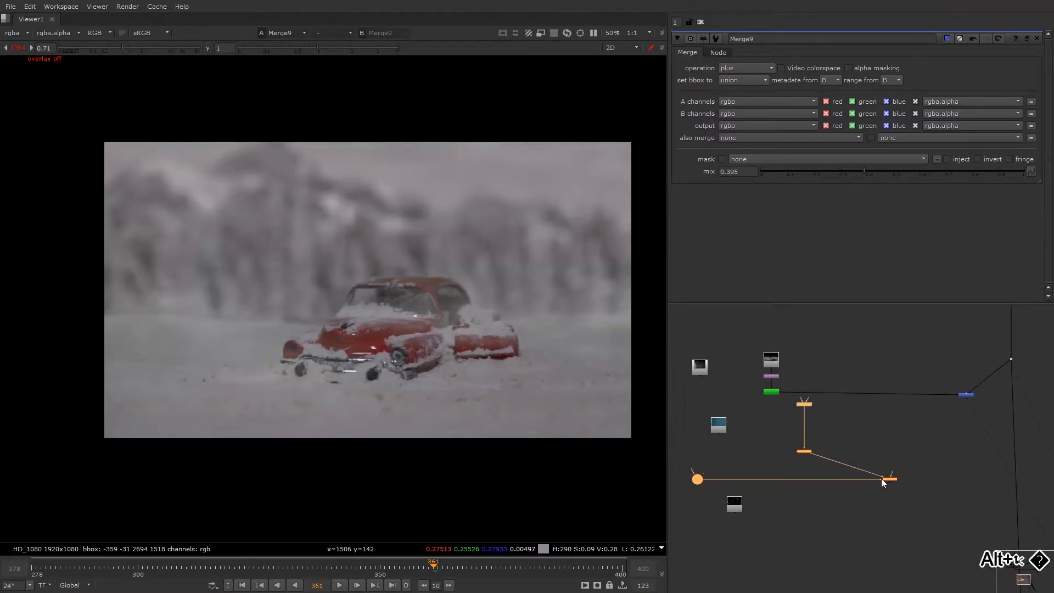
- Connect the pasted Project3D's cam input to the camera
scroll(779, 399, up, 4)
drag(819, 406, 788, 447)
scroll(788, 448, down, 3)
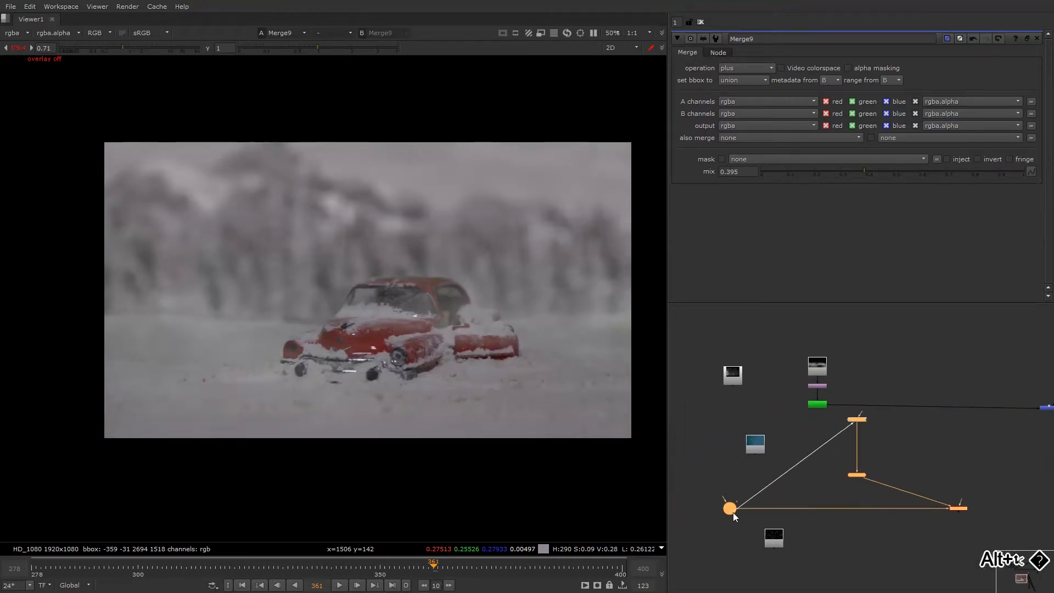
drag(733, 512, 728, 512)
- Insert a FrameHold between the camera and the Project3D, with its first frame set to 361
scroll(801, 426, up, 3)
click(795, 443)
key(Tab)
text(fra)
click(773, 463)
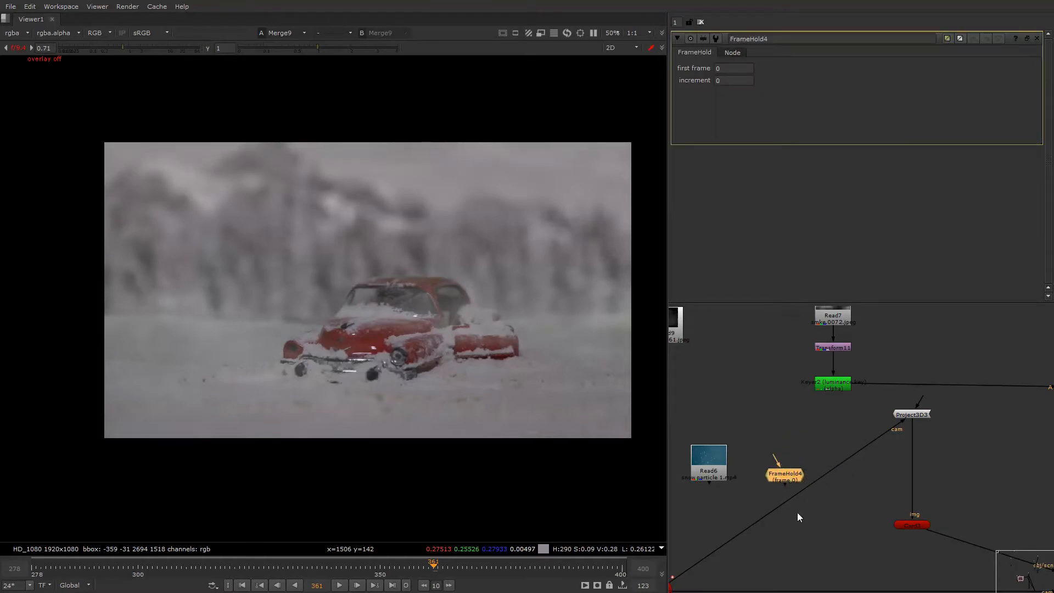
drag(797, 499, 764, 461)
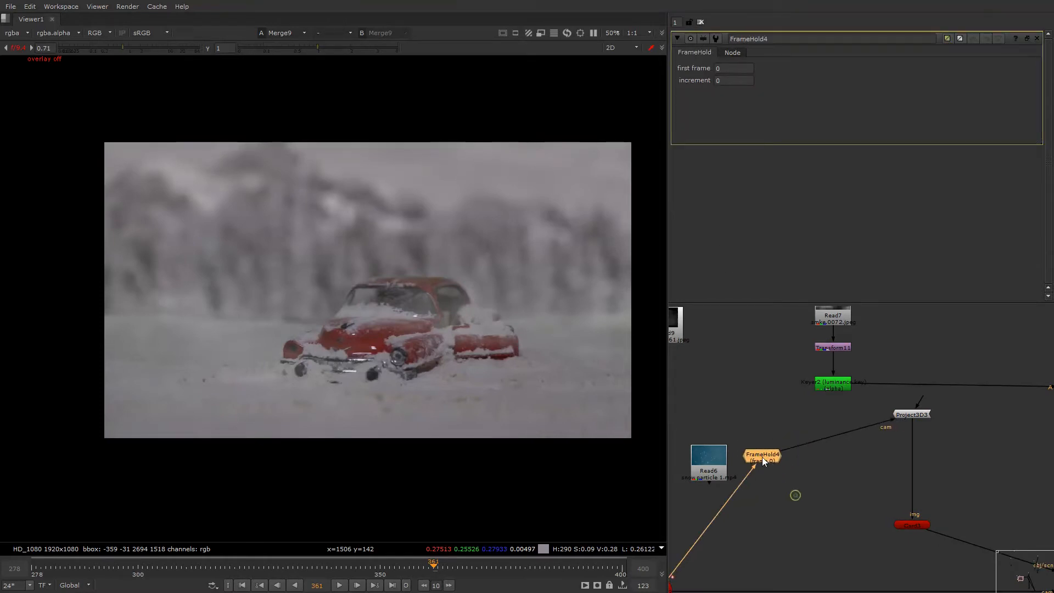
click(728, 73)
text(361)
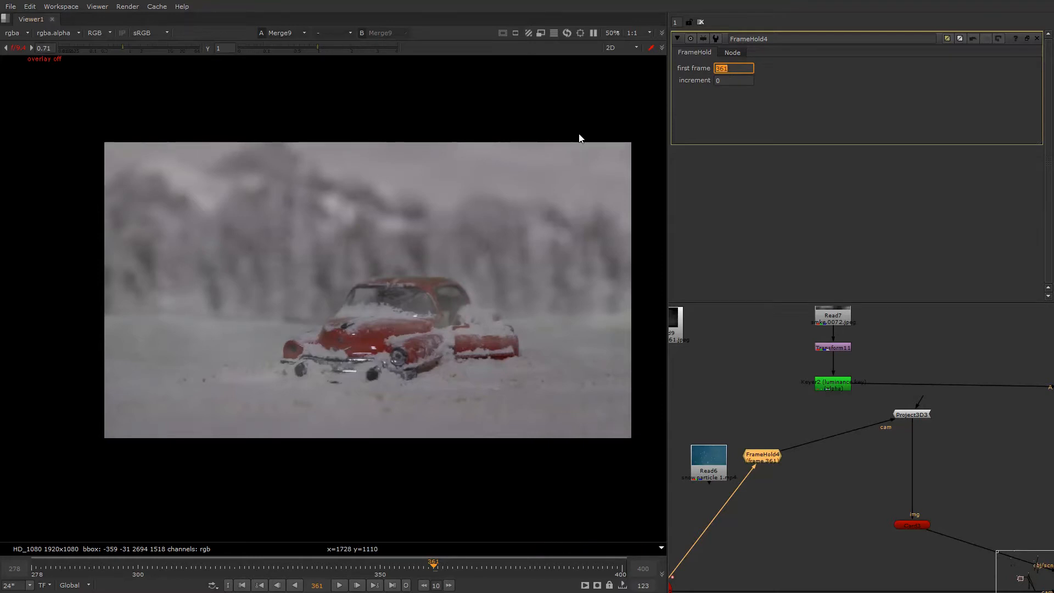
- Connect the luminance keyer's output to the pasted Project3D and move the Merge node level with the ScanlineRender
scroll(768, 365, down, 3)
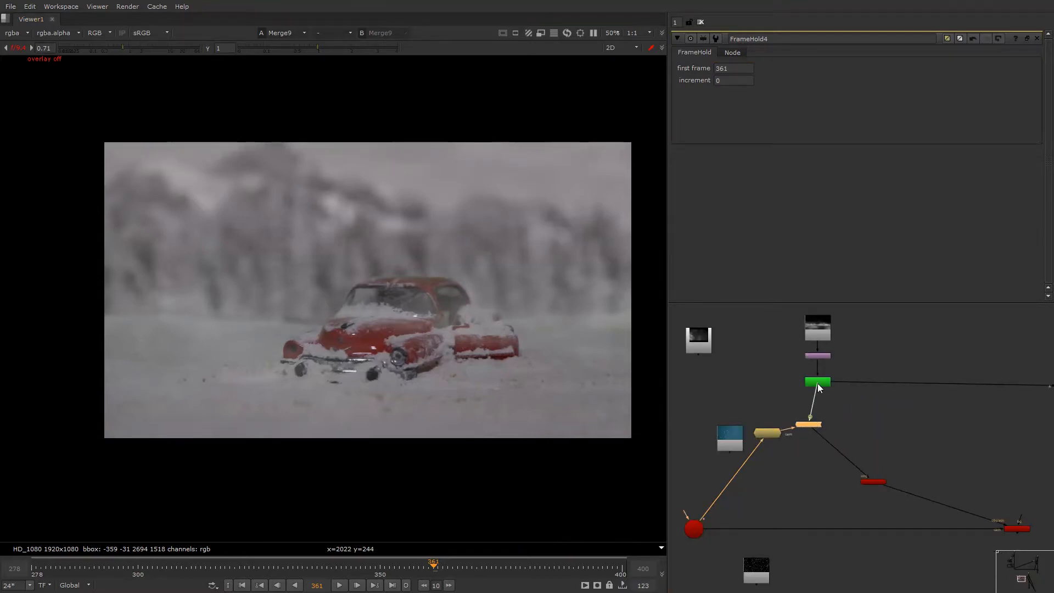
scroll(817, 383, down, 5)
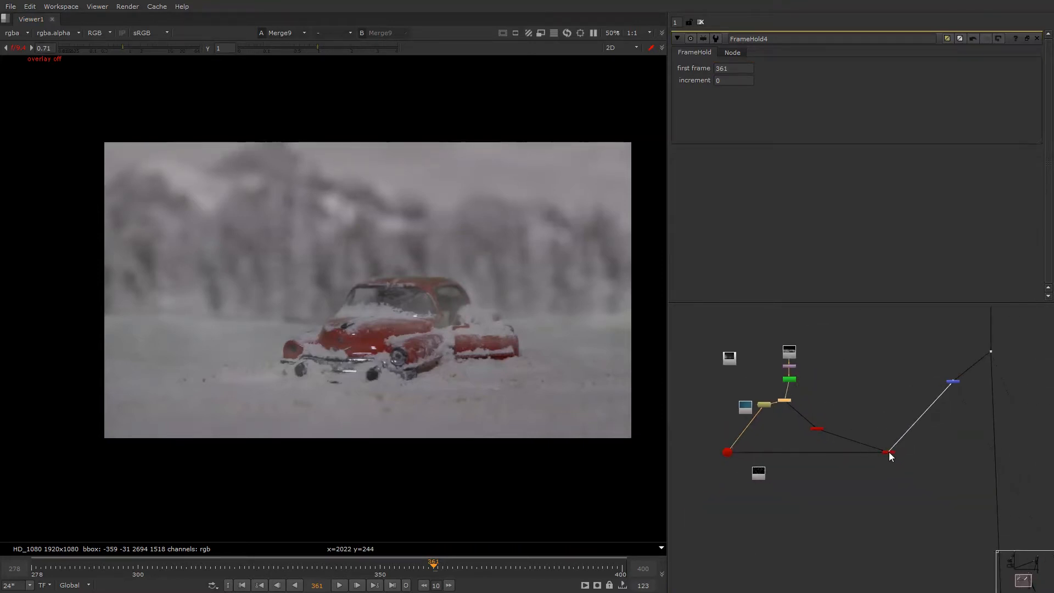
scroll(944, 373, up, 2)
mouse_move(957, 389)
mouse_down()
mouse_move(963, 419)
mouse_move(957, 381)
mouse_up()
mouse_move(955, 379)
mouse_down()
mouse_move(977, 456)
mouse_move(958, 471)
mouse_up()
scroll(957, 387, up, 3)
scroll(962, 383, down, 4)
scroll(806, 443, up, 2)
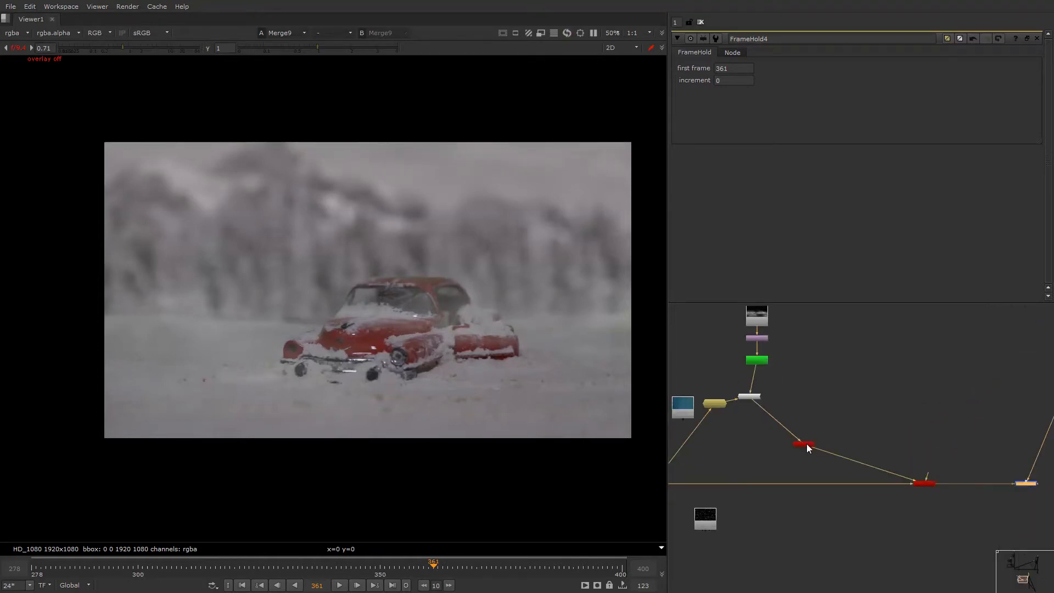
- Open the projection Card's properties and examine its placement in the 3D view
scroll(806, 443, up, 1)
double_click(805, 443)
key(Tab)
drag(177, 410, 108, 425)
key(Tab)
- Disable and re-enable the smoke Merge to compare the shot with and without the projected smoke
scroll(795, 384, down, 4)
middle_drag(867, 433, 784, 406)
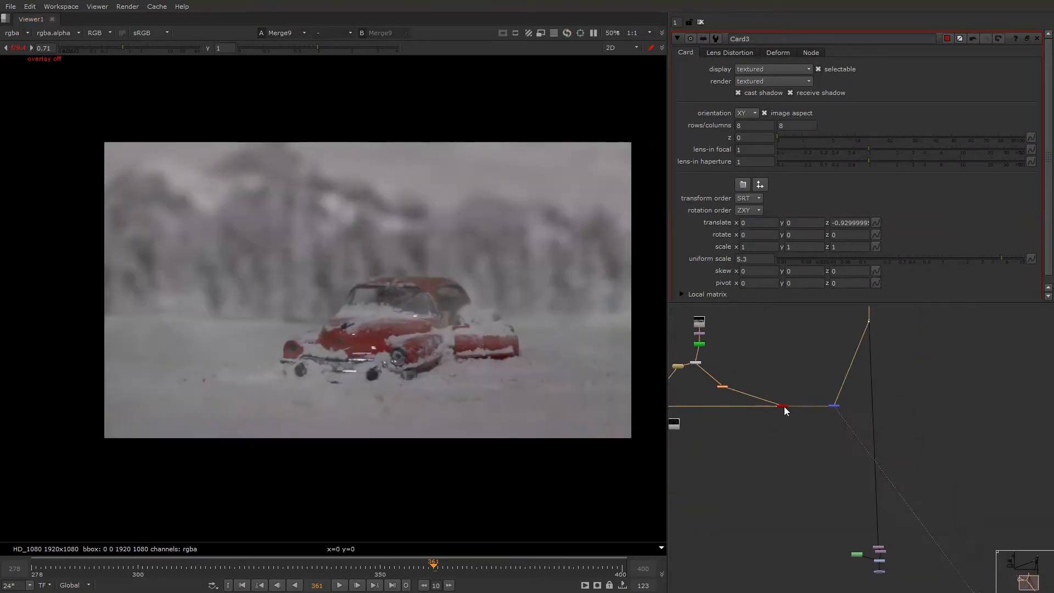
scroll(784, 406, up, 2)
click(860, 405)
key(d)
key(d)
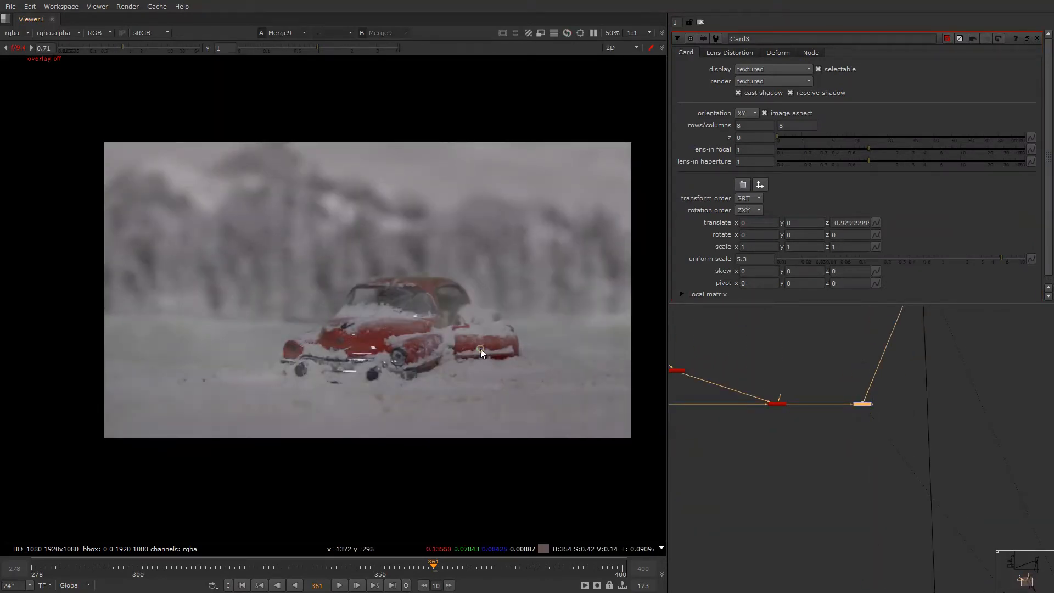
- Play and scrub the shot between frames 362 and 397 to check how the smoke sits on the plate
key(l)
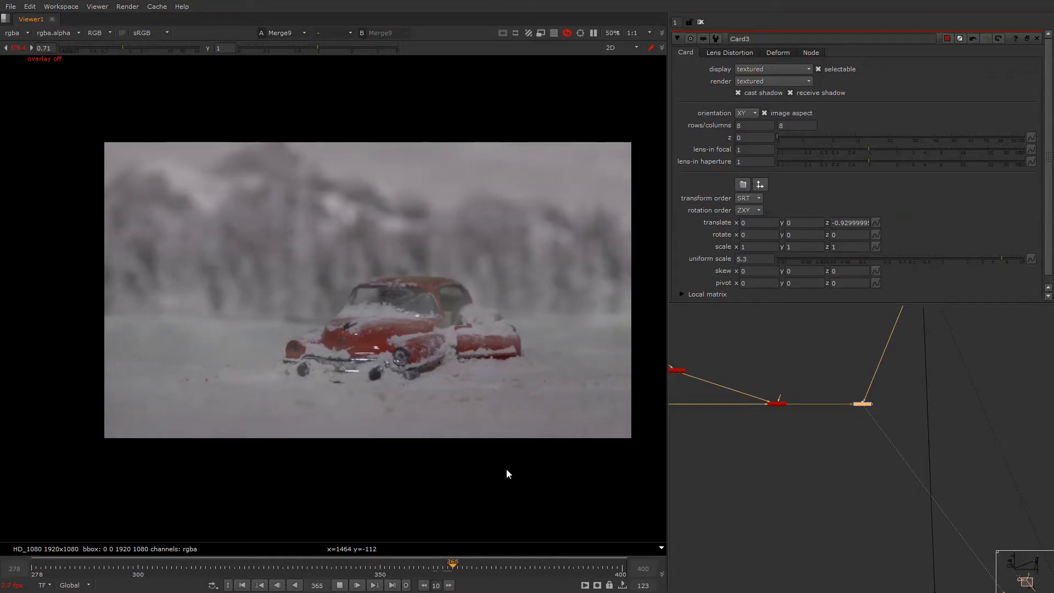
click(605, 564)
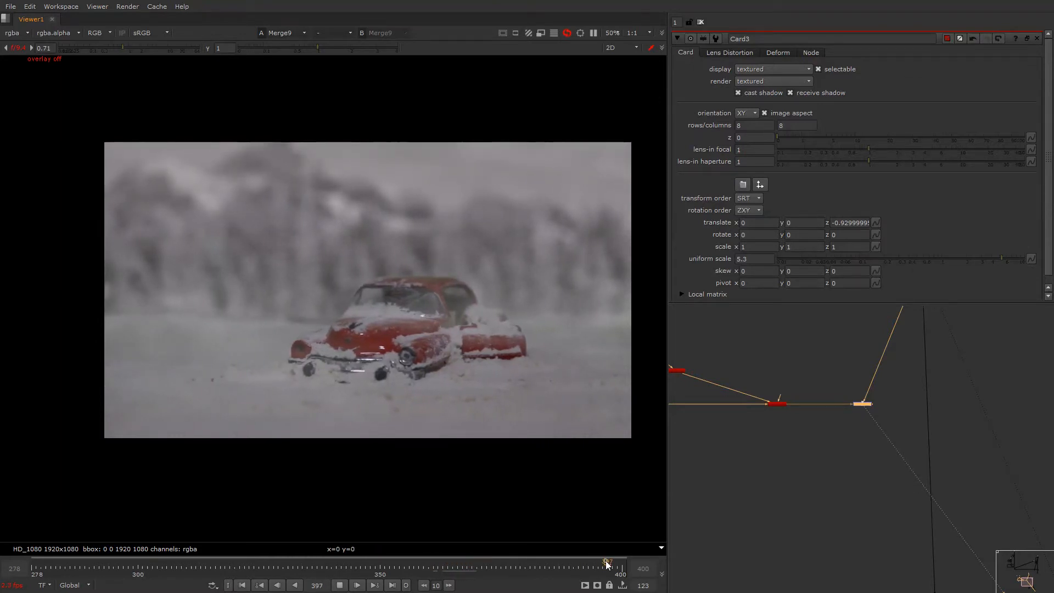
click(442, 570)
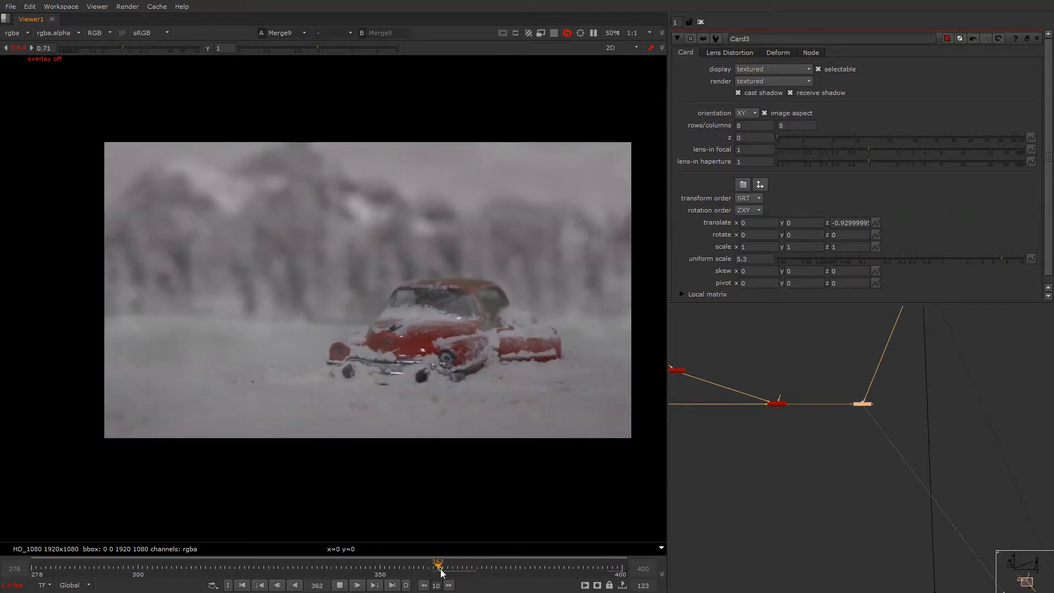
drag(443, 572, 424, 572)
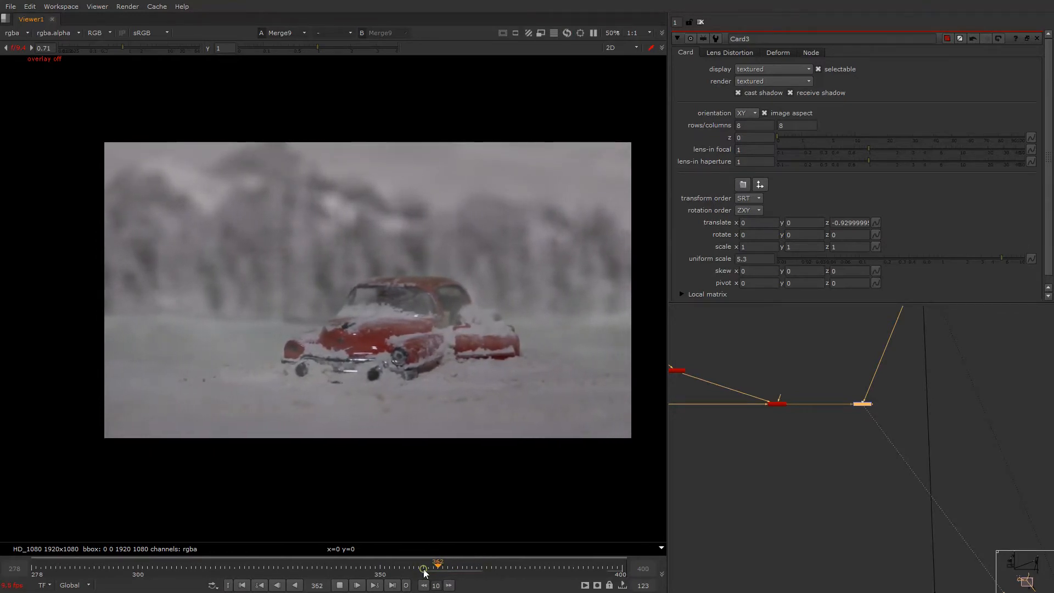
click(423, 571)
click(423, 570)
key(k)
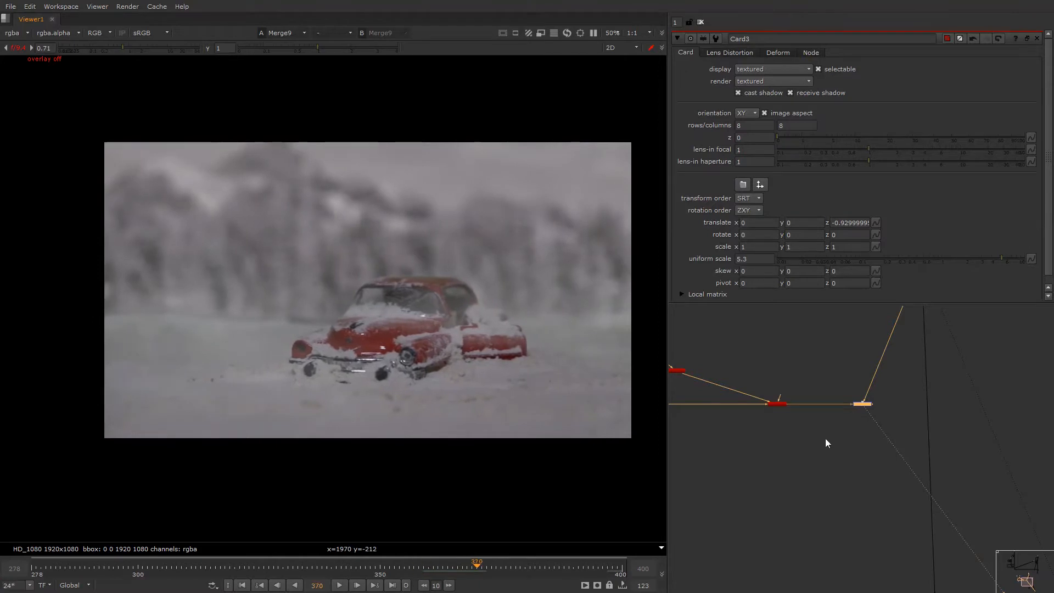
- Line up the ScanlineRender directly below the Card, add a Roto node beside it and turn on the viewer overlay
middle_drag(795, 420, 862, 445)
drag(868, 425, 773, 428)
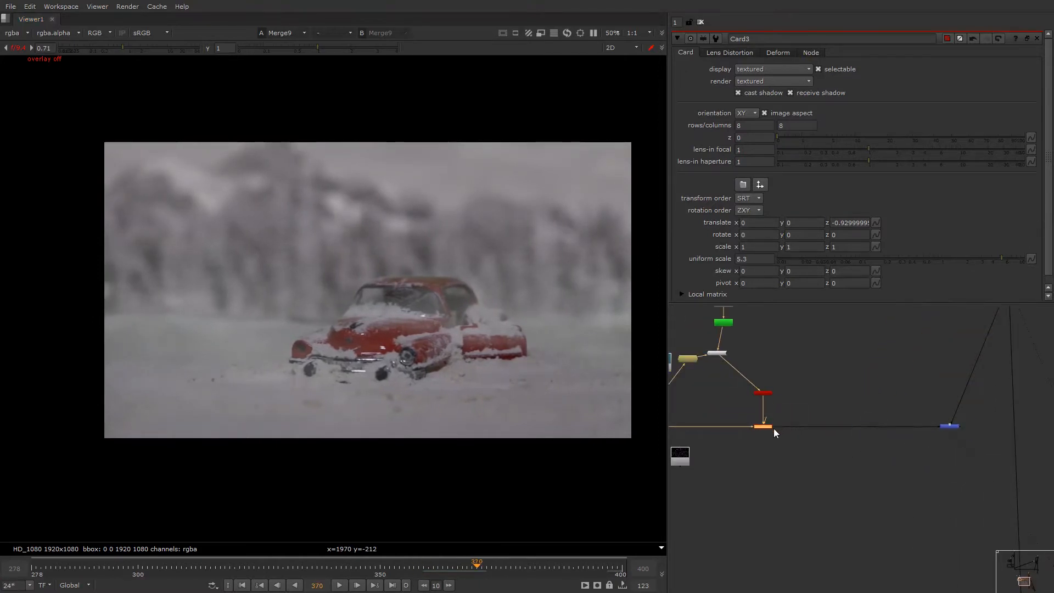
key(o)
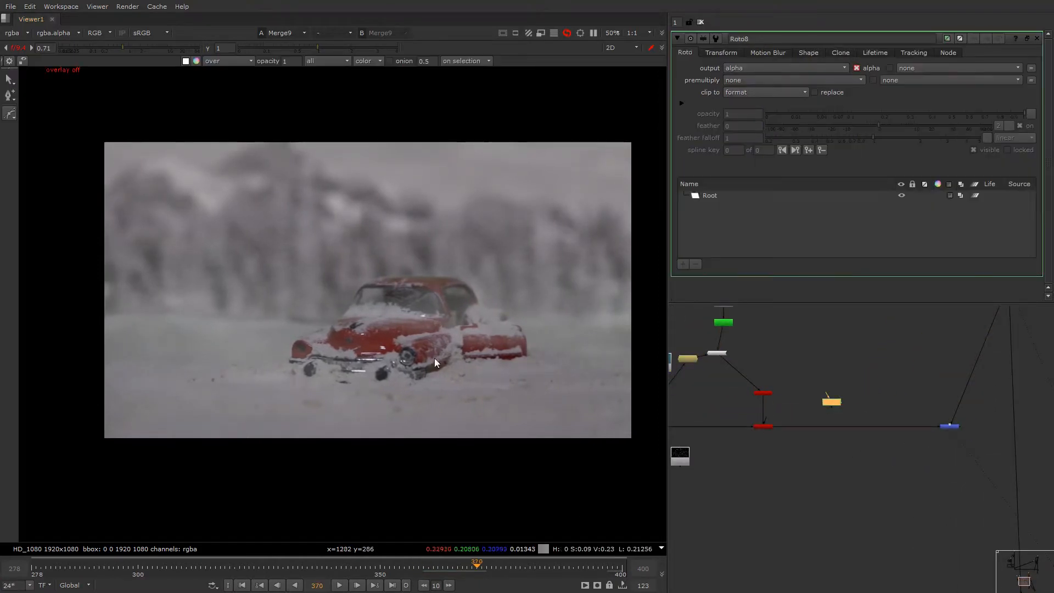
right_click(371, 262)
click(395, 277)
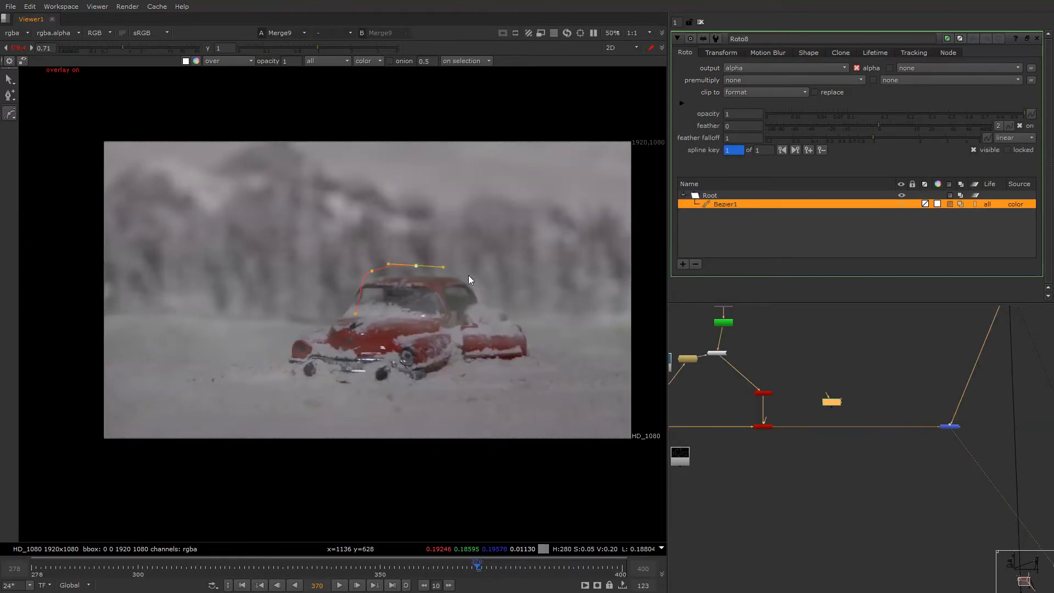
- Draw a closed Bezier around the red car at frame 370 and pull its feather edge outward
drag(510, 361, 467, 376)
drag(424, 378, 344, 374)
drag(312, 370, 295, 360)
drag(270, 357, 327, 325)
drag(347, 316, 352, 316)
click(355, 313)
key(z)
drag(534, 282, 536, 281)
- View the smoke Transform's output with the viewer's overscan area shown
middle_drag(702, 363, 761, 436)
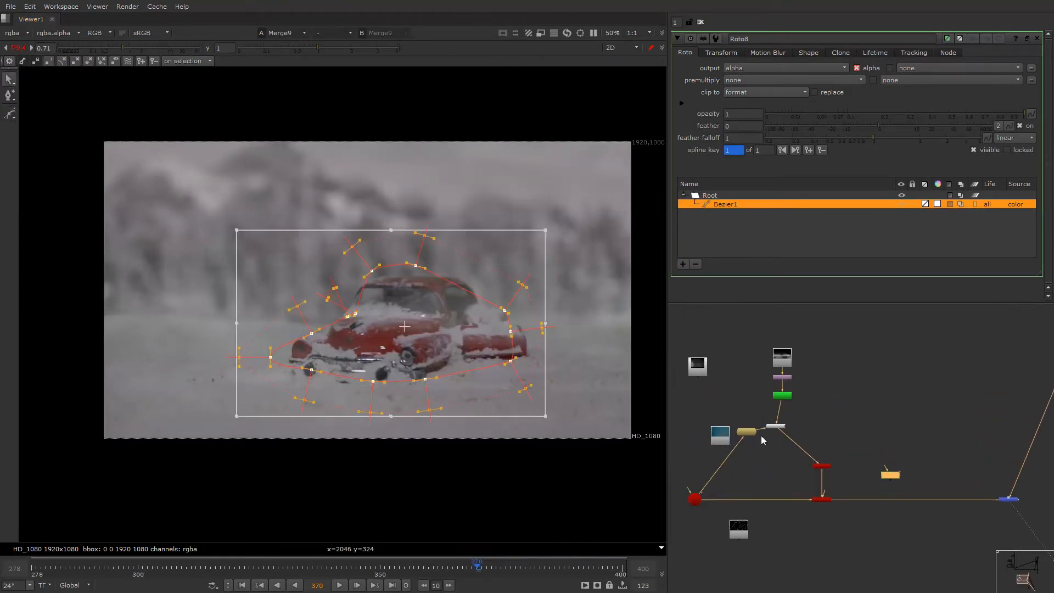
scroll(784, 387, up, 3)
click(792, 365)
key(1)
scroll(277, 379, down, 2)
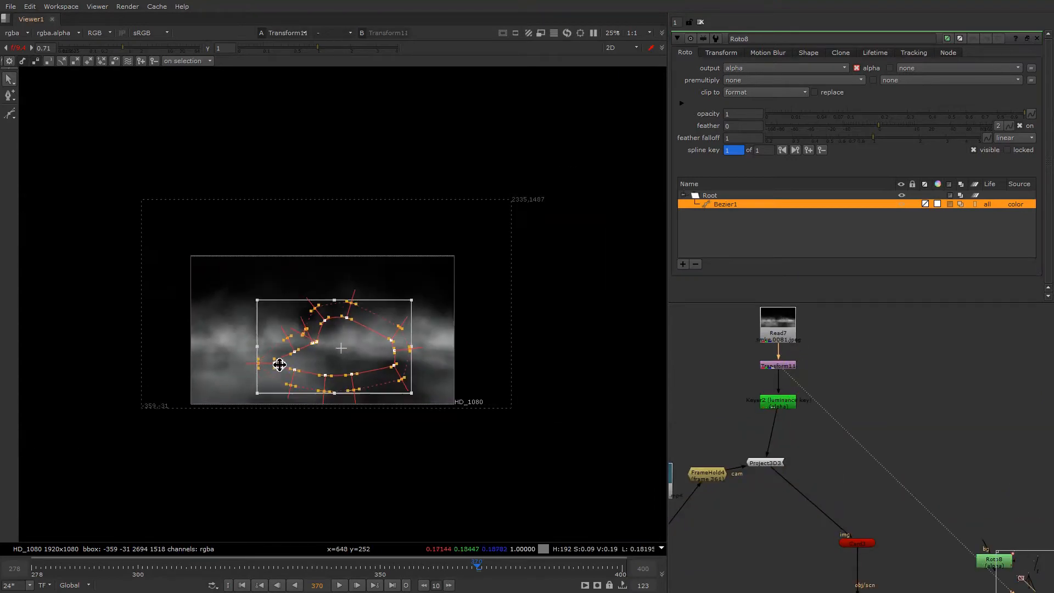
right_click(236, 262)
click(268, 391)
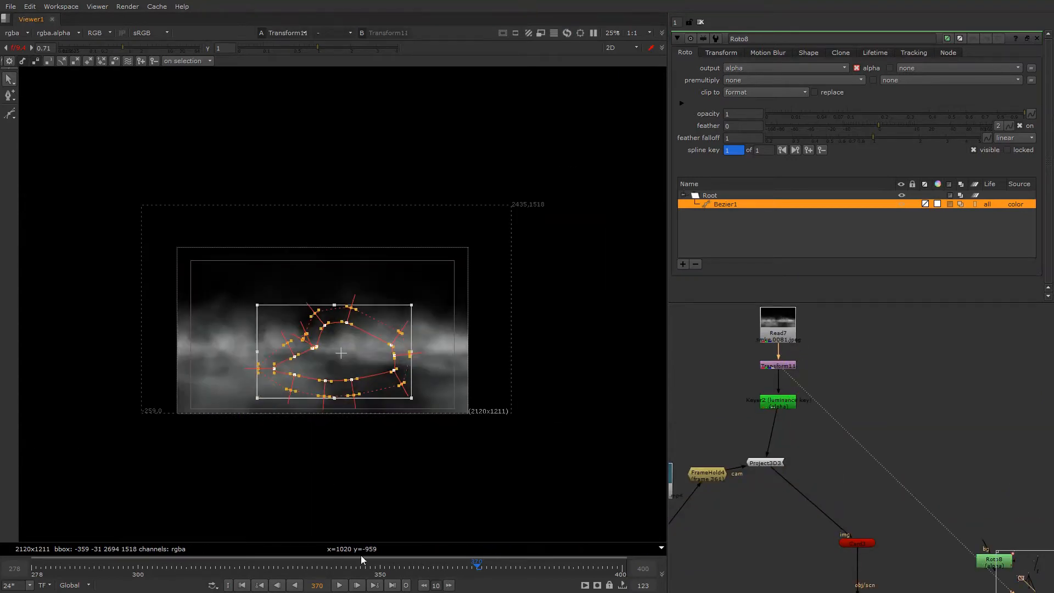
- View the ScanlineRender's output at frames 401 and 278 to check the edges of the projected smoke
middle_drag(720, 434, 656, 337)
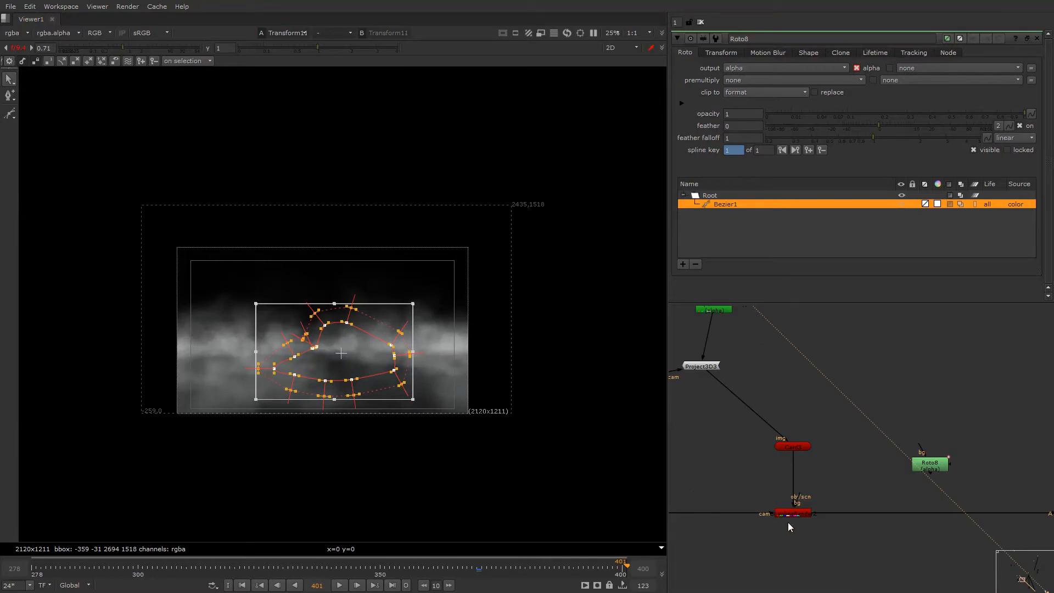
click(791, 516)
key(1)
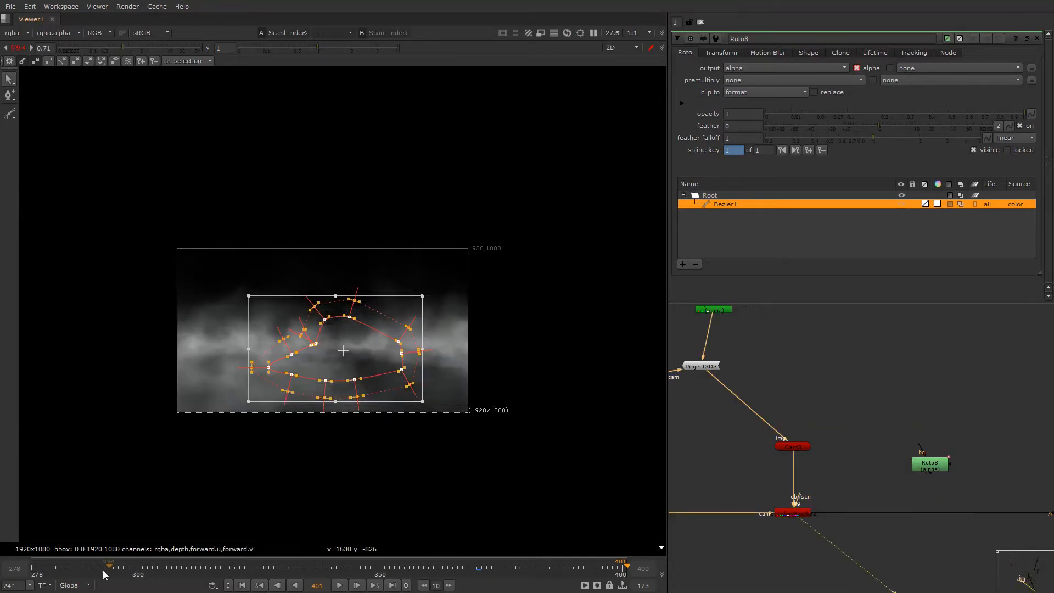
click(34, 575)
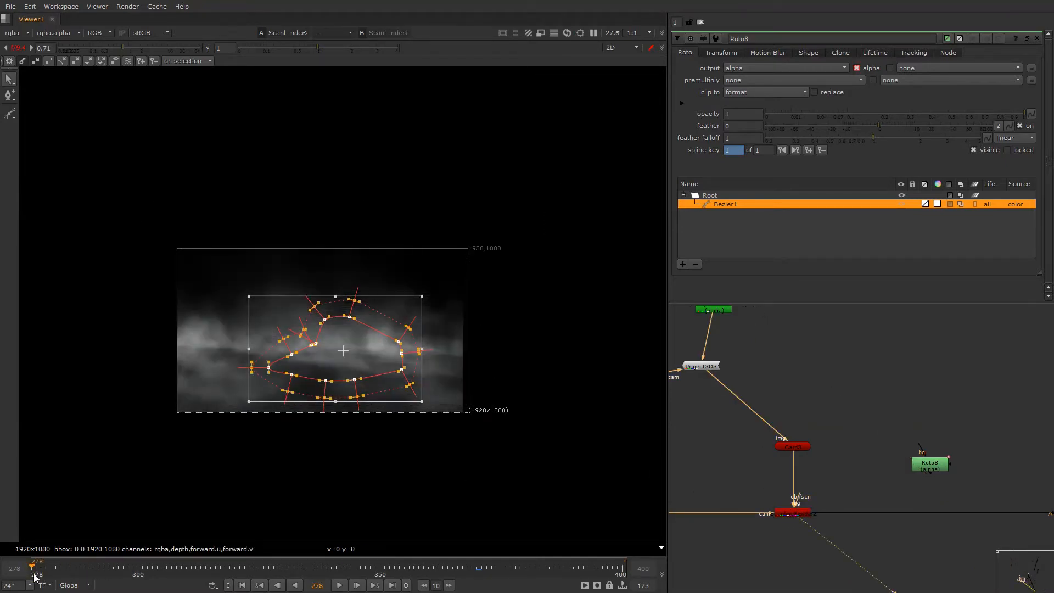
- Split the smoke Transform11's scale into separate width and height, set the width to 1.5 and check frame 400
middle_drag(728, 327, 803, 486)
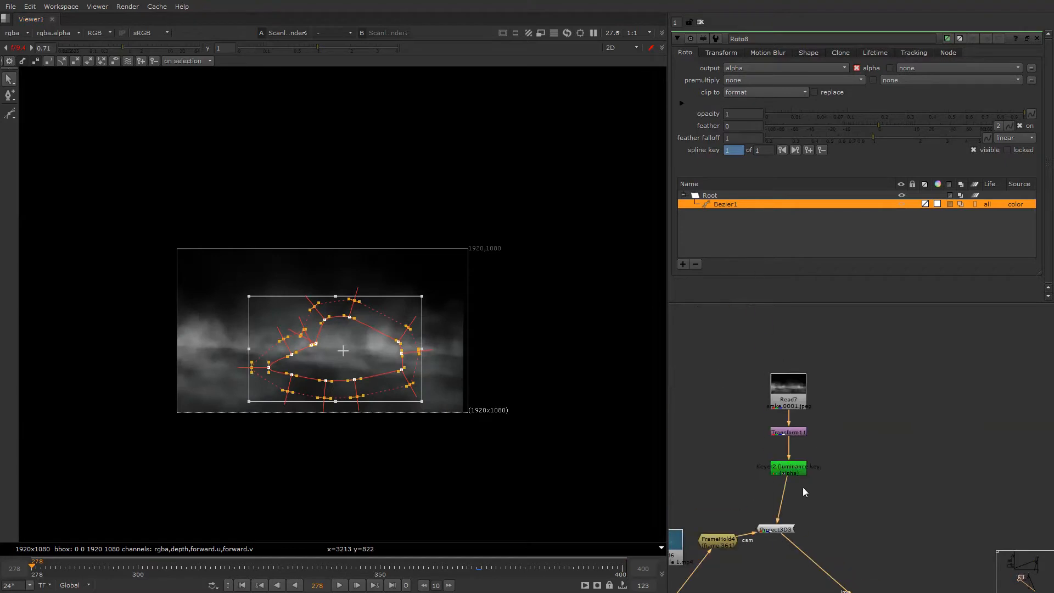
scroll(805, 431, up, 2)
double_click(789, 431)
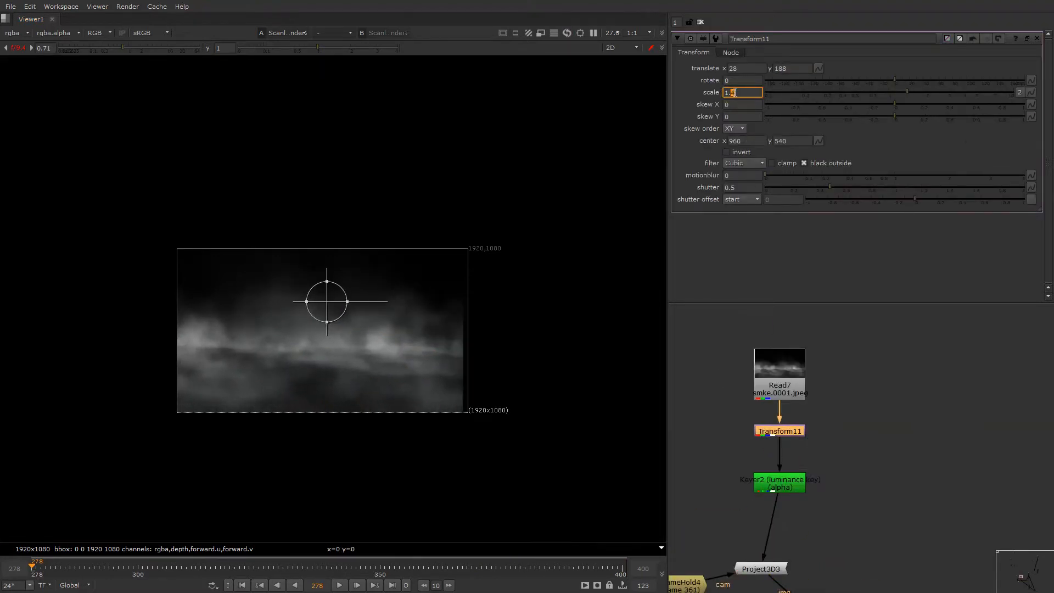
click(1019, 92)
click(783, 94)
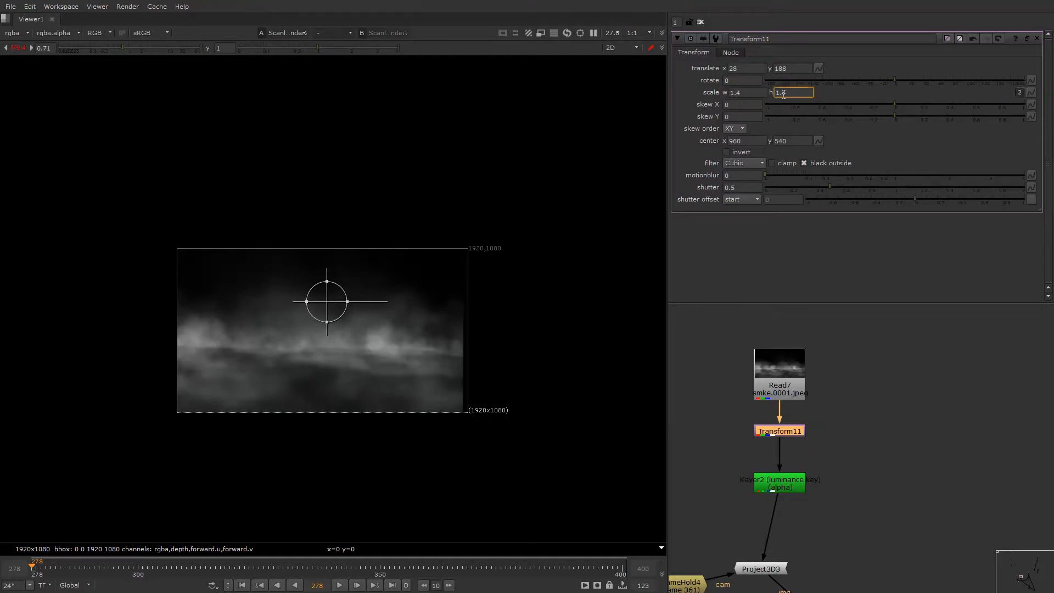
click(739, 92)
key(Up)
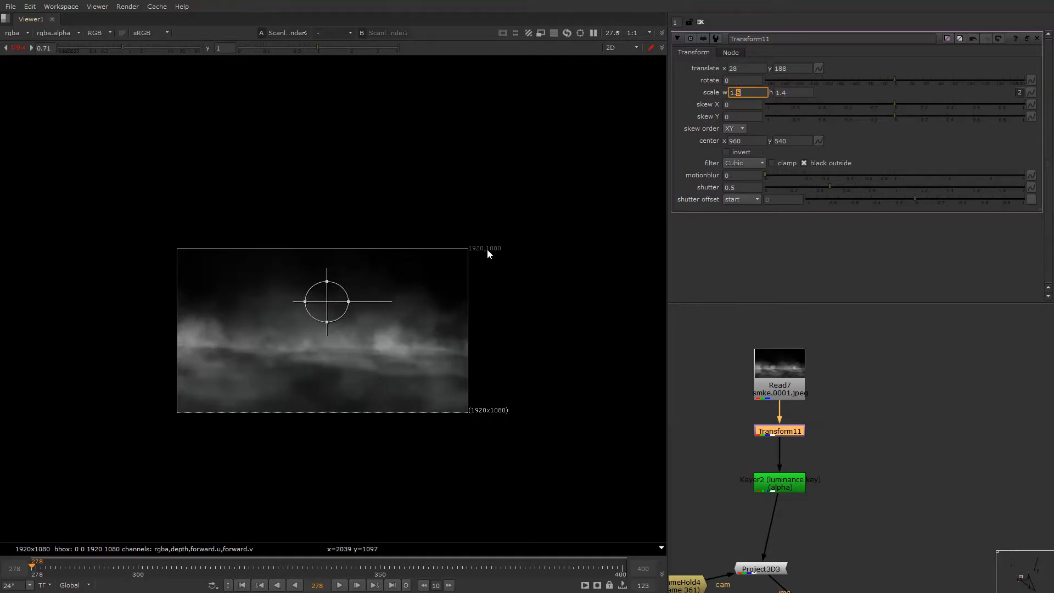
click(623, 569)
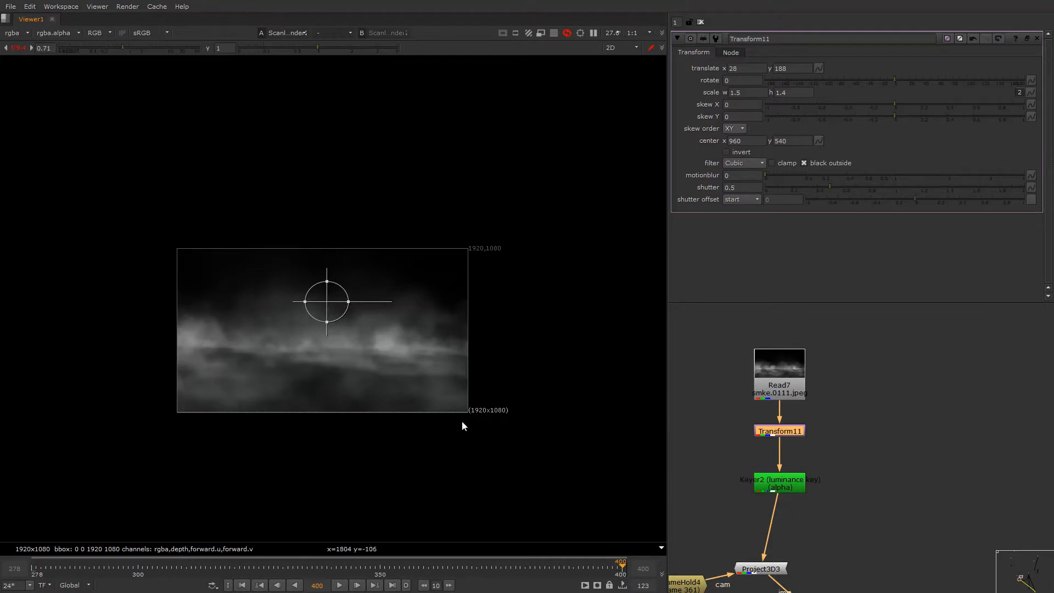
- View Merge9's output at frame 400 and turn off the viewer's overscan and overlay
scroll(865, 464, down, 4)
middle_drag(955, 557, 710, 363)
click(850, 401)
key(1)
click(781, 441)
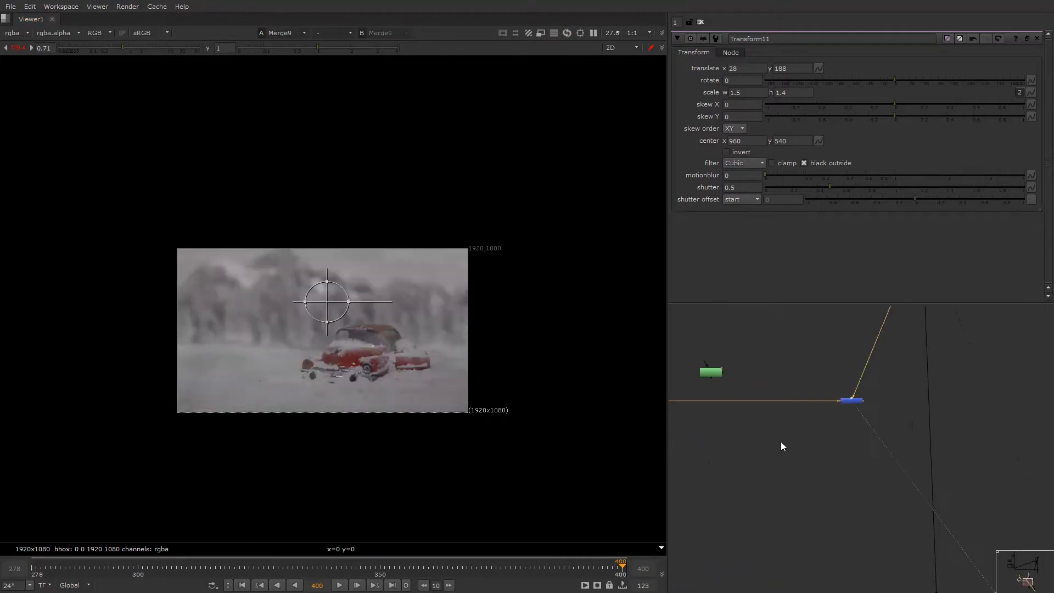
middle_drag(780, 442, 879, 495)
right_click(437, 244)
click(438, 244)
right_click(437, 244)
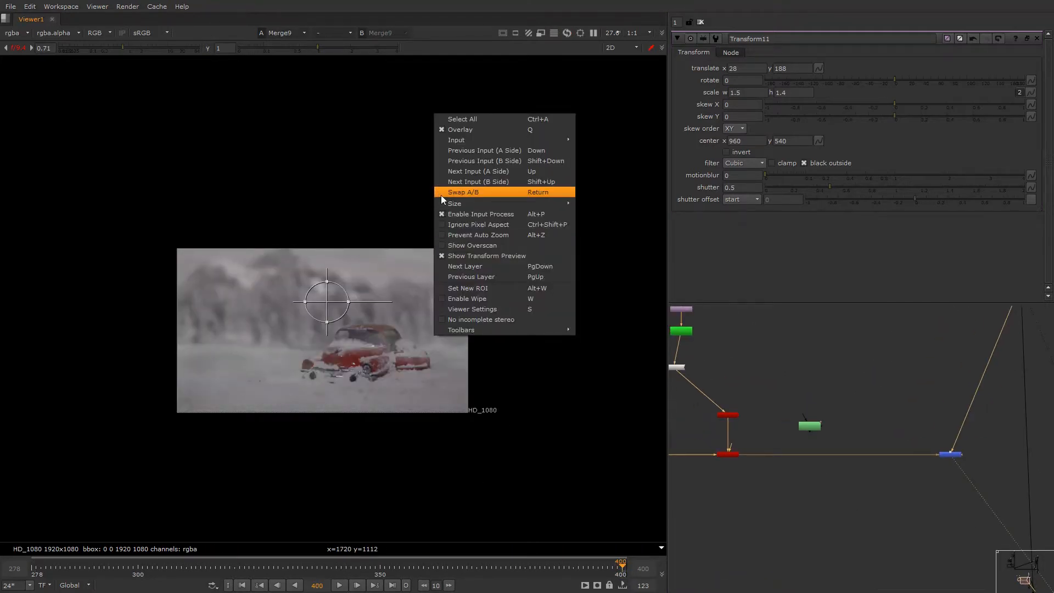
click(456, 130)
- Turn the viewer overlay back on, open Roto8 and move its Bezier over the car at frame 400
scroll(905, 412, up, 1)
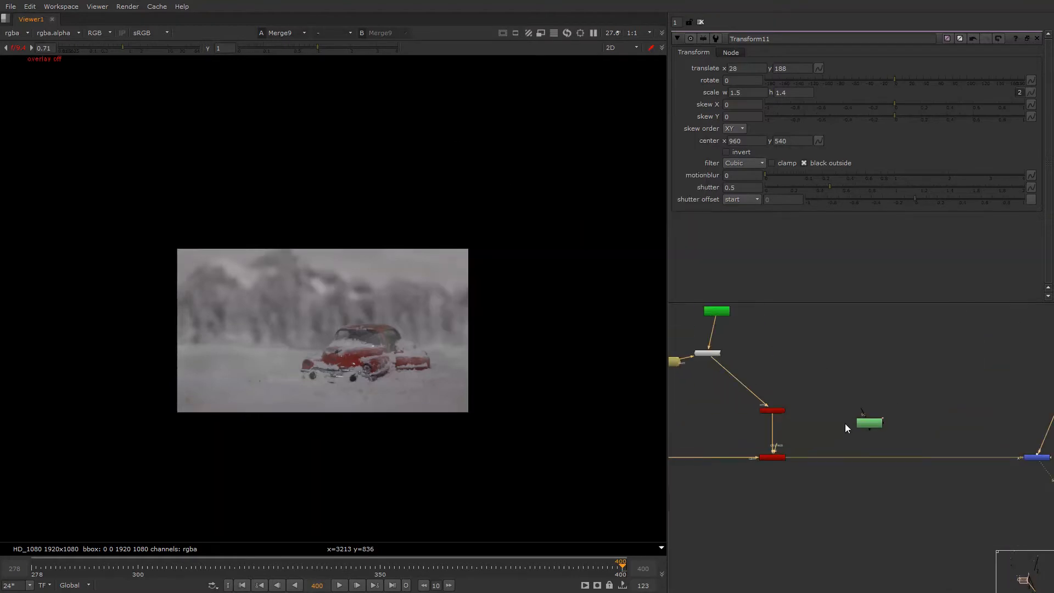
click(860, 424)
scroll(396, 364, up, 3)
right_click(386, 285)
click(388, 299)
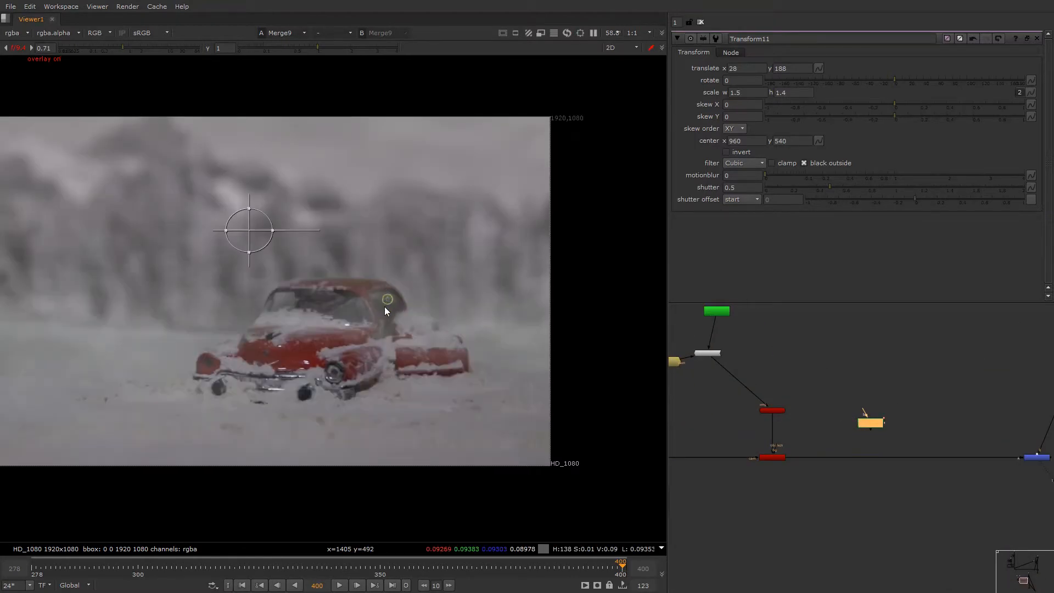
double_click(865, 420)
click(394, 377)
key(t)
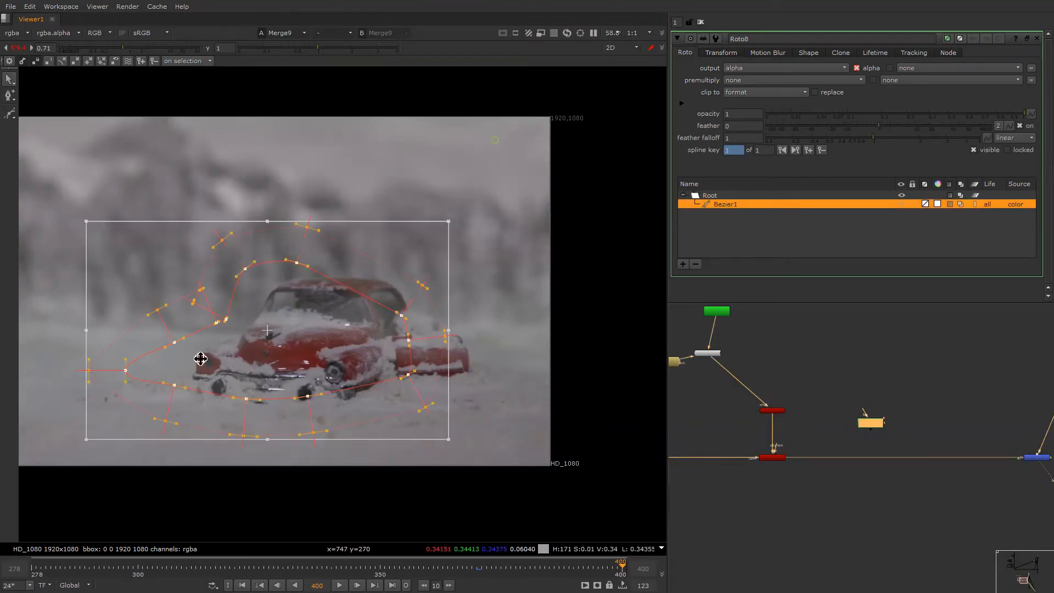
drag(201, 359, 269, 333)
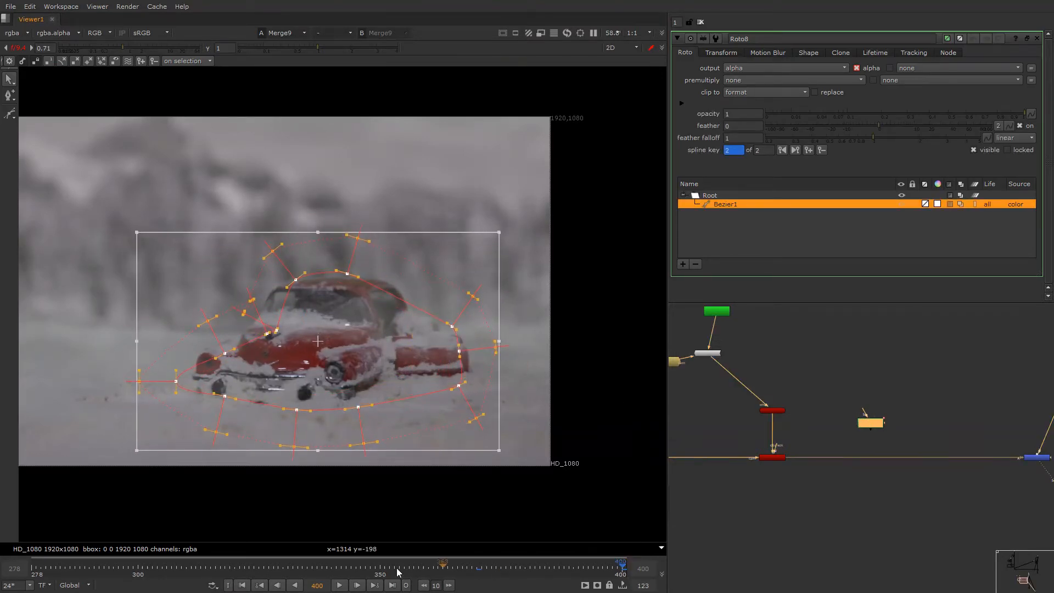
- Keyframe the Bezier over the car at frames 324 and 278, scaling it down slightly at frame 324
drag(397, 571, 254, 571)
middle_drag(225, 364, 350, 360)
drag(400, 374, 367, 382)
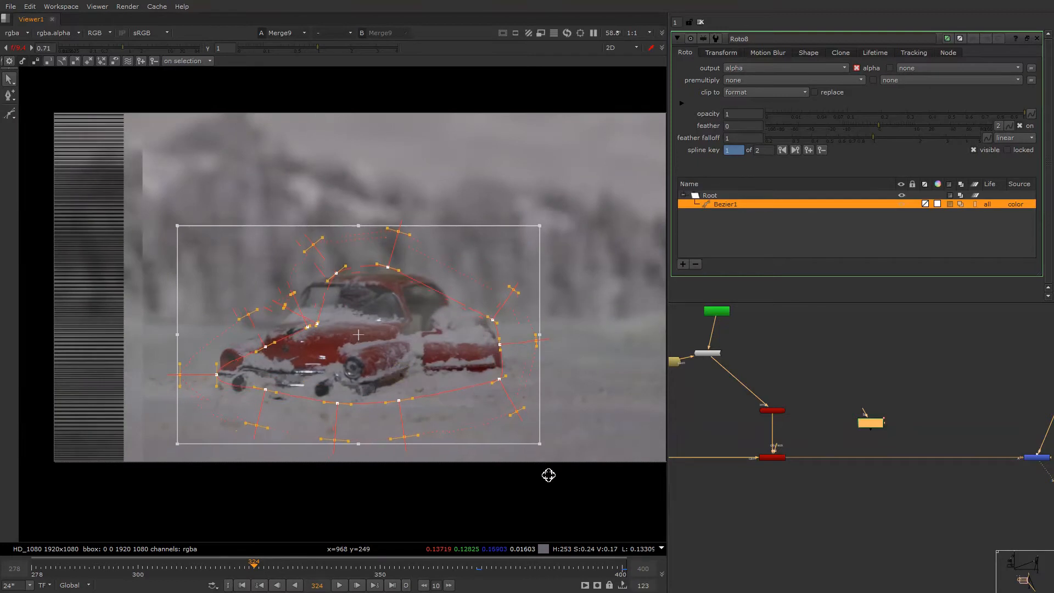
drag(539, 443, 524, 431)
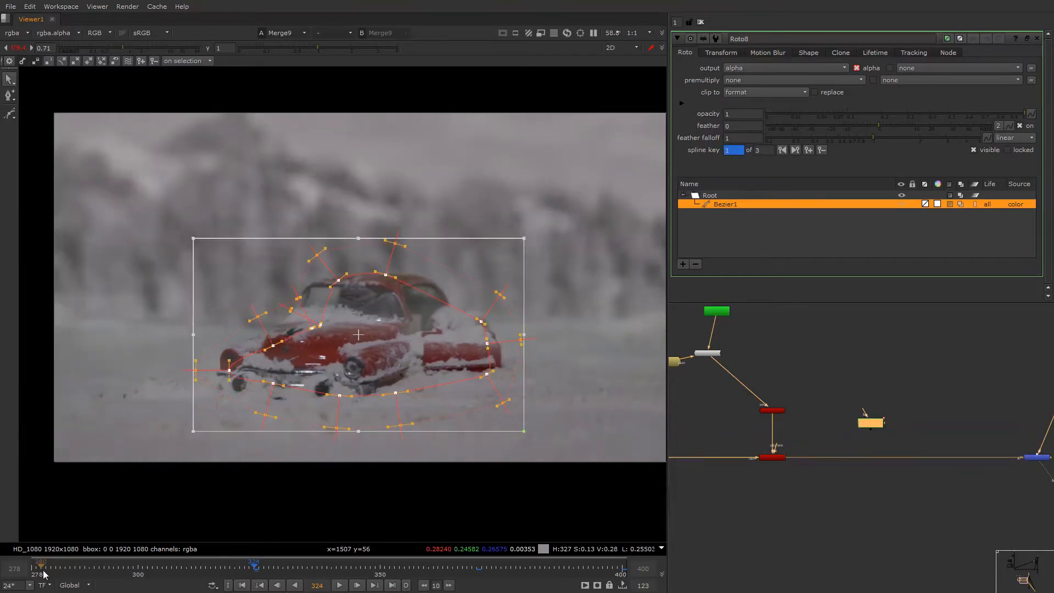
drag(43, 571, 32, 569)
drag(336, 364, 241, 359)
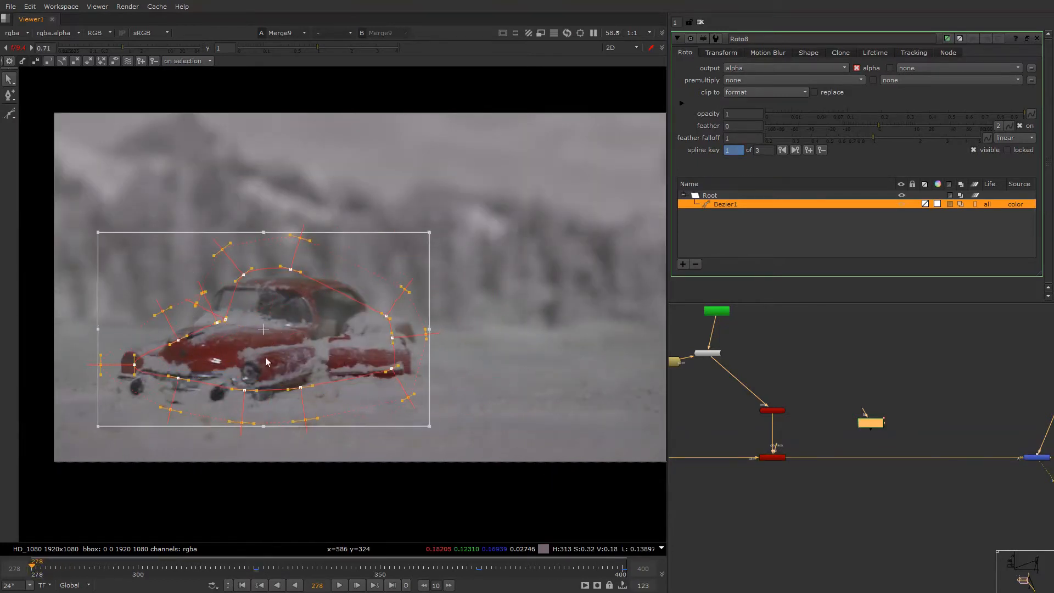
- Add a Multiply [Math] node next to the Roto node
scroll(790, 409, down, 2)
scroll(900, 462, up, 2)
click(844, 417)
key(Tab)
text(mu)
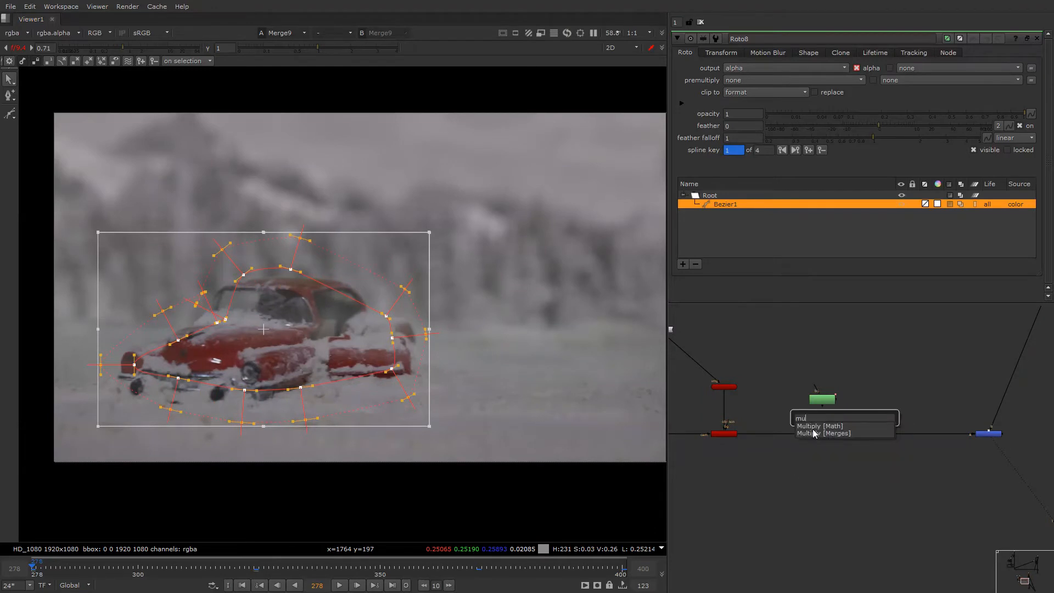
click(813, 426)
click(827, 427)
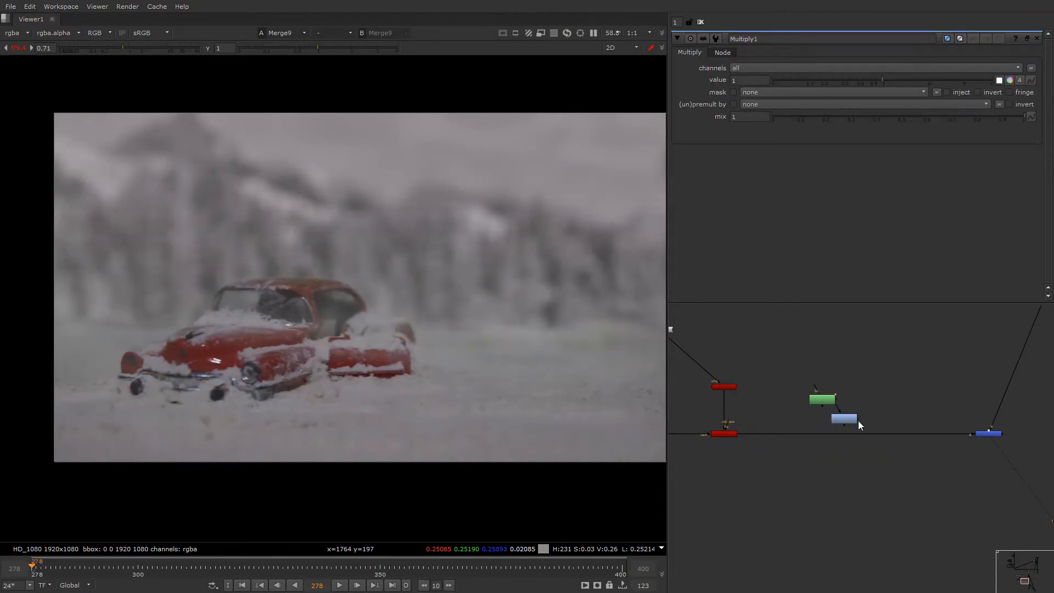
- Insert the Roto-masked Multiply between the smoke ScanlineRender and Merge9, set its value to 0.08 and check the blue channel
drag(848, 423, 840, 436)
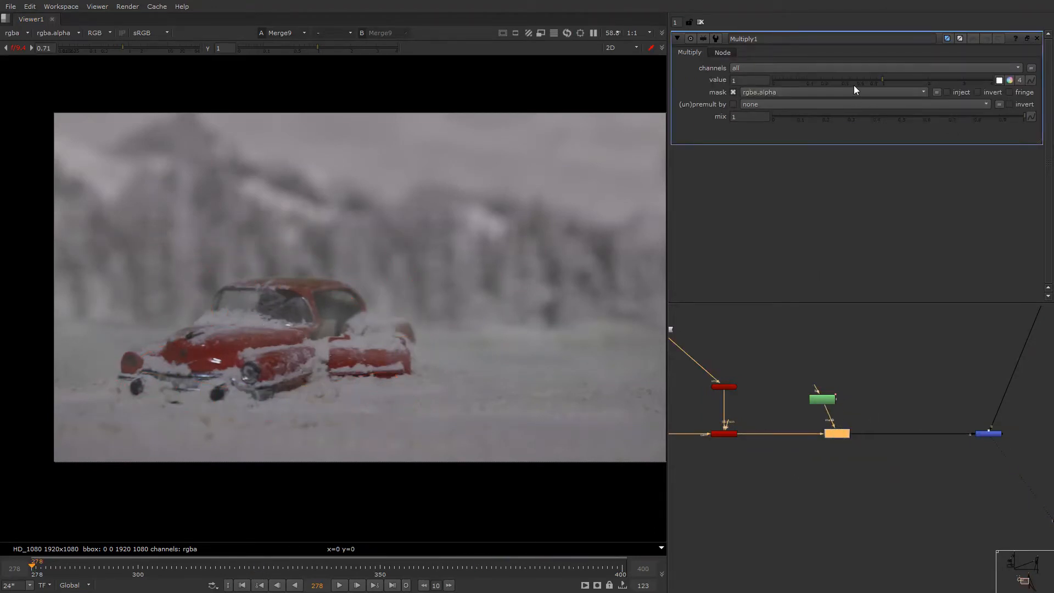
drag(854, 85, 801, 92)
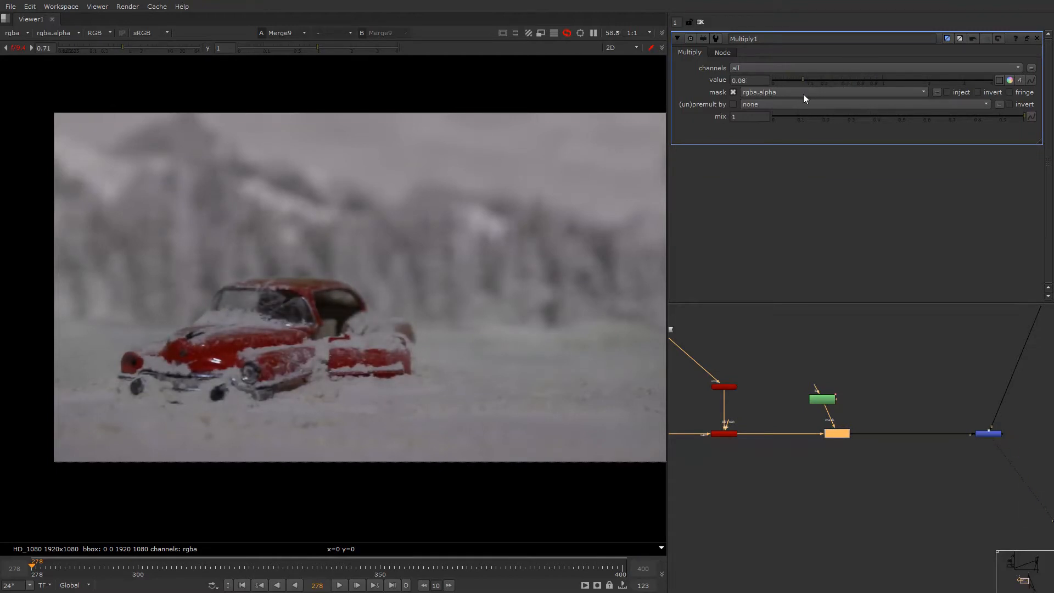
key(b)
key(minus)
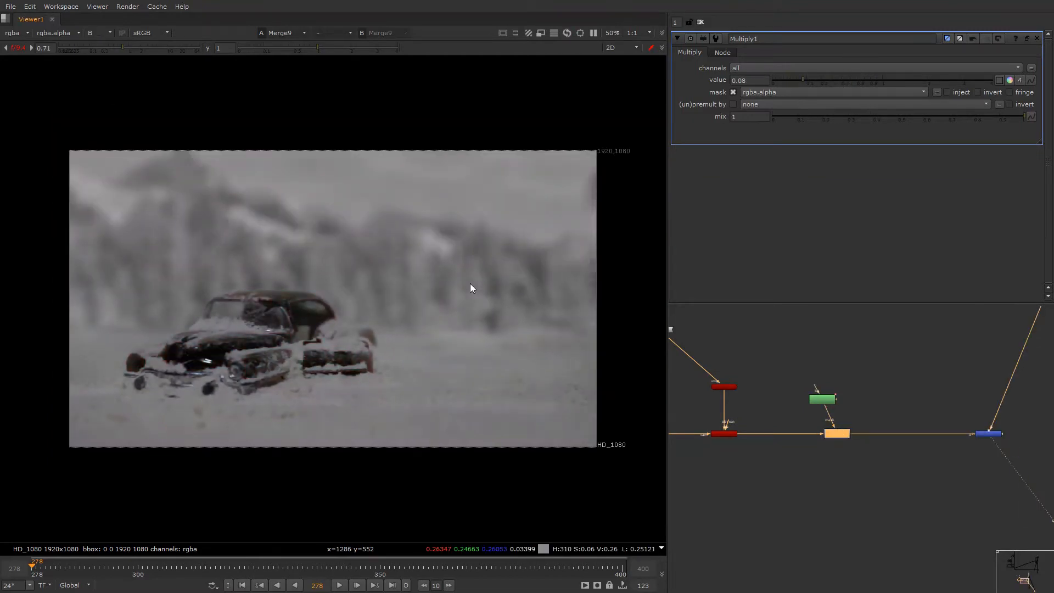
key(b)
scroll(803, 458, down, 3)
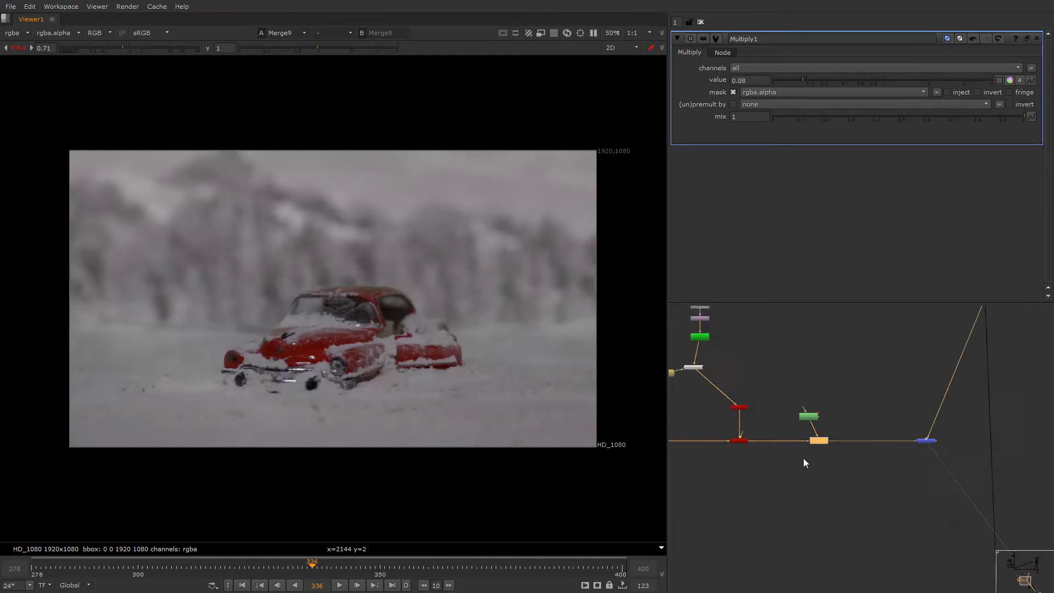
- Select Merge9 and compare the car at frame 336 with and without the smoke
middle_drag(803, 458, 759, 459)
drag(814, 426, 924, 484)
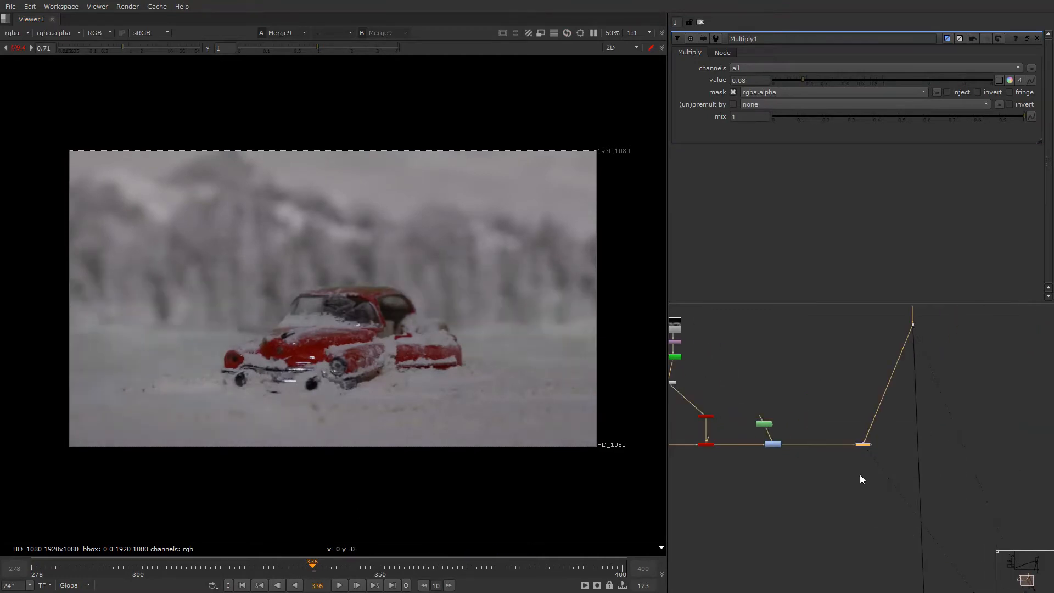
right_click(344, 208)
click(373, 219)
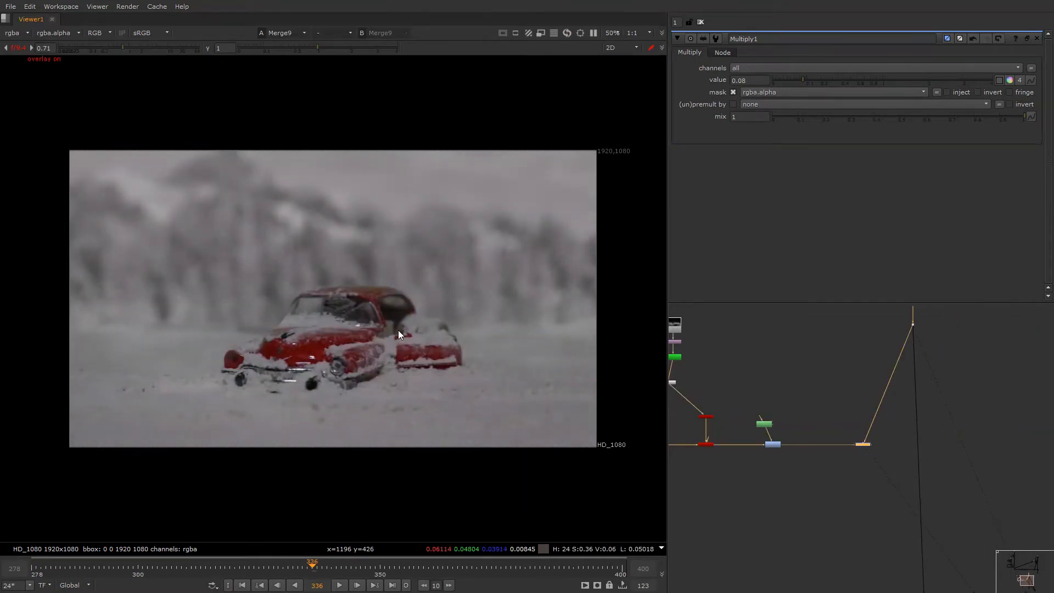
- Tidy the smoke projection nodes by placing the Camera under the FrameHold and setting the two spare Read nodes aside below
scroll(823, 406, down, 5)
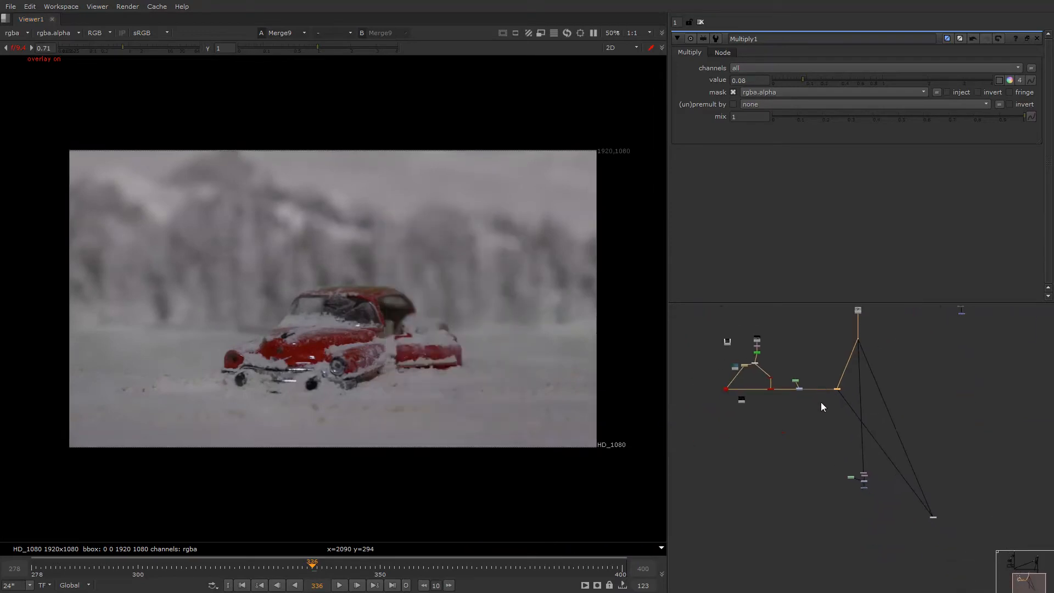
scroll(851, 476, up, 4)
middle_drag(830, 379, 845, 526)
scroll(845, 521, down, 3)
middle_drag(767, 499, 811, 489)
scroll(747, 455, up, 2)
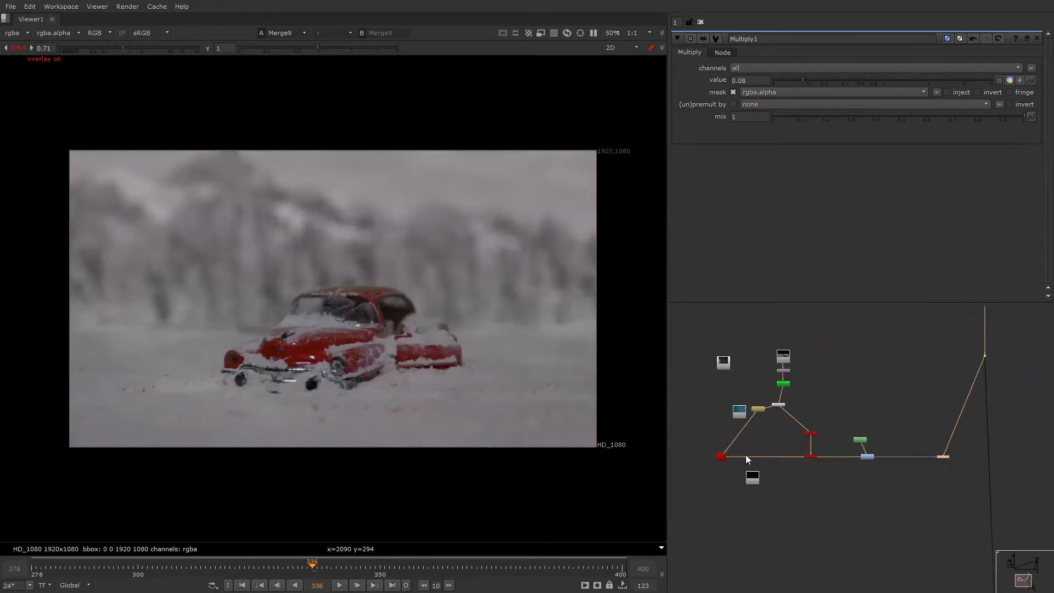
scroll(746, 455, up, 1)
drag(710, 455, 761, 452)
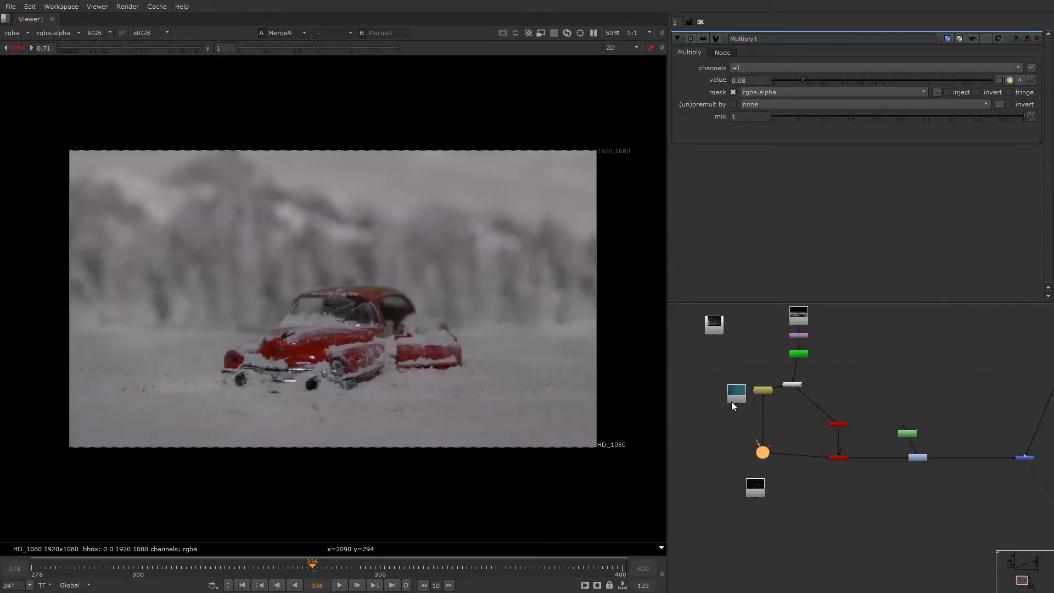
drag(731, 403, 733, 450)
scroll(700, 433, down, 5)
scroll(733, 450, up, 4)
drag(799, 390, 761, 412)
click(789, 451)
- Move the smoke Read9 node beside the background plate's Read and view its footage
scroll(789, 451, down, 4)
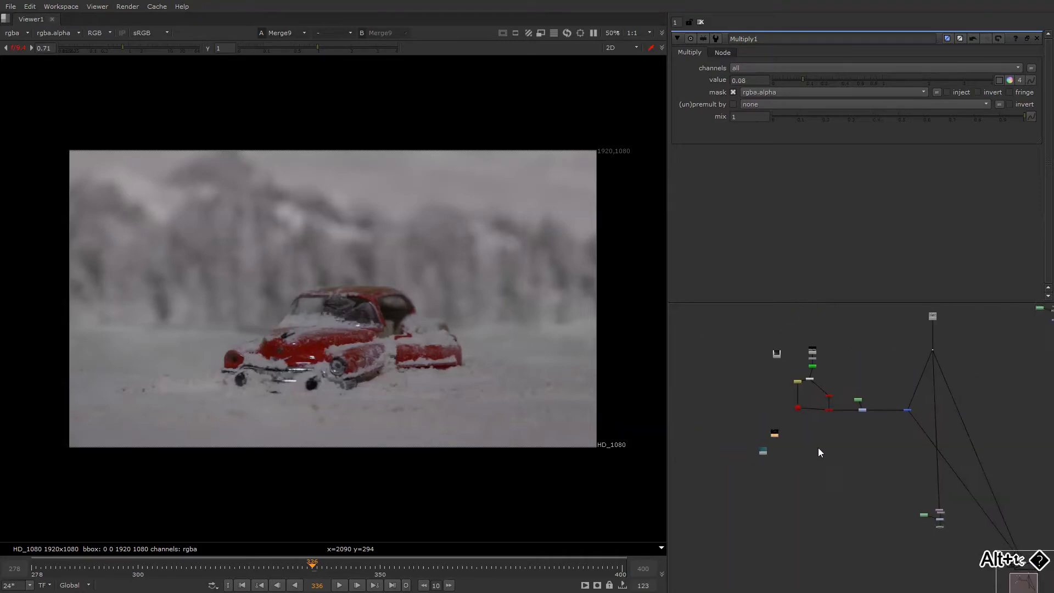
scroll(863, 446, up, 3)
alt+drag(897, 438, 861, 462)
scroll(856, 449, down, 2)
scroll(764, 354, up, 4)
drag(741, 343, 939, 341)
alt+drag(940, 341, 794, 429)
key(1)
click(812, 430)
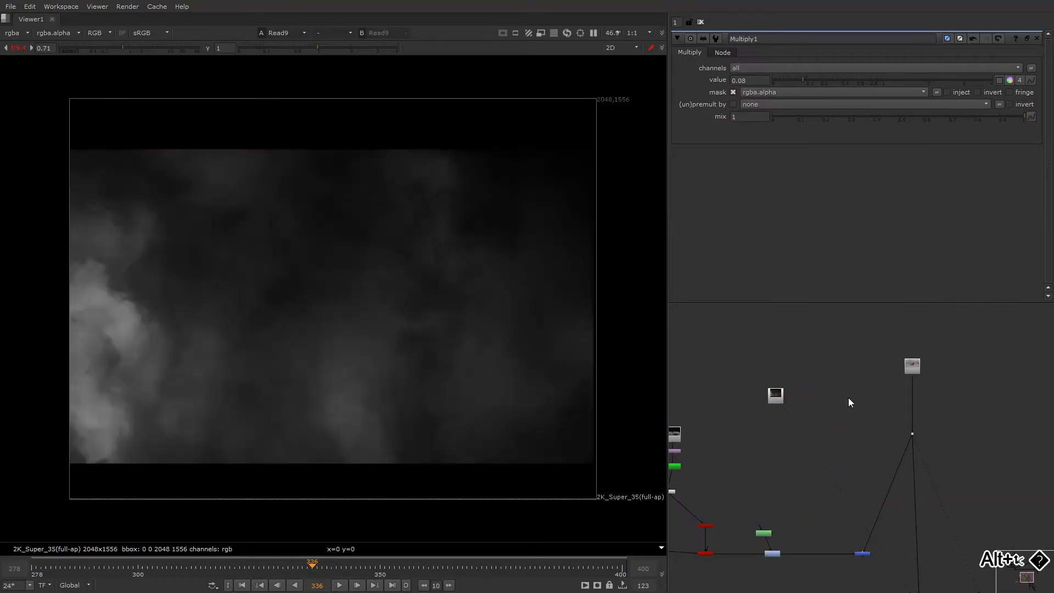
- Merge the Read9 smoke over the background plate directly below its Read node and view the result
key(m)
drag(861, 395, 939, 416)
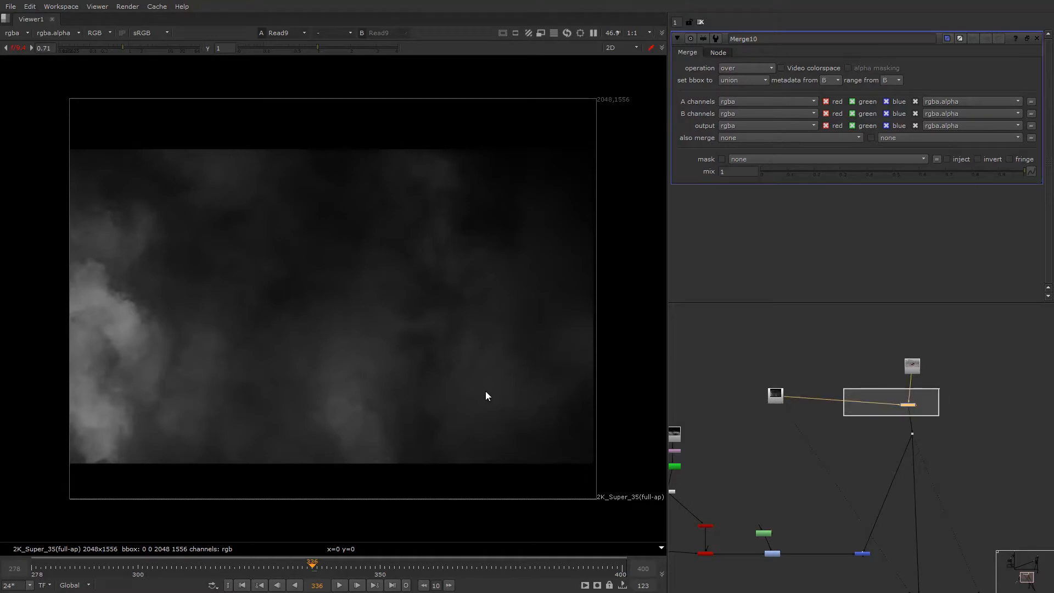
key(1)
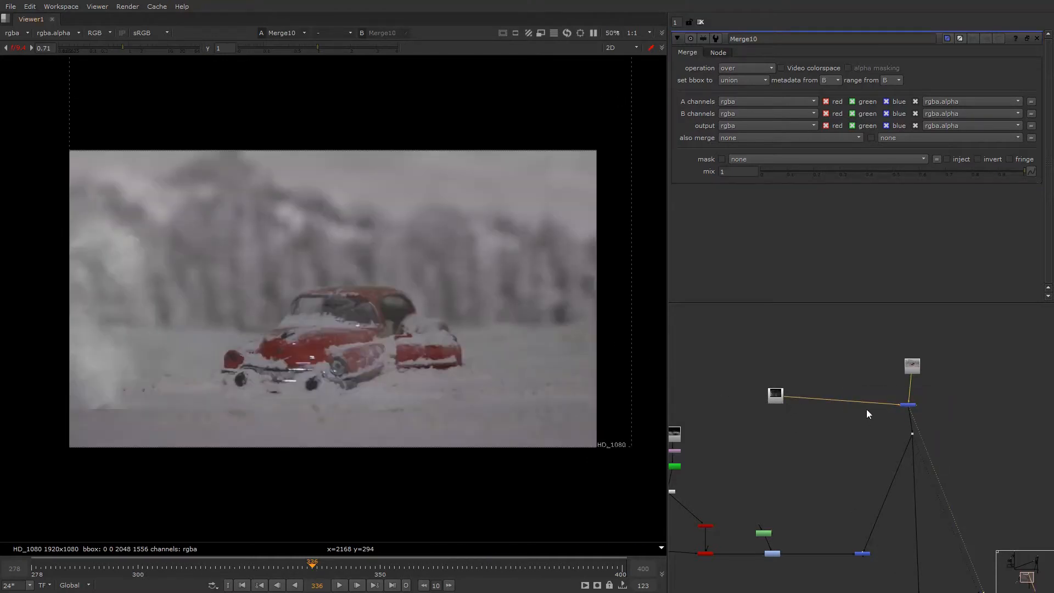
drag(897, 397, 887, 390)
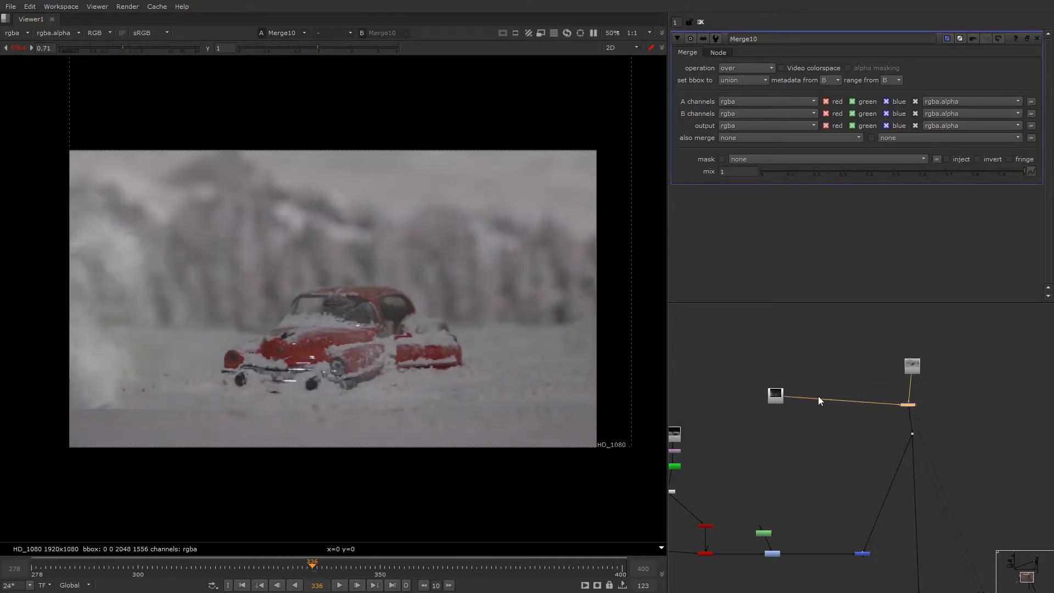
- Add a Transform after Read9, scaling the smoke to 1.84 and translating it to x -720, y -568
scroll(818, 396, up, 2)
drag(752, 401, 757, 357)
key(t)
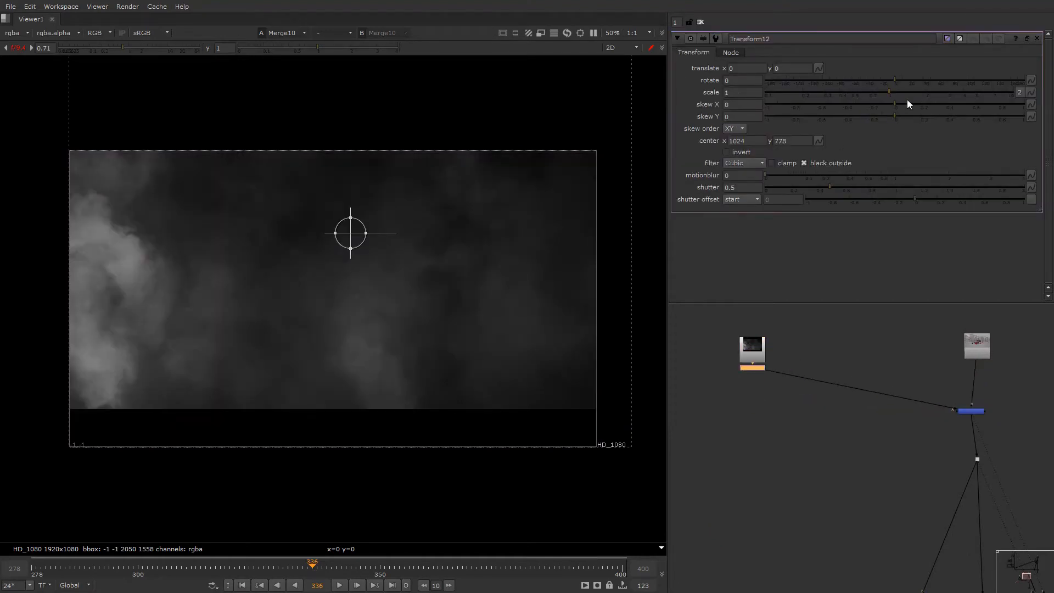
click(922, 93)
drag(357, 236, 164, 396)
- Add a Defocus node after the smoke Transform, with aspect ratio 2.16 and defocus 42
scroll(762, 369, up, 2)
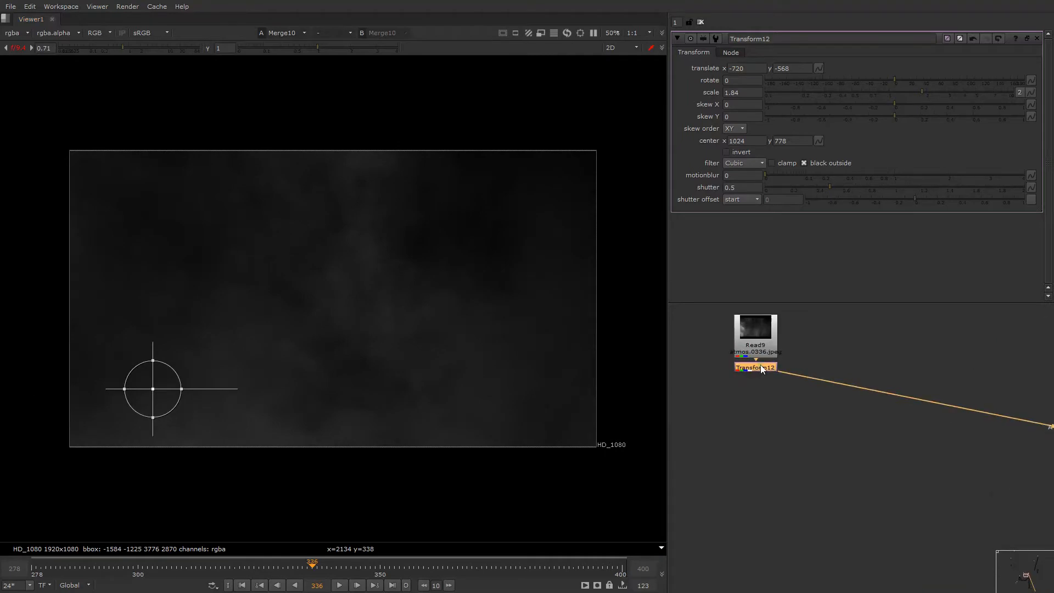
key(Tab)
text(de)
click(748, 376)
click(874, 90)
click(873, 83)
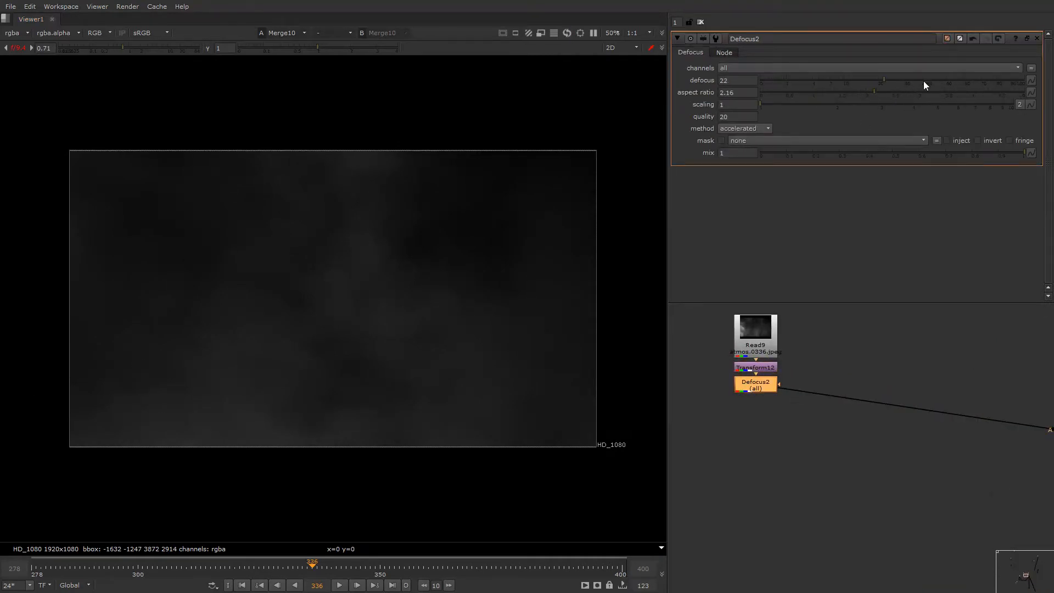
drag(924, 82, 931, 82)
- Set the Merge10 operation to screen
scroll(835, 369, down, 3)
middle_drag(926, 404, 885, 390)
scroll(883, 390, up, 2)
click(896, 382)
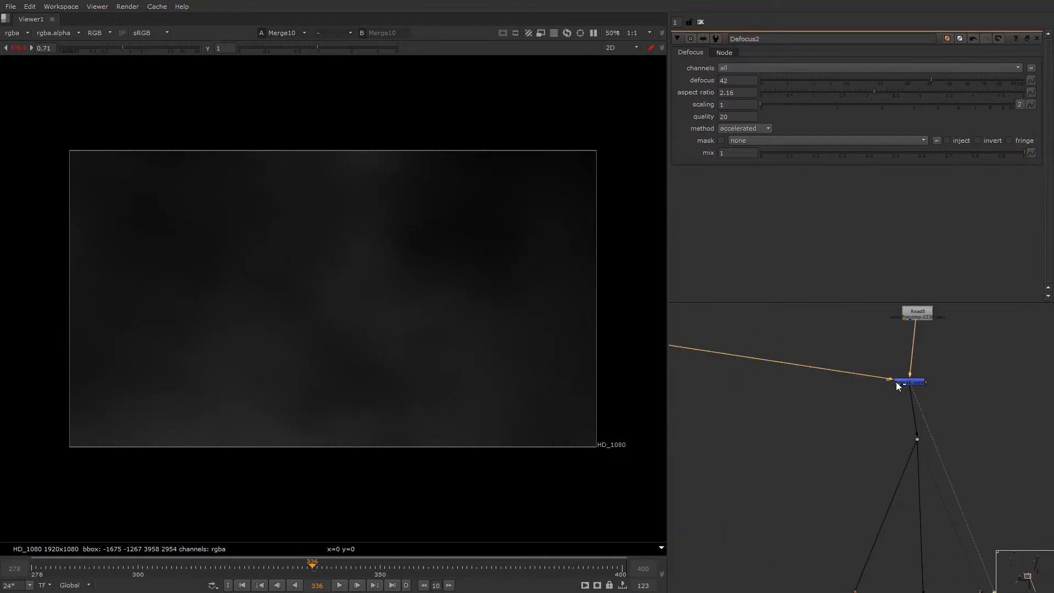
double_click(898, 383)
click(745, 68)
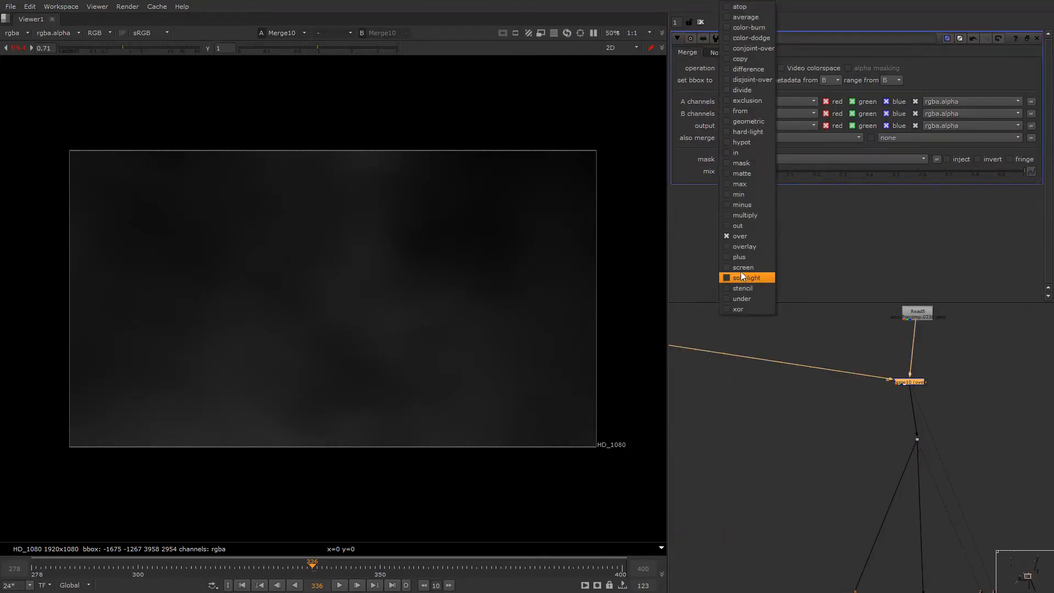
click(743, 274)
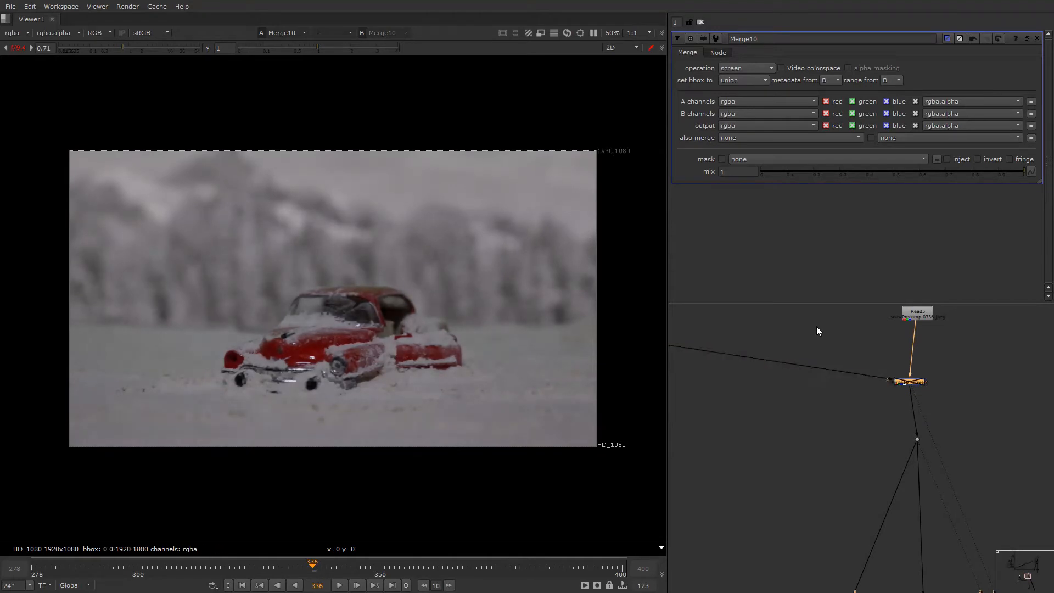
- Add a Grade between Read9 and its Transform, with whitepoint 0.145 and gamma 0.68
scroll(842, 396, down, 4)
scroll(794, 371, up, 2)
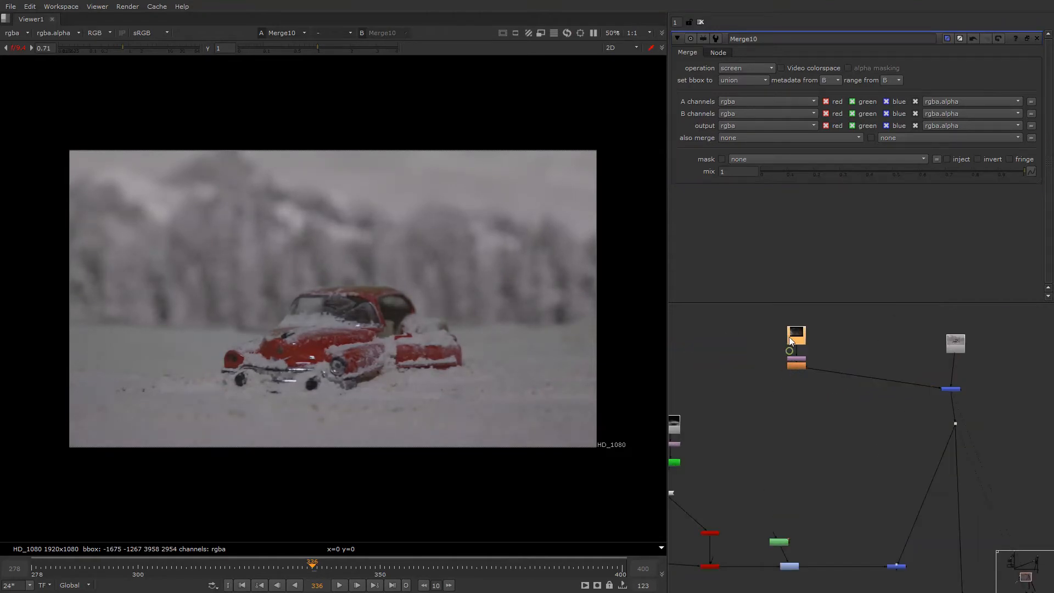
double_click(795, 366)
drag(835, 95, 813, 93)
drag(884, 154, 855, 153)
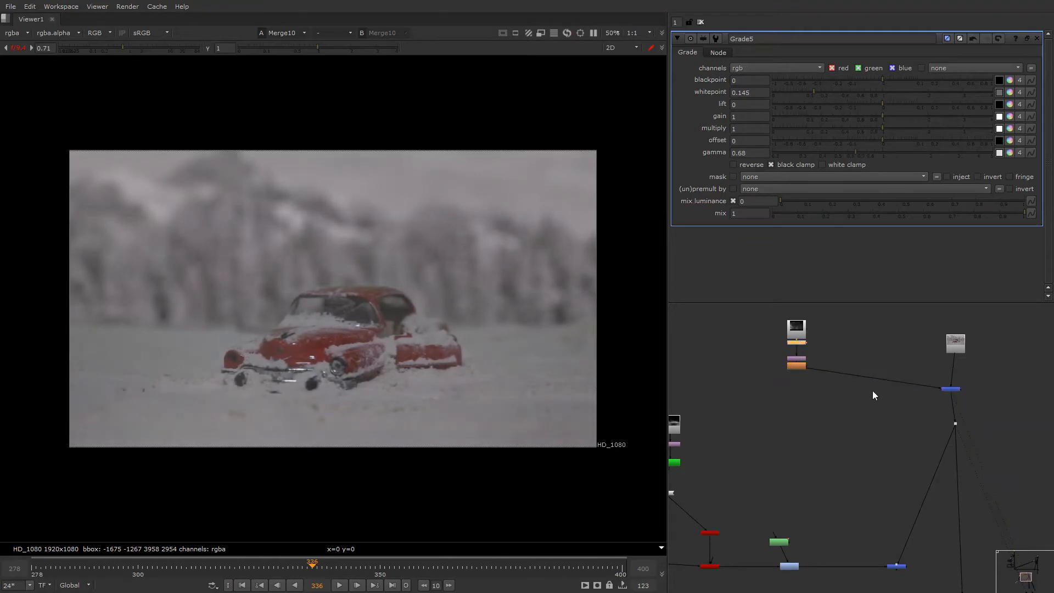
- Disable and re-enable Merge10 to compare the shot with and without the new smoke
click(950, 389)
key(d)
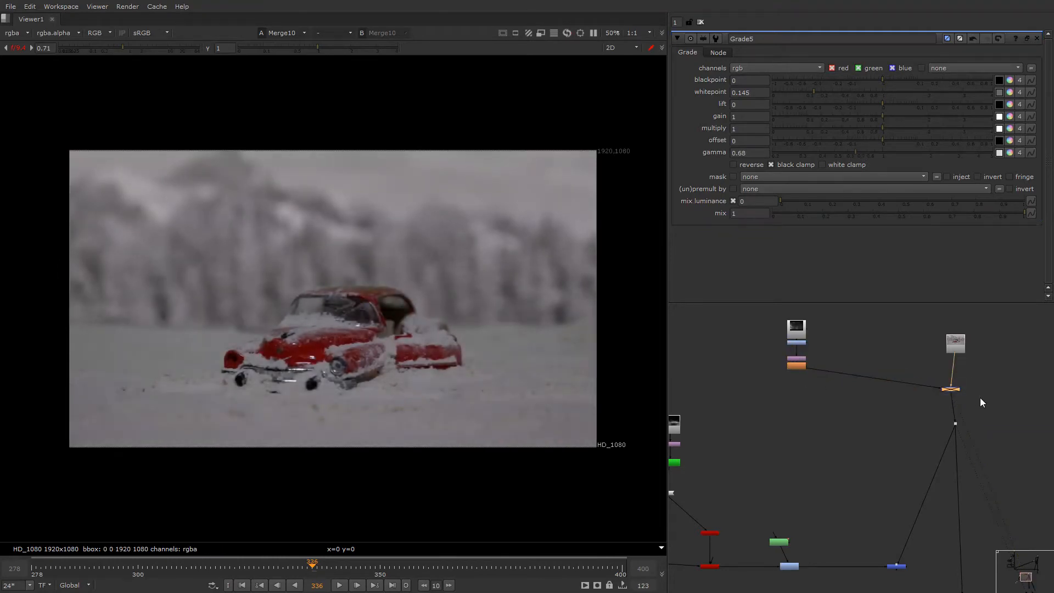
key(d)
key(d)
key(d)
- Copy the camera projection setup from FrameHold to ScanlineRender, insert it between the new smoke's Defocus and Merge10, and open Transform12
scroll(900, 383, down, 4)
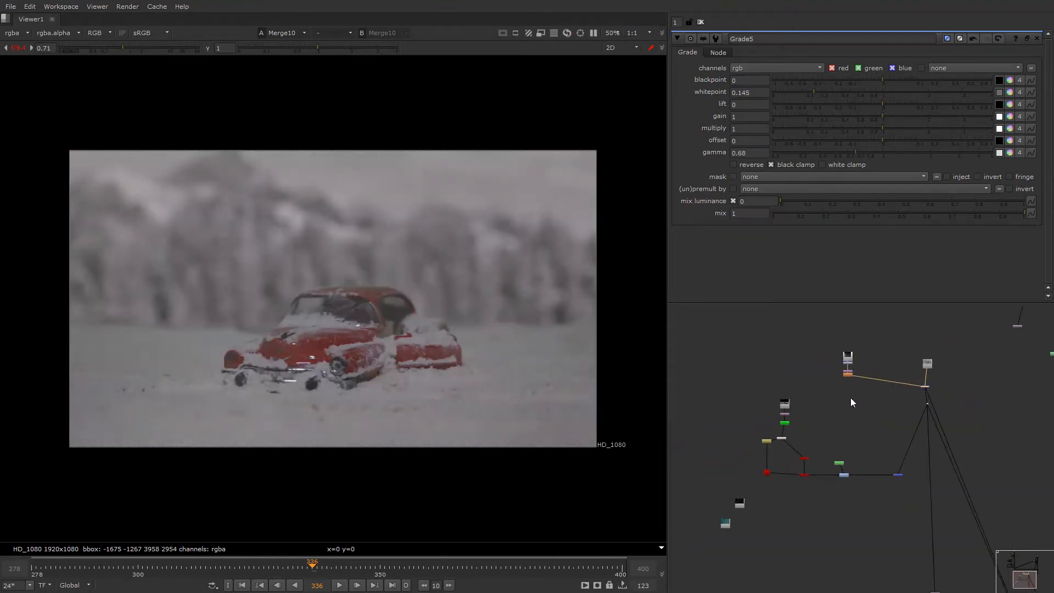
scroll(783, 450, up, 3)
drag(848, 415, 723, 495)
key(ctrl+c)
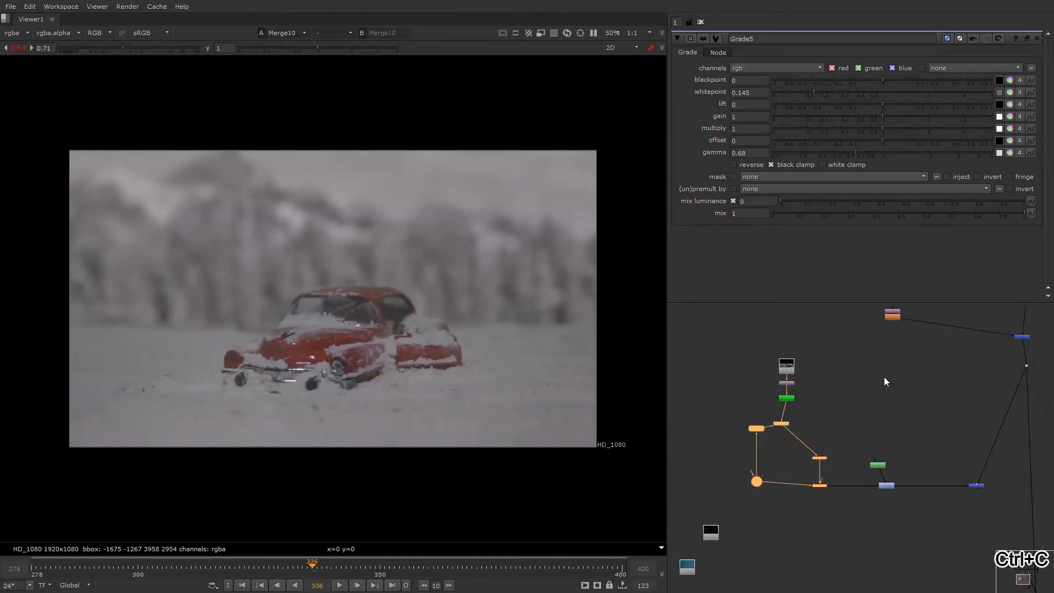
scroll(878, 384, up, 3)
click(877, 404)
key(ctrl+v)
scroll(876, 385, up, 1)
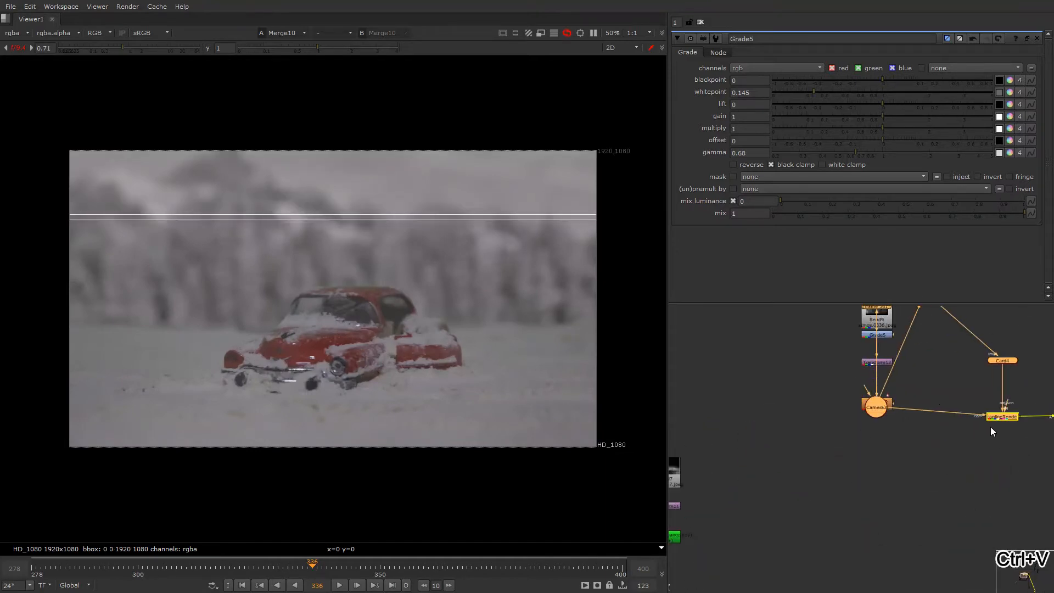
drag(992, 418, 918, 554)
click(886, 364)
double_click(886, 365)
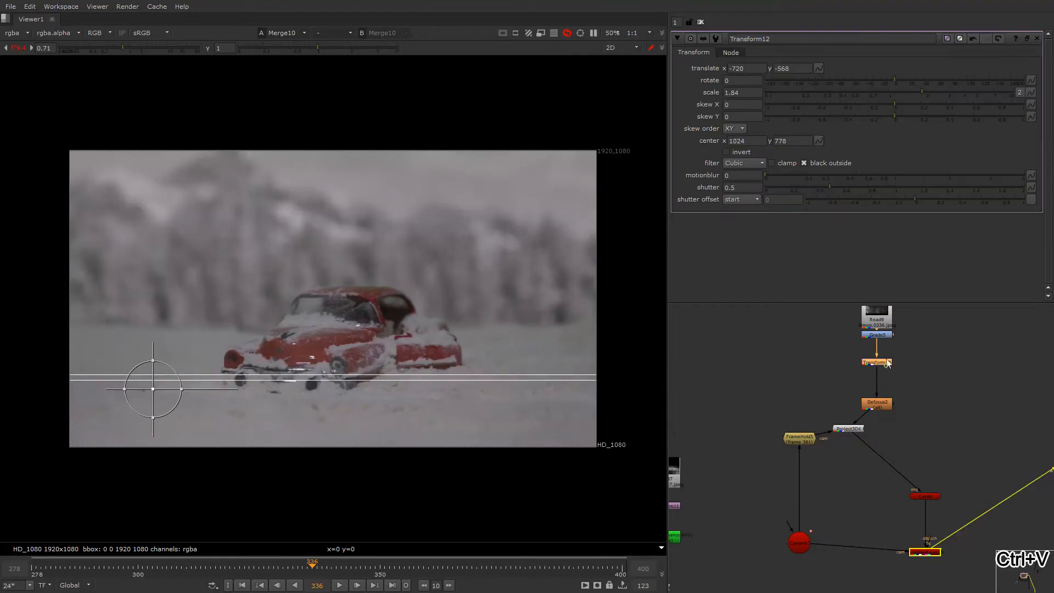
- Copy the car Roto and its Multiply and insert them between the new ScanlineRender and Merge10
scroll(886, 365, down, 4)
middle_drag(909, 487, 875, 459)
scroll(859, 477, up, 2)
drag(873, 428, 805, 492)
key(ctrl+c)
middle_drag(926, 372, 868, 467)
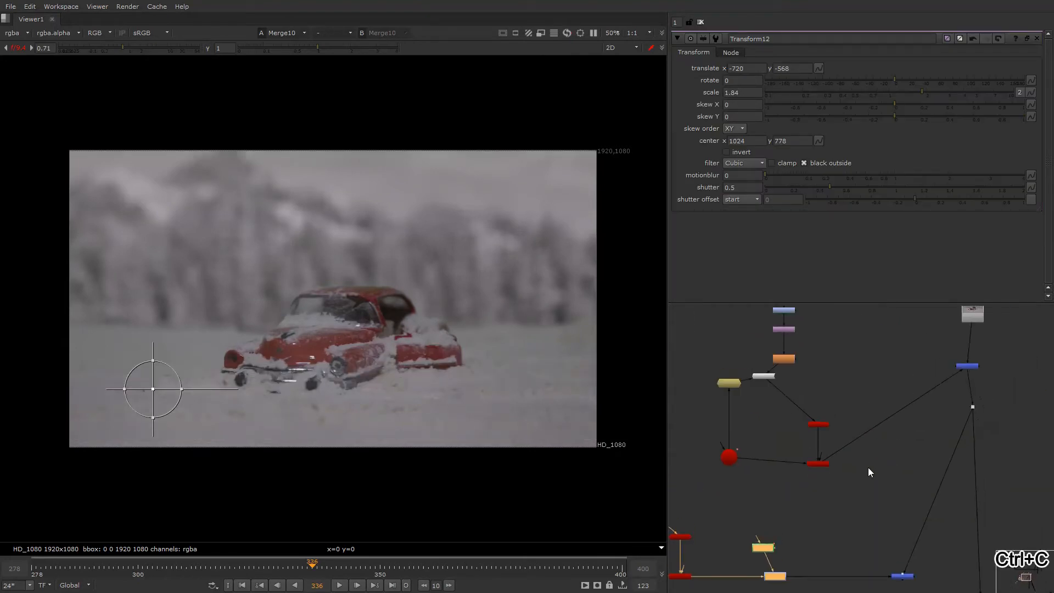
click(879, 391)
key(ctrl+v)
drag(890, 412, 890, 414)
- Route the downstream node chain through Merge9 on the main pipe and select both smoke merges
middle_drag(884, 537, 836, 426)
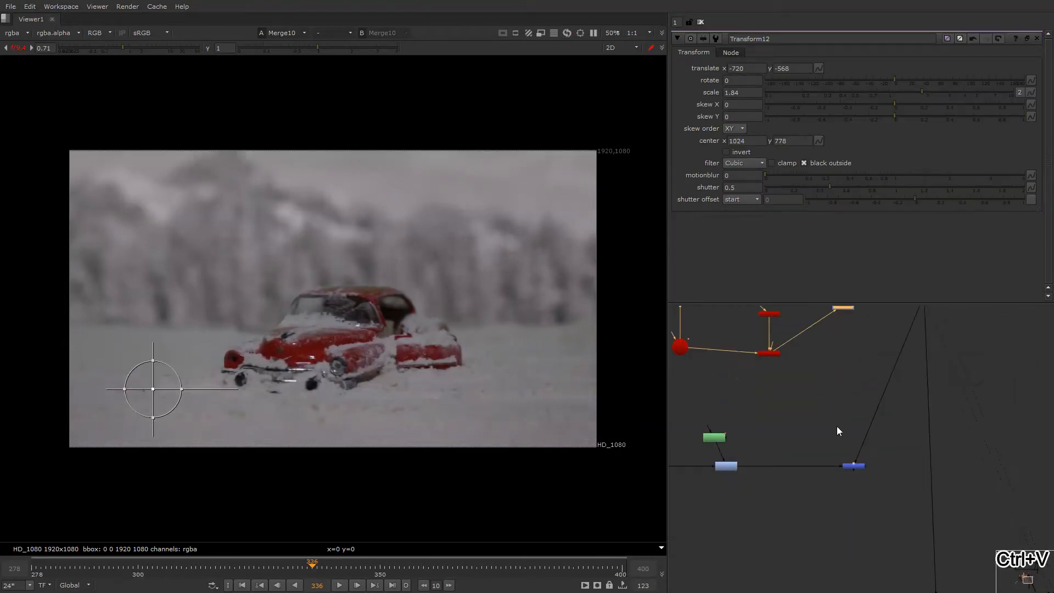
scroll(836, 427, down, 3)
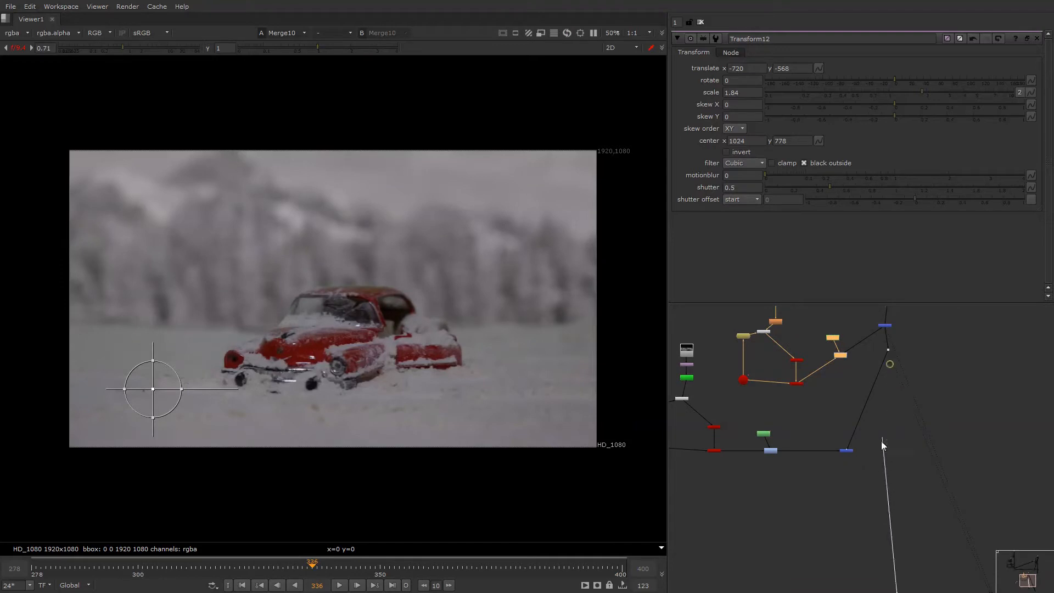
mouse_move(848, 453)
mouse_down()
mouse_move(895, 450)
mouse_move(860, 318)
mouse_up()
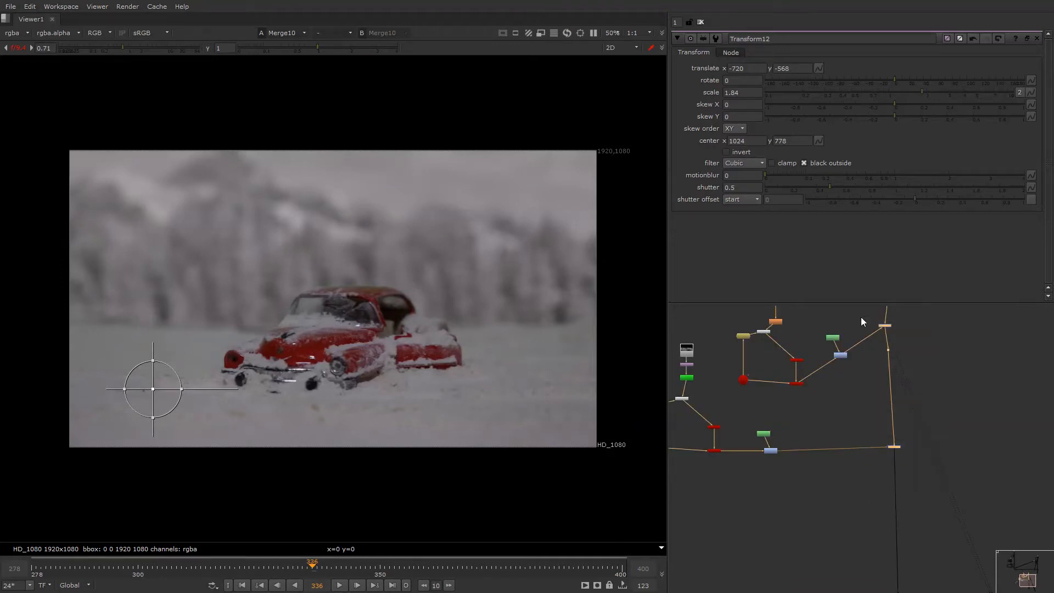
- Compare the shot with and without both smoke merges, checking luminance and toggling the viewer overlay
right_click(484, 197)
click(489, 209)
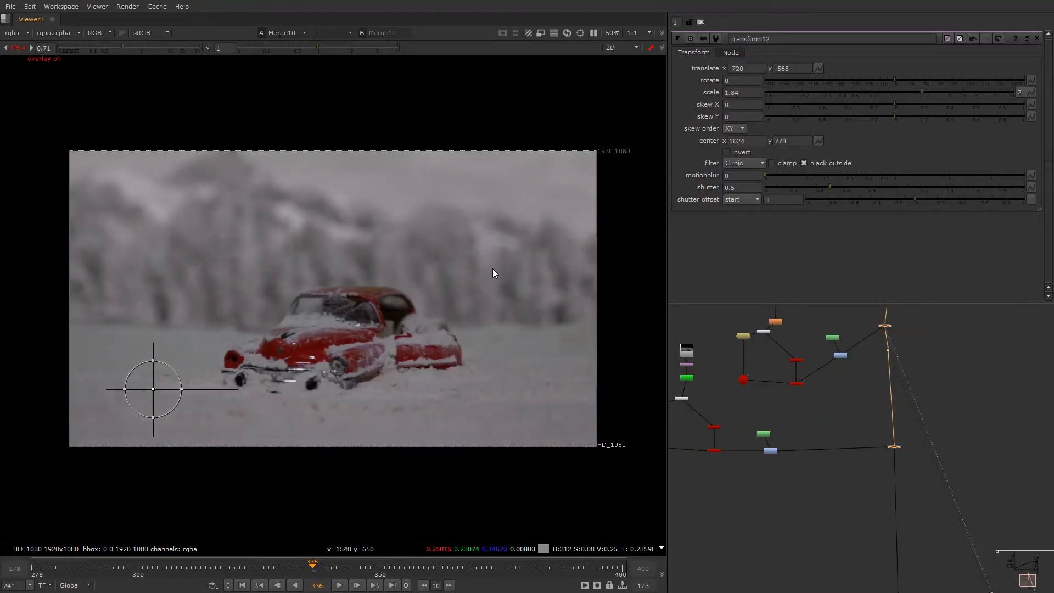
right_click(513, 221)
click(517, 234)
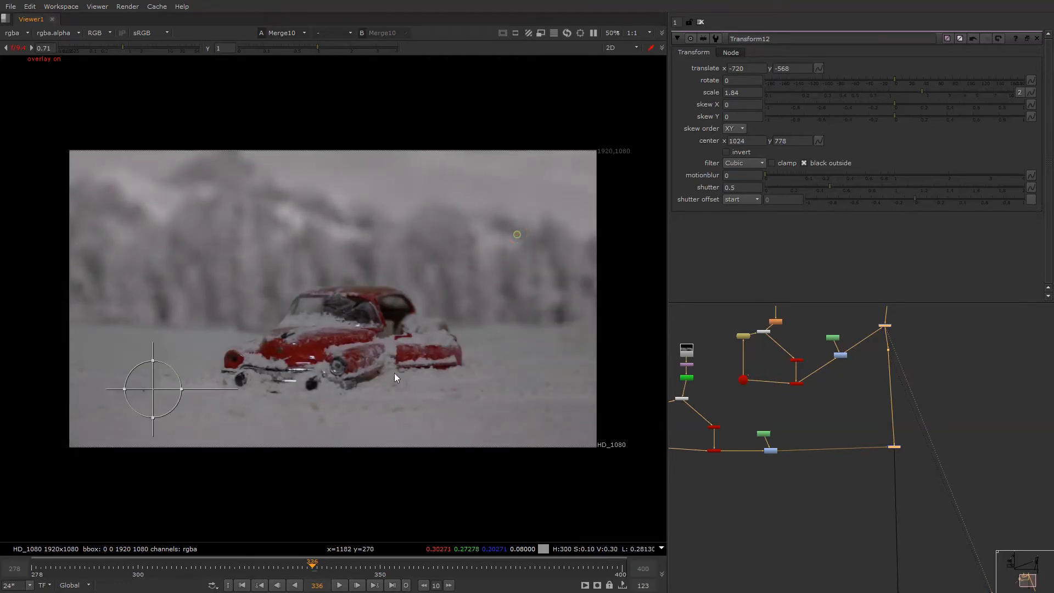
key(y)
key(y)
right_click(455, 211)
click(455, 212)
key(q)
key(q)
- Space out the main pipe in the node graph by moving its dot and the upper smoke merge further down
scroll(834, 473, down, 5)
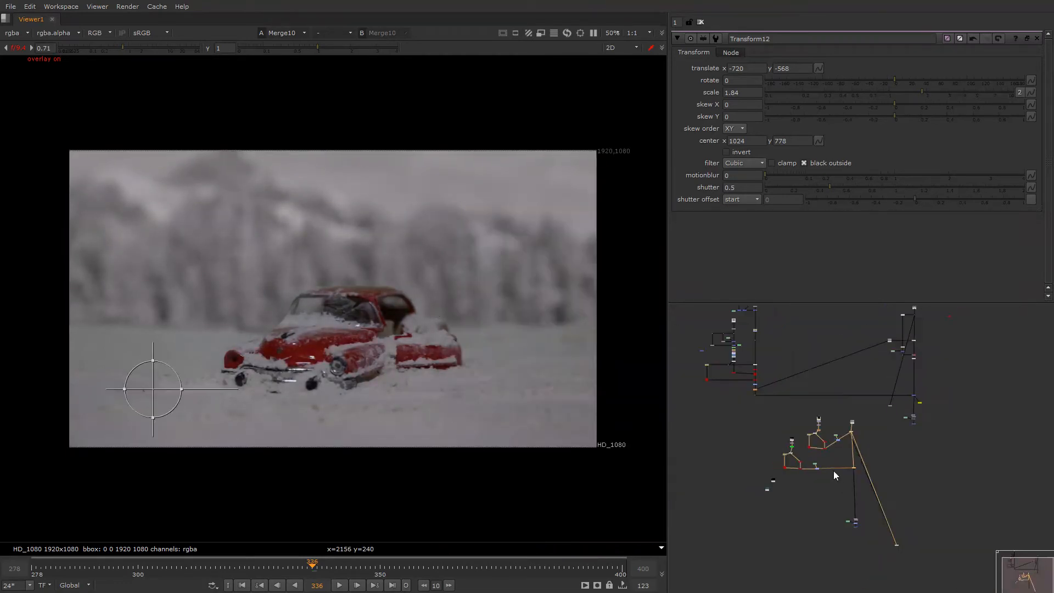
alt+drag(803, 463, 808, 444)
scroll(807, 444, up, 5)
scroll(821, 442, down, 6)
scroll(861, 496, up, 8)
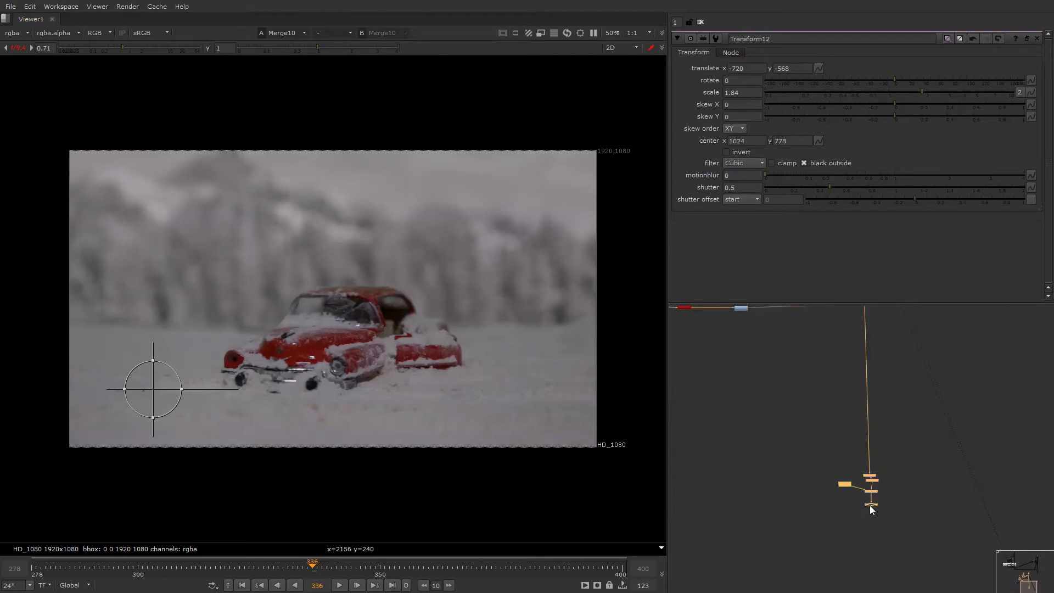
scroll(869, 505, up, 8)
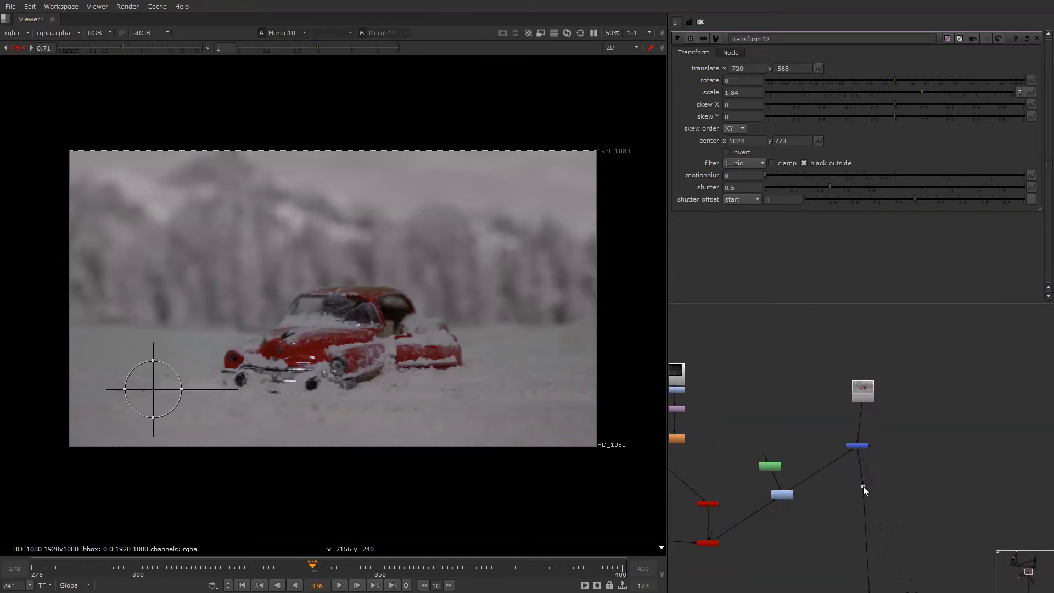
scroll(862, 486, down, 5)
drag(861, 486, 864, 530)
scroll(864, 486, up, 3)
drag(861, 456, 871, 511)
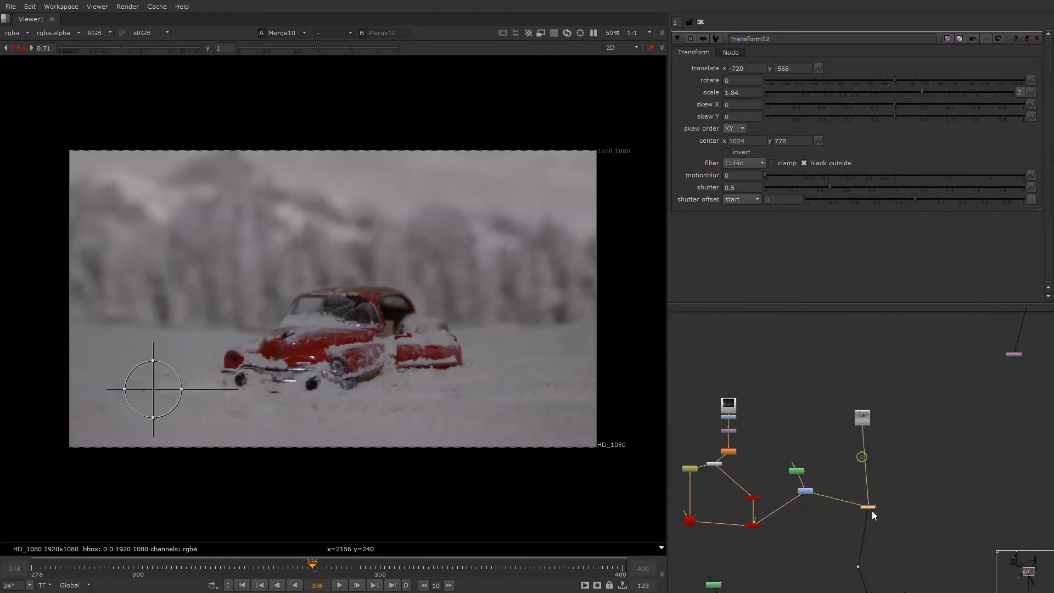
scroll(881, 416, up, 4)
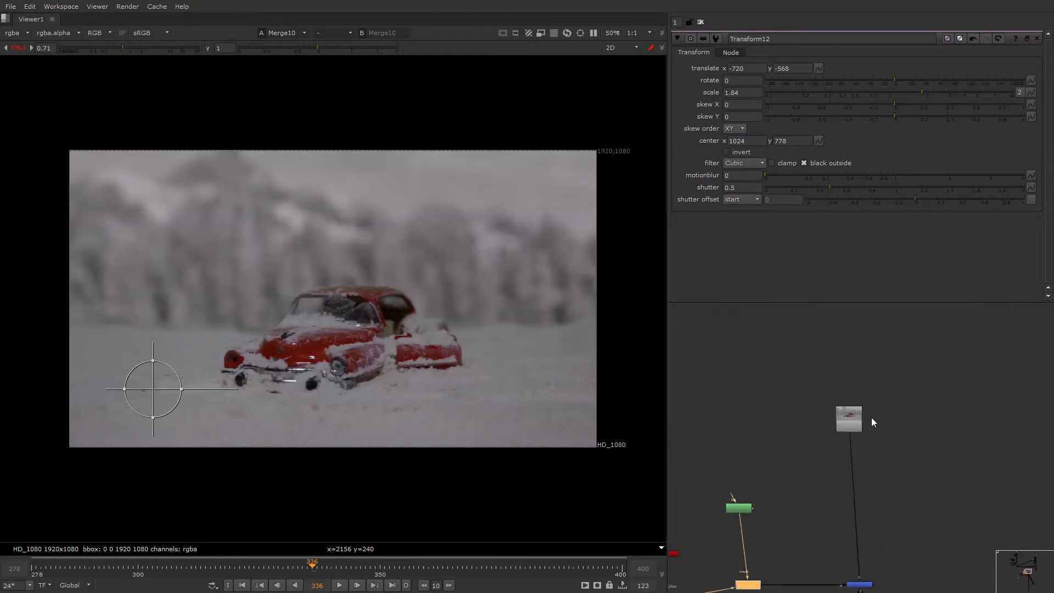
- View the car footage in Read5 and attach a Tracker node to it
click(849, 420)
key(1)
middle_drag(907, 466, 869, 413)
key(Tab)
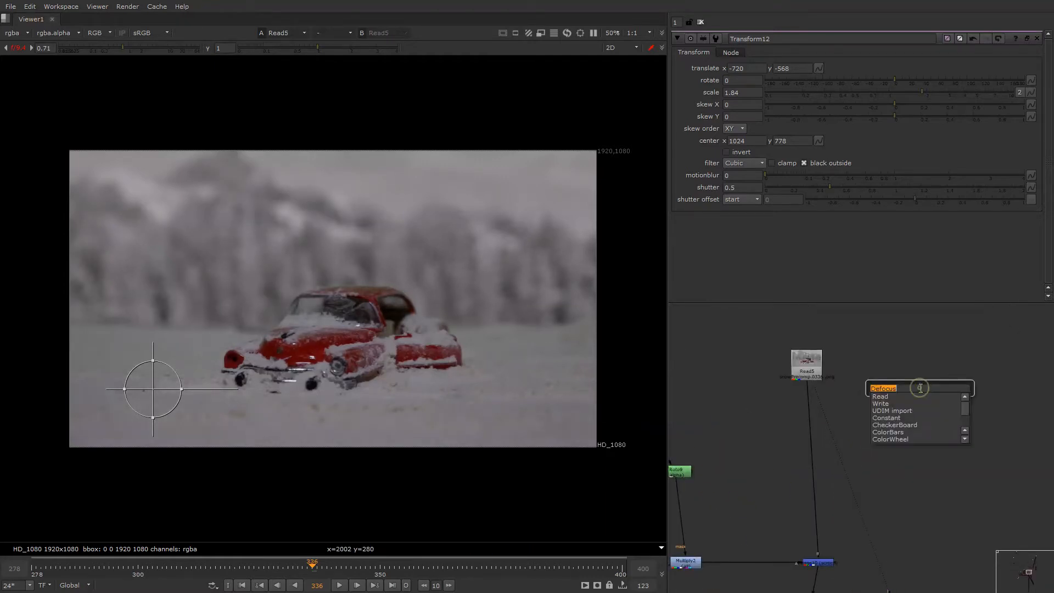
text(tracker)
key(Return)
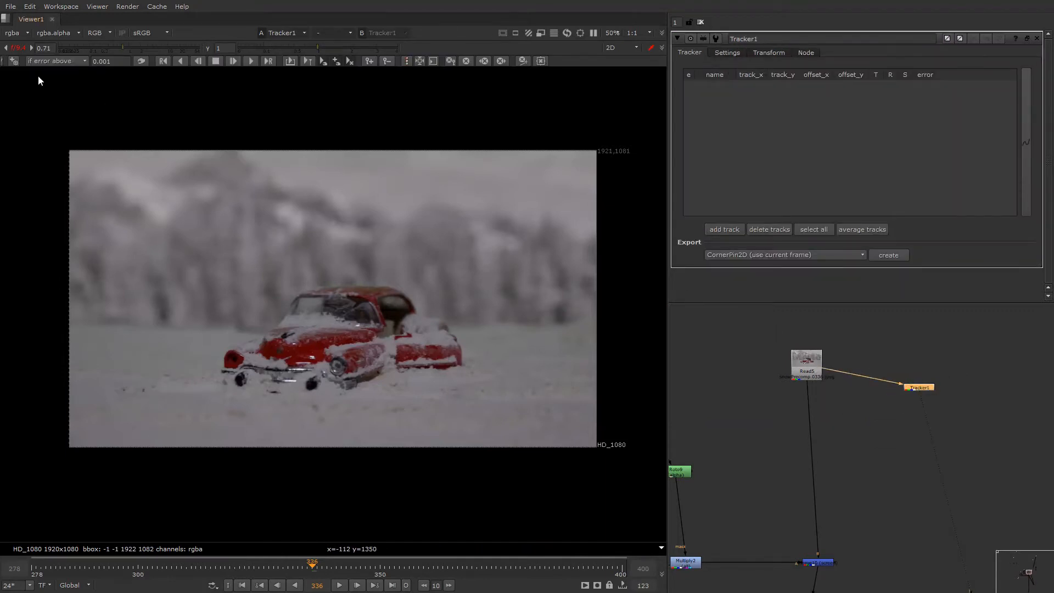
- Place a track on the dark centre of the car's far-left headlight at frame 336 and track it forward
scroll(236, 357, up, 5)
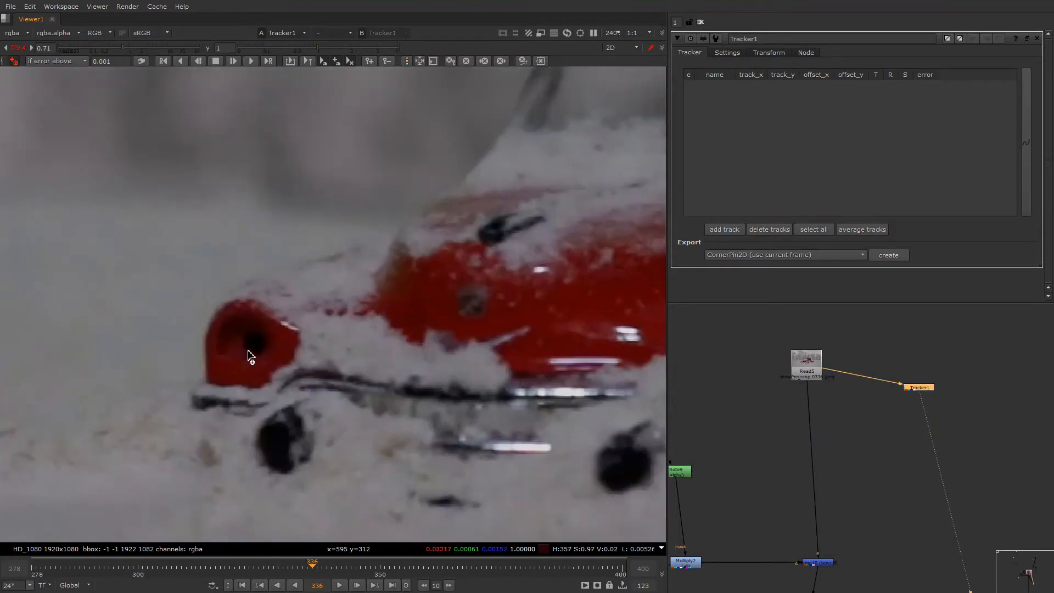
ctrl+alt+click(254, 344)
scroll(403, 327, down, 3)
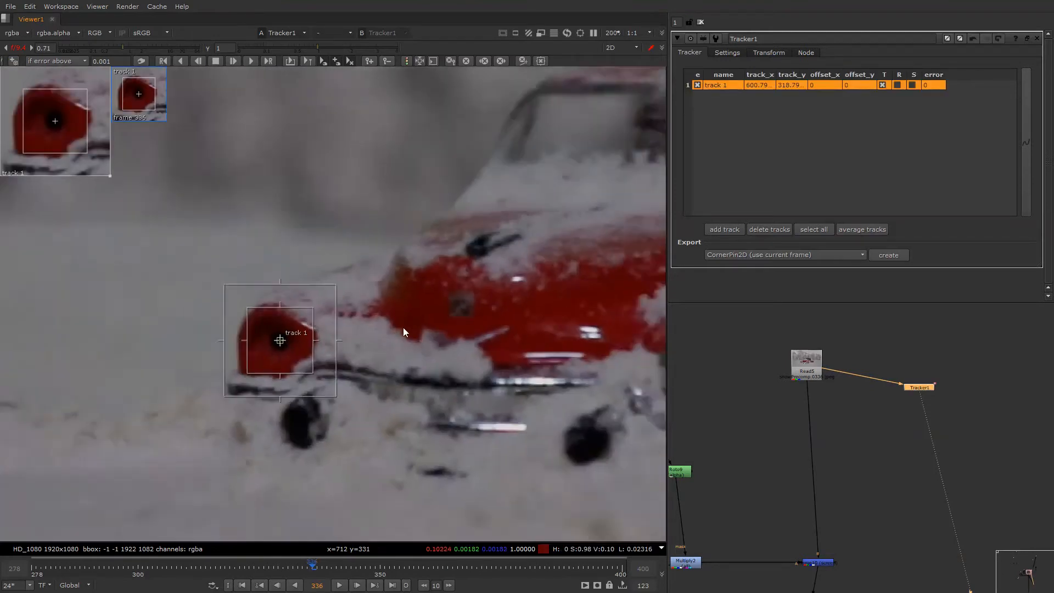
click(250, 61)
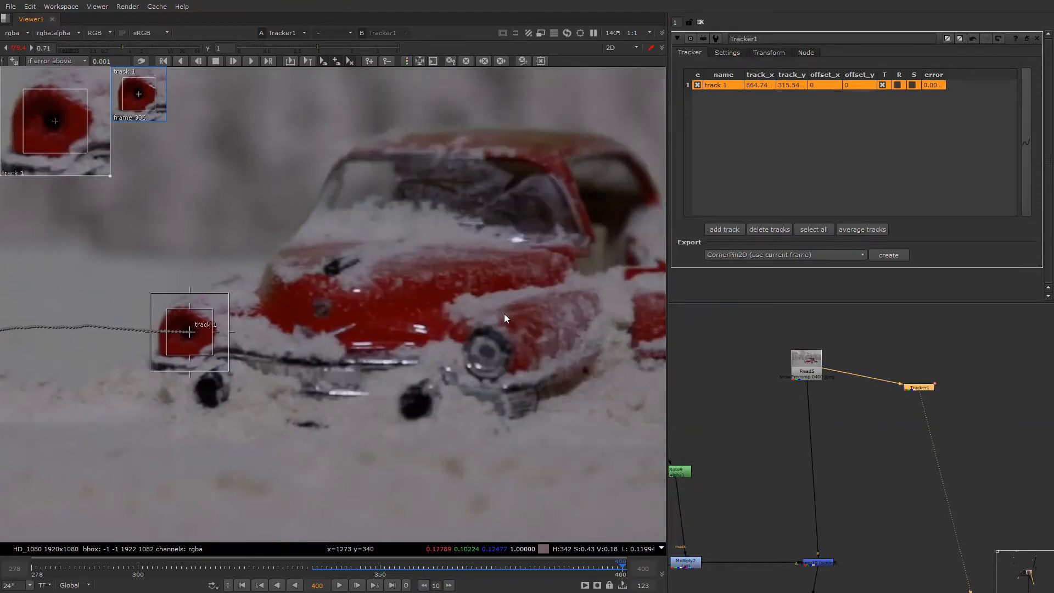
- Return to frame 336 and track the headlight backward to the first frame, 278
scroll(482, 307, down, 2)
middle_drag(485, 275, 470, 231)
click(313, 573)
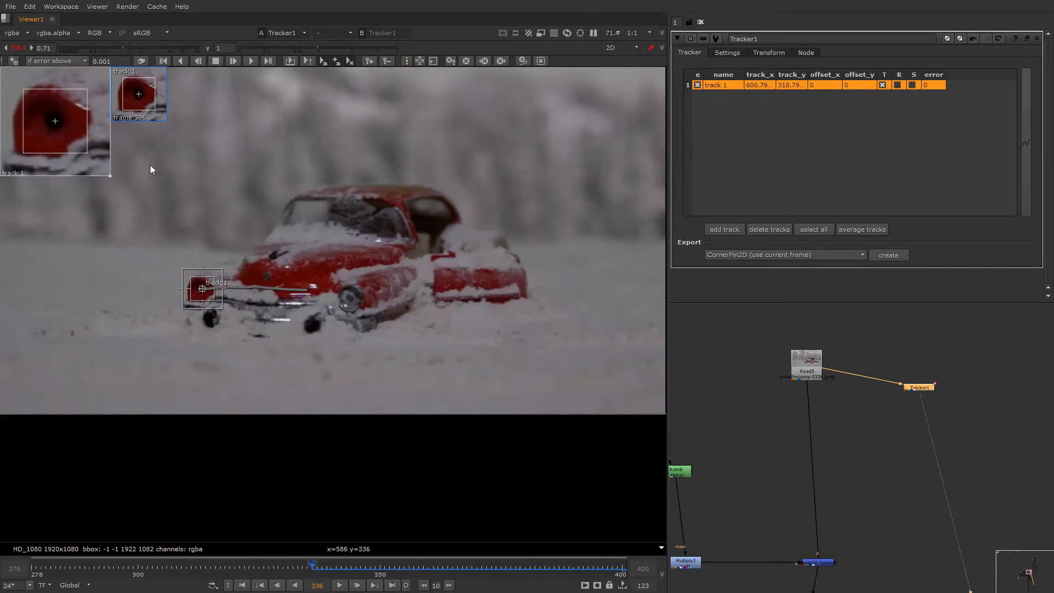
click(181, 60)
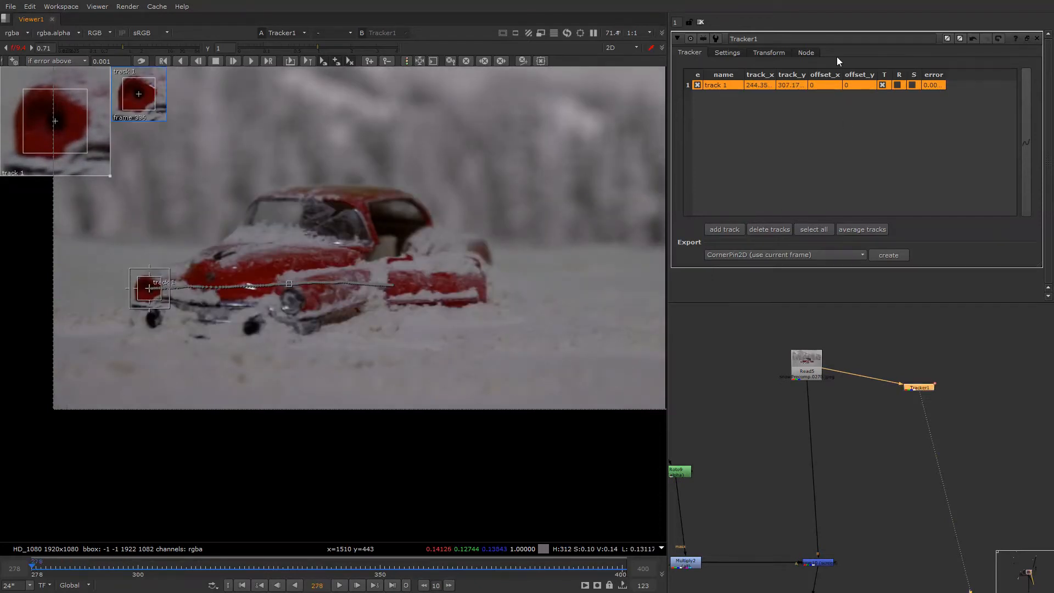
- Go to frame 342 and export the track as Transform (match-move, baked)
click(341, 571)
click(789, 52)
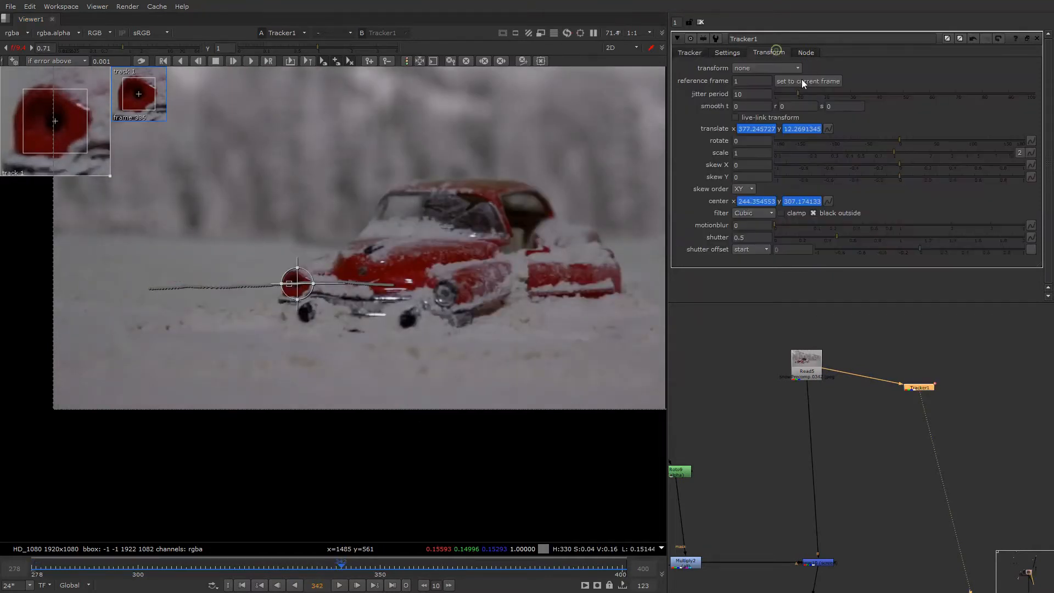
click(689, 52)
click(732, 255)
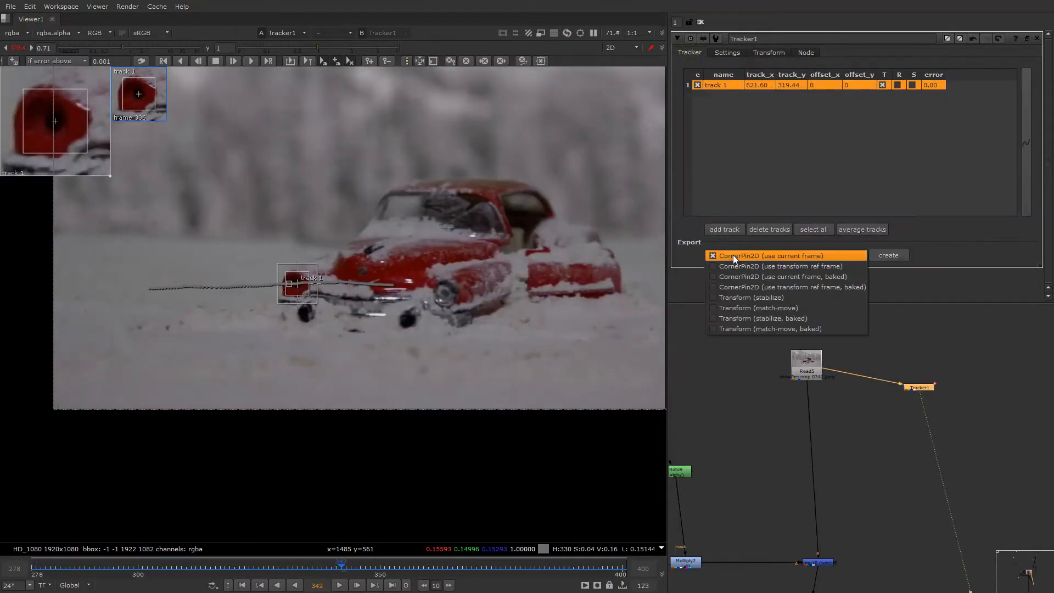
click(739, 326)
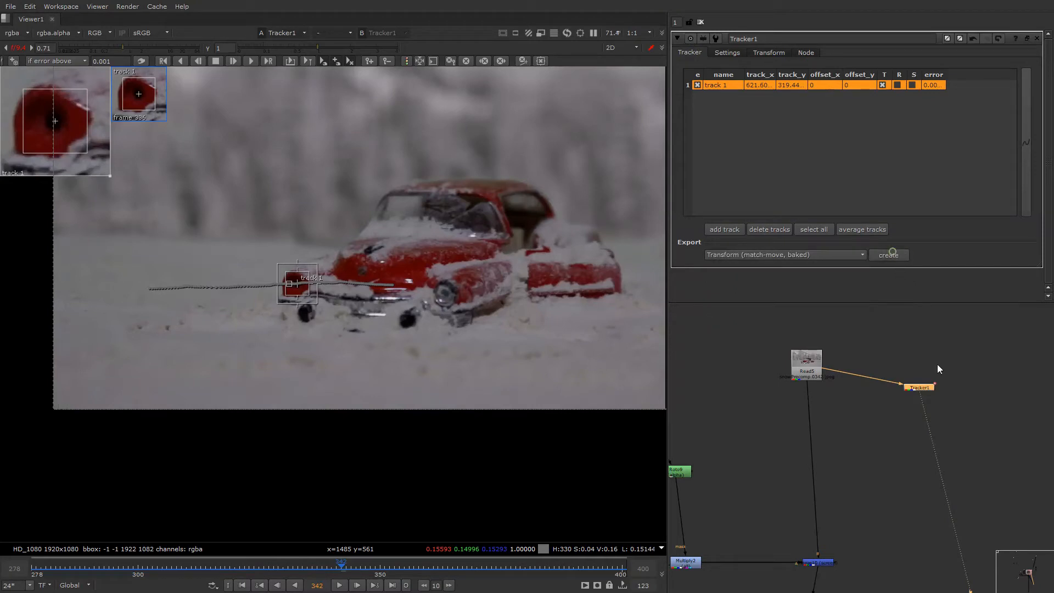
- Move the match-move Transform beside the black snow particles footage in Read8 and connect the footage to its input
scroll(949, 437, down, 5)
drag(963, 403, 903, 453)
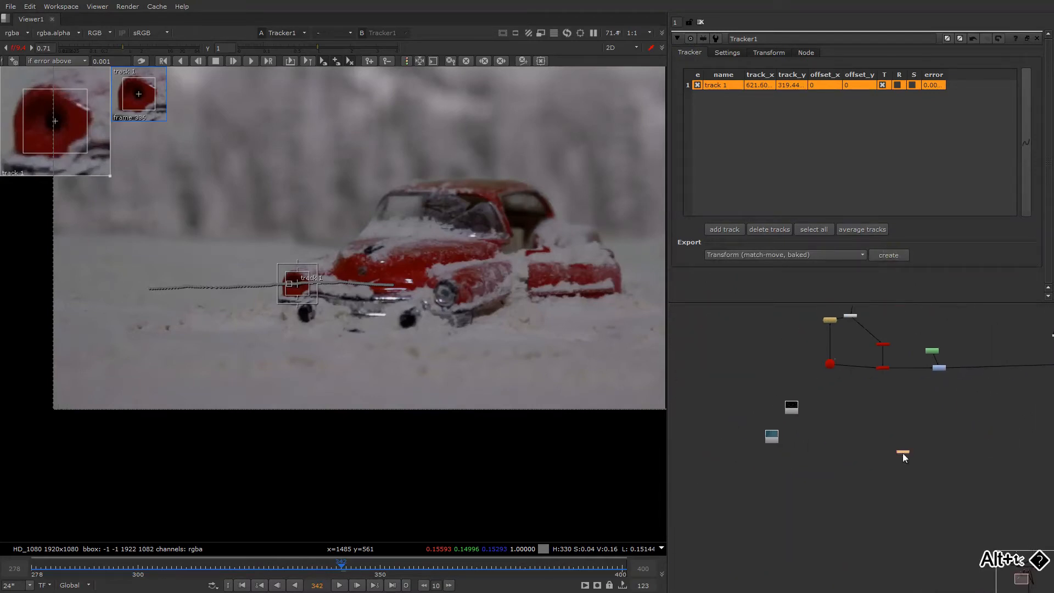
scroll(815, 409, up, 3)
drag(774, 419, 835, 441)
key(1)
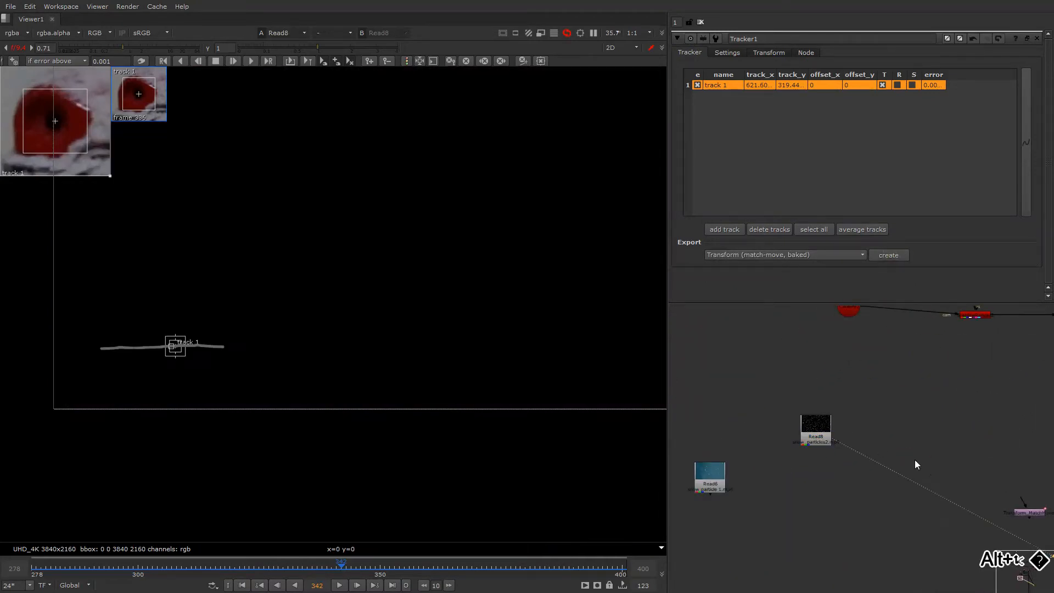
scroll(386, 297, down, 2)
middle_drag(948, 463, 910, 452)
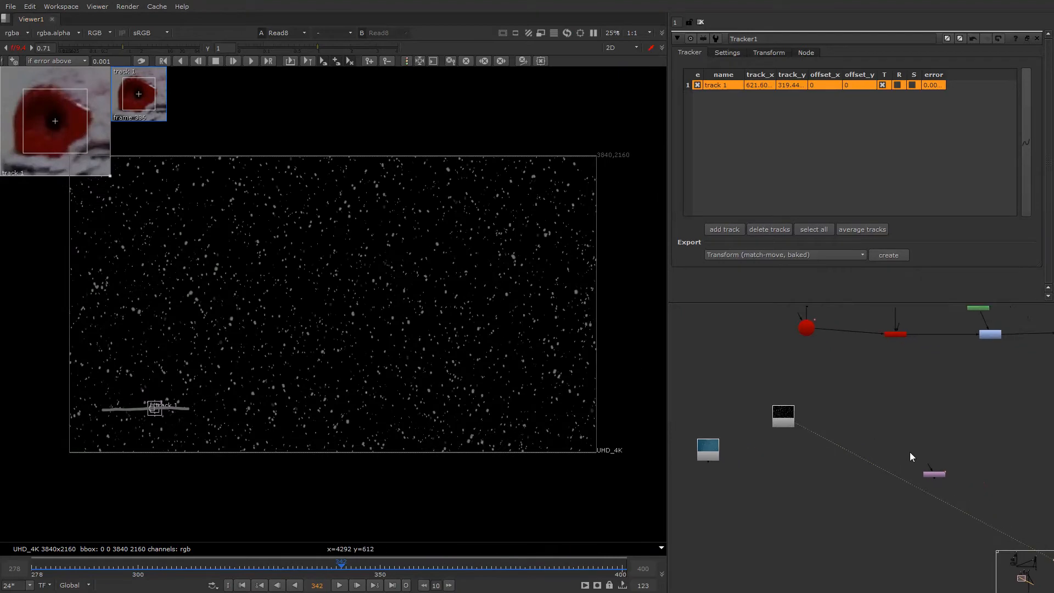
scroll(921, 443, down, 3)
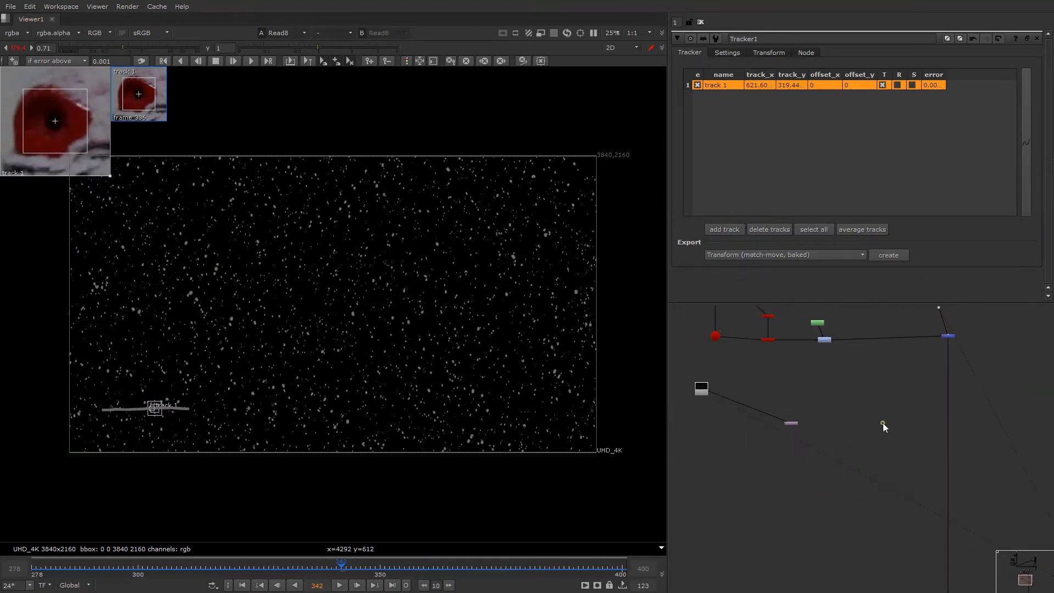
- Insert a Merge on the main pipe below the smoke merges, connect its A input to the match-move Transform, and view it
double_click(882, 423)
scroll(888, 436, up, 3)
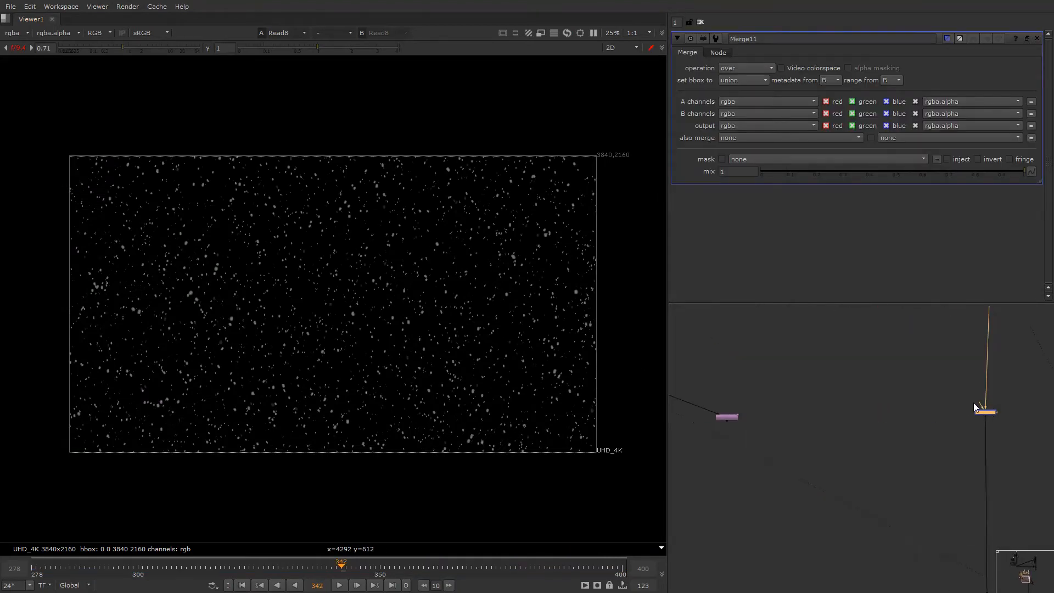
drag(974, 406, 719, 425)
key(1)
click(1023, 450)
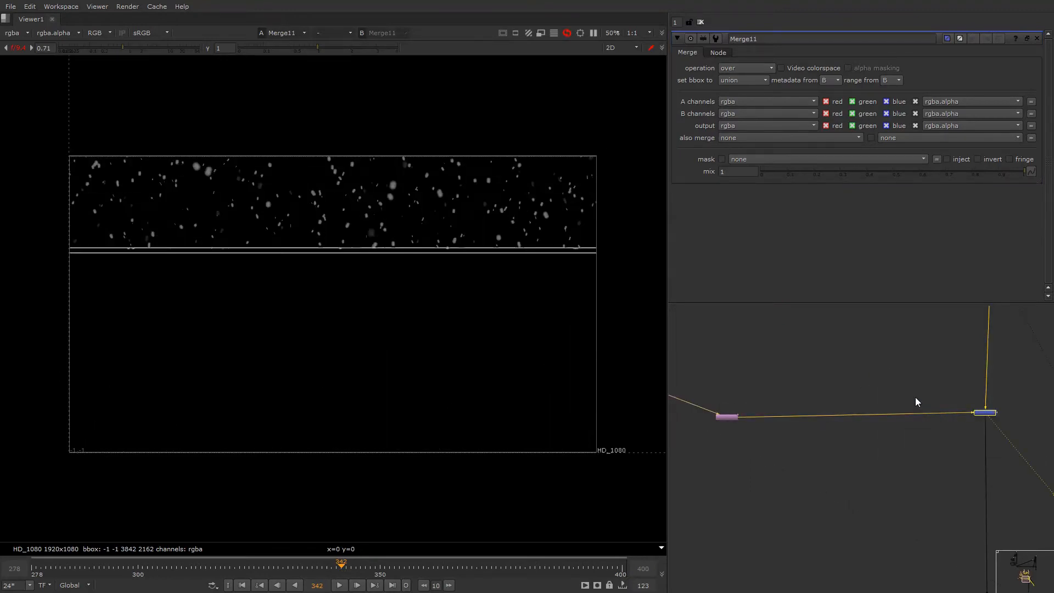
- Set the new snow merge's operation to plus
scroll(966, 442, up, 2)
click(1005, 398)
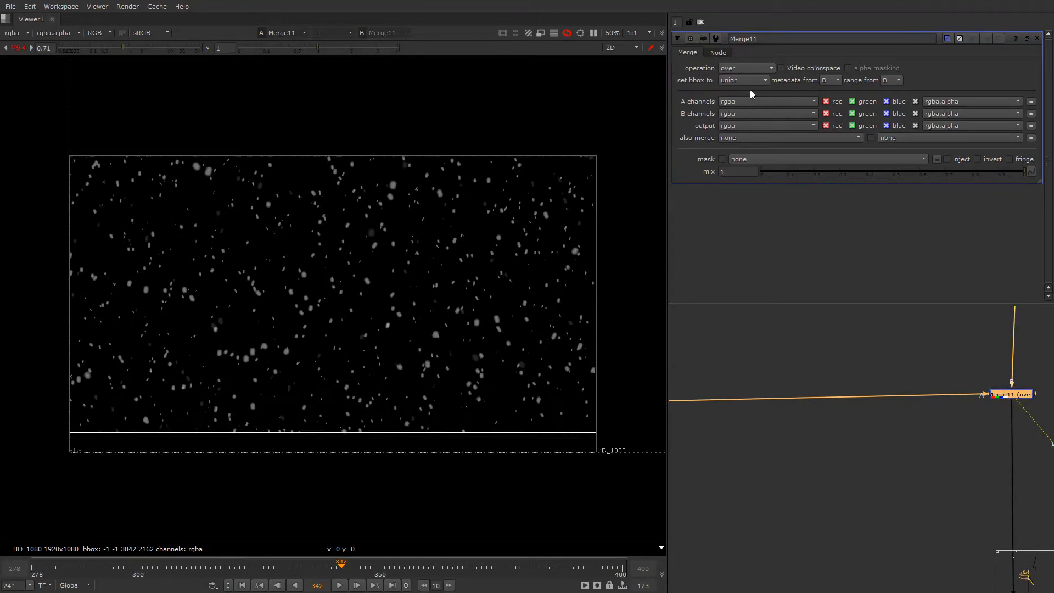
click(745, 68)
click(744, 256)
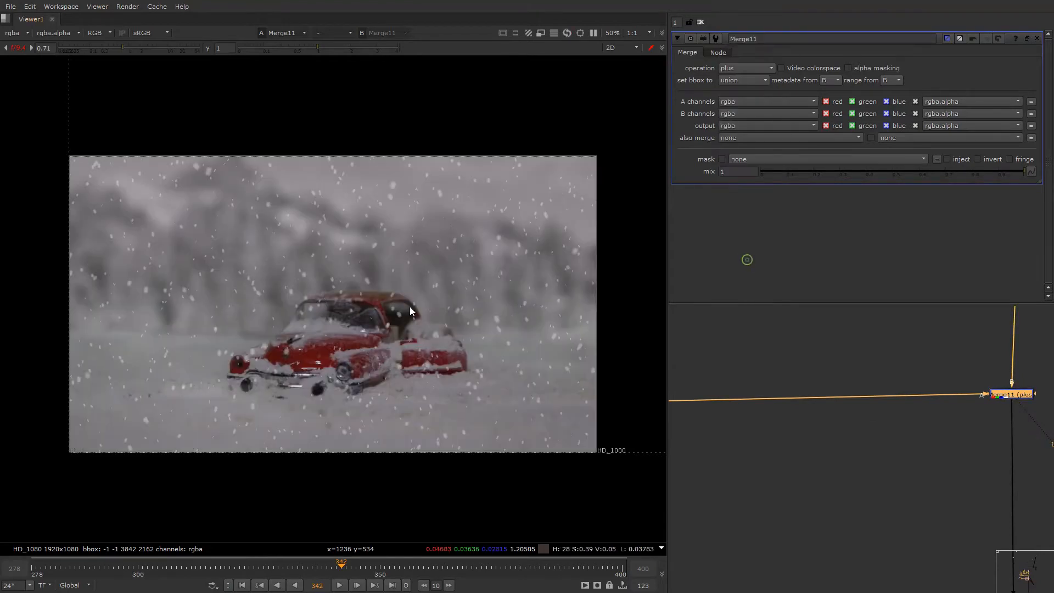
- Add a Transform directly below the Read8 snow footage and move its pivot to 1266, 544
scroll(924, 416, down, 2)
scroll(799, 417, down, 2)
middle_drag(799, 413, 911, 416)
scroll(799, 381, up, 3)
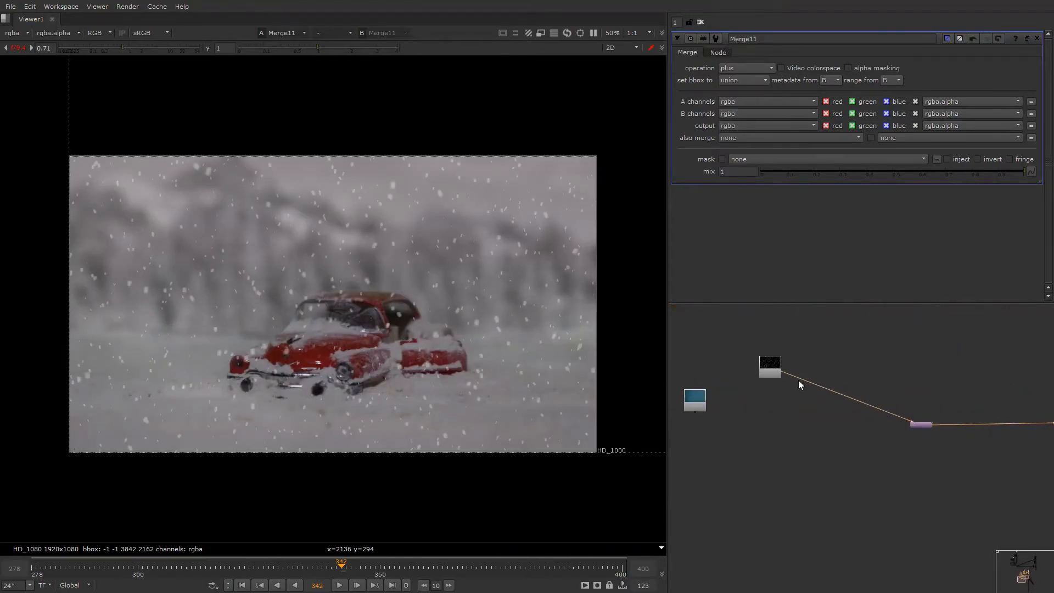
click(760, 368)
key(t)
ctrl+drag(596, 156, 319, 364)
- Scale the snow layer to 0.385, move it to translate -886, -36 over the shot, and hide the viewer overlay
scroll(464, 260, down, 4)
drag(843, 95, 849, 94)
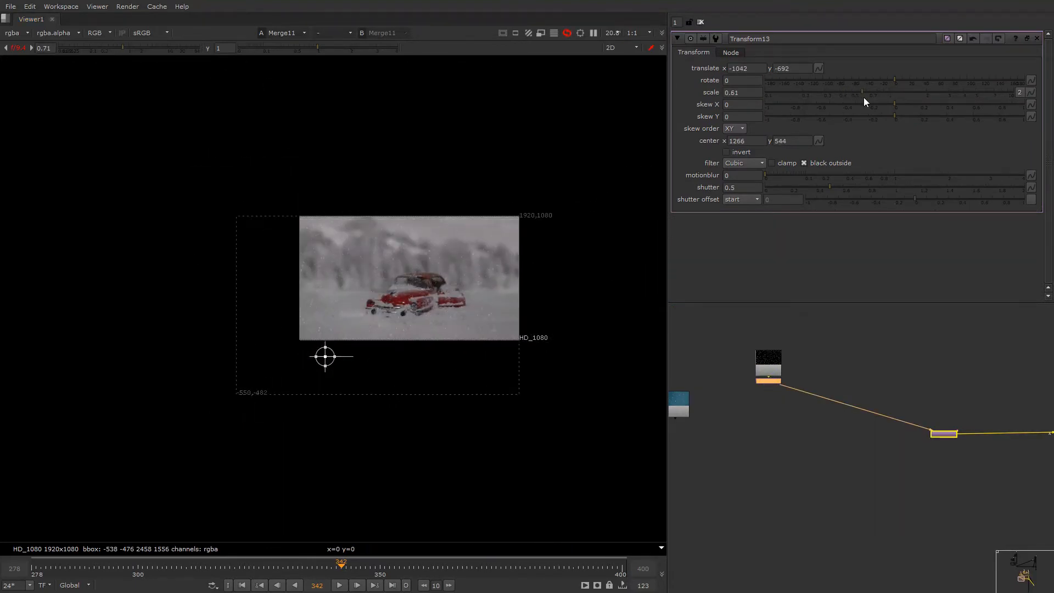
drag(325, 356, 360, 309)
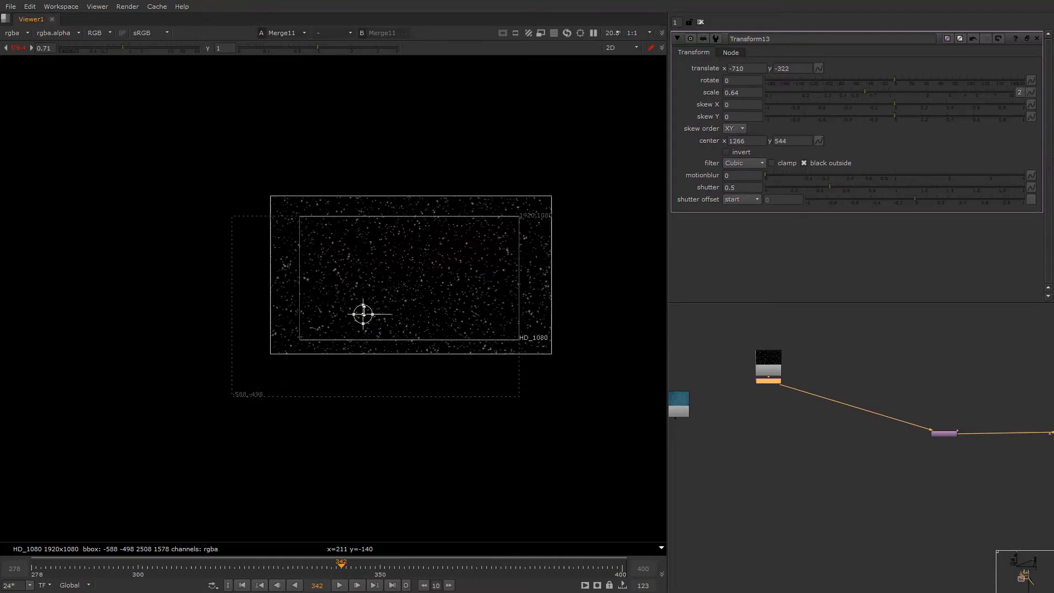
scroll(386, 285, up, 2)
scroll(385, 284, up, 3)
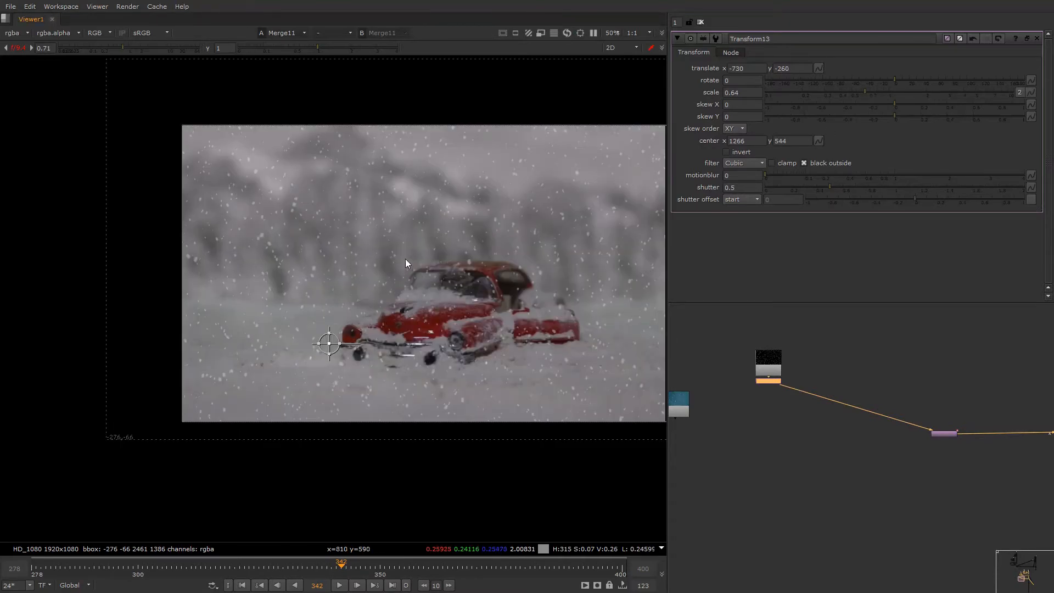
drag(844, 95, 836, 95)
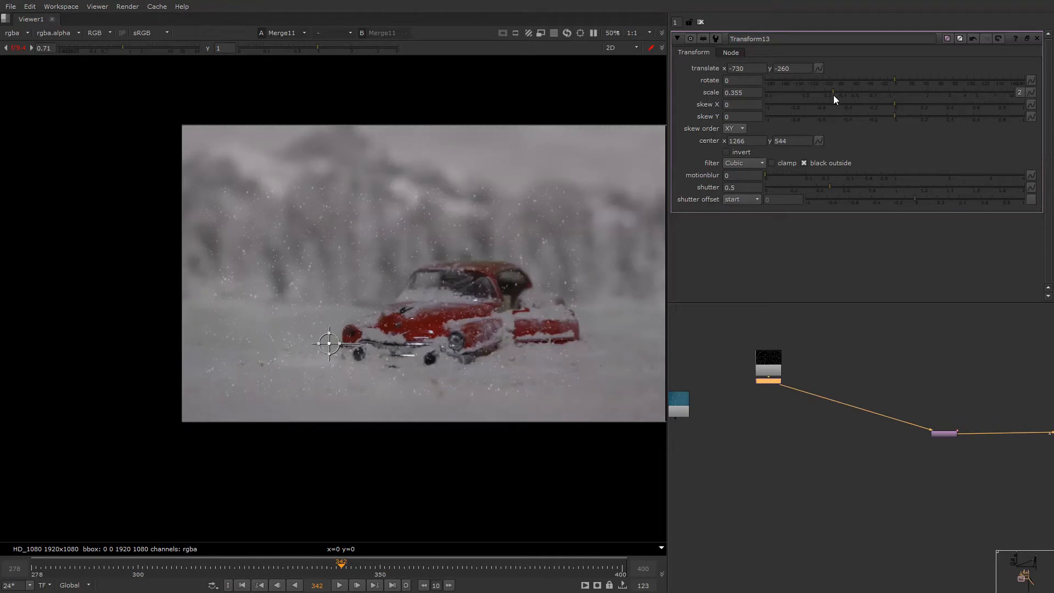
scroll(389, 222, down, 3)
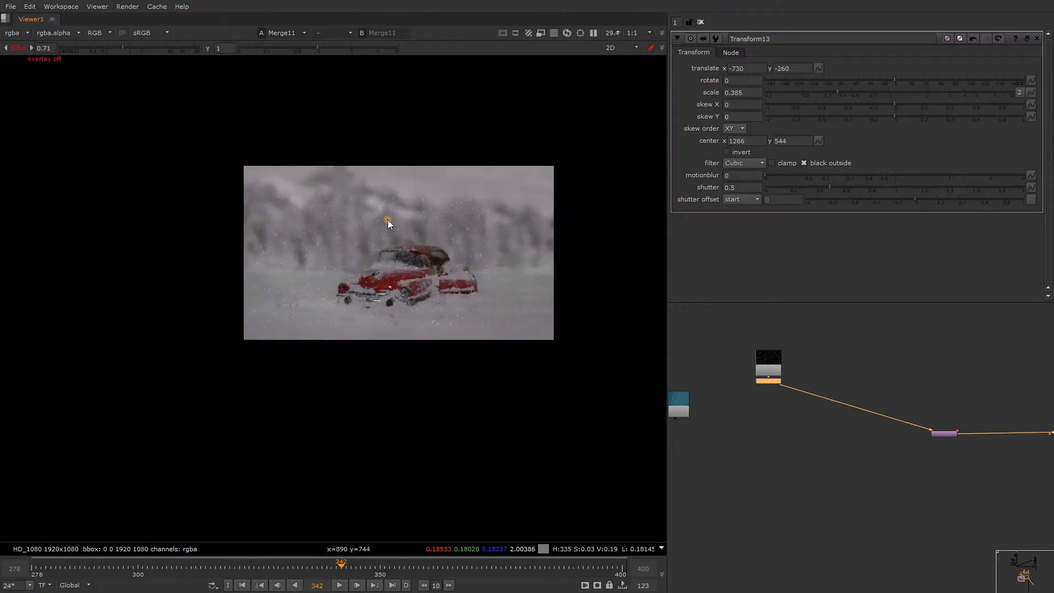
drag(333, 298, 309, 261)
key(o)
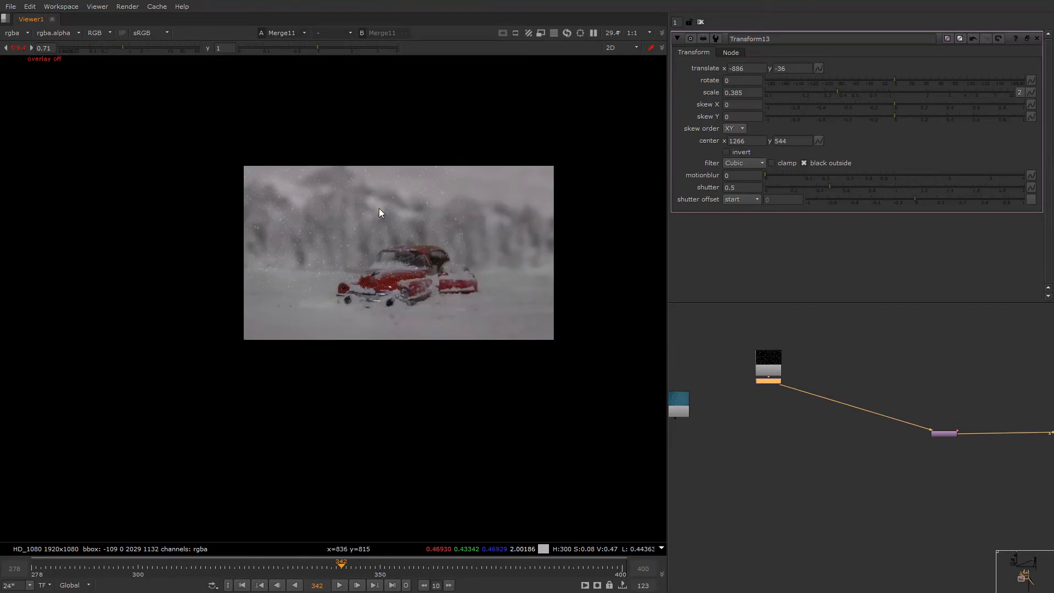
- View the Read8 snow footage on its own and play it briefly to check its motion
scroll(764, 441, down, 1)
middle_drag(694, 436, 734, 442)
scroll(764, 441, up, 1)
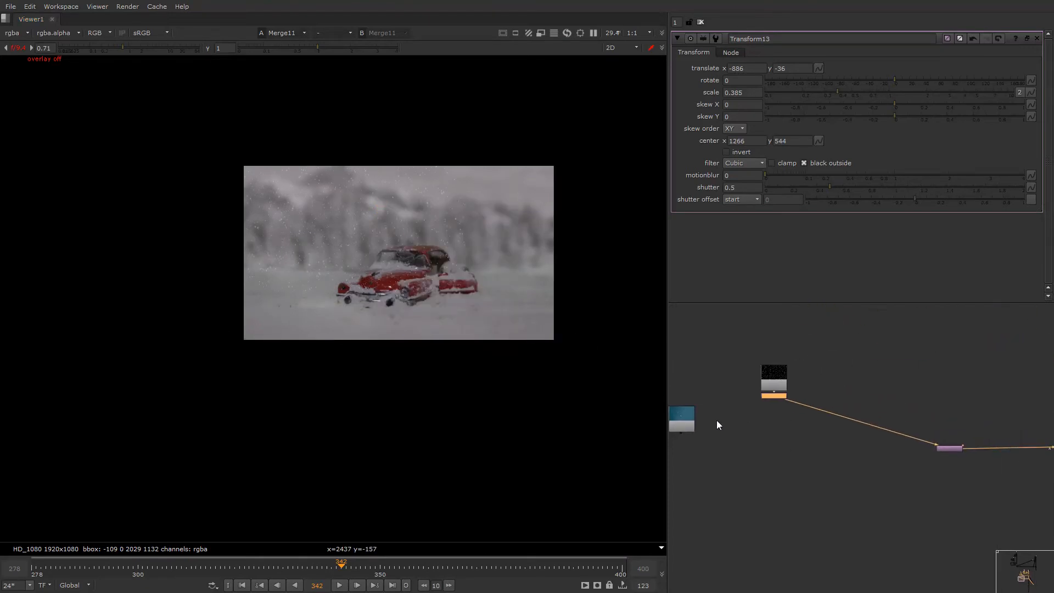
click(786, 388)
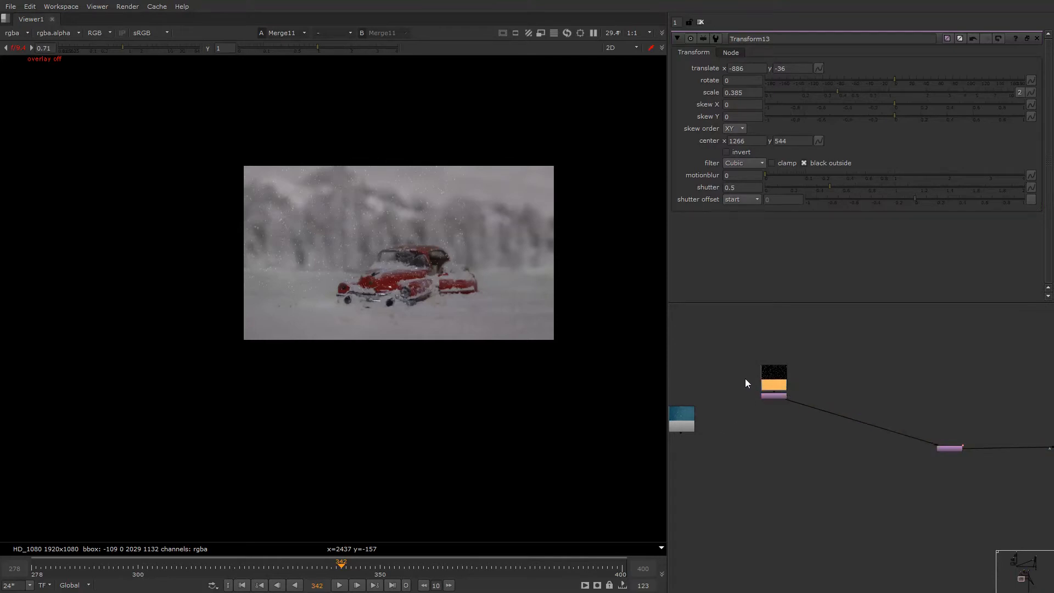
key(1)
key(l)
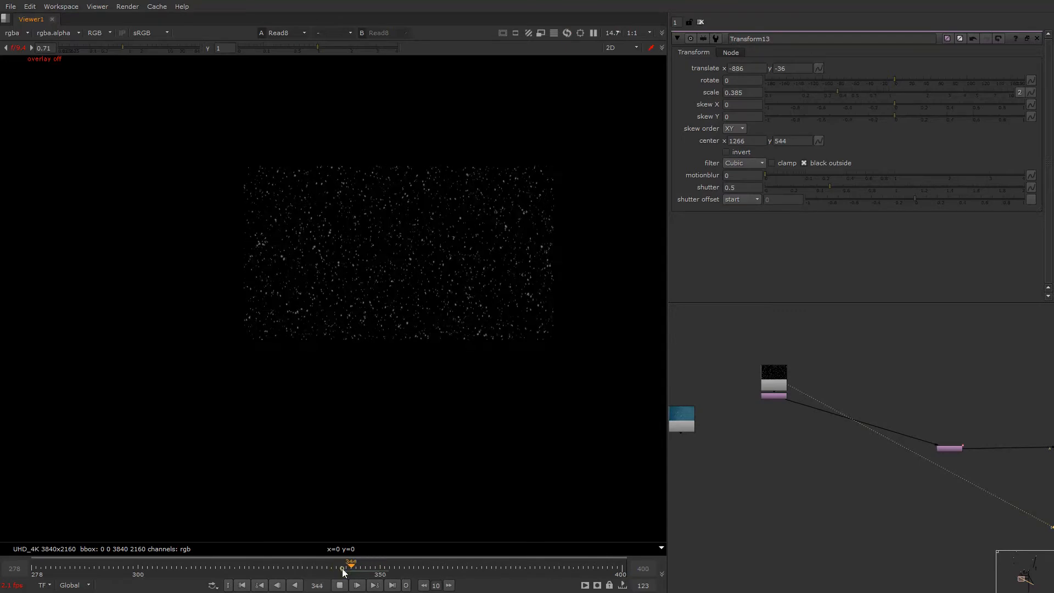
key(k)
- Switch the viewer back to Merge11 to examine the snow over the car shot at frame 354
scroll(900, 405, down, 6)
middle_drag(938, 411, 828, 425)
drag(854, 417, 912, 452)
key(1)
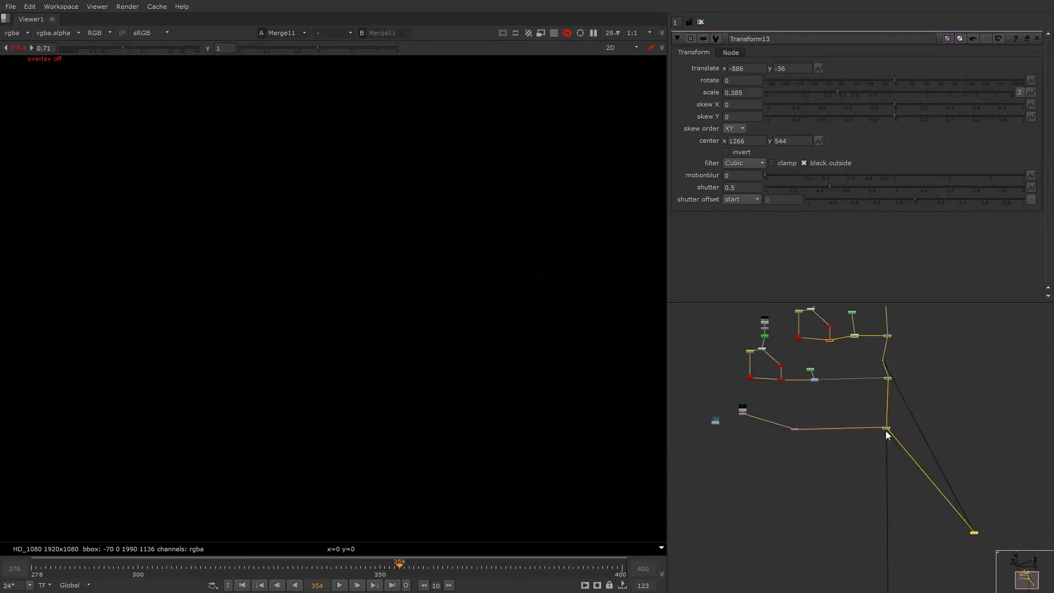
scroll(883, 429, up, 2)
middle_drag(824, 426, 867, 427)
middle_drag(790, 408, 848, 407)
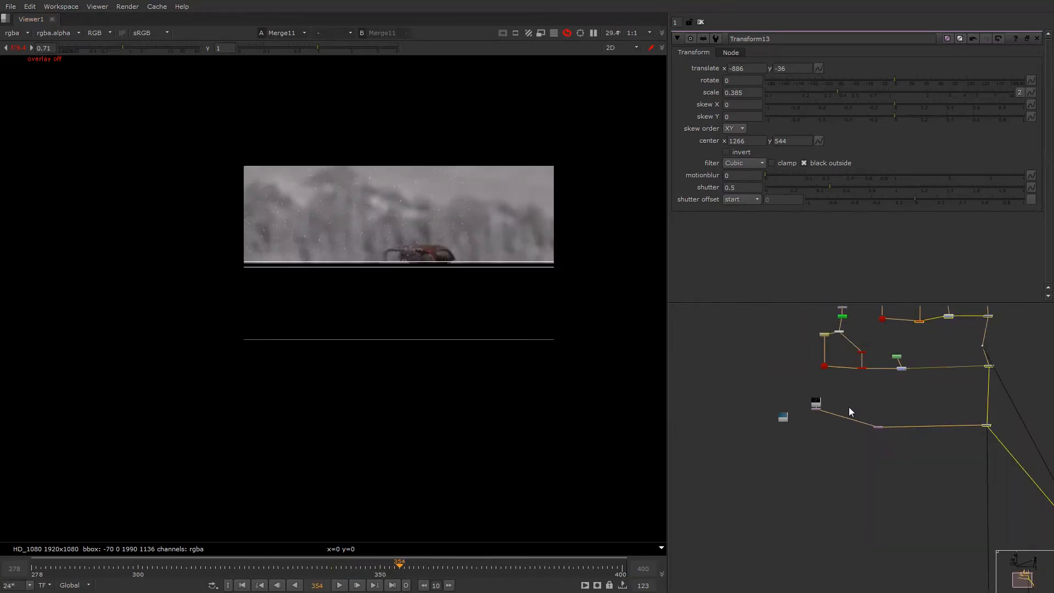
- Branch a new Transform off Transform13 and merge its output over the original snow layer
scroll(824, 406, up, 5)
scroll(805, 429, up, 4)
key(t)
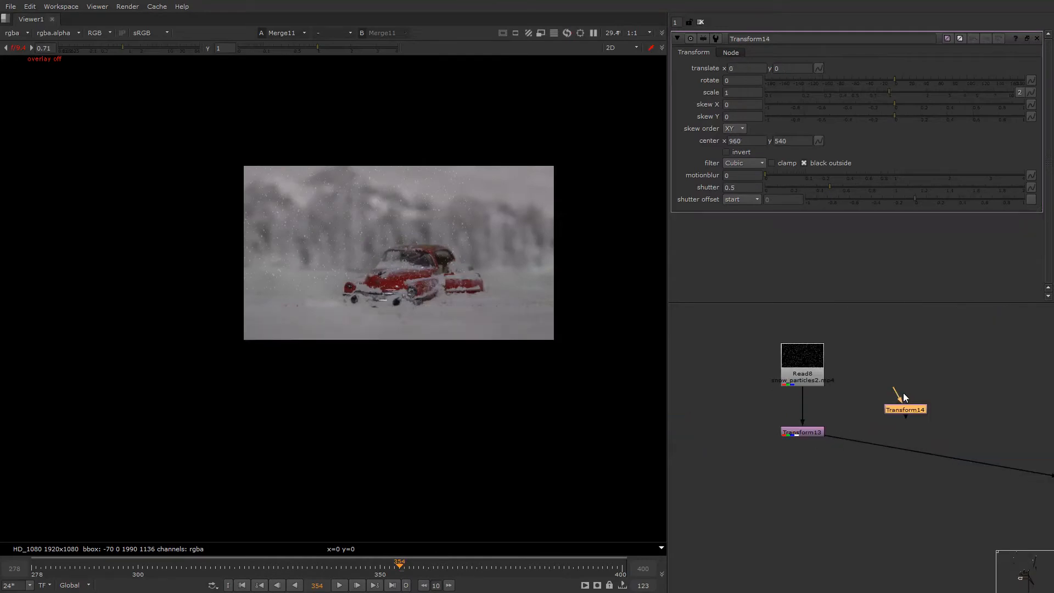
drag(811, 438, 811, 434)
click(895, 430)
key(m)
drag(894, 432, 905, 410)
click(906, 411)
- Offset the duplicated snow layer to translate 1274, -10 with Transform14, and hide the viewer overlay
right_click(531, 238)
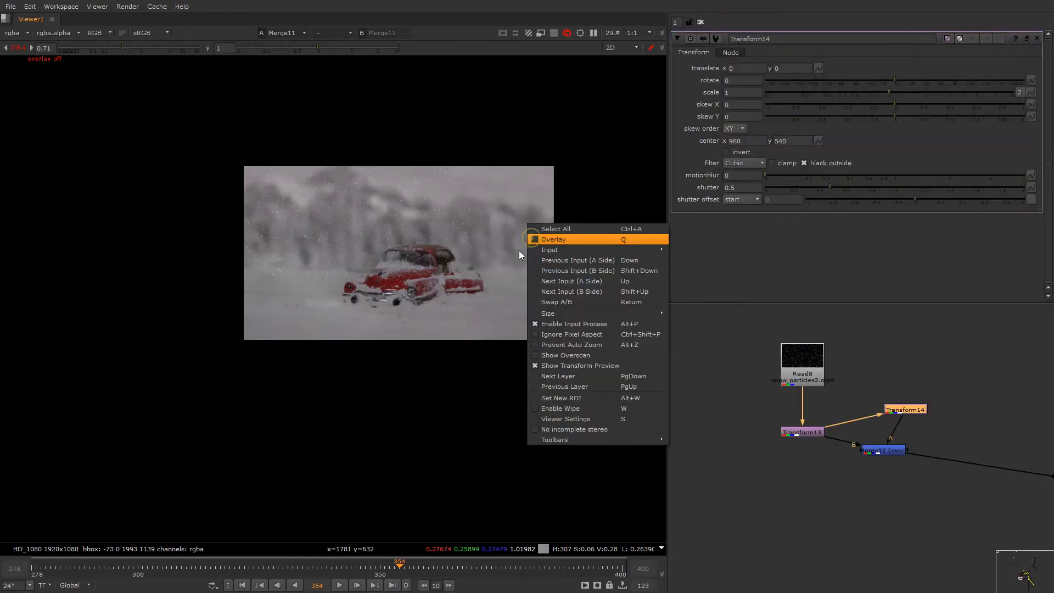
key(q)
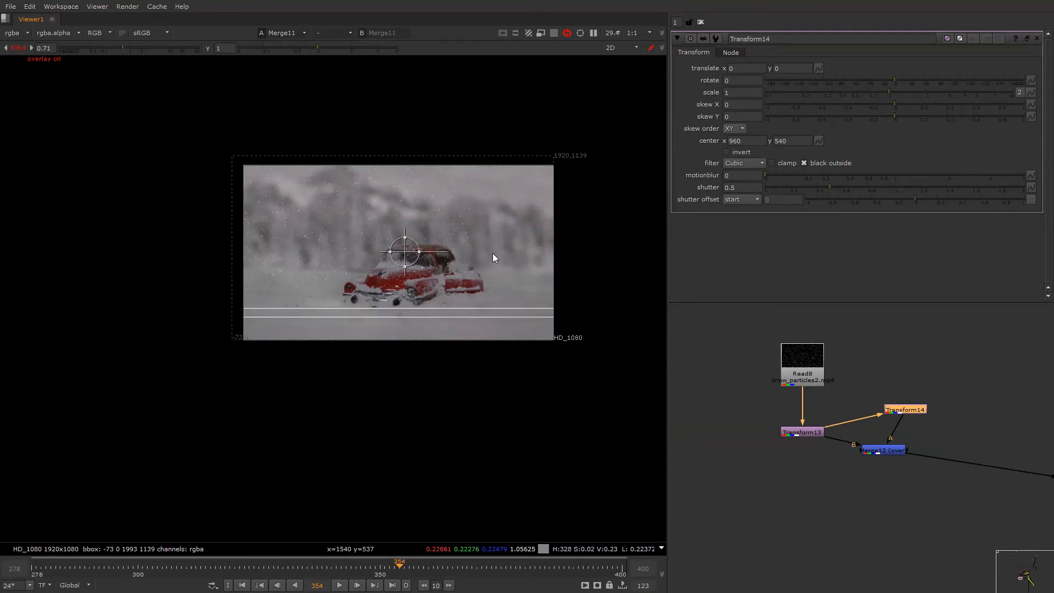
drag(410, 251, 615, 253)
key(q)
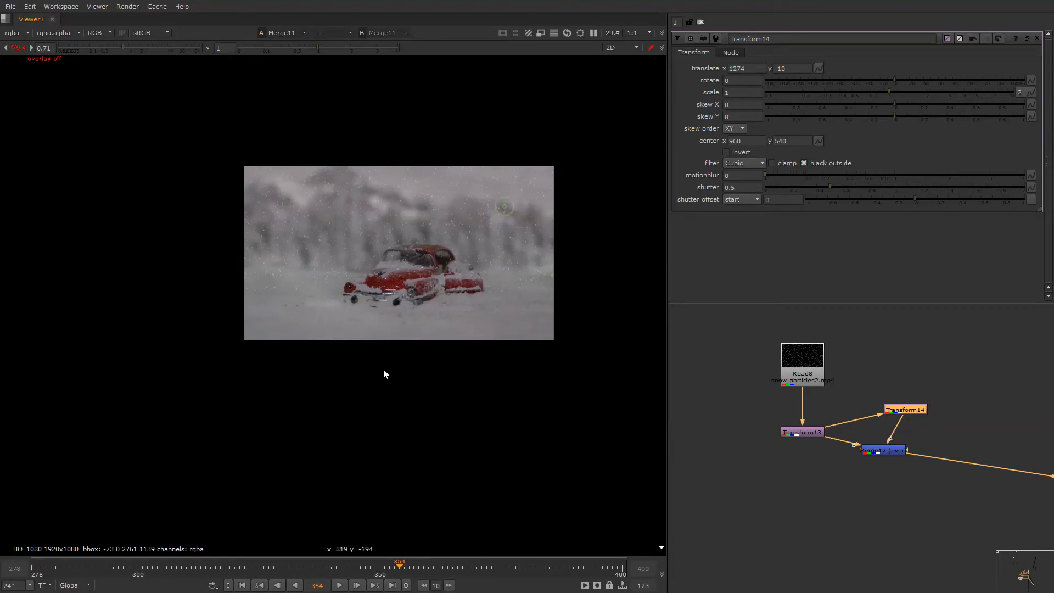
- At frame 400, add a Transform directly below the snow merge and shift the combined snow to translate x -155
key(End)
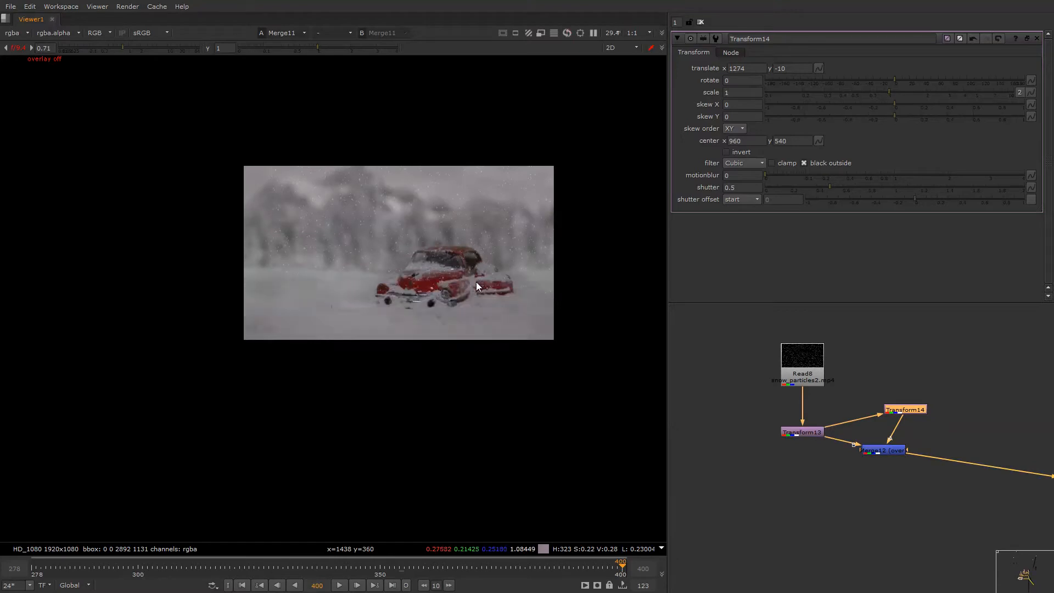
scroll(306, 232, up, 3)
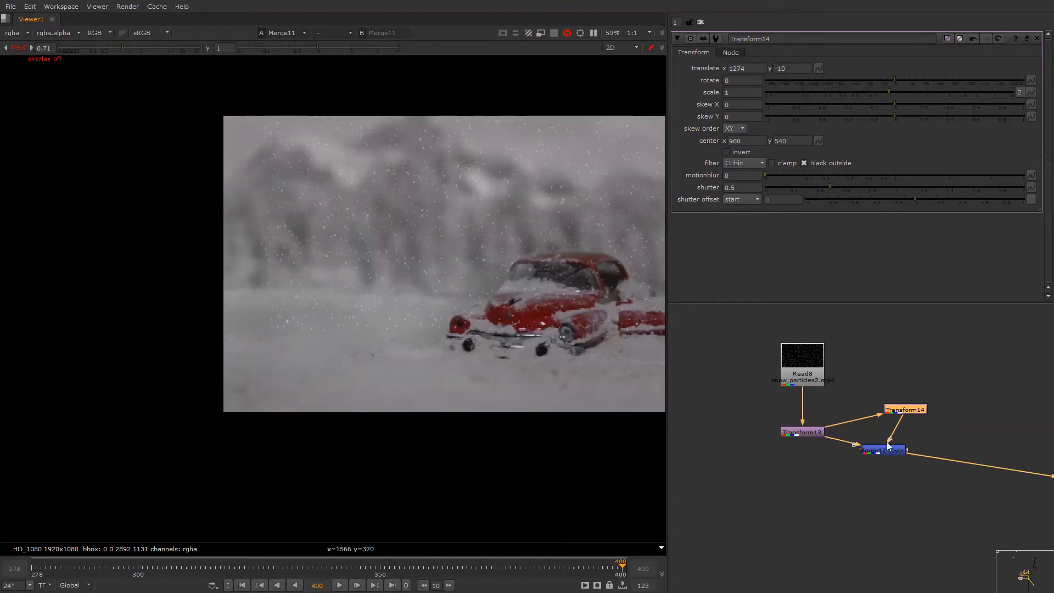
click(877, 451)
key(t)
scroll(472, 242, down, 4)
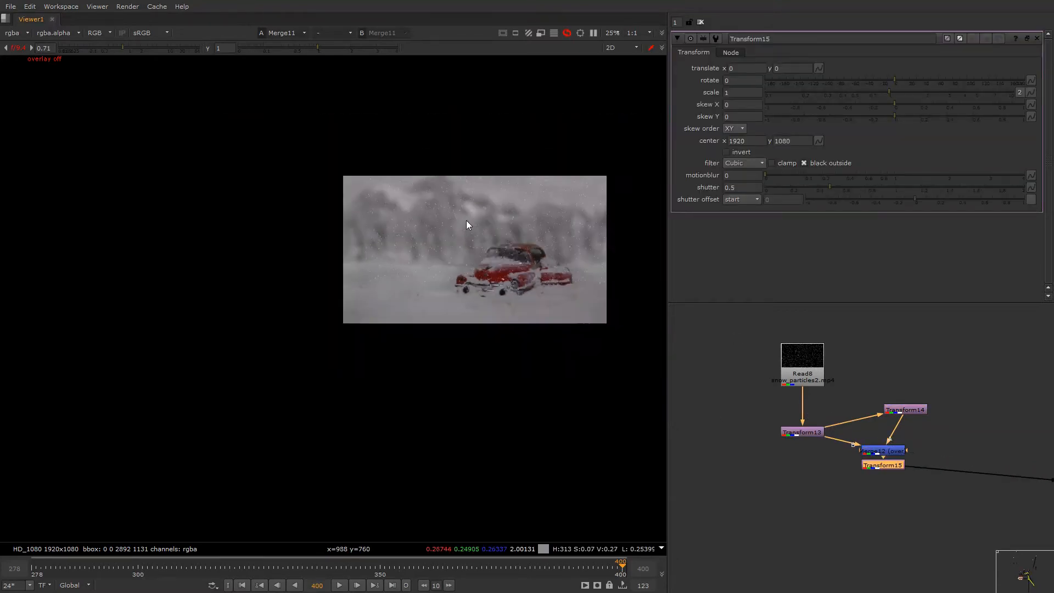
right_click(412, 208)
key(Escape)
scroll(514, 238, down, 2)
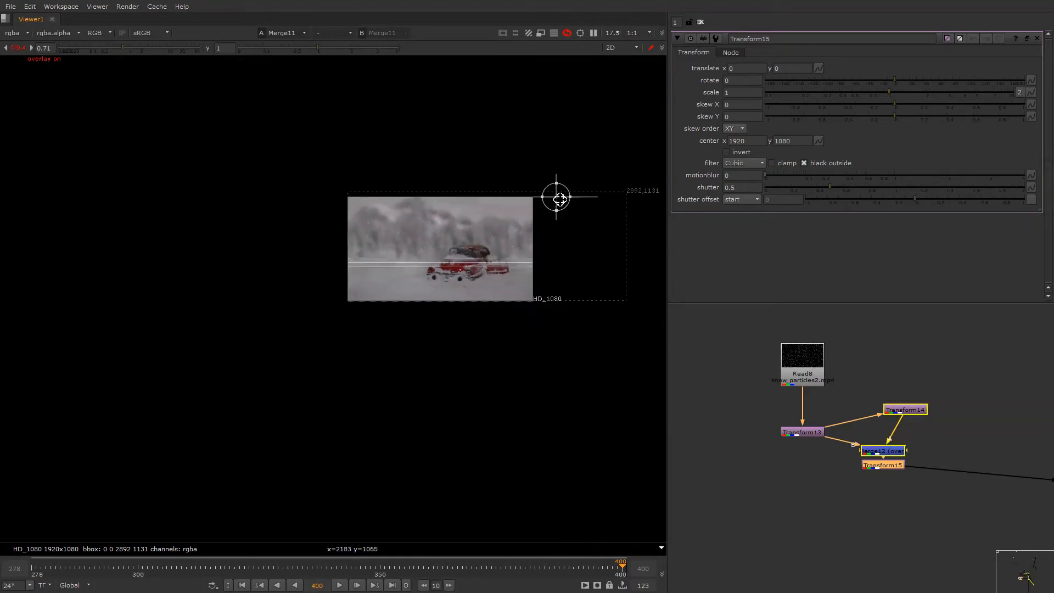
drag(558, 195, 543, 195)
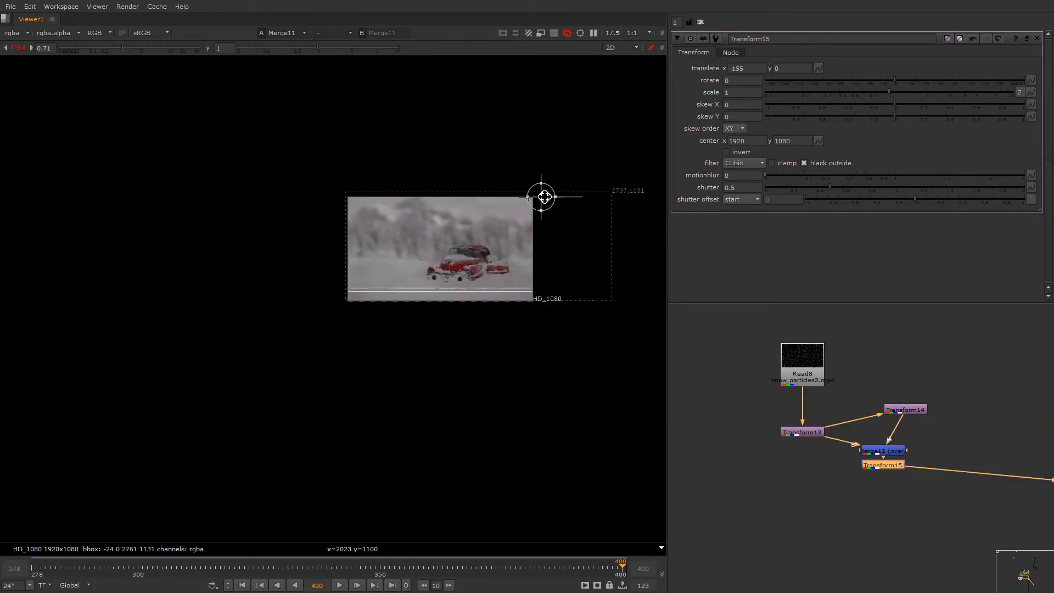
- Go back to frame 278 and check how the shifted snow covers the car shot
scroll(383, 237, up, 4)
key(Home)
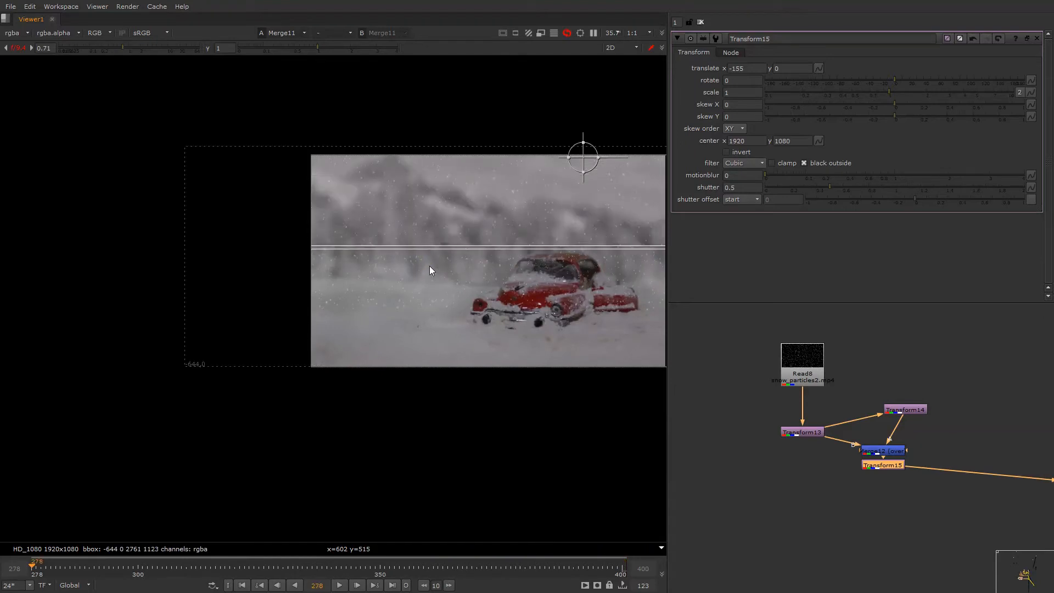
scroll(429, 260, down, 2)
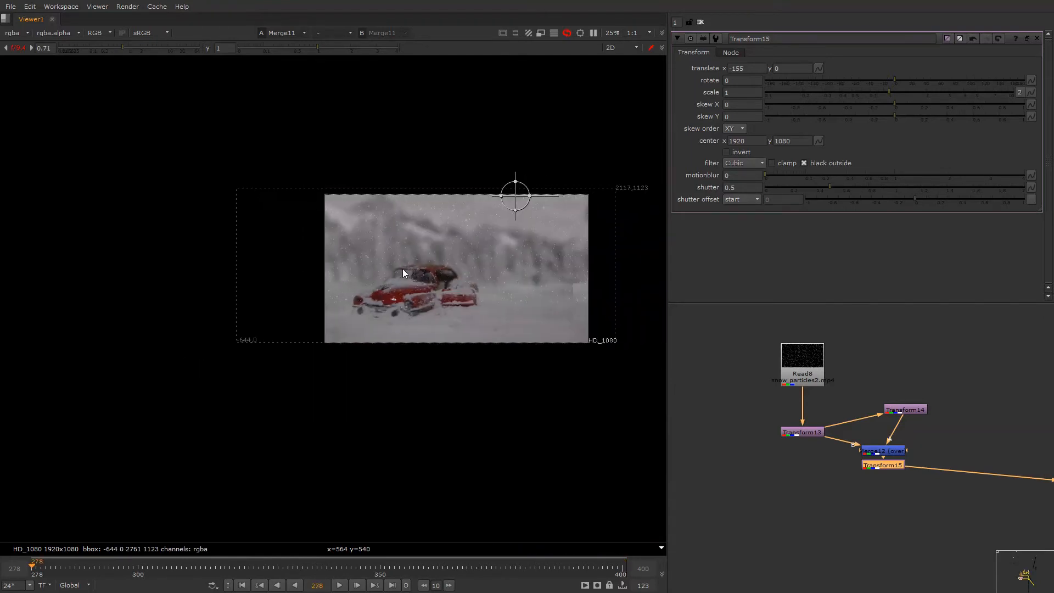
key(q)
key(q)
- Copy the Roto and its attached node from the smoke branch above and insert them into the snow branch before Merge11
scroll(868, 407, down, 6)
alt+drag(1037, 412, 905, 451)
drag(881, 374, 809, 425)
key(ctrl+c)
click(856, 453)
key(ctrl+v)
scroll(858, 469, up, 3)
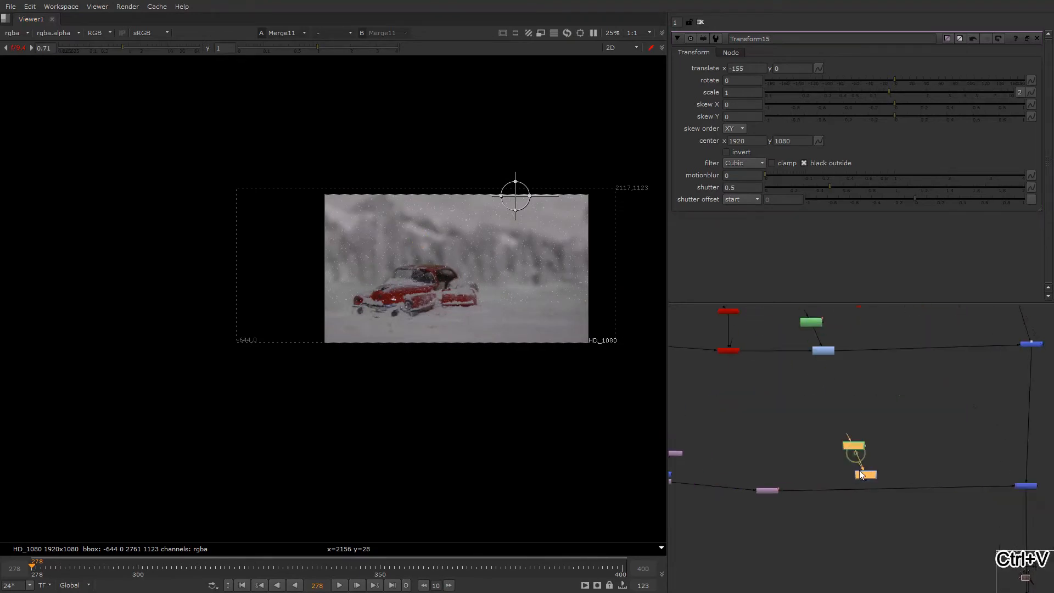
drag(867, 472, 864, 482)
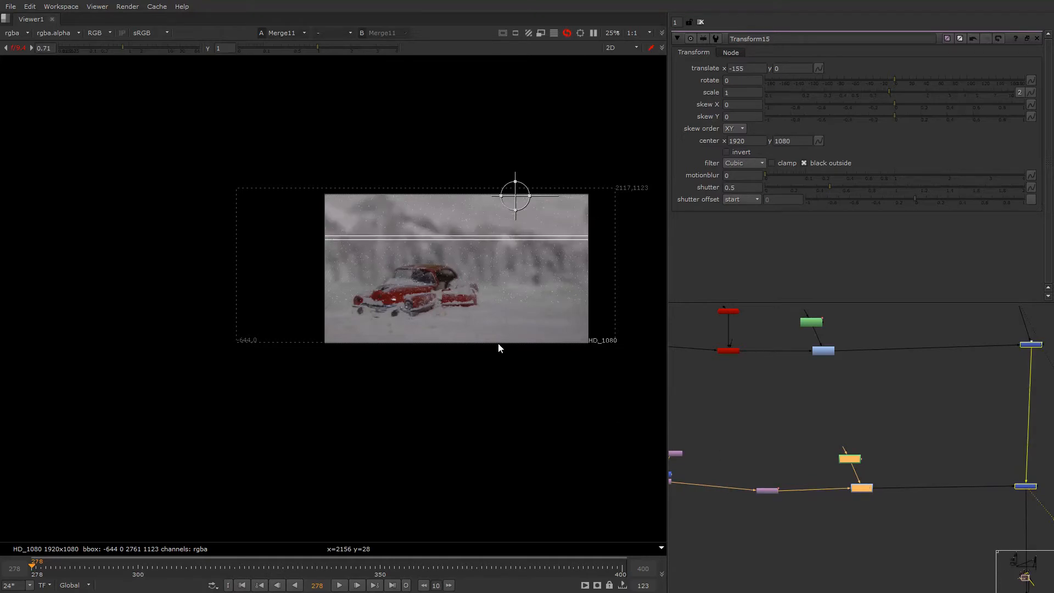
- Examine the snow over the car without the overlay and open the pasted Roto's properties
scroll(397, 295, up, 5)
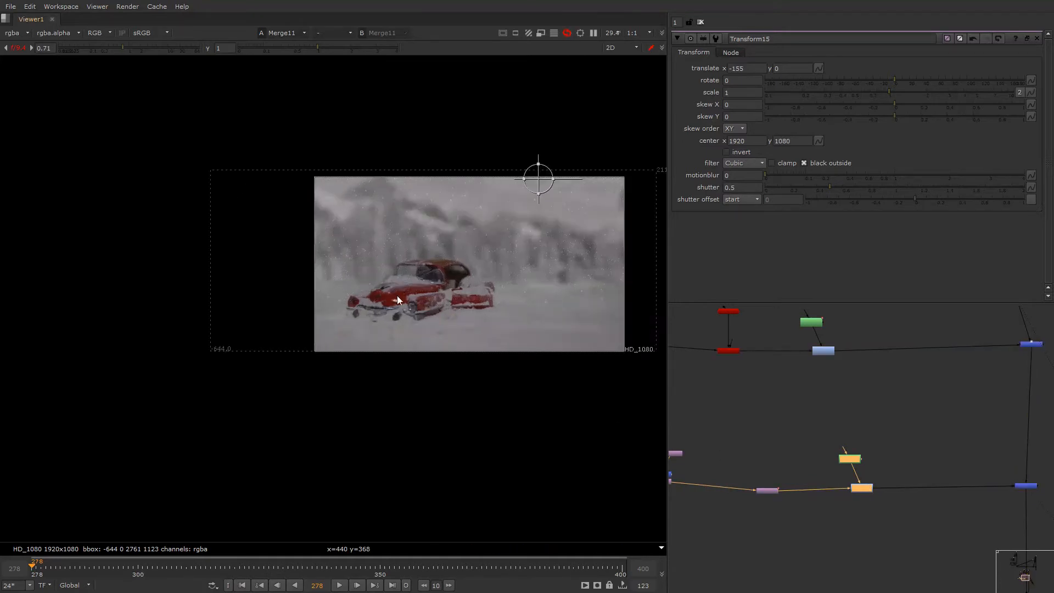
right_click(455, 207)
click(456, 206)
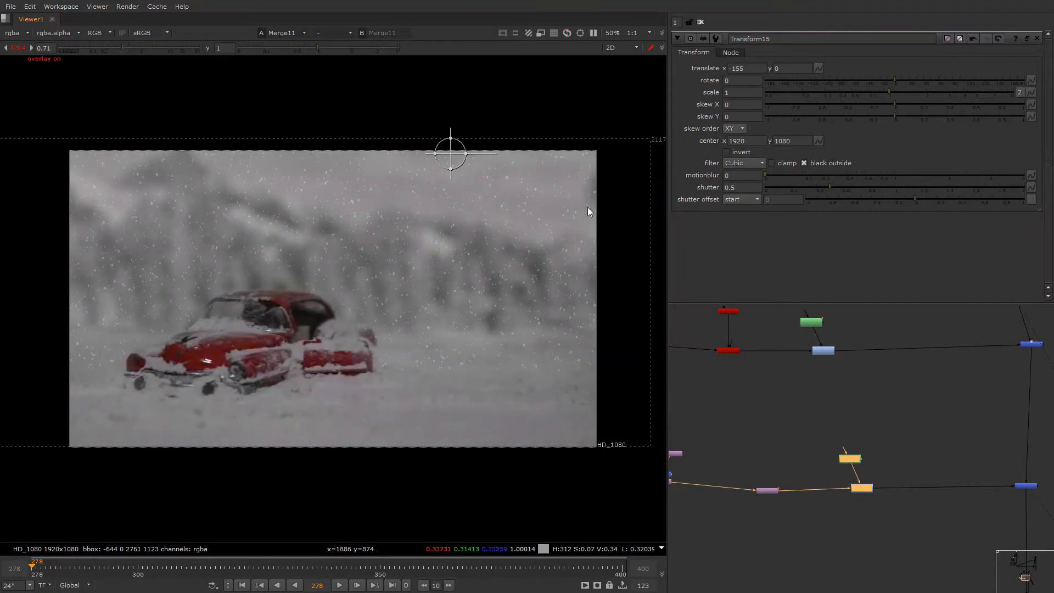
scroll(845, 394, down, 3)
scroll(840, 405, up, 2)
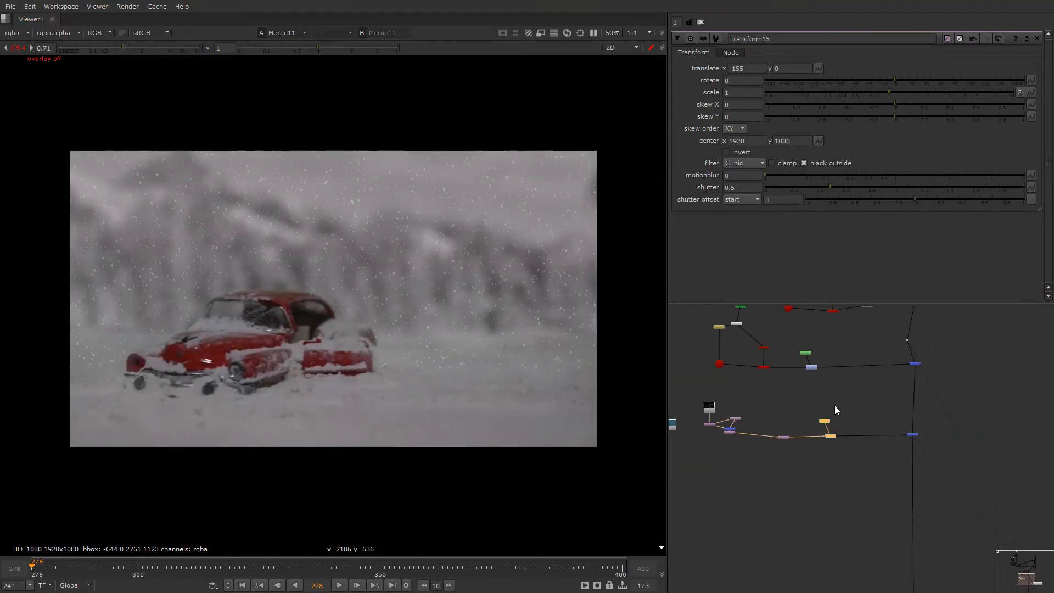
double_click(824, 431)
- Add a Defocus directly below Transform15 in the snow branch and set its defocus to 7.4
middle_drag(760, 450, 759, 430)
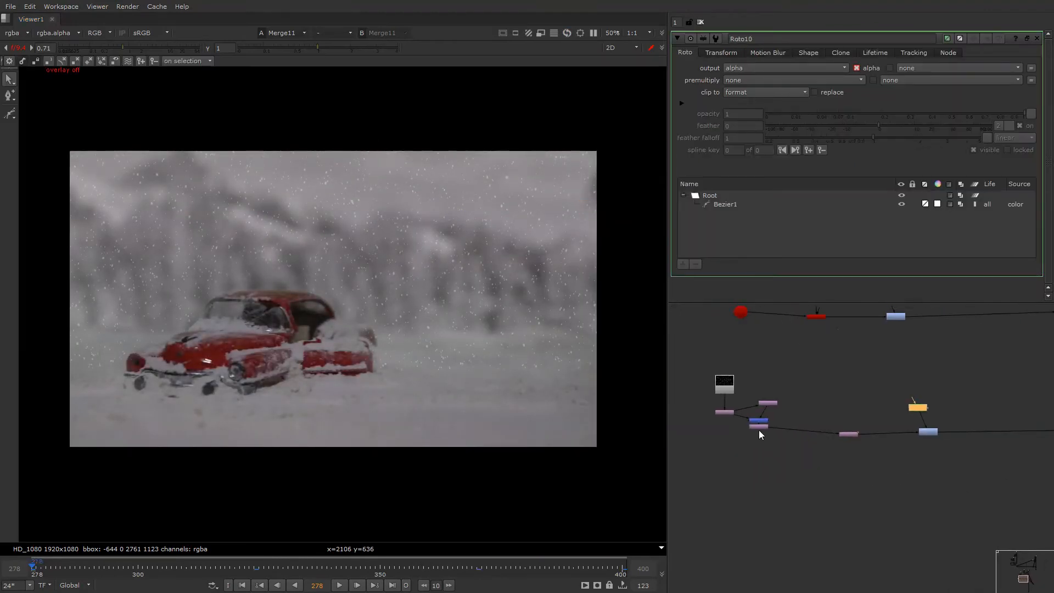
click(762, 428)
key(Tab)
text(de)
key(Down)
key(Return)
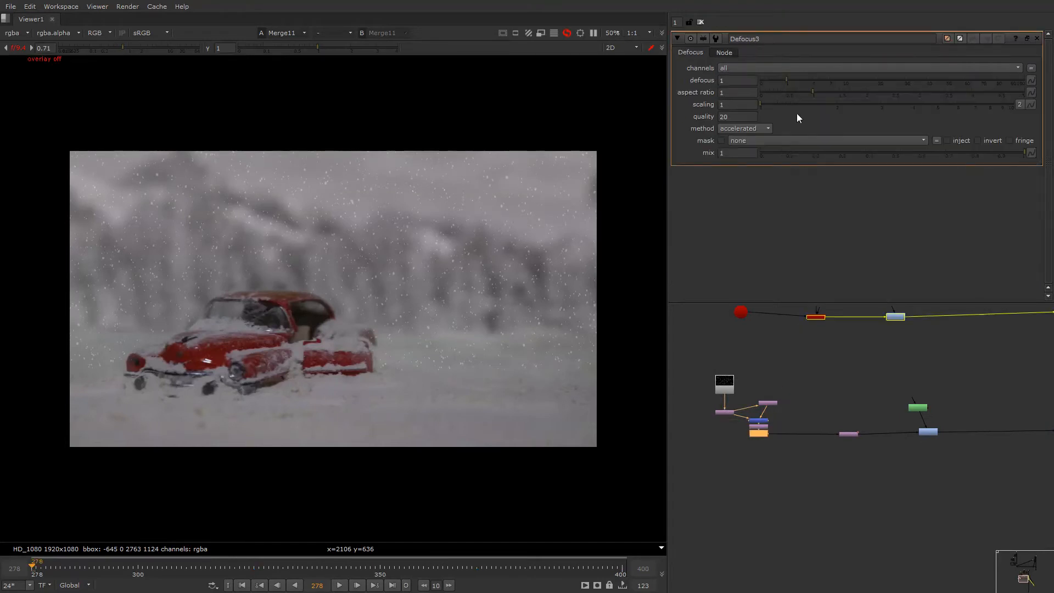
click(844, 79)
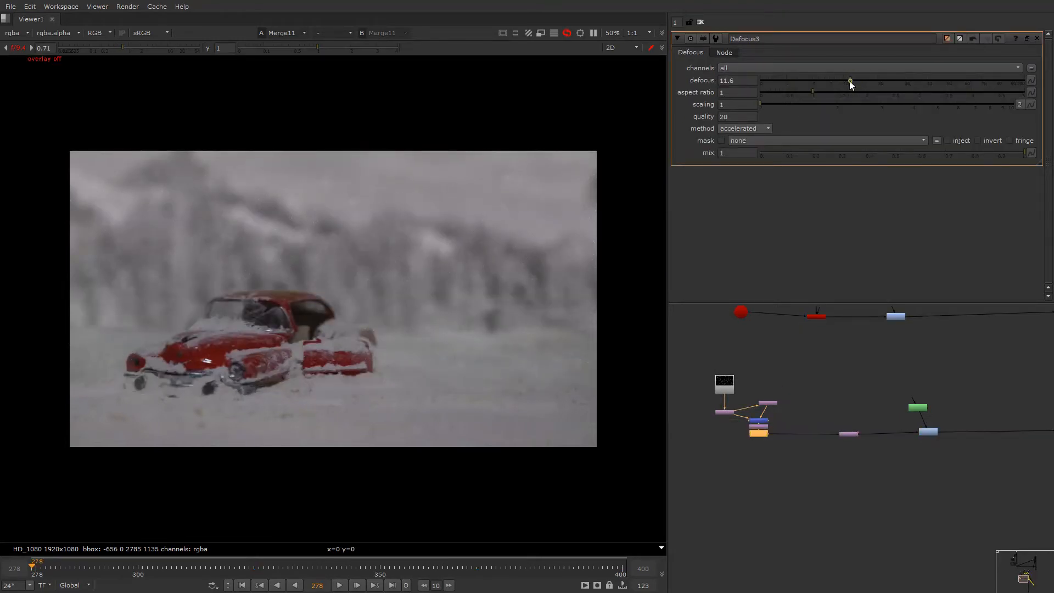
click(840, 82)
click(832, 81)
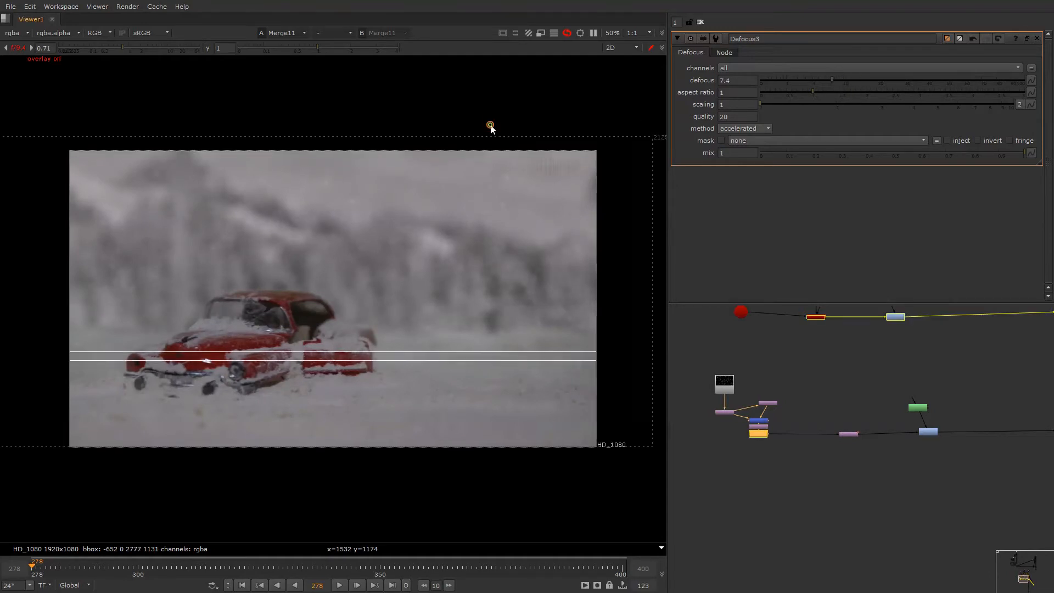
- Examine the defocused snow and the frame's bounding box with the overlay shown, and set Merge10's bounding box to B
key(b)
key(b)
scroll(944, 417, down, 3)
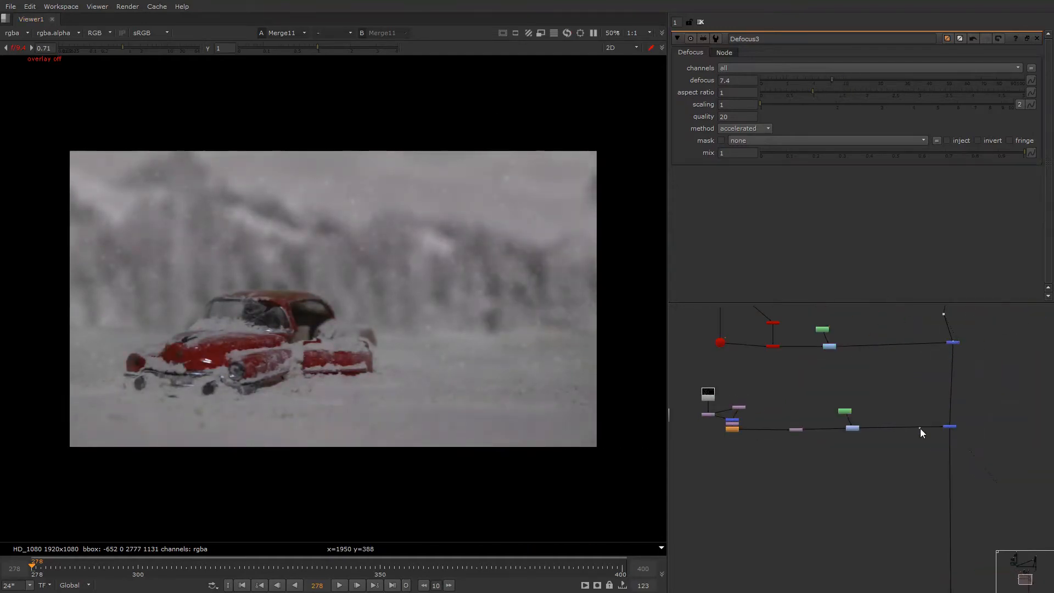
key(o)
scroll(463, 219, down, 5)
scroll(463, 225, up, 3)
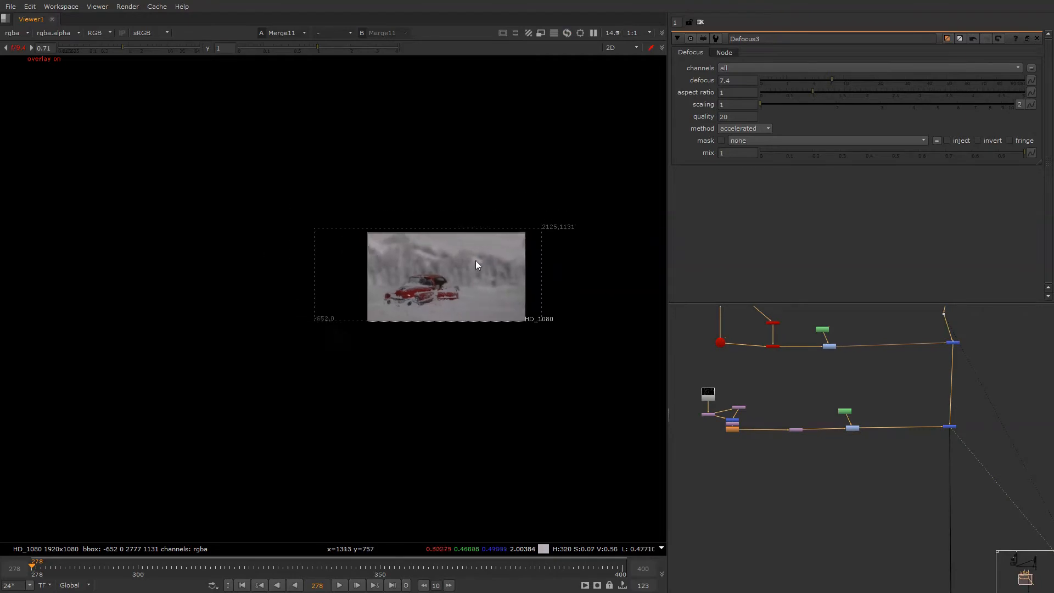
scroll(904, 367, down, 2)
scroll(930, 357, up, 3)
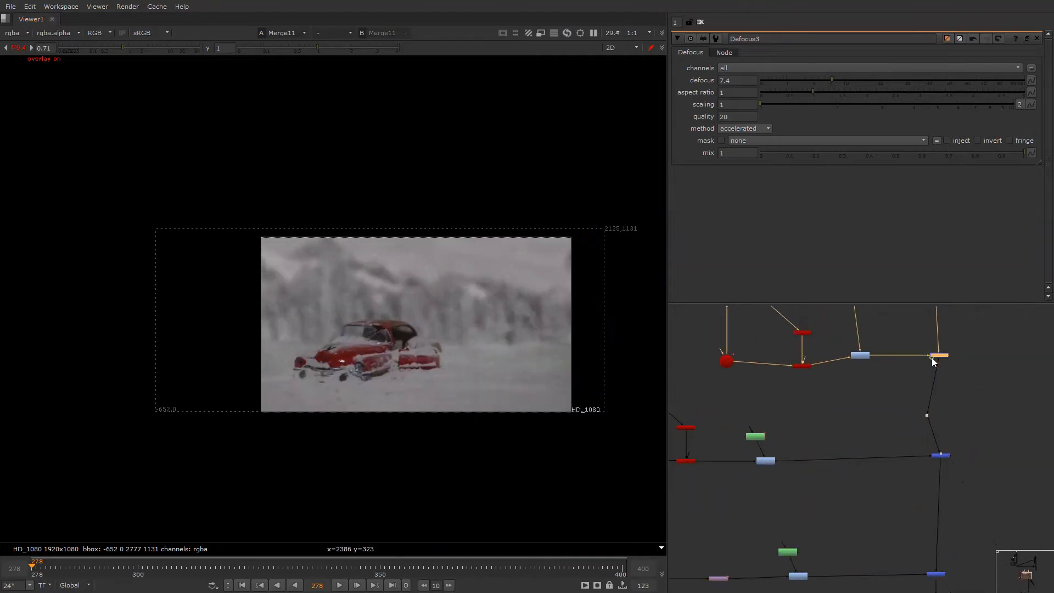
double_click(933, 355)
click(739, 112)
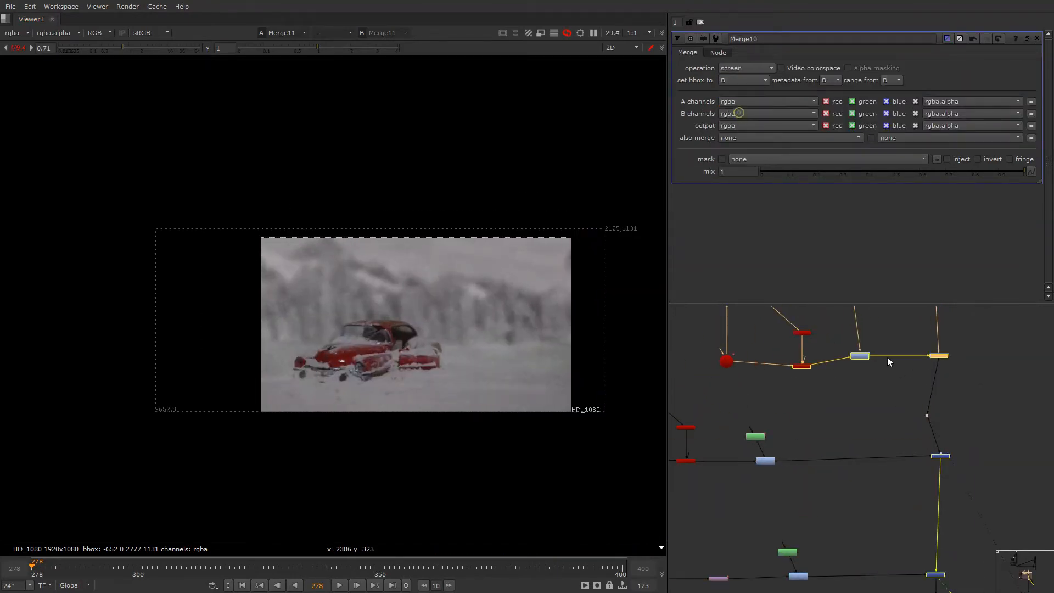
- Set the bounding box of Merge9 to B
middle_drag(987, 423, 939, 378)
scroll(891, 419, up, 3)
double_click(891, 405)
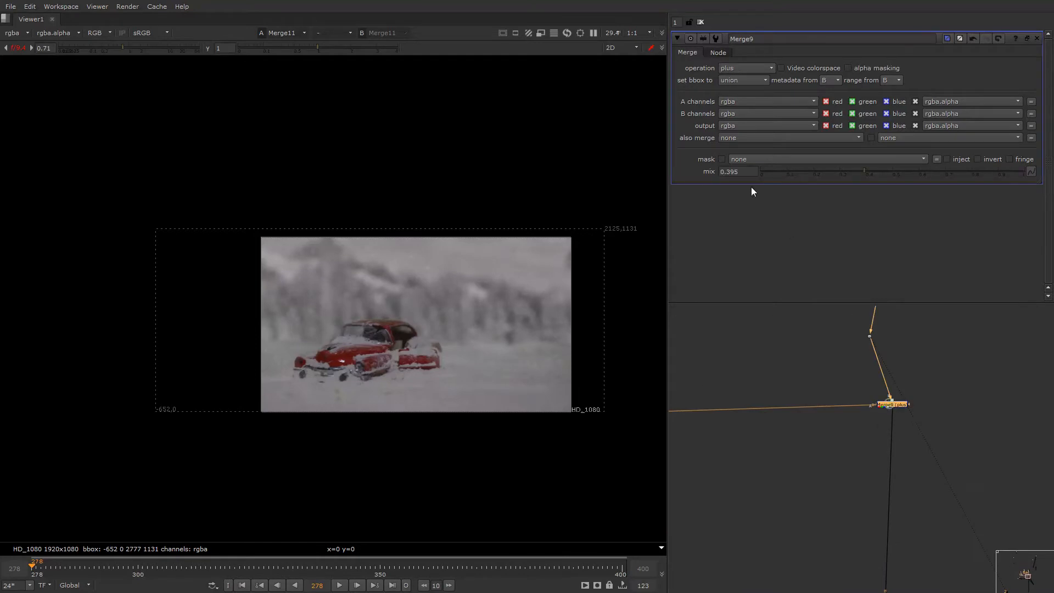
click(738, 104)
- Set the bounding box of the snow layer's Merge11 to B and leave the viewer overlay on
scroll(1002, 495, down, 3)
scroll(946, 475, up, 3)
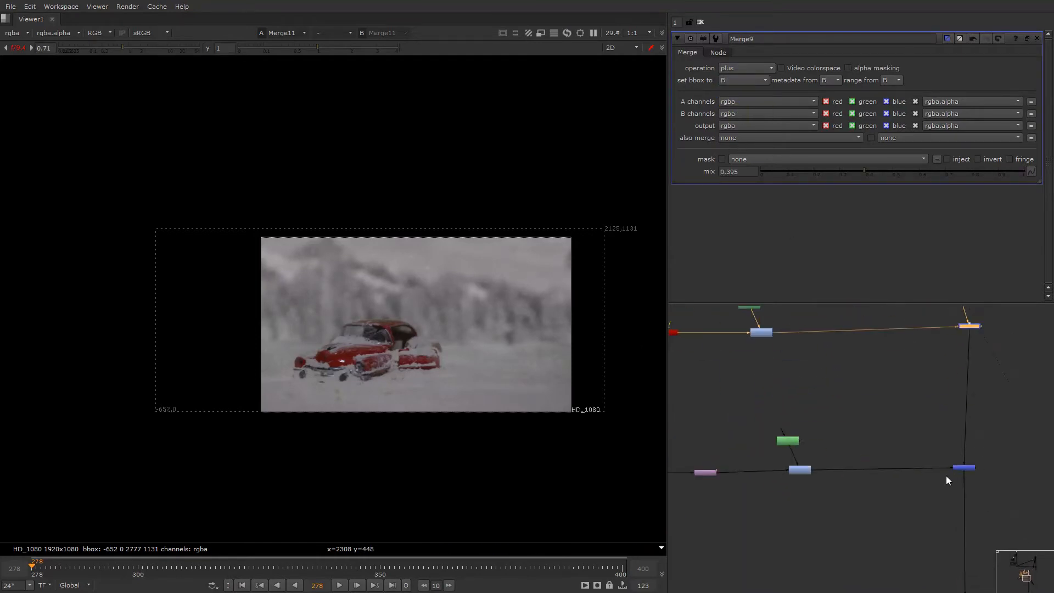
double_click(956, 468)
click(749, 81)
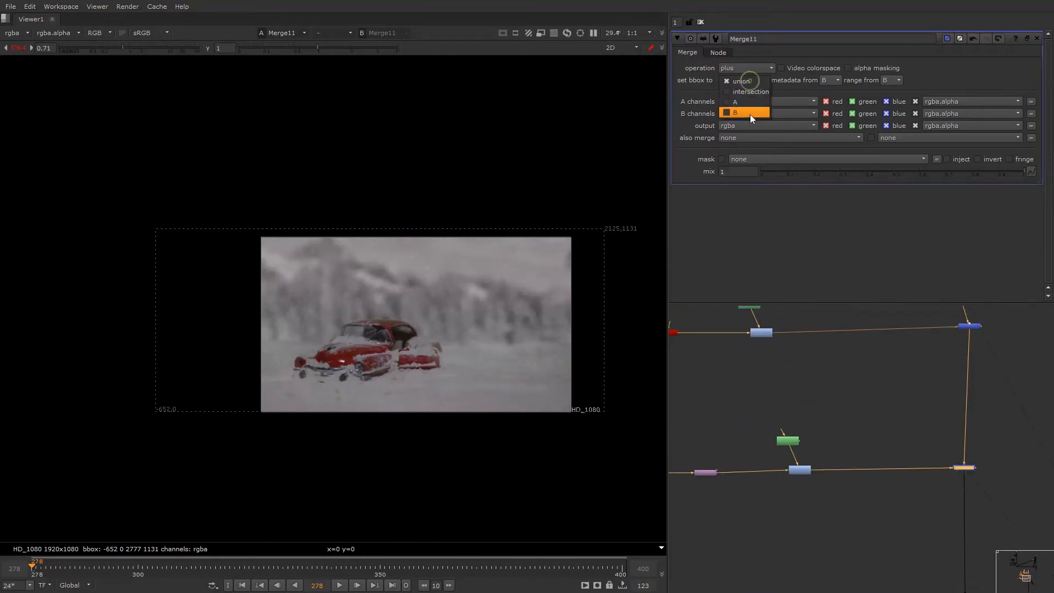
click(750, 114)
scroll(900, 395, down, 3)
mouse_move(915, 417)
middle_down()
mouse_move(936, 473)
mouse_move(875, 395)
middle_up()
drag(875, 386, 917, 434)
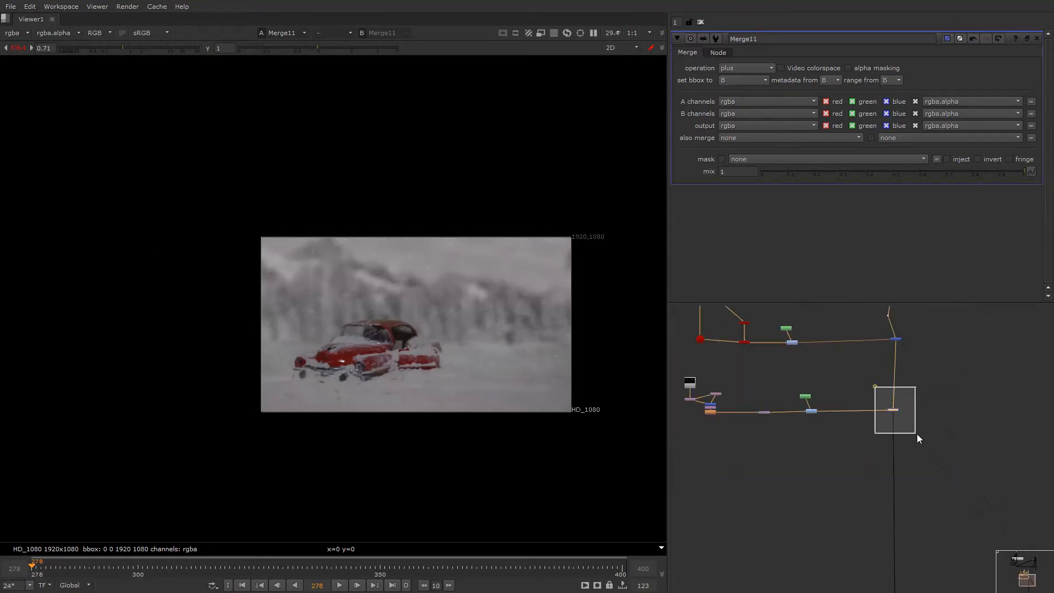
key(o)
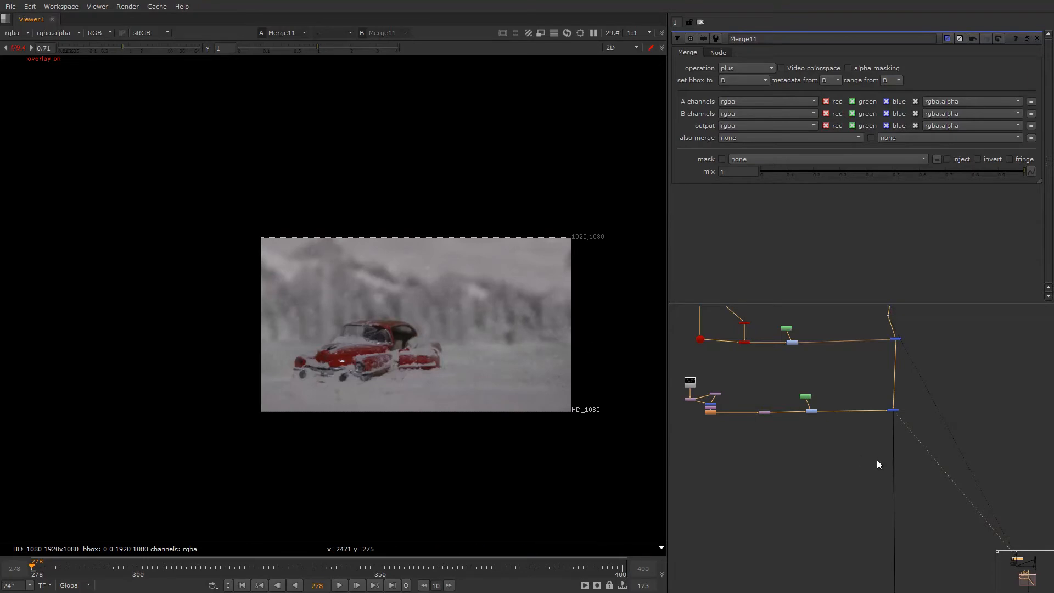
- Move the unused Read6 snow footage node to just below the Read8 snow branch
scroll(866, 438, down, 3)
scroll(858, 416, up, 1)
middle_drag(721, 422, 785, 427)
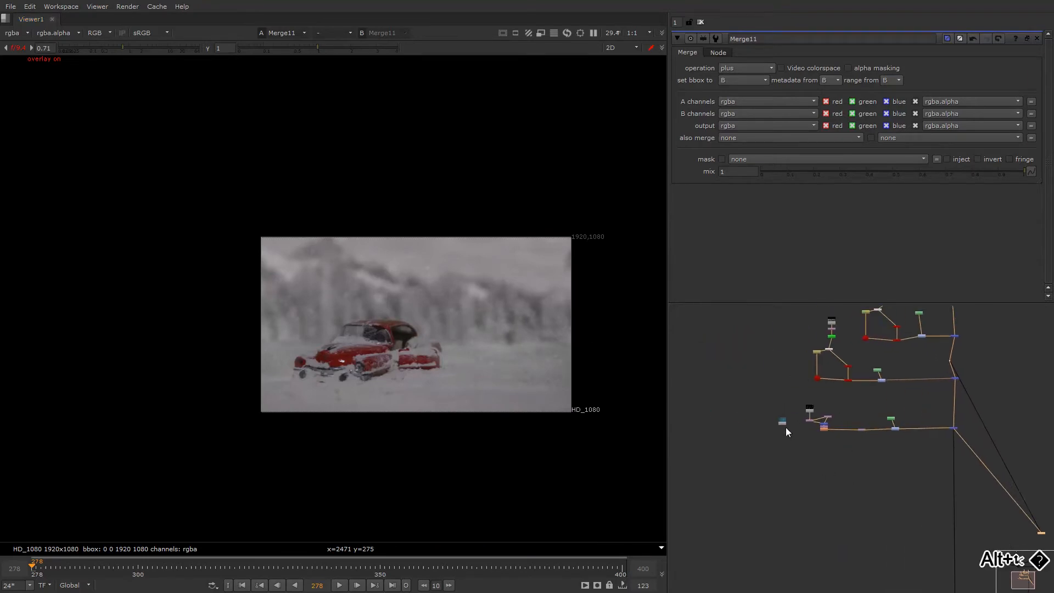
scroll(788, 424, up, 4)
drag(789, 426, 811, 473)
scroll(807, 467, down, 4)
- View the Read6 footage and add a ColorCorrect to it with the master saturation at 0
key(1)
double_click(812, 473)
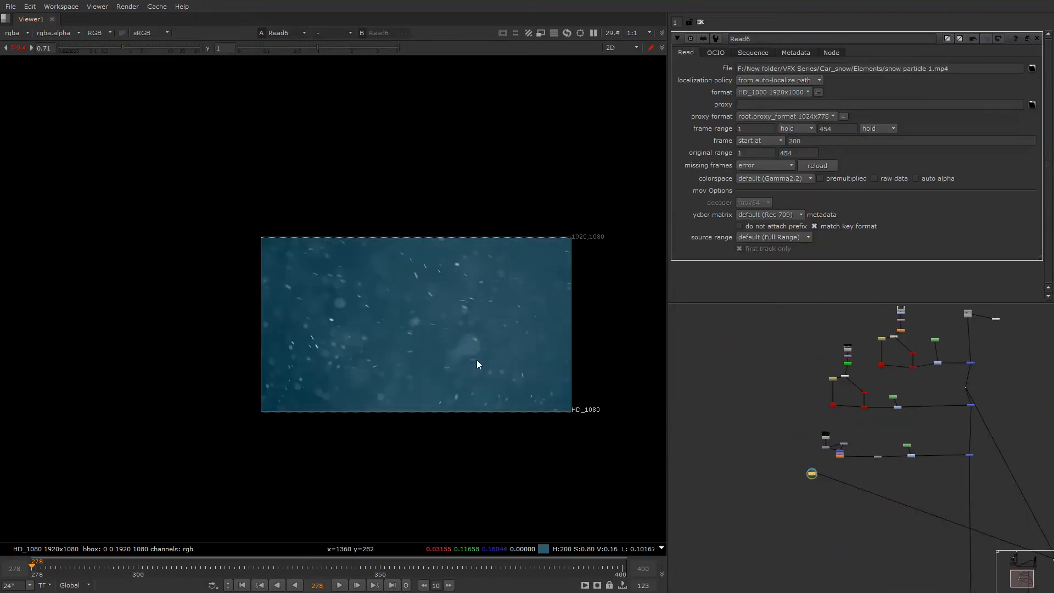
key(c)
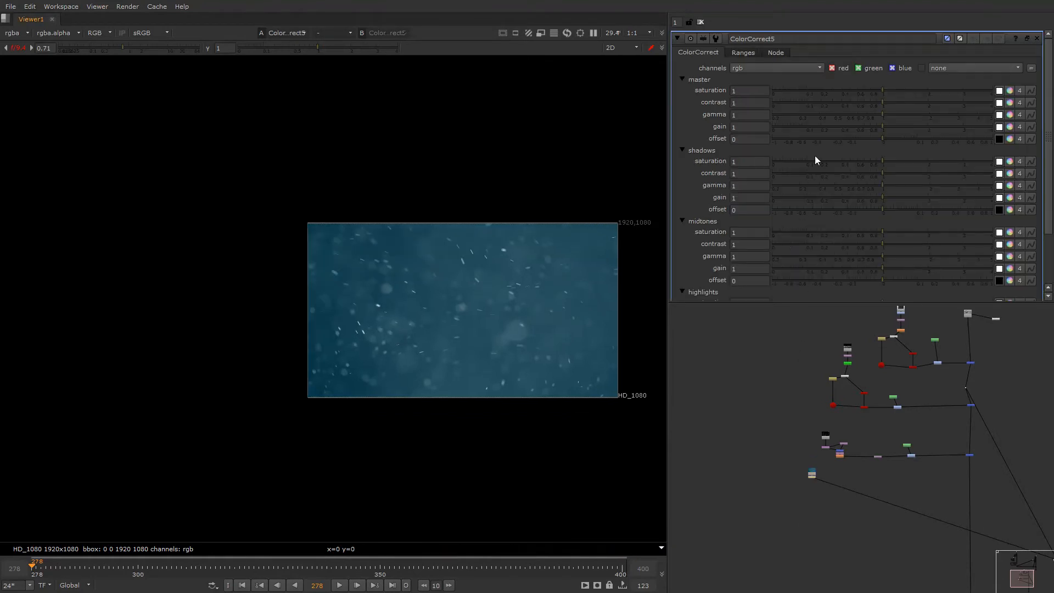
drag(825, 91, 663, 127)
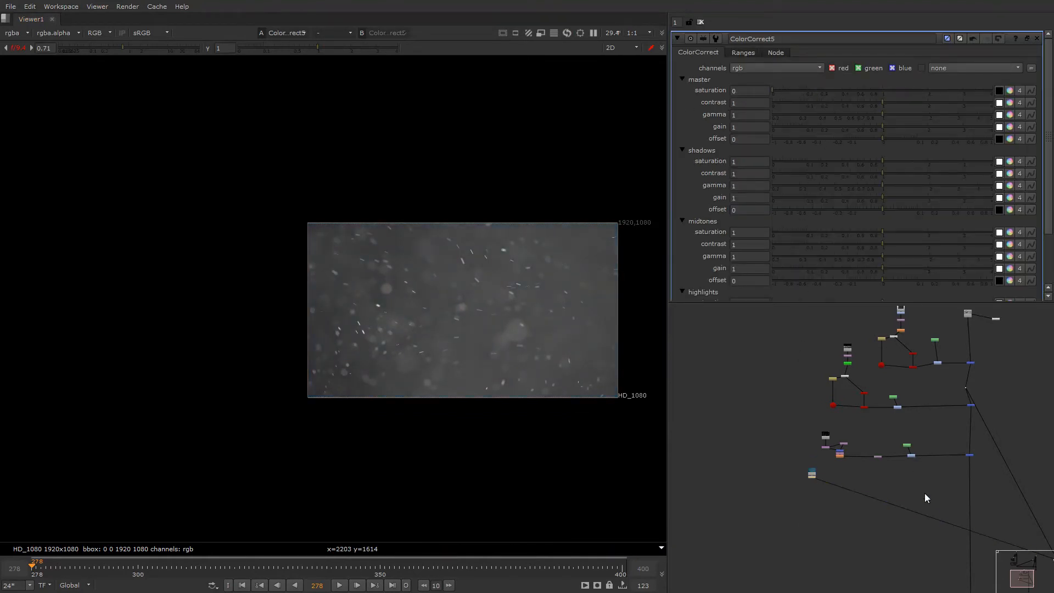
- Insert a new Merge into the main pipe below Merge11
middle_drag(960, 485, 905, 460)
scroll(905, 460, up, 3)
click(904, 459)
key(m)
drag(905, 459, 922, 462)
scroll(922, 463, up, 3)
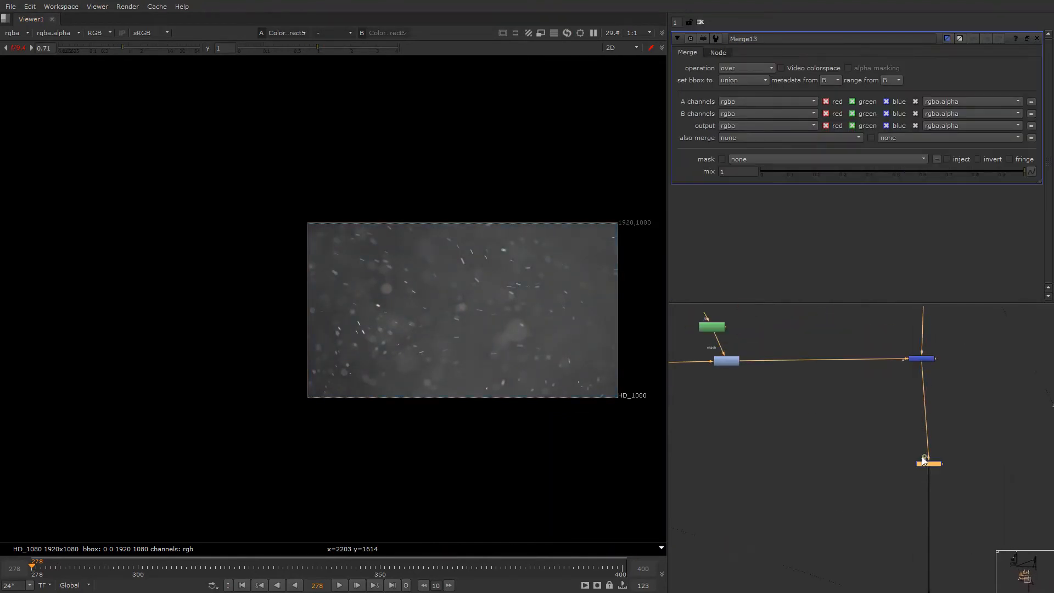
- Feed the desaturated Read6 snow into Merge13 over the car shot, view the merge, and move it slightly along the main pipe
alt+middle_drag(922, 462, 750, 446)
scroll(841, 409, up, 1)
middle_drag(1043, 446, 944, 439)
key(1)
click(839, 449)
click(897, 452)
scroll(888, 434, down, 3)
scroll(962, 445, up, 3)
scroll(949, 435, down, 4)
drag(944, 440, 946, 467)
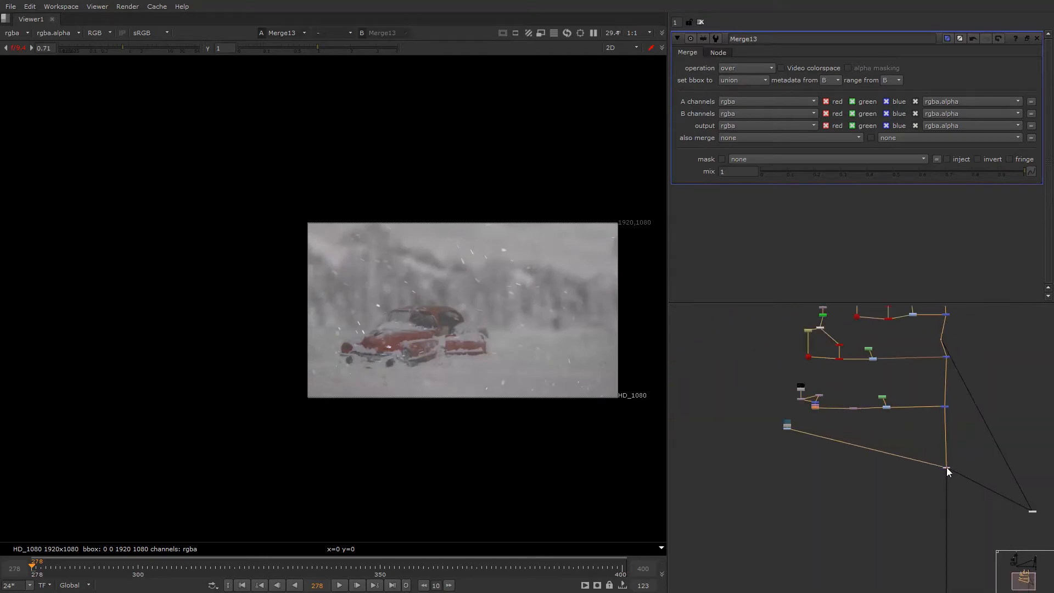
- Move the Read6 snow node and its ColorCorrect down so the branch roughly lines up with Merge13
scroll(846, 437, up, 3)
drag(717, 400, 771, 470)
drag(744, 411, 741, 427)
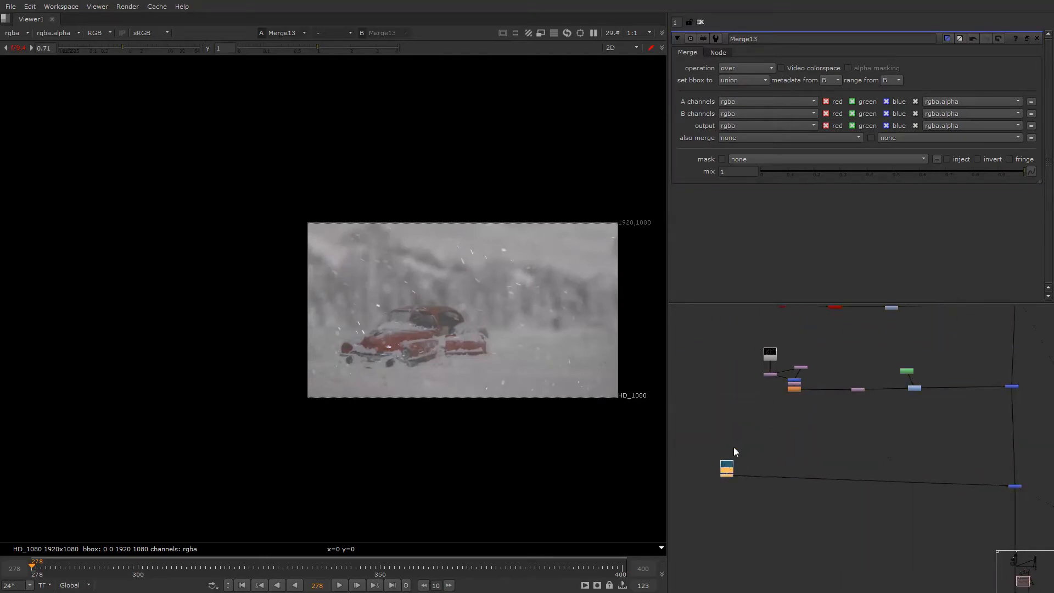
click(736, 446)
- Cut Merge13 out of the main pipe and paste it back as a separate node
scroll(848, 452, down, 4)
middle_drag(896, 453, 876, 459)
drag(877, 459, 956, 503)
scroll(922, 469, down, 3)
scroll(904, 455, up, 5)
click(924, 474)
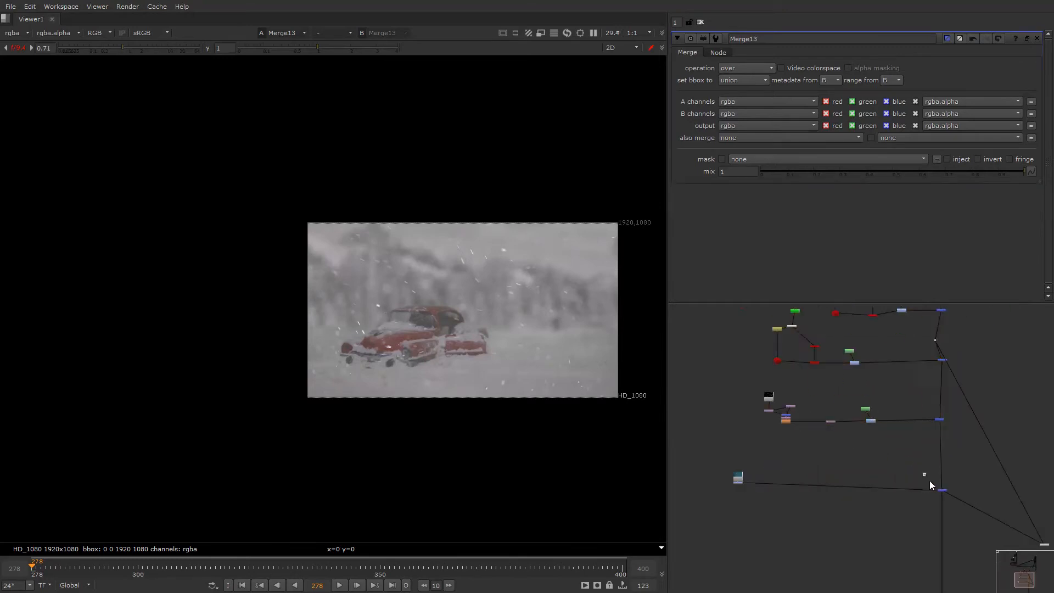
key(ctrl+x)
key(ctrl+v)
- Connect the pasted merge's B input to the car shot at the top of the main pipe and its A input to the Read6 snow branch
alt+middle_drag(889, 476, 867, 417)
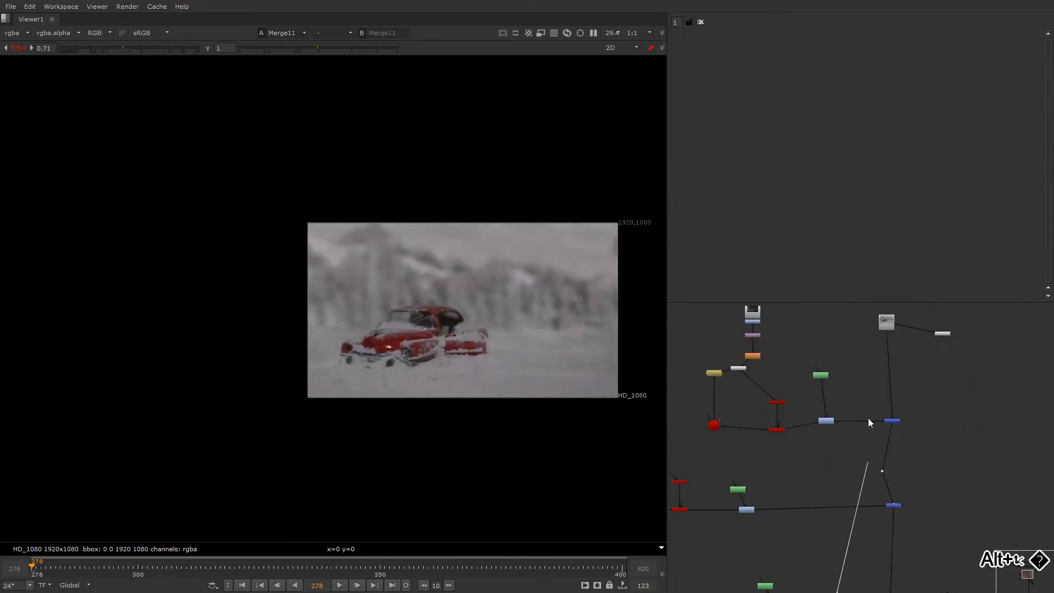
drag(868, 417, 870, 366)
scroll(868, 366, down, 5)
scroll(852, 524, up, 4)
middle_drag(852, 524, 902, 436)
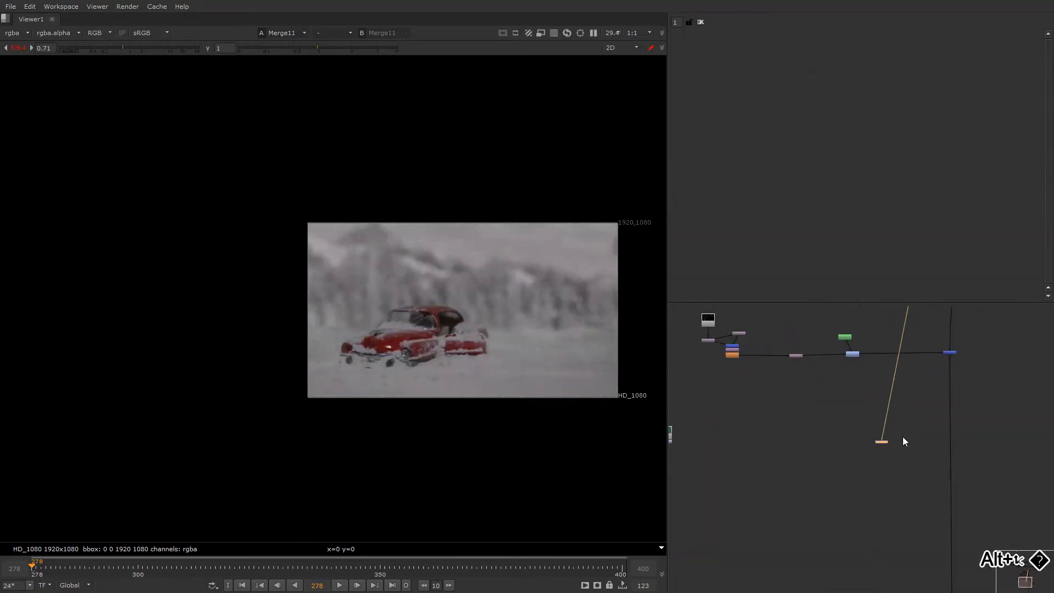
click(874, 436)
scroll(878, 441, up, 4)
scroll(788, 455, down, 5)
drag(871, 441, 696, 433)
- Copy the match-move transform from the Read8 snow branch and paste it between the Read6 branch and Merge13
scroll(739, 448, up, 5)
scroll(700, 436, down, 5)
scroll(767, 409, up, 5)
drag(767, 407, 854, 444)
key(ctrl+c)
scroll(837, 442, down, 5)
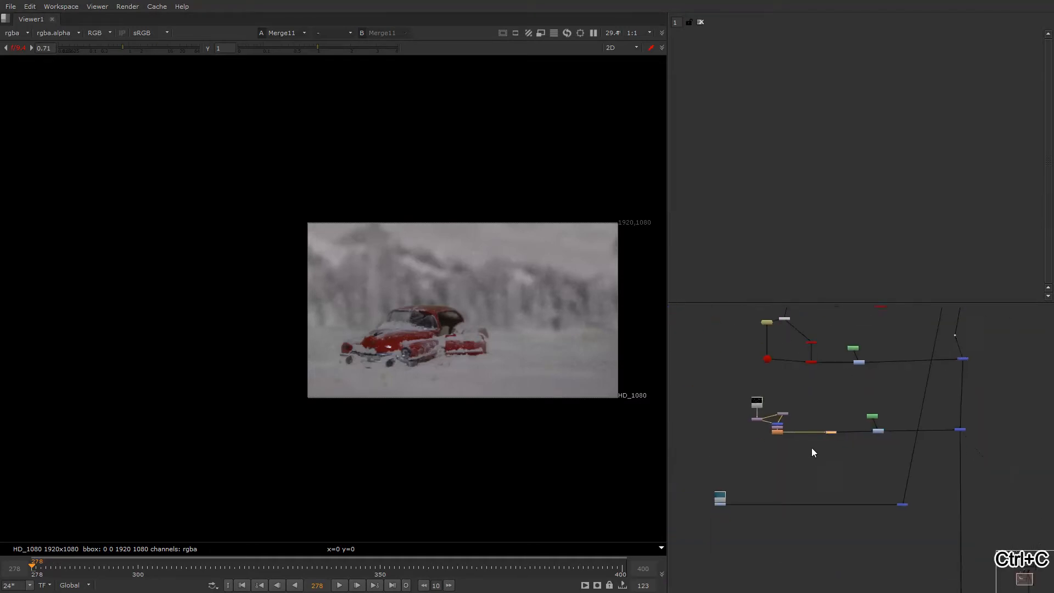
scroll(815, 445, up, 5)
key(ctrl+v)
key(ctrl+z)
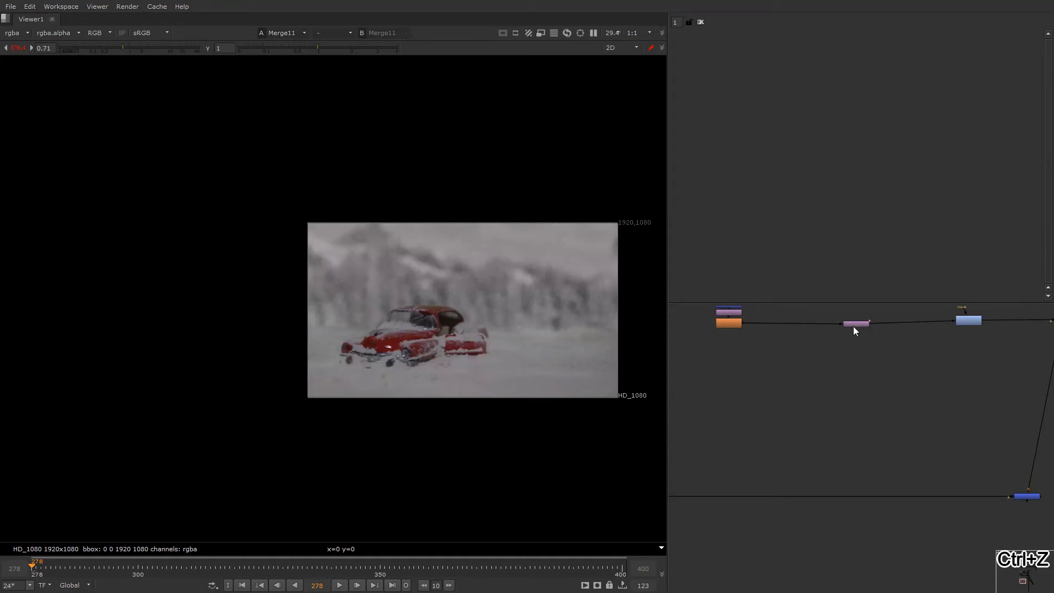
key(ctrl+c)
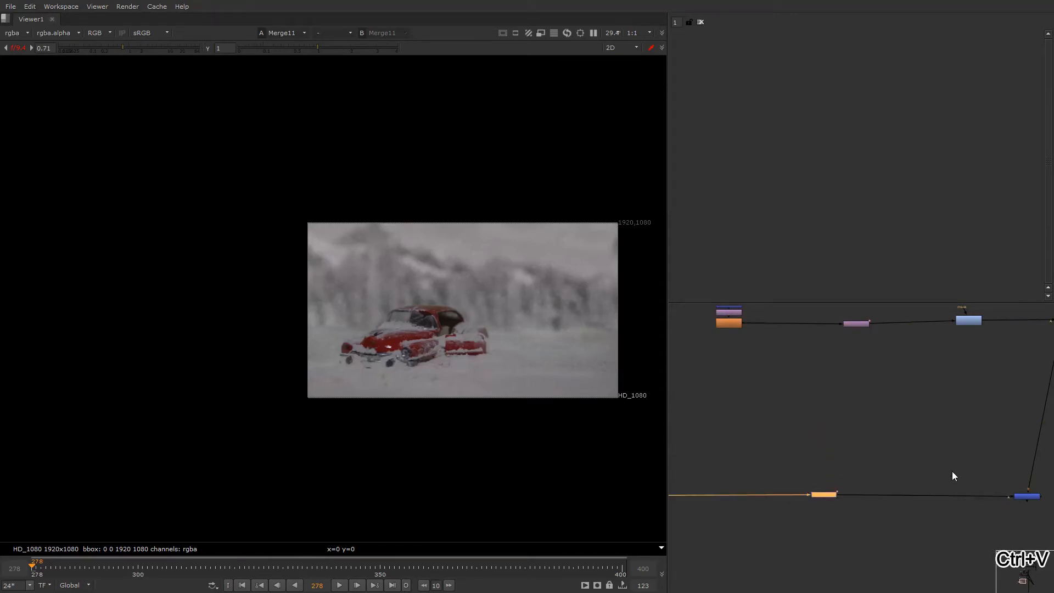
- View Merge13, set its operation to plus, and play back the snow over the car shot
click(1025, 496)
key(1)
middle_drag(979, 514, 867, 488)
scroll(915, 473, up, 1)
double_click(911, 470)
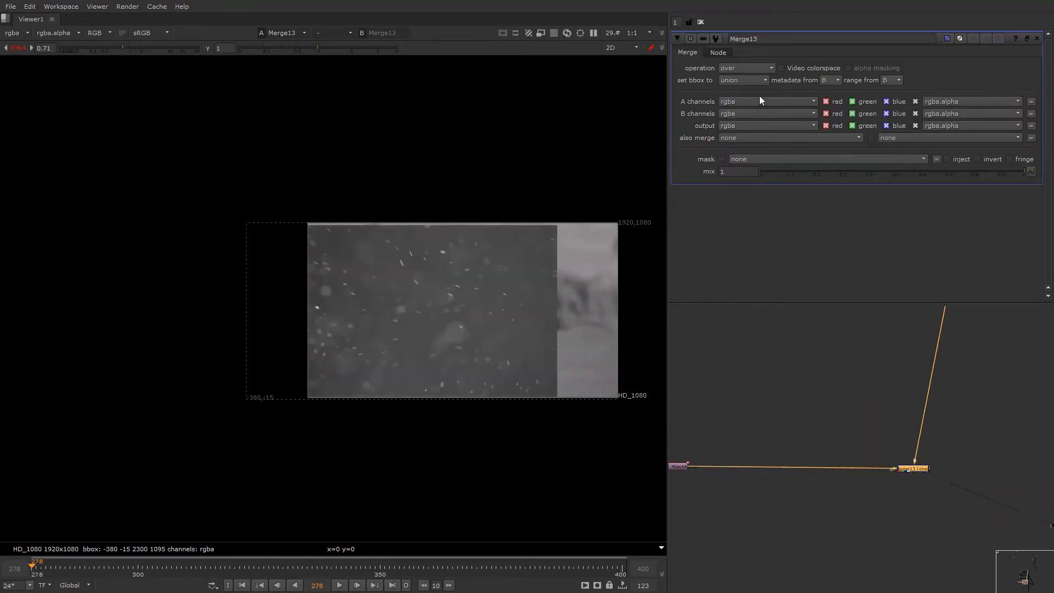
click(747, 68)
click(741, 257)
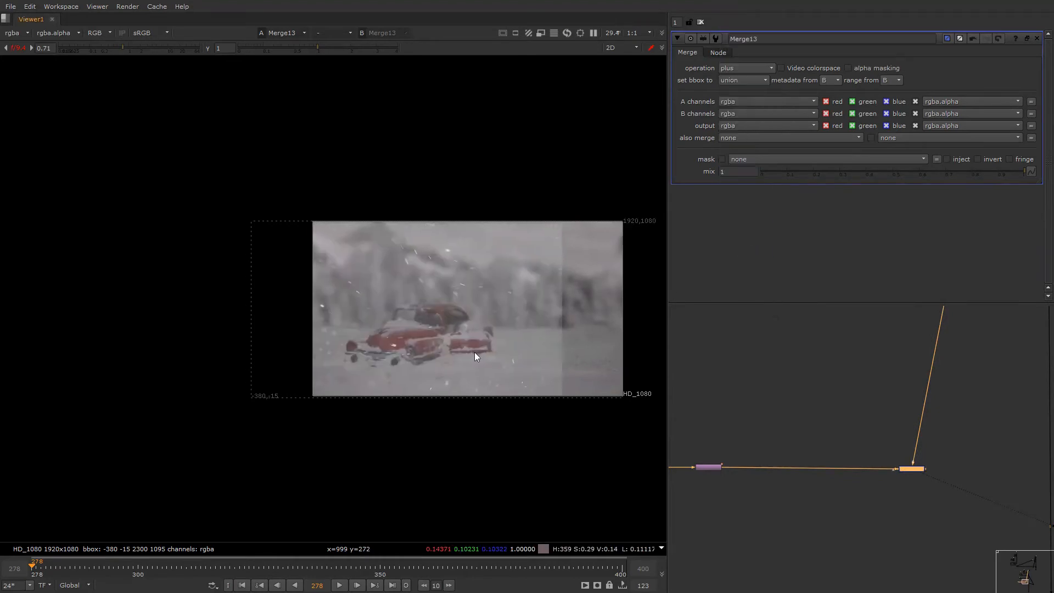
scroll(478, 338, up, 1)
key(l)
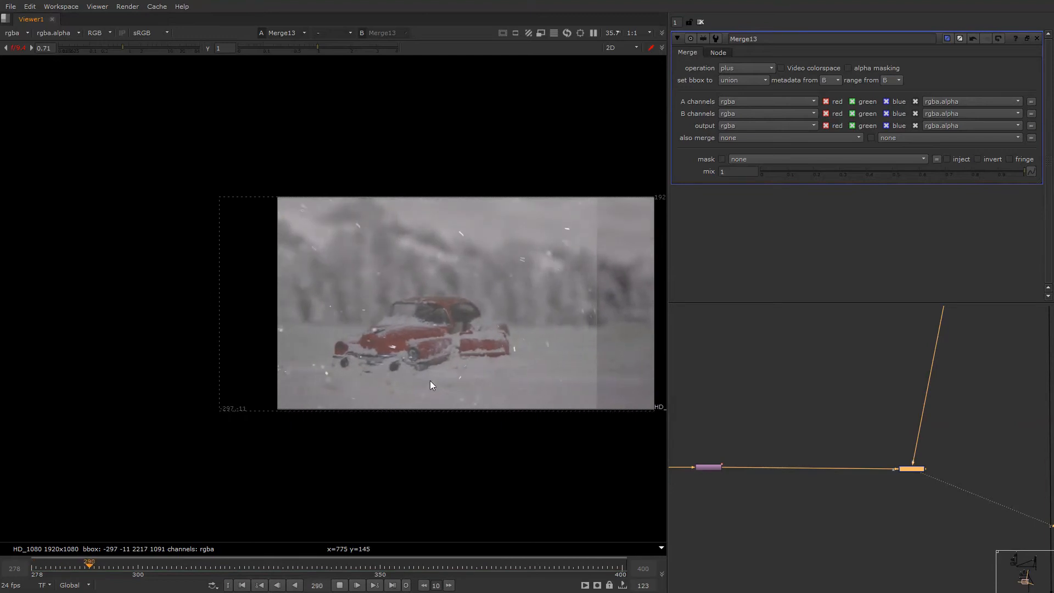
key(k)
- Key Merge13's mix at about 0.44 on frame 293 and go to frame 324
right_click(748, 175)
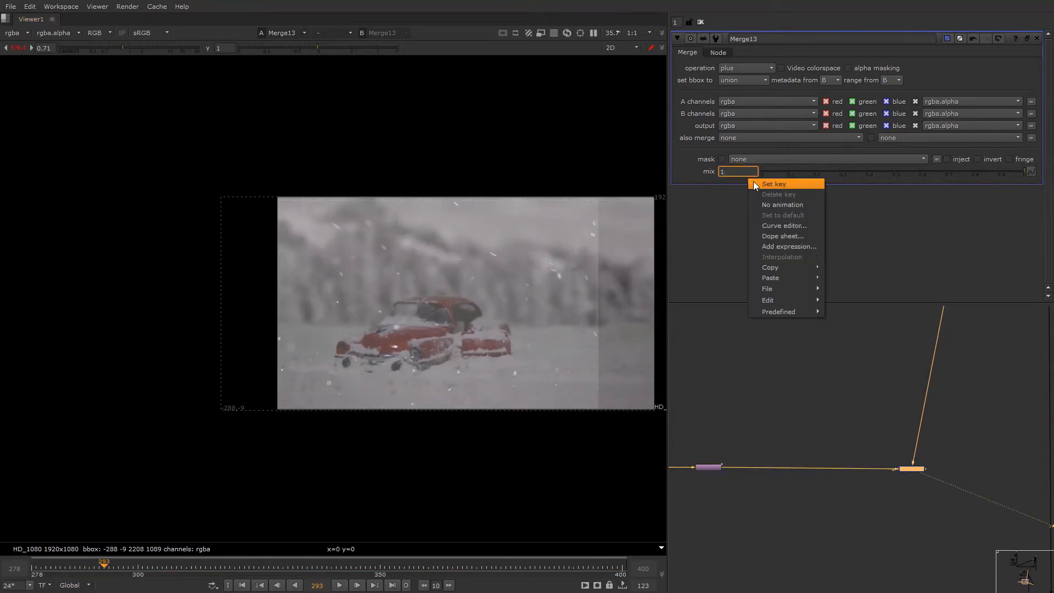
click(755, 181)
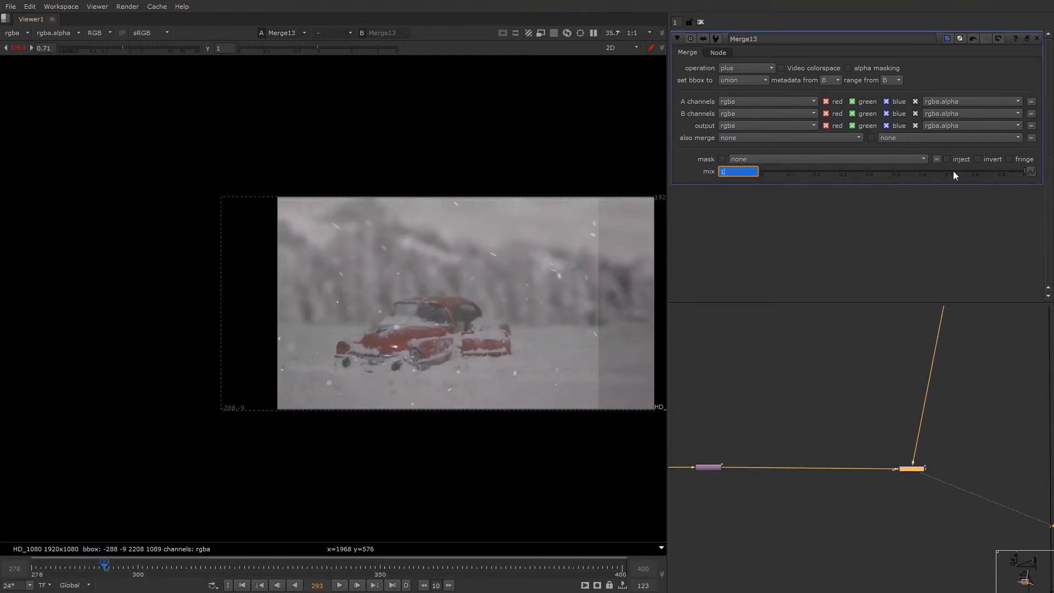
click(897, 175)
drag(896, 175, 873, 174)
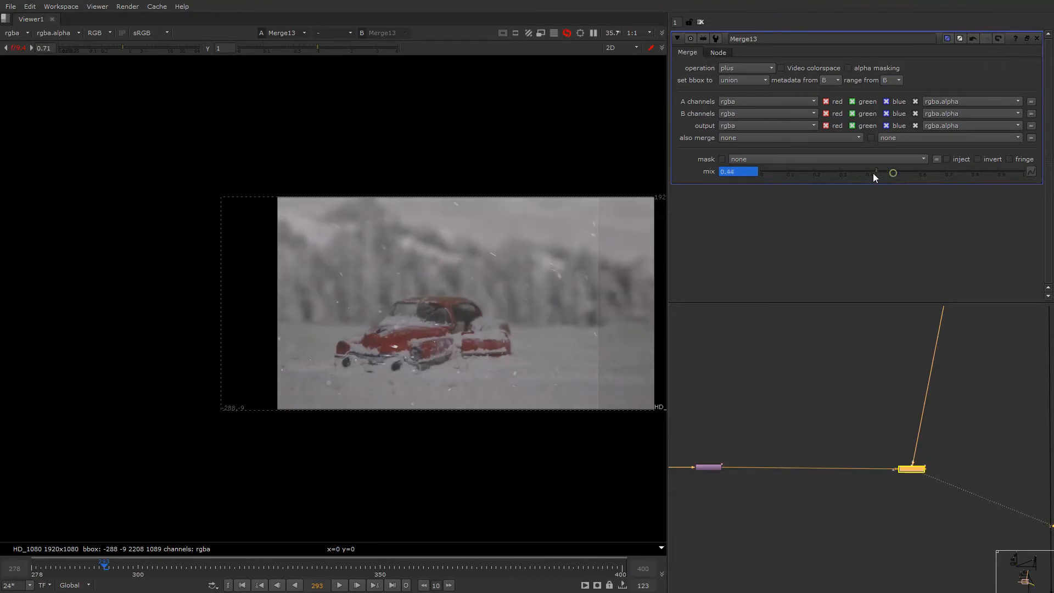
click(260, 568)
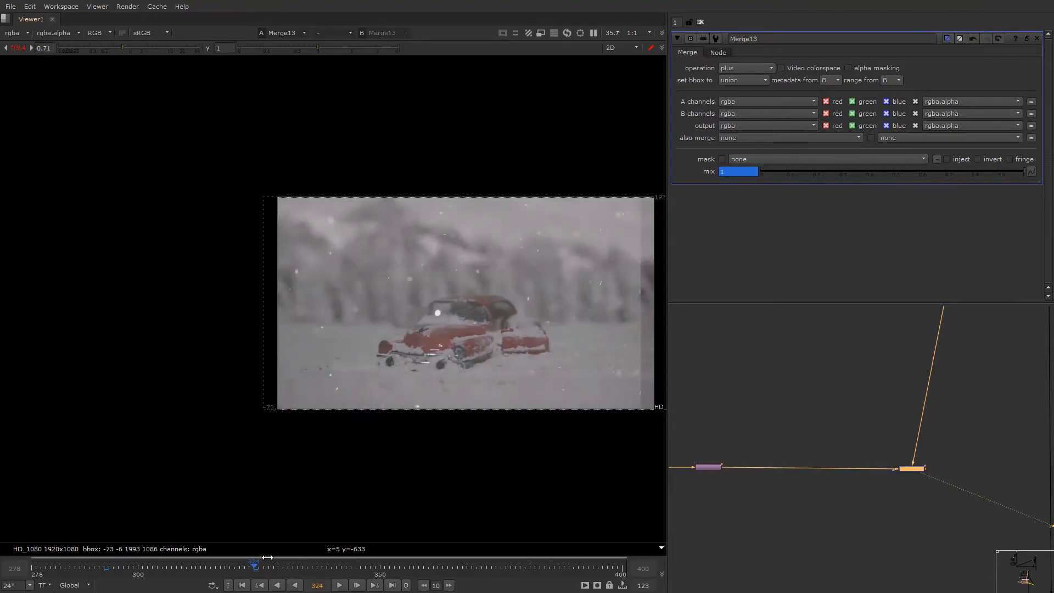
- Keyframe Merge13's mix at 0.715 on frame 278, 0.51 on frame 347 and 0.95 on frame 386
click(34, 569)
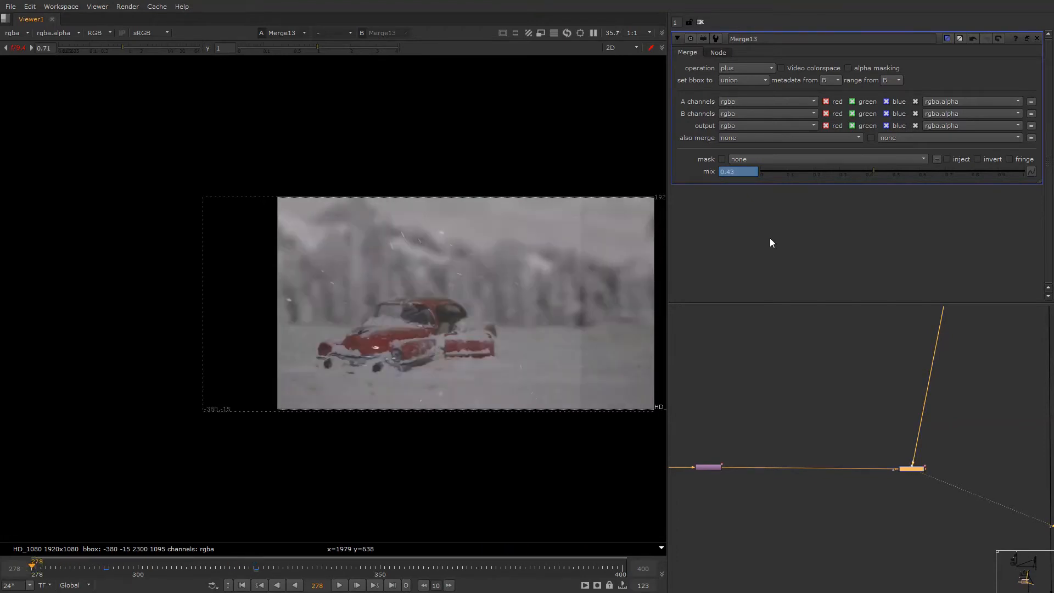
drag(925, 168, 952, 167)
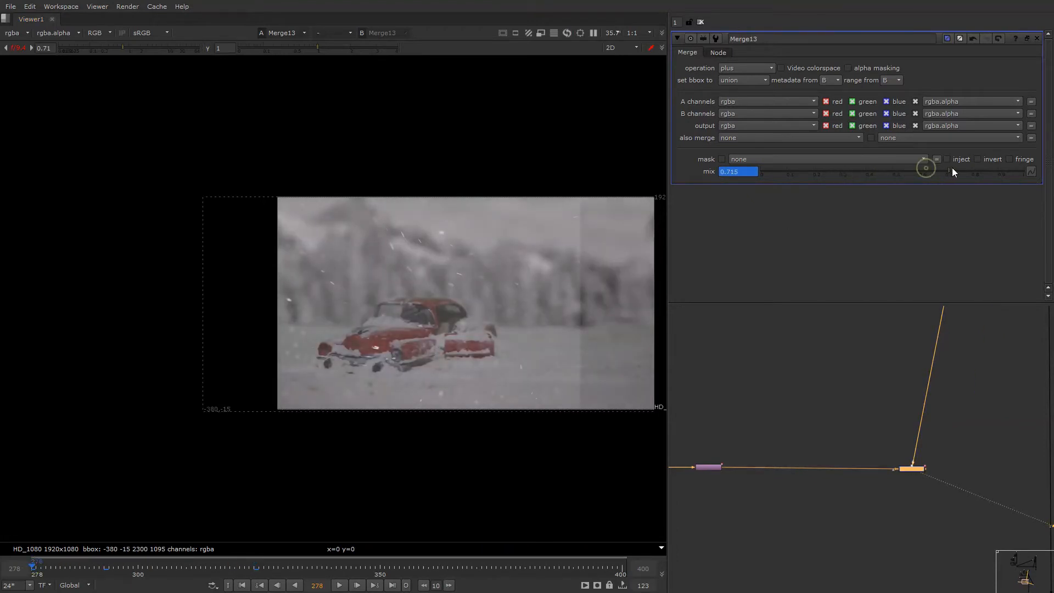
drag(320, 560, 367, 568)
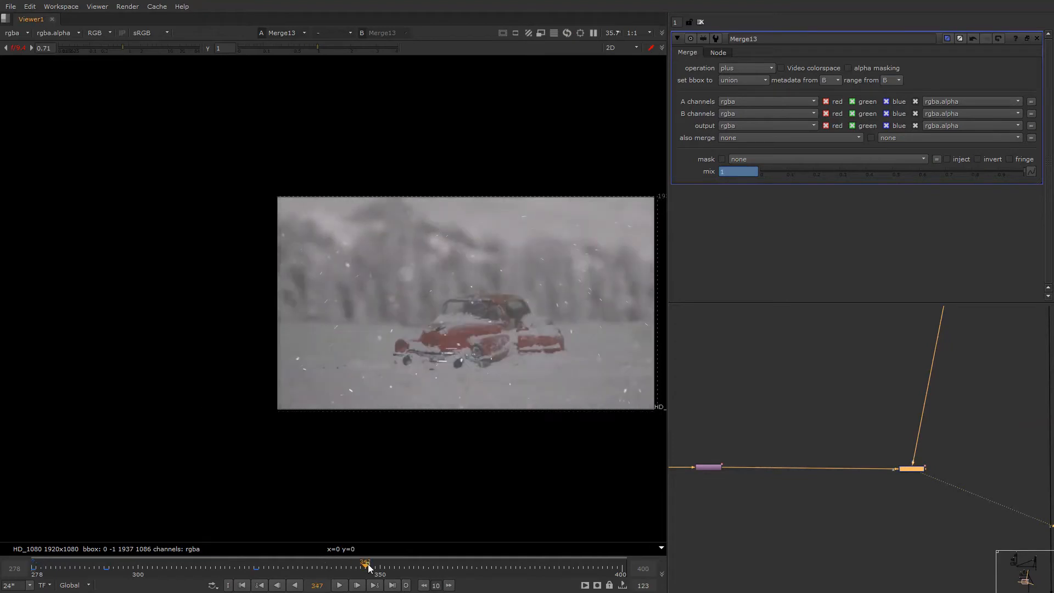
mouse_move(906, 172)
mouse_down()
mouse_move(845, 176)
mouse_move(894, 173)
mouse_up()
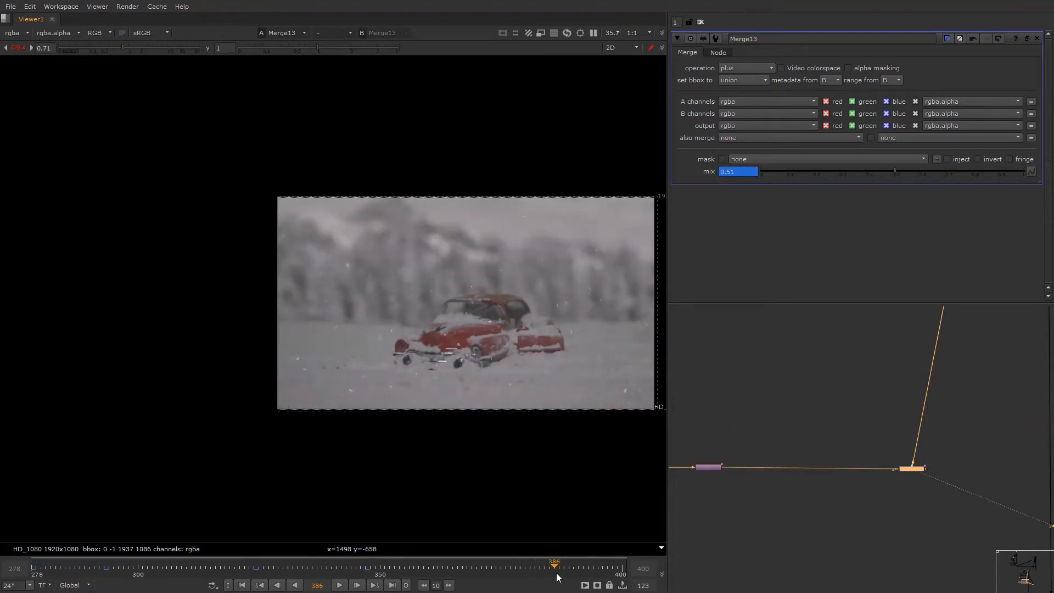
drag(987, 170, 1005, 167)
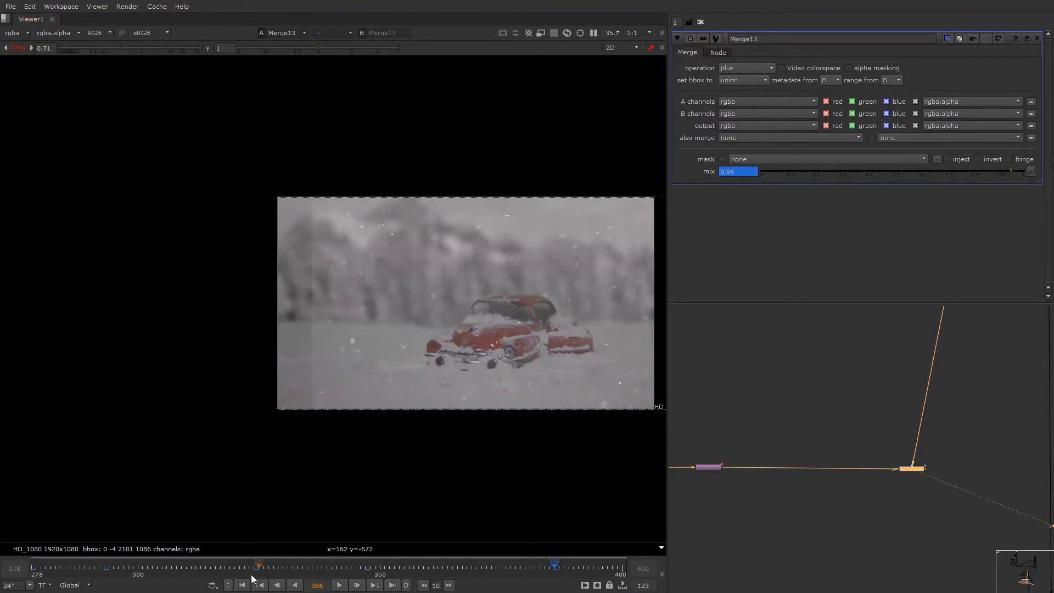
- Duplicate the upper branch's roto-masked Multiply and insert the copy just before Merge13 in the lower snow branch
drag(245, 570, 176, 570)
scroll(800, 437, down, 4)
scroll(829, 424, up, 3)
drag(797, 379, 858, 439)
key(ctrl+c)
middle_drag(827, 473, 827, 386)
click(798, 427)
key(ctrl+v)
drag(801, 449, 802, 458)
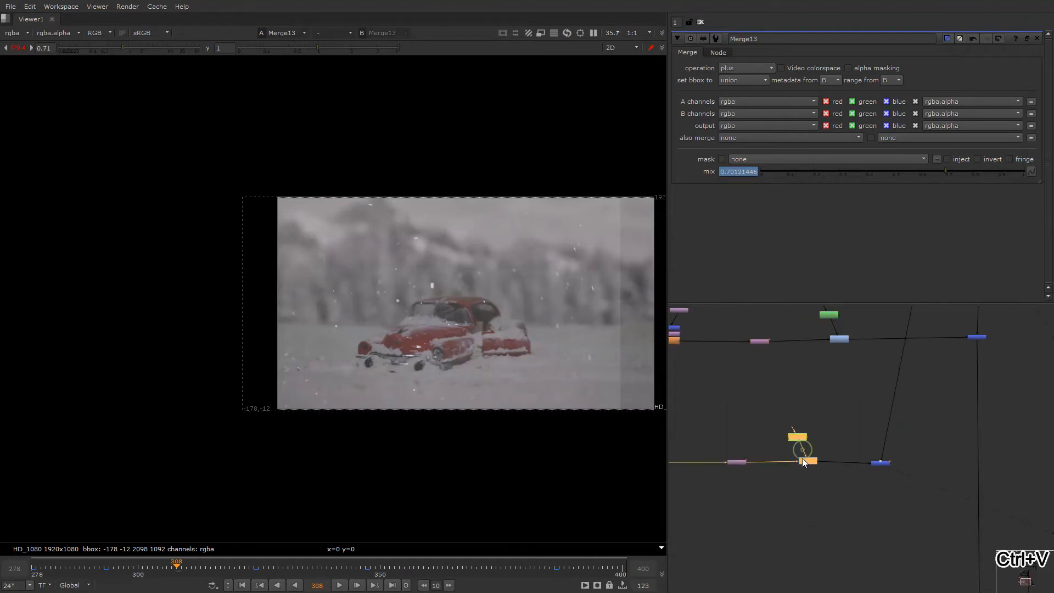
- Set the copied Multiply4's value to 0.46 and save the script
mouse_move(841, 81)
mouse_down()
mouse_move(872, 82)
mouse_move(848, 90)
mouse_up()
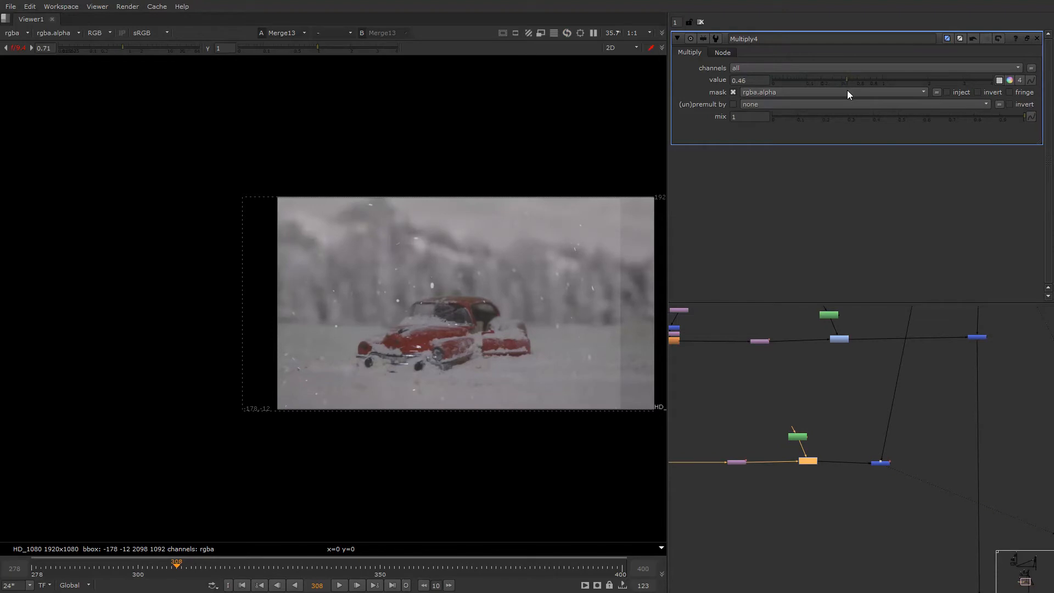
key(q)
key(q)
scroll(878, 422, down, 5)
scroll(806, 432, up, 8)
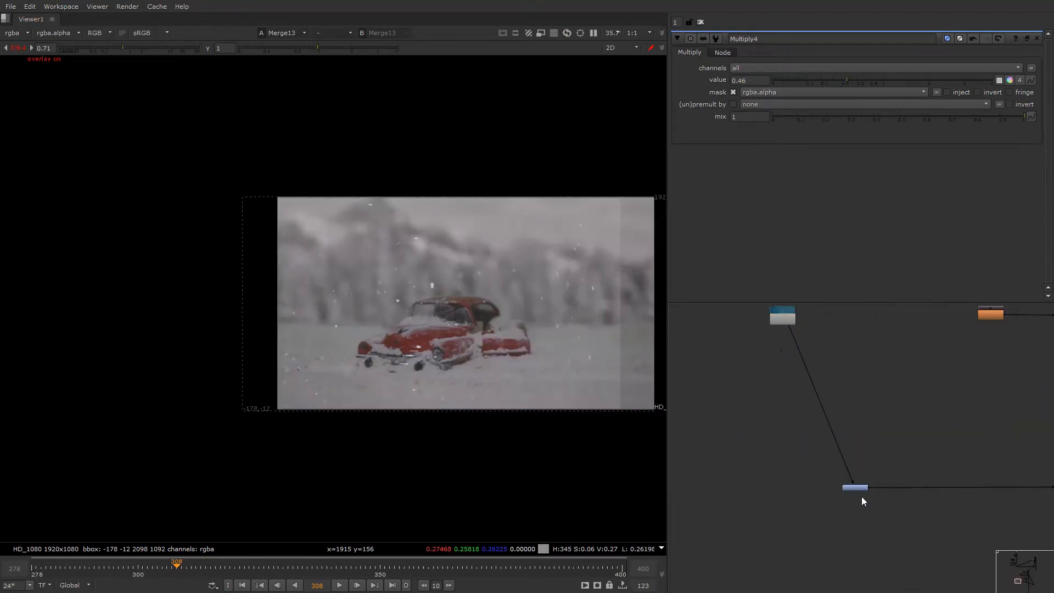
scroll(859, 493, down, 2)
key(ctrl+s)
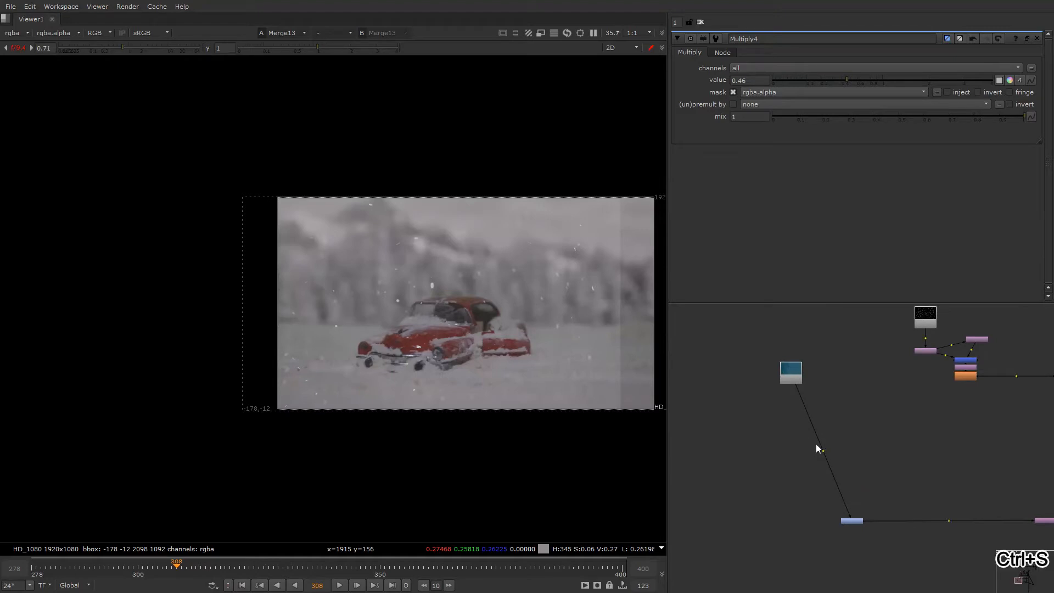
- Move the snow clip's color-correction node beneath its Read node, add a Keyer after it, and view the Keyer's alpha
middle_drag(878, 528, 831, 471)
drag(808, 466, 772, 387)
click(790, 357)
key(Tab)
text(key)
key(Return)
key(1)
key(a)
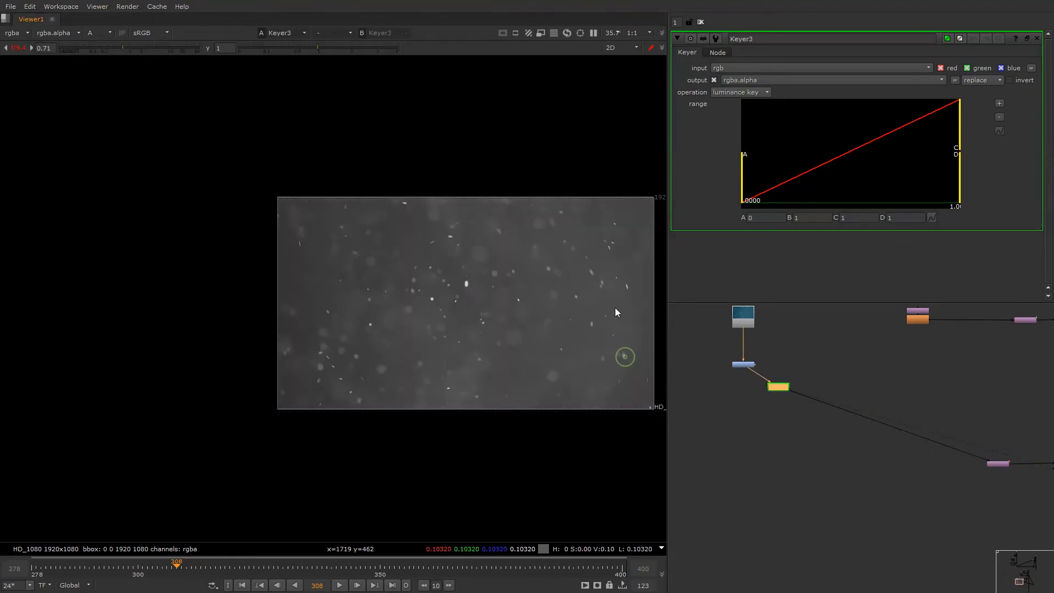
- Branch the Keyer off the main snow line and set its luminance range to A about 0.144 and B about 0.284
drag(746, 191, 794, 193)
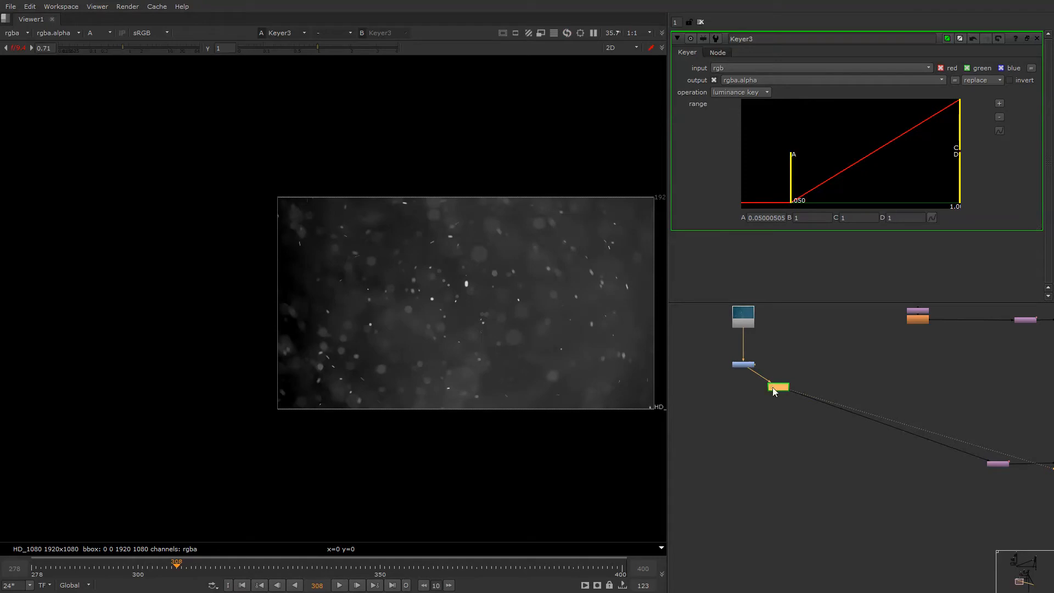
drag(776, 386, 744, 364)
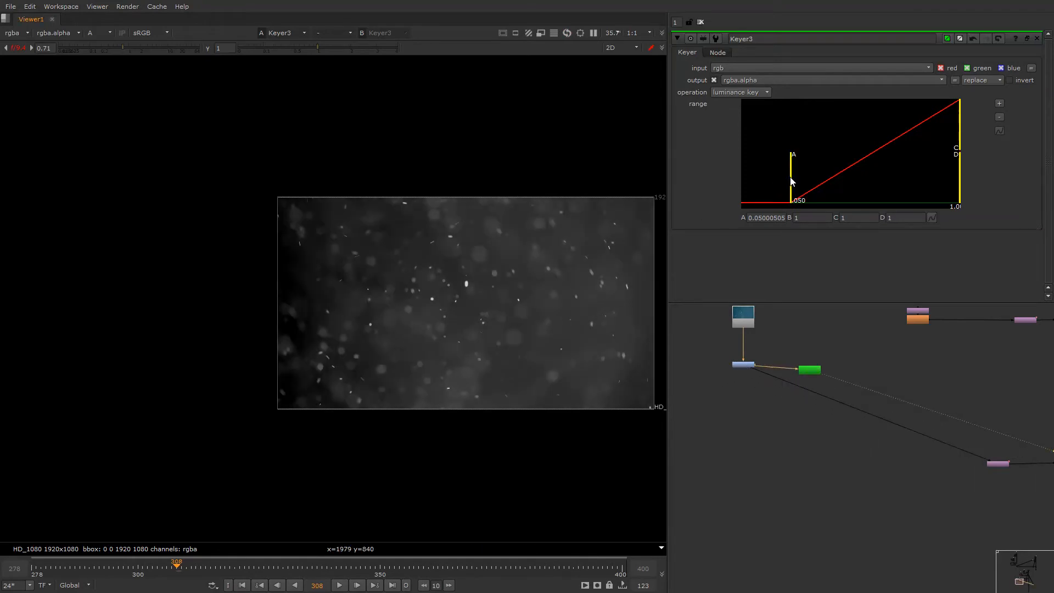
drag(791, 177, 825, 180)
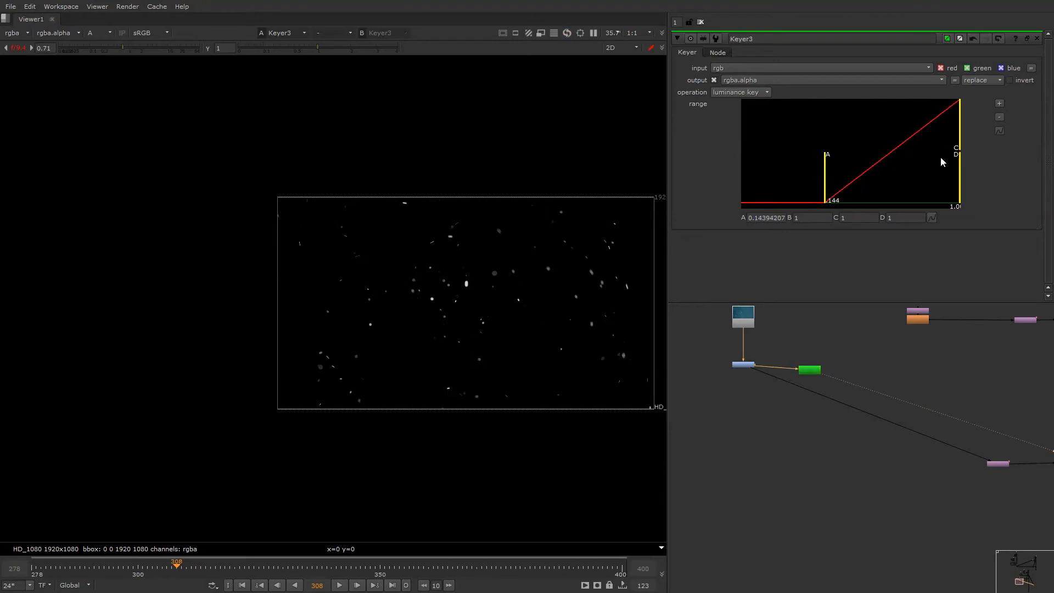
drag(940, 157, 852, 160)
- Insert a Grade node after the color correction in the snow branch and mask it with the Keyer
scroll(824, 366, up, 3)
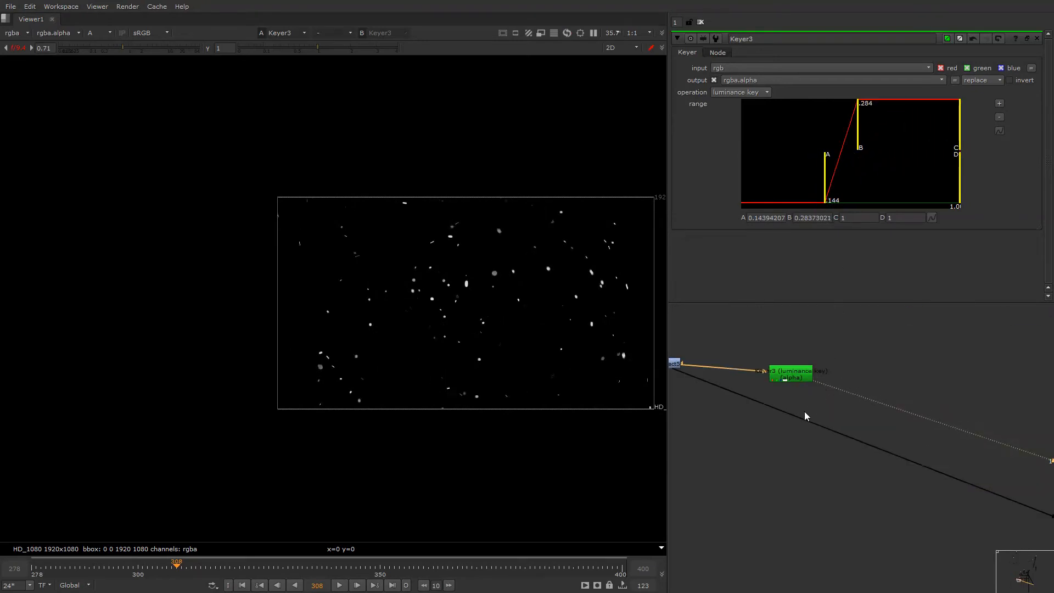
key(g)
drag(825, 414, 796, 416)
- View the Merge13 result in full color and set the masked Grade's gain to 0.41
scroll(825, 399, down, 4)
scroll(875, 395, down, 3)
middle_drag(883, 412, 805, 390)
scroll(858, 406, up, 3)
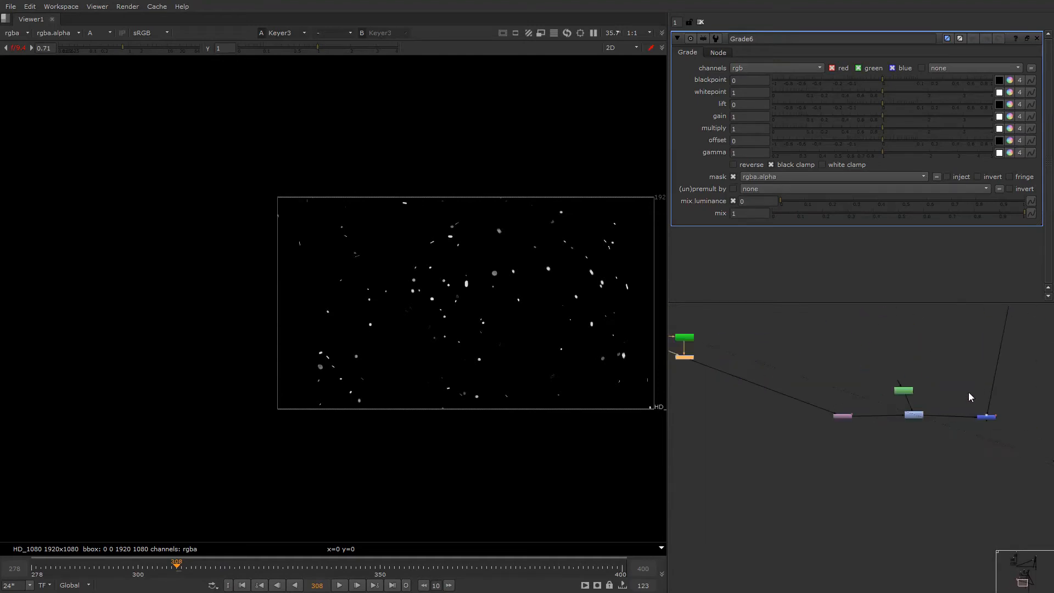
click(985, 416)
key(1)
key(a)
scroll(838, 413, up, 4)
click(838, 413)
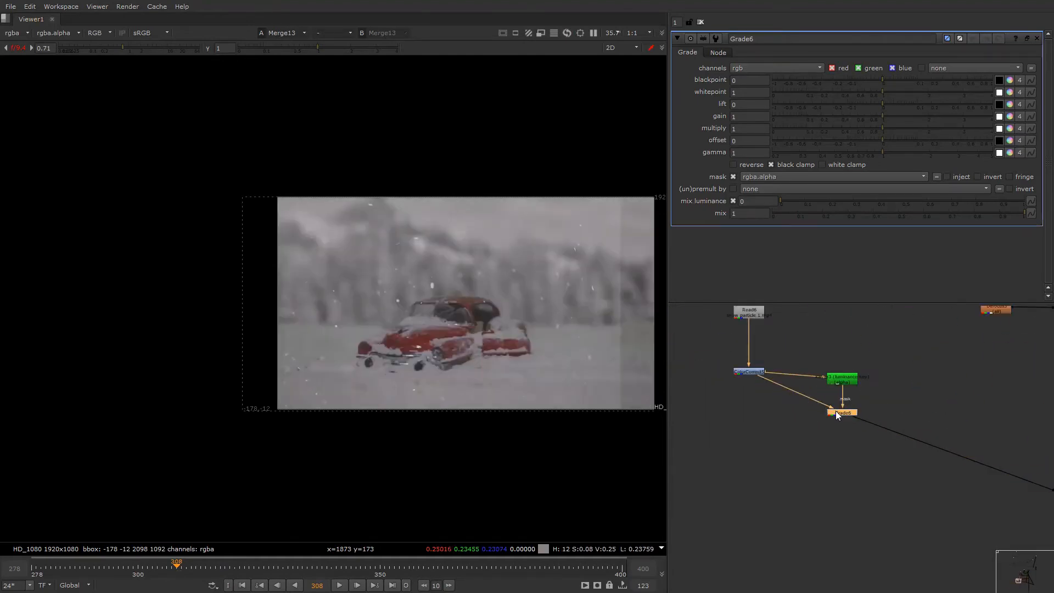
drag(849, 121, 837, 122)
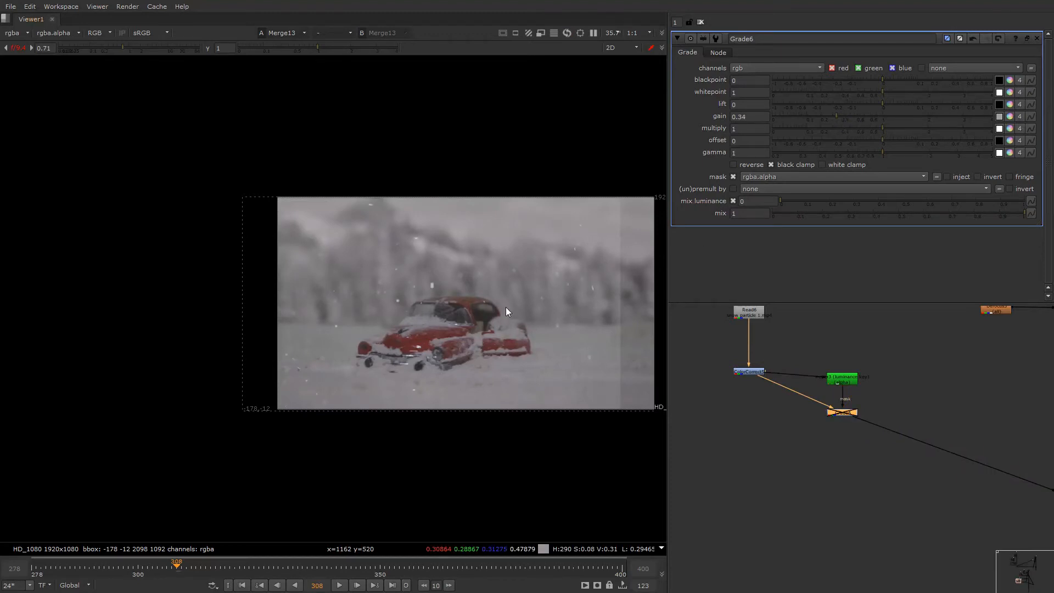
click(842, 117)
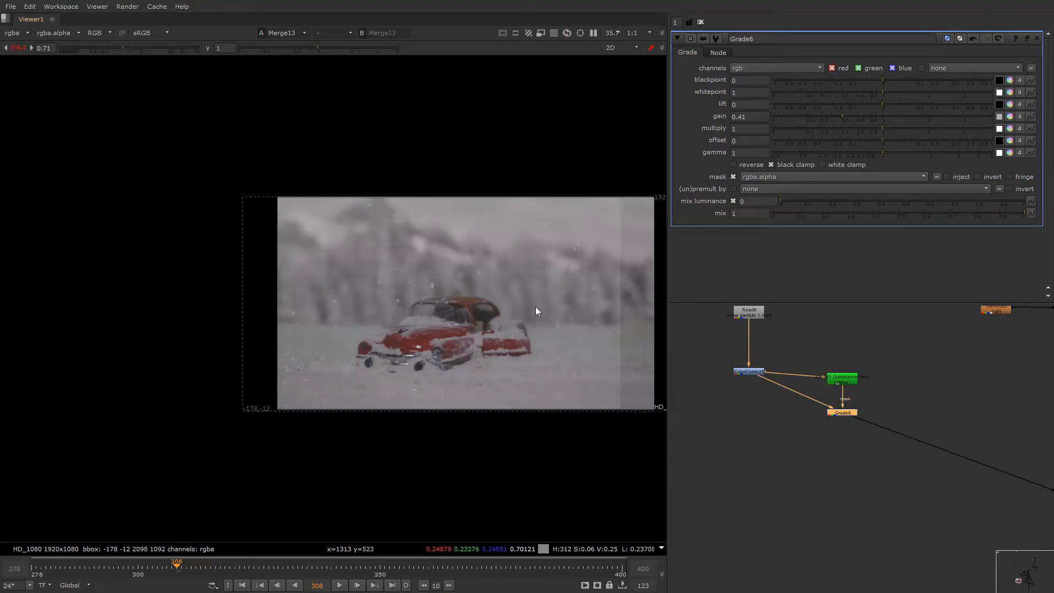
- Insert a Defocus node between Multiply4 and Merge13 and mask it with a new Roto node
scroll(877, 434, down, 4)
alt+middle_drag(877, 433, 965, 458)
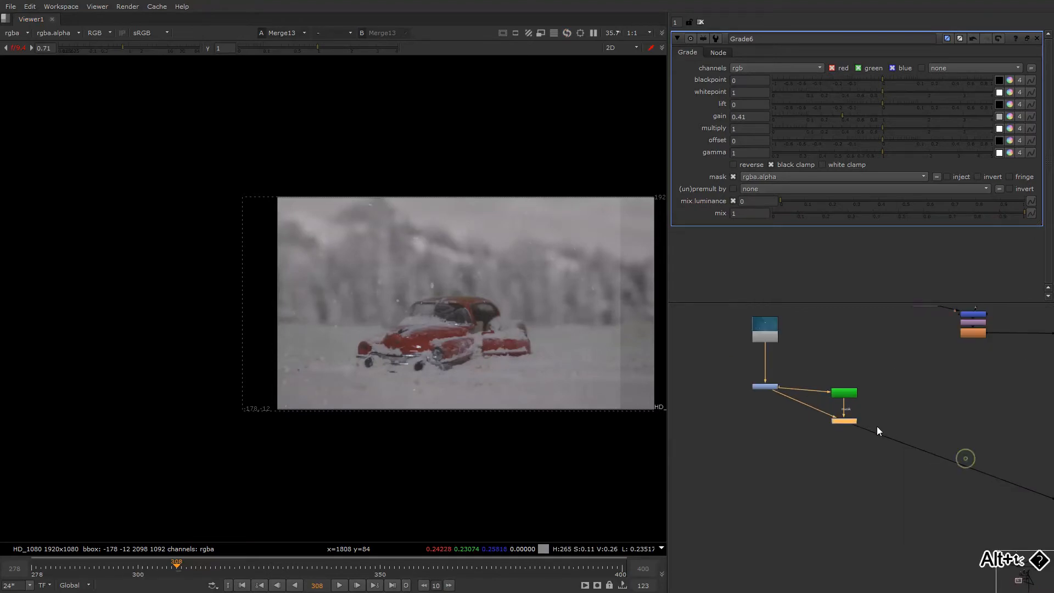
key(q)
key(q)
scroll(775, 439, down, 5)
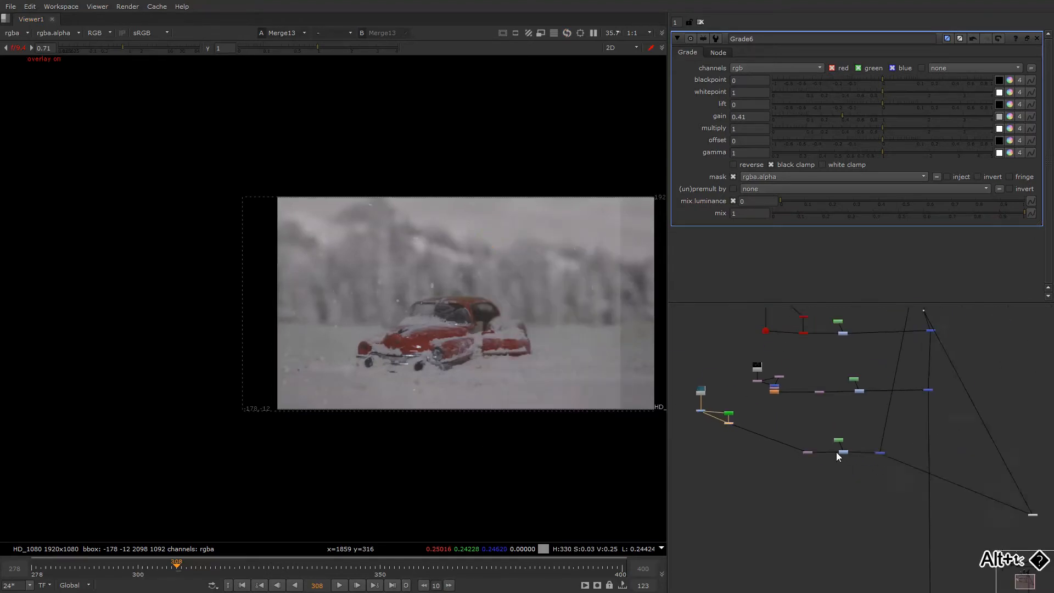
scroll(840, 452, up, 4)
drag(908, 456, 966, 454)
click(918, 428)
key(Tab)
text(de)
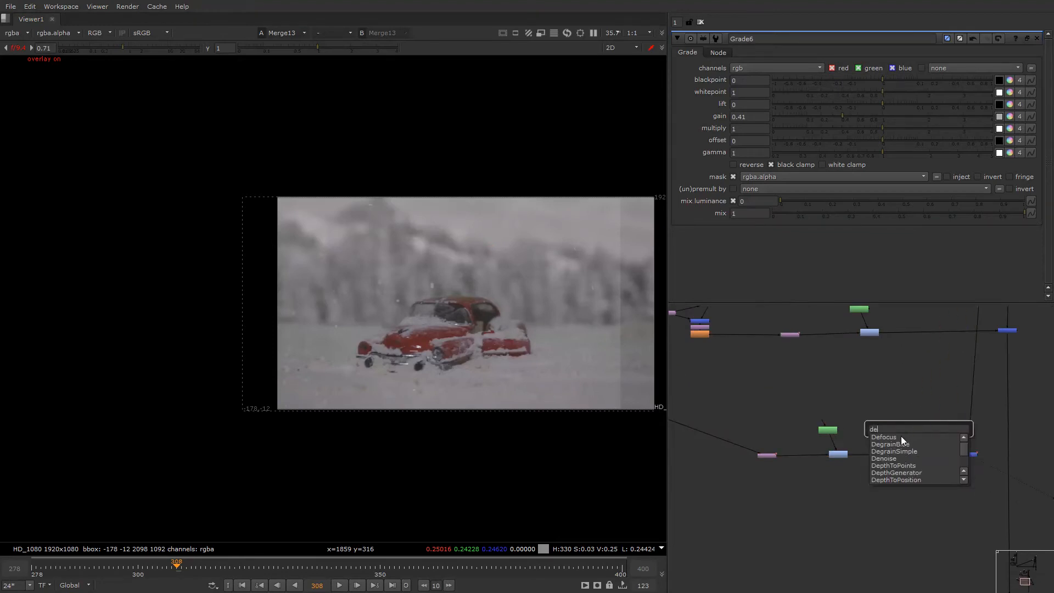
click(900, 436)
key(o)
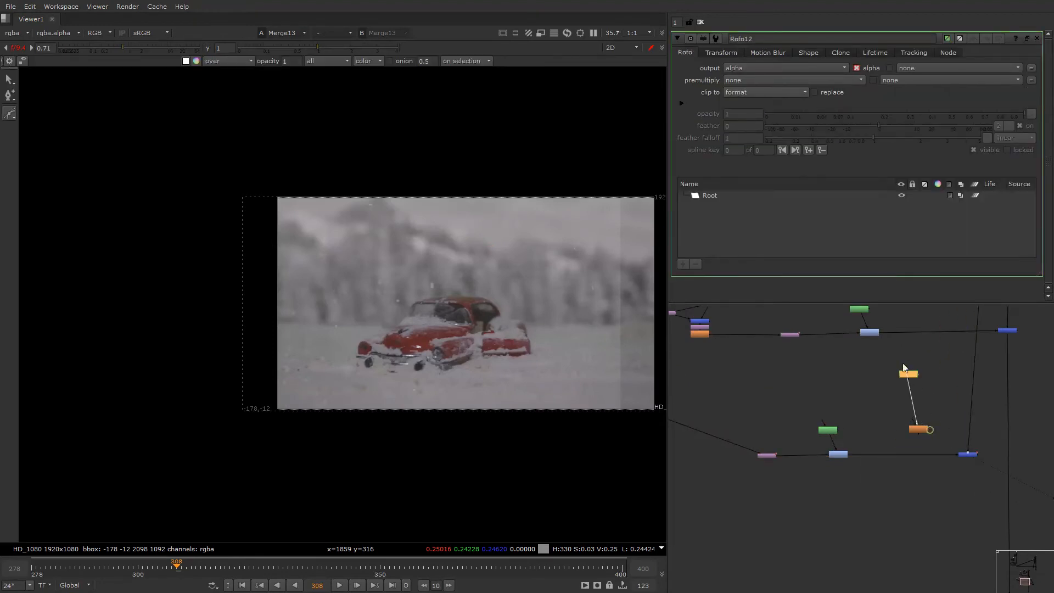
drag(918, 429, 912, 457)
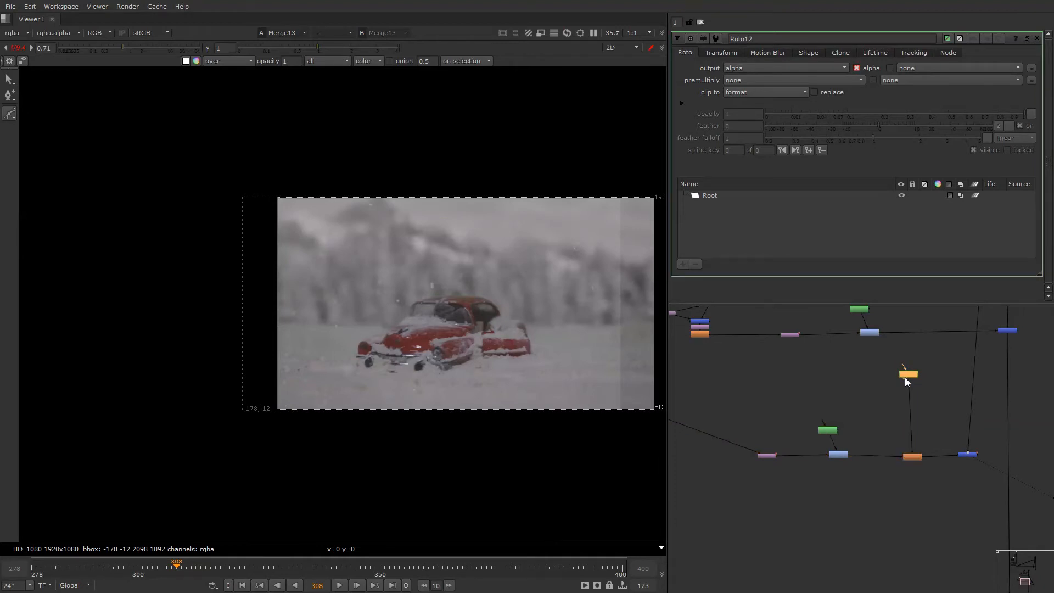
- Draw a closed Bezier shape covering the snowy ground along the frame's lower edge and extending beyond the frame
click(905, 377)
scroll(307, 378, down, 2)
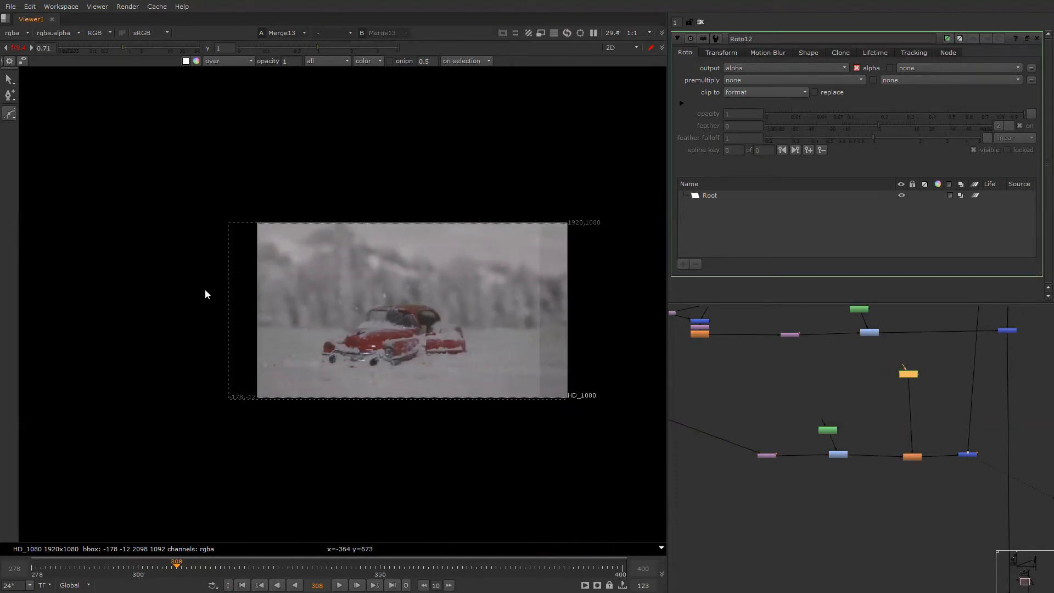
click(240, 360)
drag(423, 363, 433, 362)
drag(548, 372, 597, 370)
drag(624, 382, 624, 407)
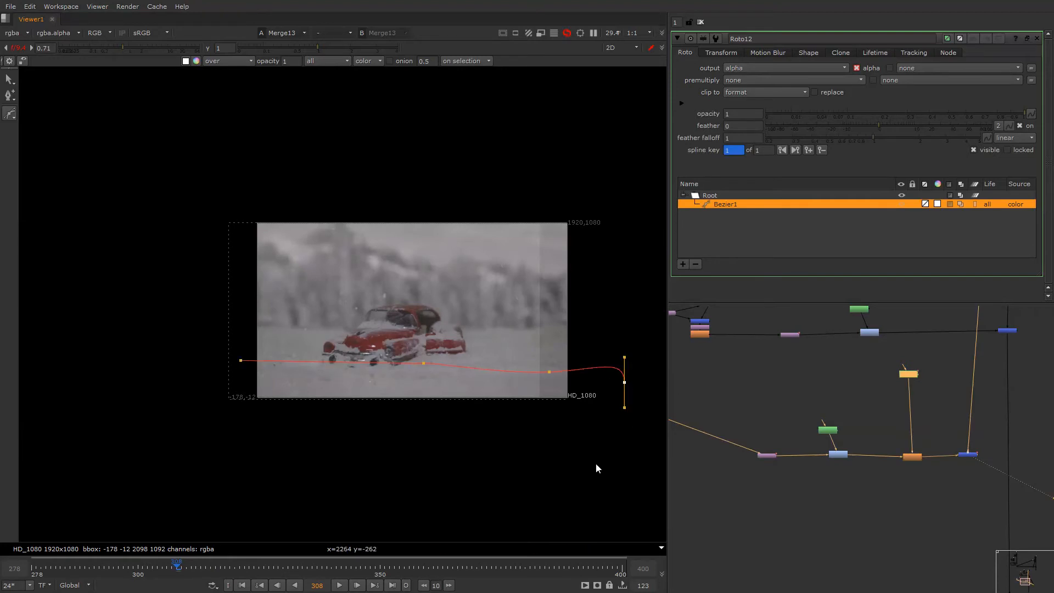
drag(595, 462, 499, 485)
drag(180, 464, 143, 454)
drag(149, 429, 179, 385)
click(241, 360)
- Feather all points of the ground shape outward and move the shape slightly down
drag(56, 309, 692, 484)
key(z)
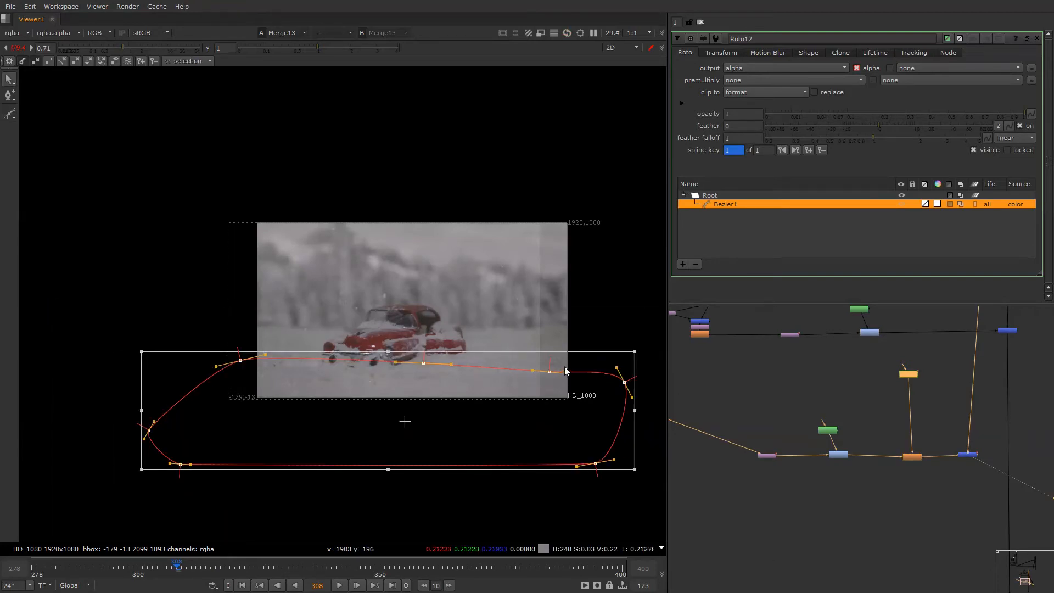
drag(550, 358, 554, 321)
mouse_move(548, 372)
mouse_down()
mouse_move(541, 396)
mouse_move(545, 388)
mouse_up()
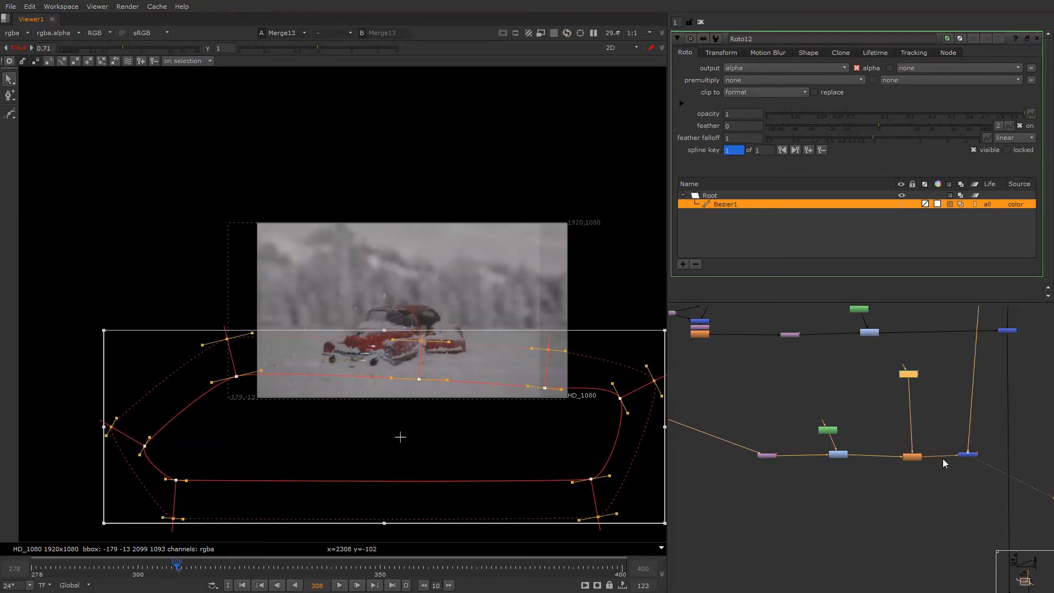
- Increase the defocus amount of the Defocus node masked by the new Roto
click(914, 459)
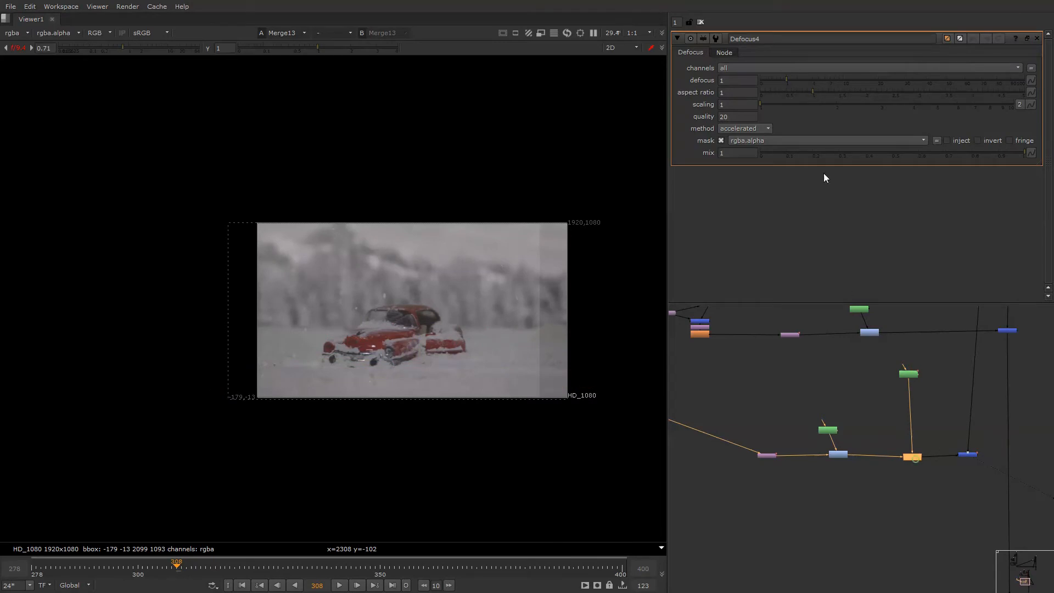
click(843, 80)
- Add a second closed Bezier shape above the frame's upper edge in the same Roto and feather it outward
click(906, 376)
right_click(437, 208)
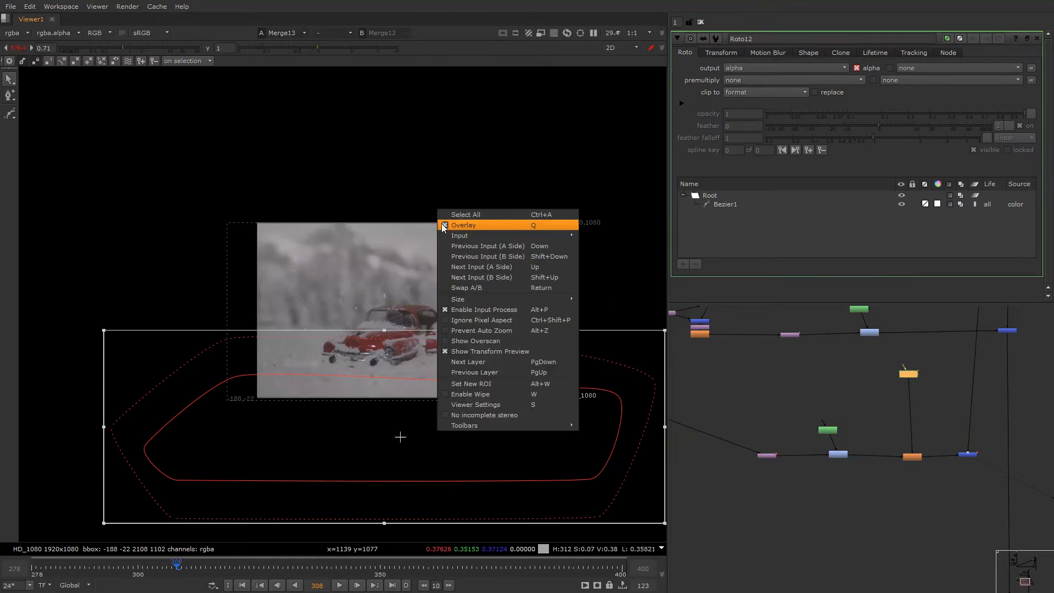
key(Escape)
click(9, 114)
click(146, 136)
click(548, 147)
click(647, 188)
click(559, 226)
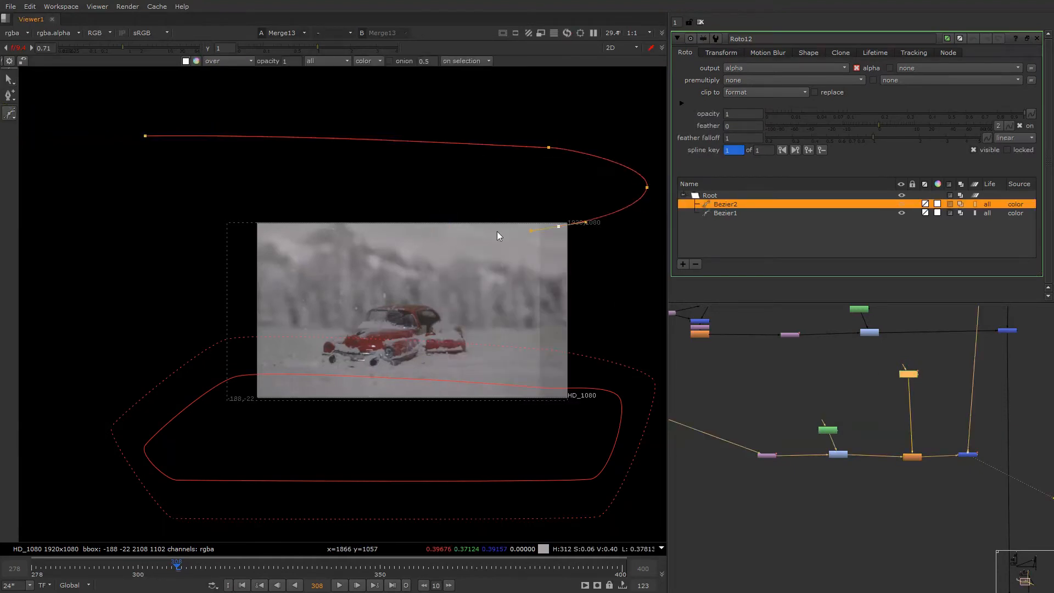
click(200, 215)
drag(157, 200, 154, 188)
click(145, 136)
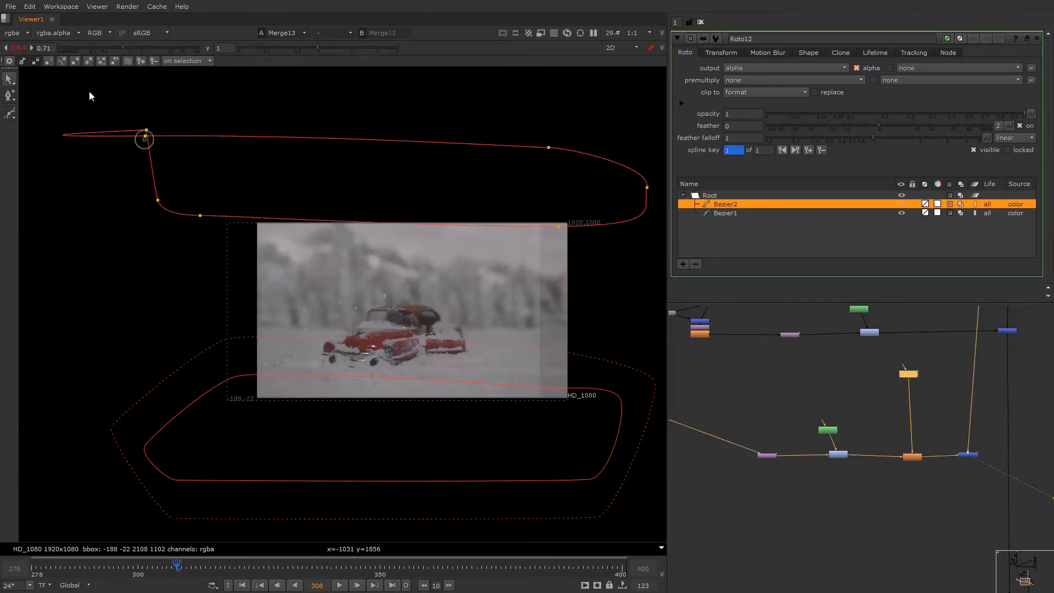
drag(89, 93, 576, 314)
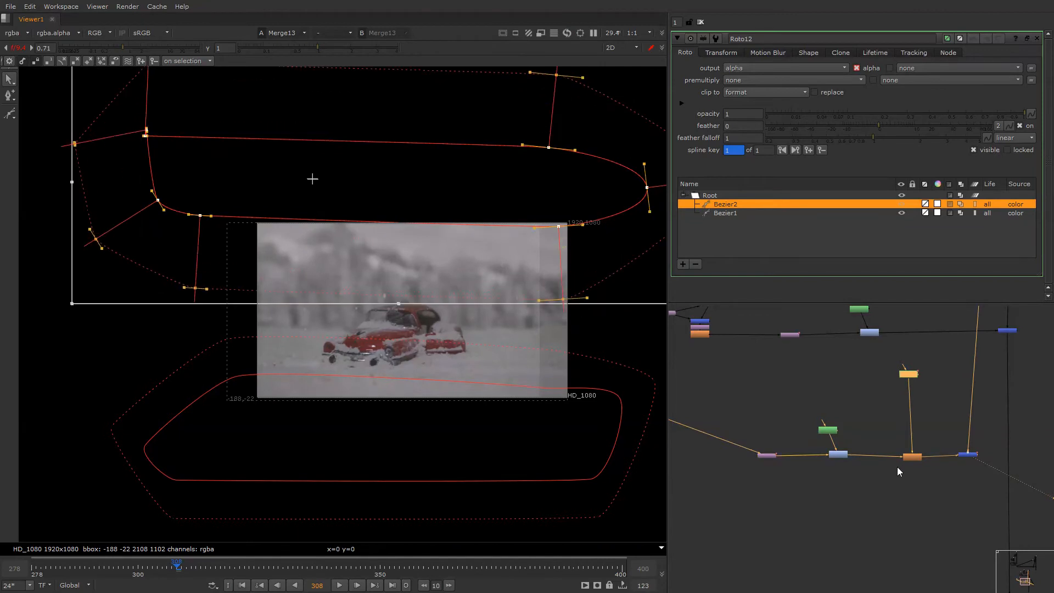
- Add a Transform node branching off the snow clip's masked Grade and go to frame 278
middle_drag(723, 418, 856, 443)
scroll(845, 460, up, 1)
click(845, 460)
key(t)
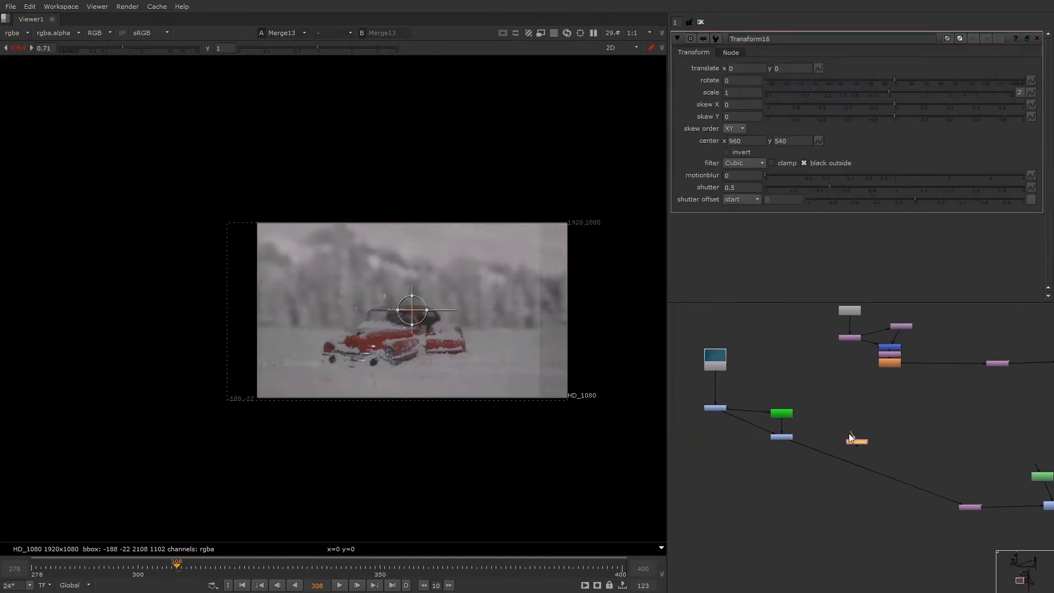
drag(849, 433, 797, 440)
key(Home)
scroll(827, 444, up, 2)
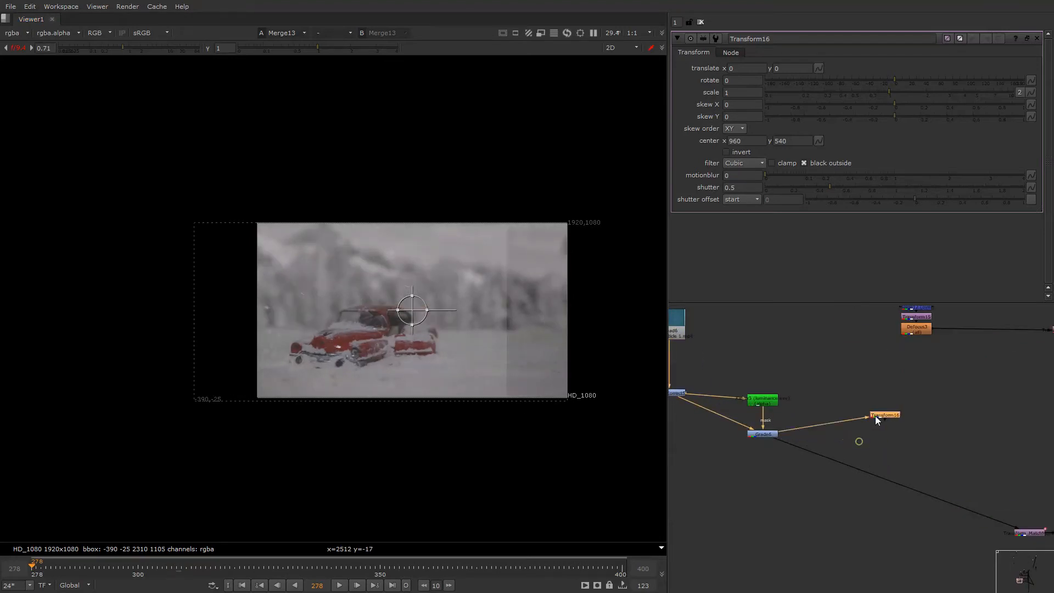
- Insert a Merge node after the Grade in the snow branch and connect its A input to the new Transform
click(866, 460)
key(m)
drag(868, 460, 884, 413)
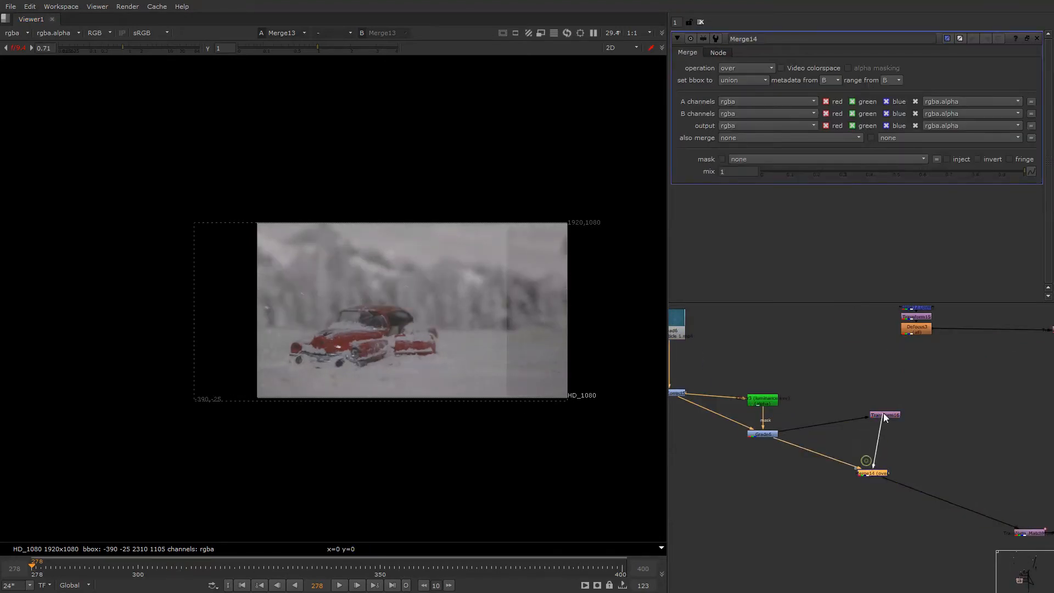
- Offset the snow copy past the frame's right edge in the new Transform, to about x 2042, y -76
double_click(884, 414)
right_click(361, 279)
click(353, 293)
drag(353, 318, 600, 316)
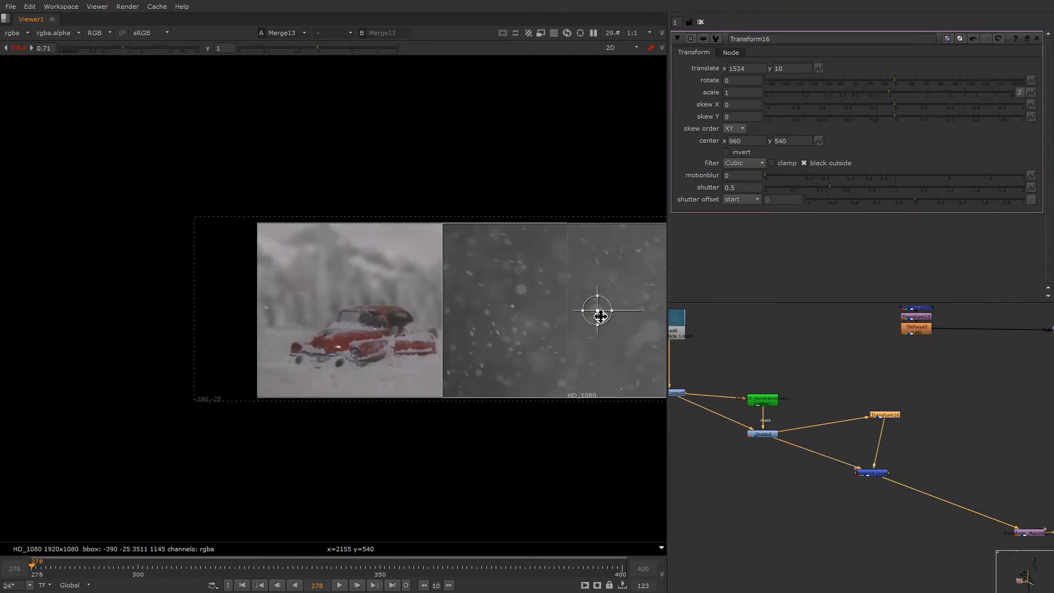
middle_drag(600, 316, 463, 306)
drag(463, 306, 553, 321)
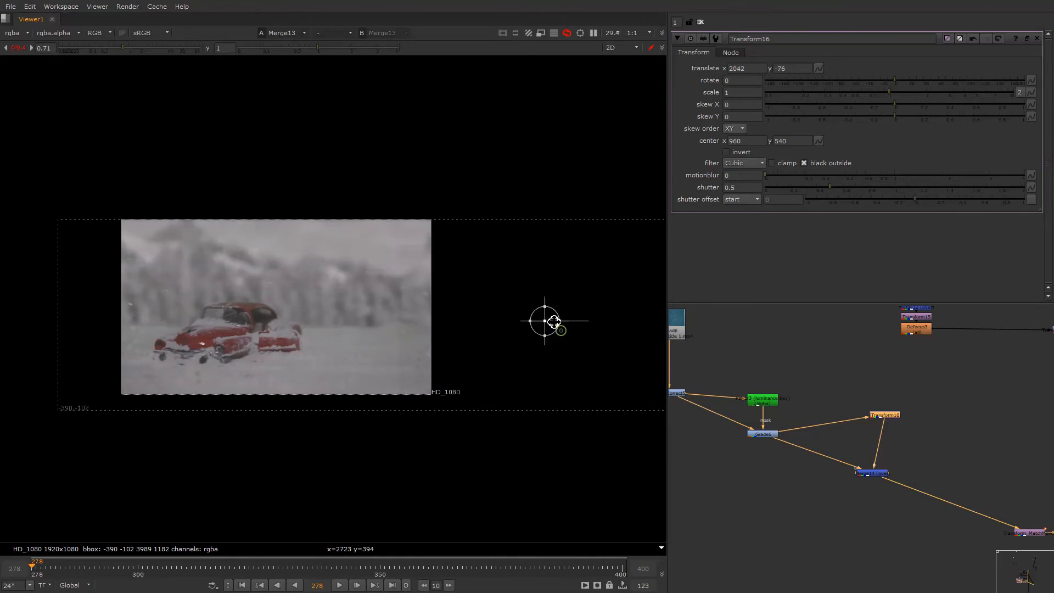
- Add a Roto node and insert a second Merge between the Transform and the existing Merge, with the Roto connected
click(874, 474)
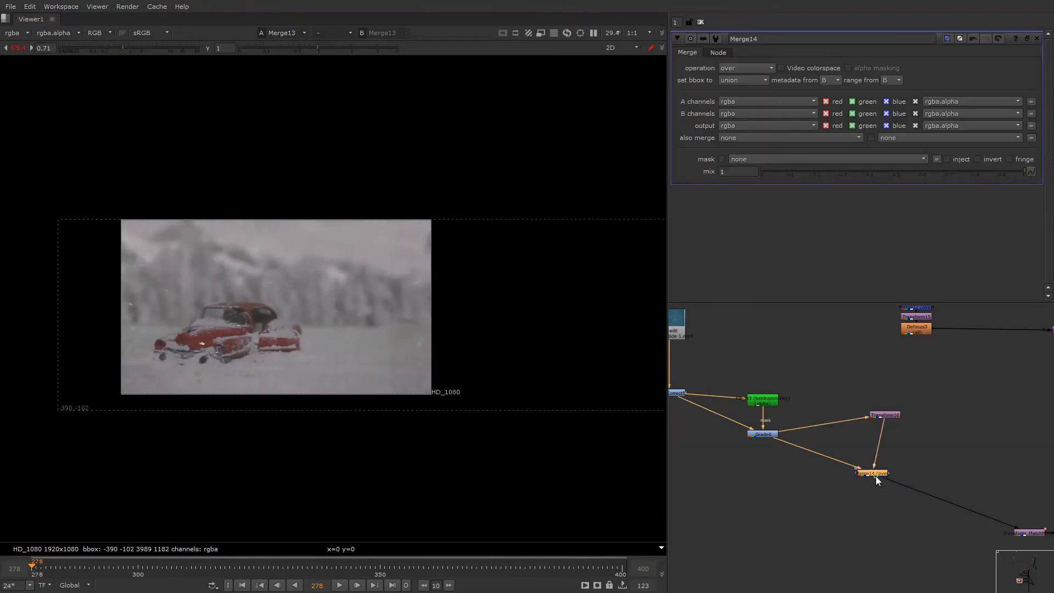
drag(875, 476, 873, 476)
scroll(485, 348, down, 3)
middle_drag(509, 315, 473, 316)
right_click(473, 312)
right_click(473, 311)
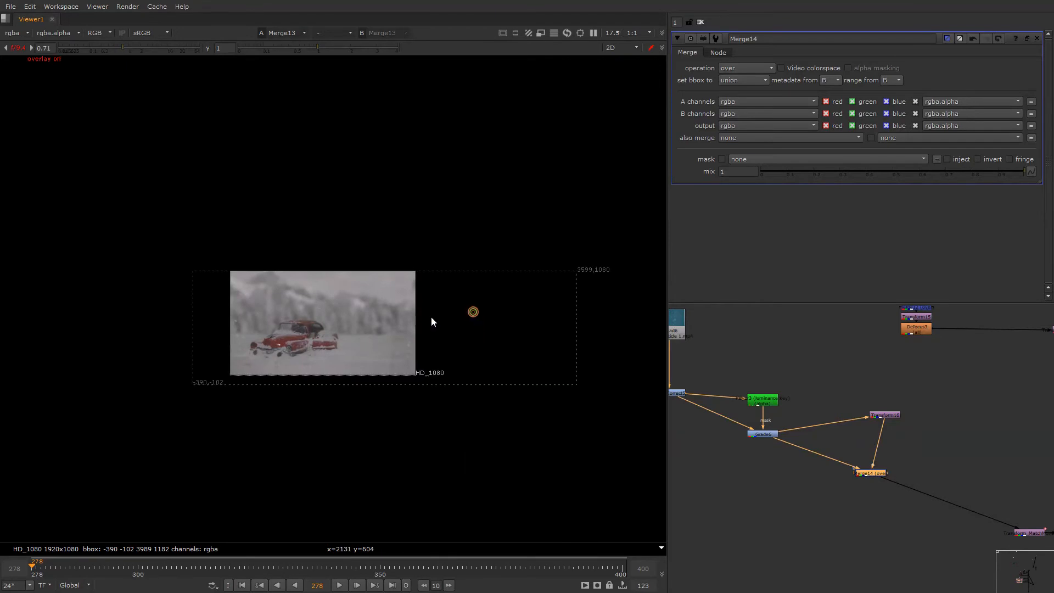
scroll(432, 321, up, 4)
click(940, 453)
key(o)
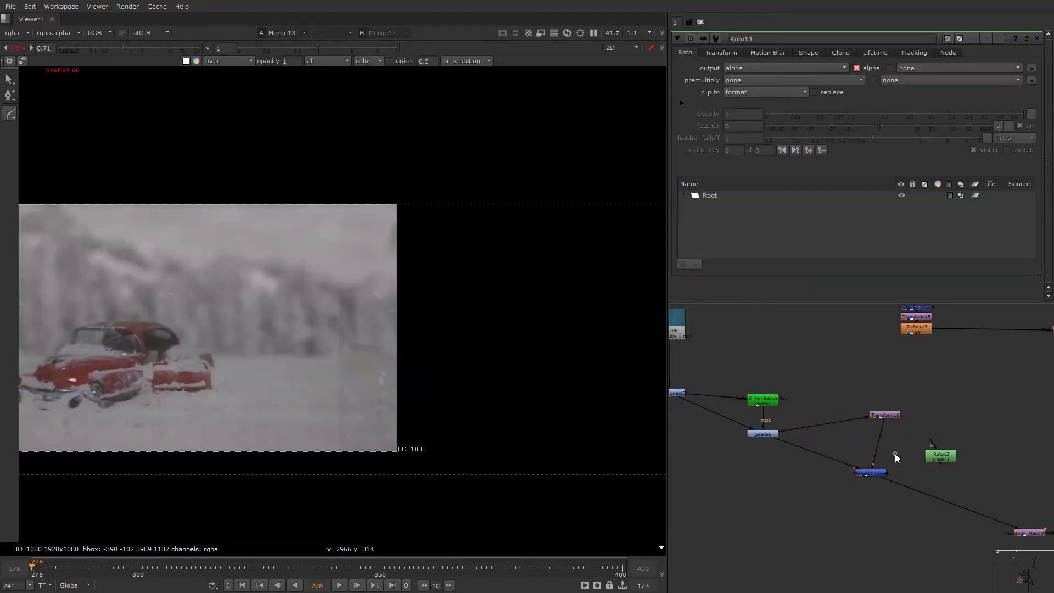
key(m)
drag(895, 454, 879, 449)
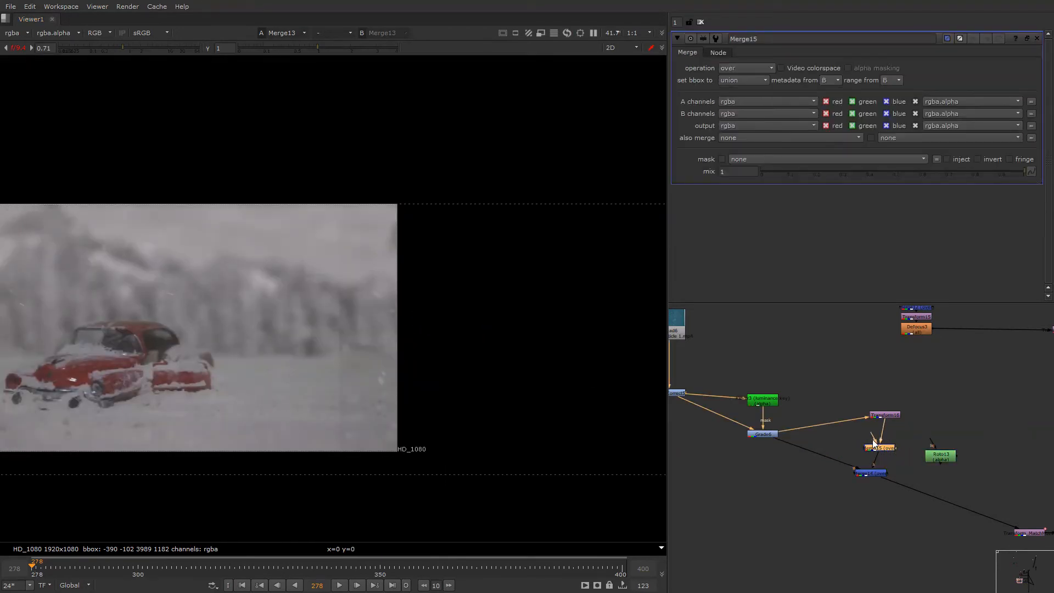
click(877, 473)
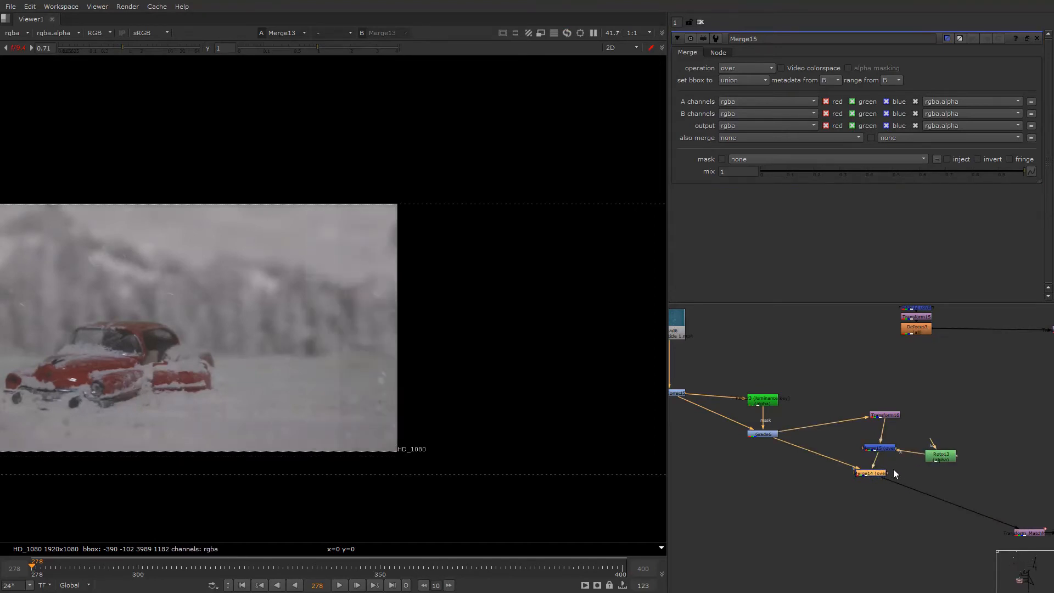
- Delete both Merge nodes and the Roto around the new Transform
key(Delete)
click(887, 450)
key(Delete)
click(934, 454)
key(Delete)
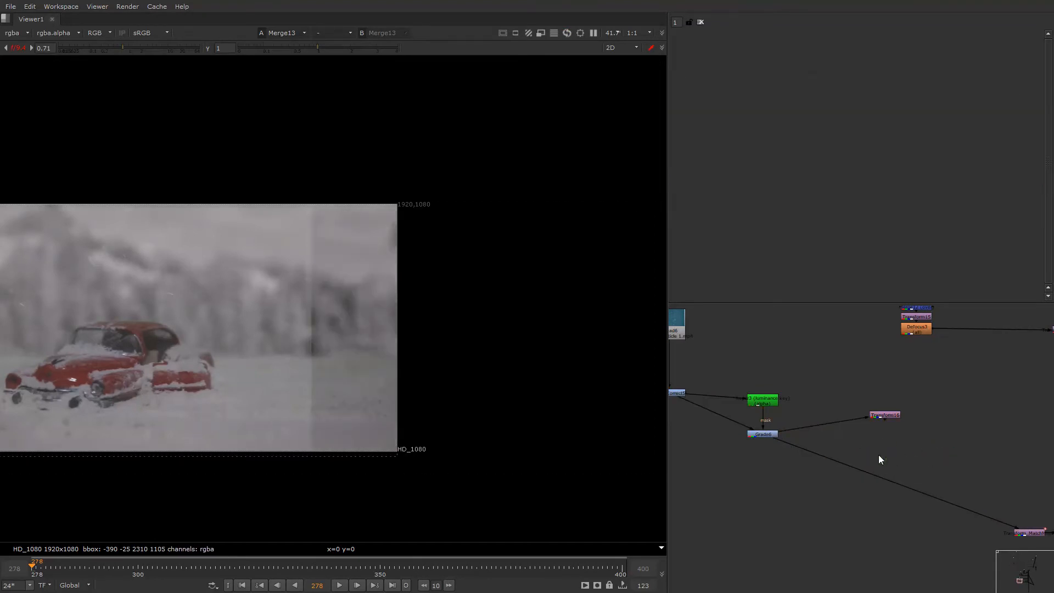
- Insert a fresh Merge after the Grade with the Transform as its A input, using the screen operation at mix 1
key(m)
drag(878, 465, 880, 417)
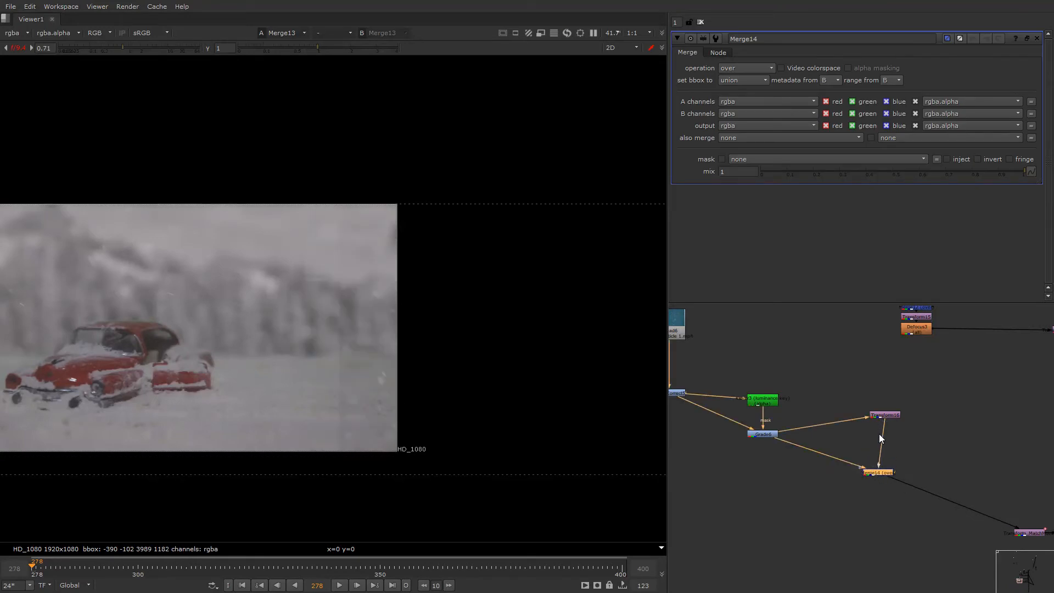
click(745, 68)
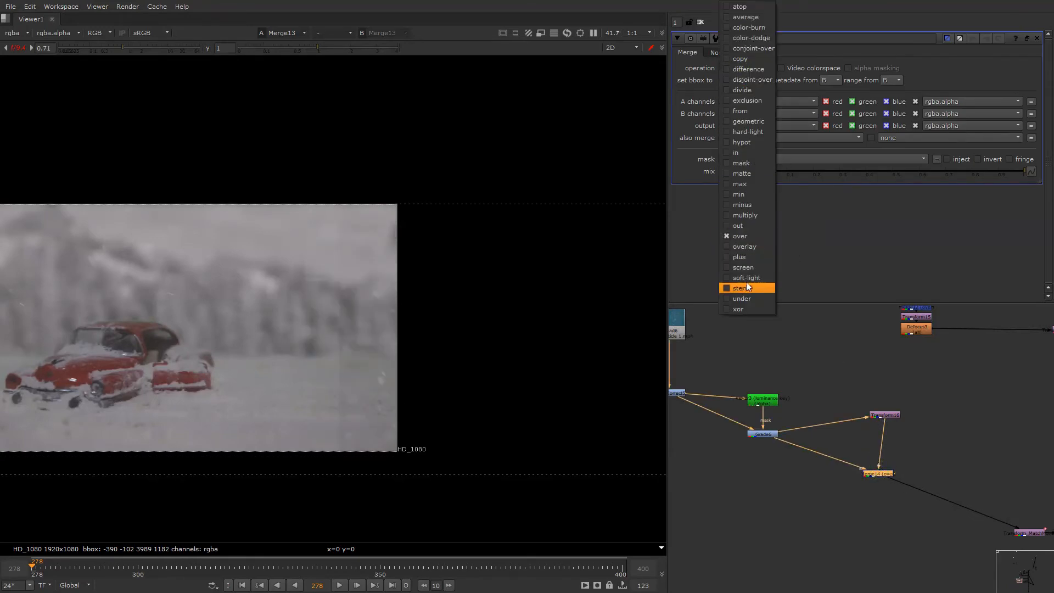
click(743, 267)
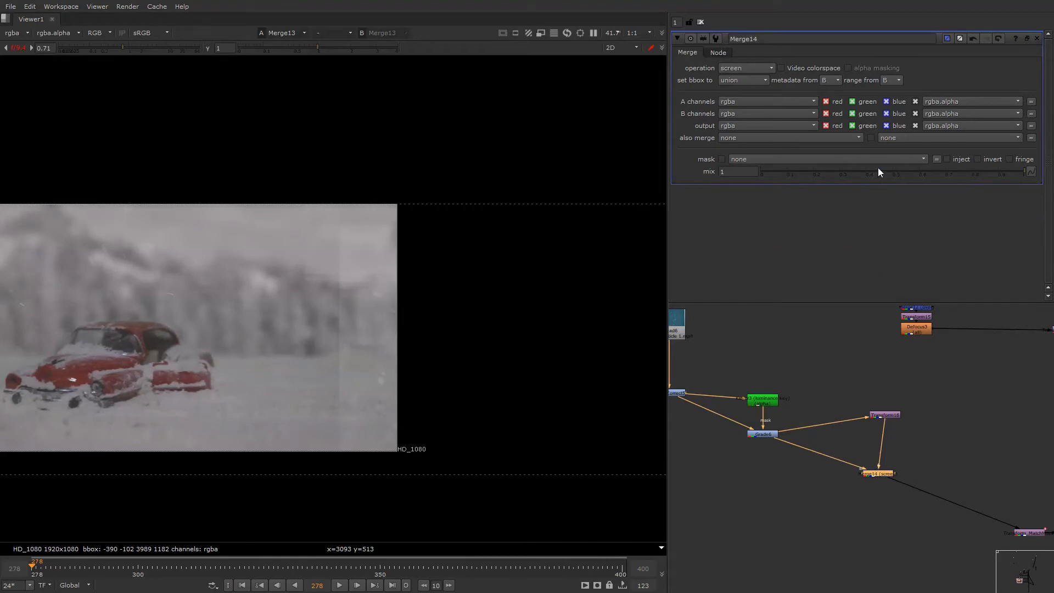
click(831, 172)
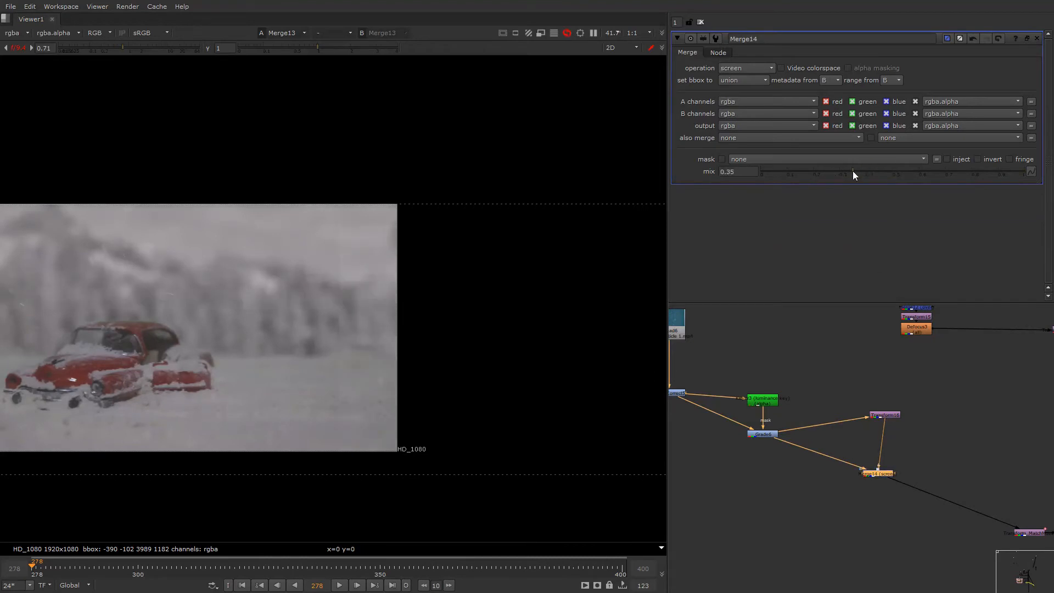
drag(852, 170, 1024, 172)
- Reposition the snow copy in the Transform to translate x 1934, y 0
double_click(881, 415)
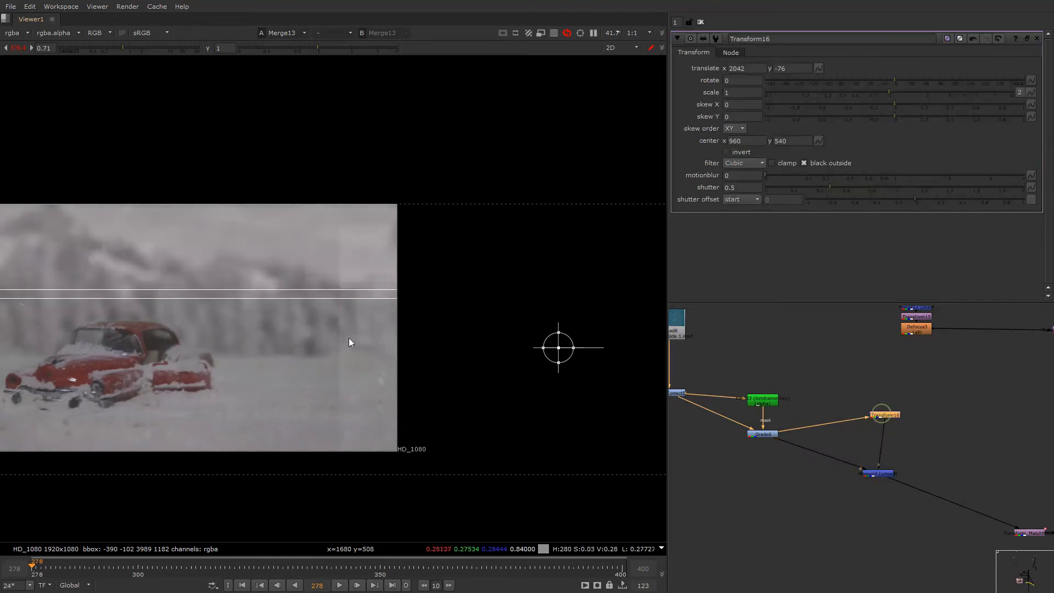
drag(537, 350, 537, 326)
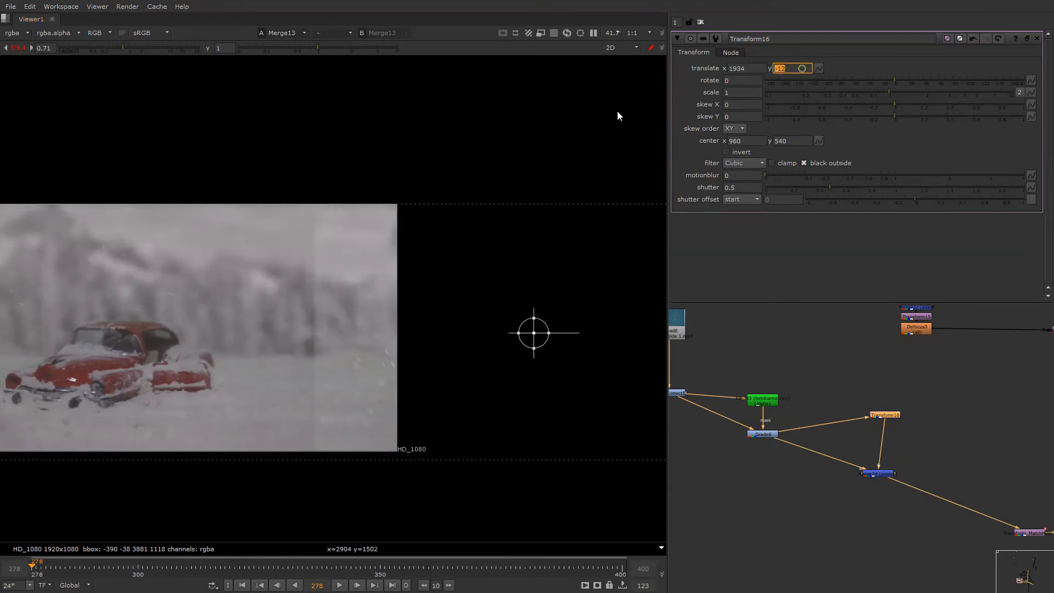
scroll(878, 419, down, 2)
- Add a Roto and insert a Merge between the Transform and the screen Merge, feeding the Roto into its A input
click(901, 425)
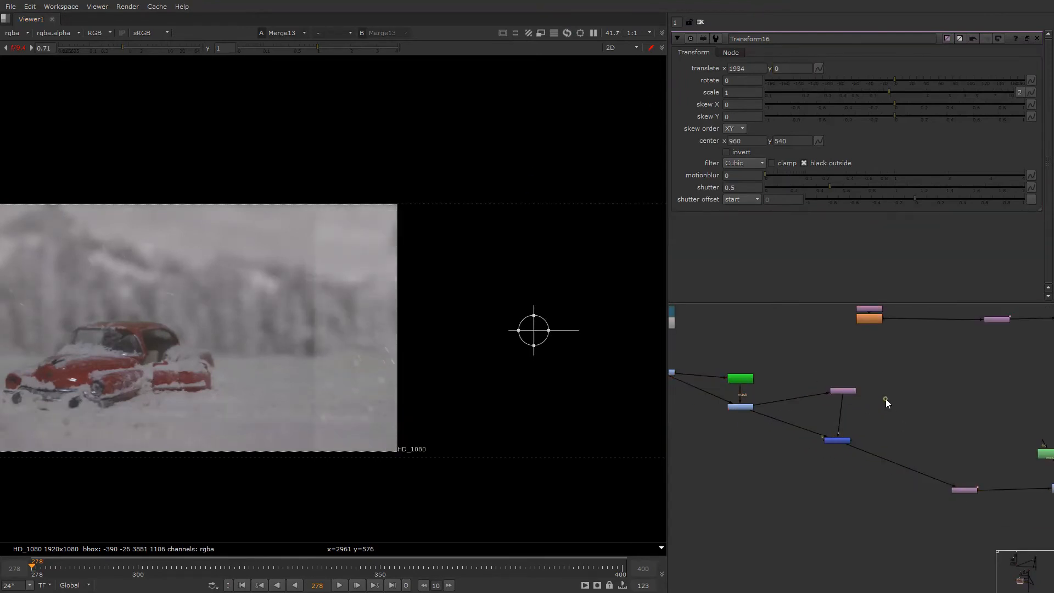
key(o)
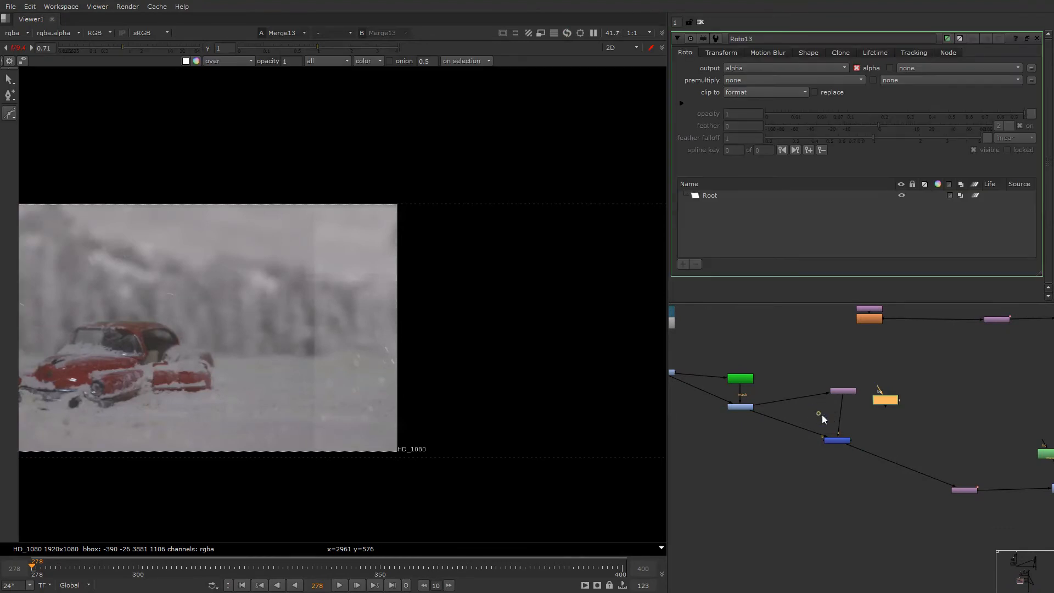
key(m)
drag(842, 416, 841, 415)
drag(836, 408, 885, 402)
drag(888, 403, 882, 403)
right_click(332, 195)
click(328, 196)
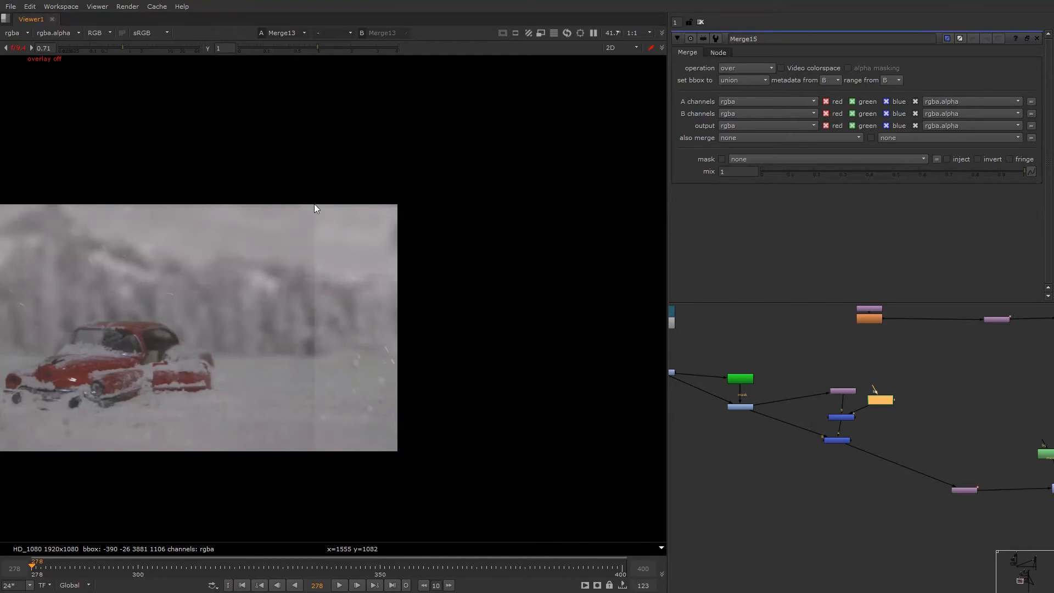
right_click(309, 187)
click(307, 189)
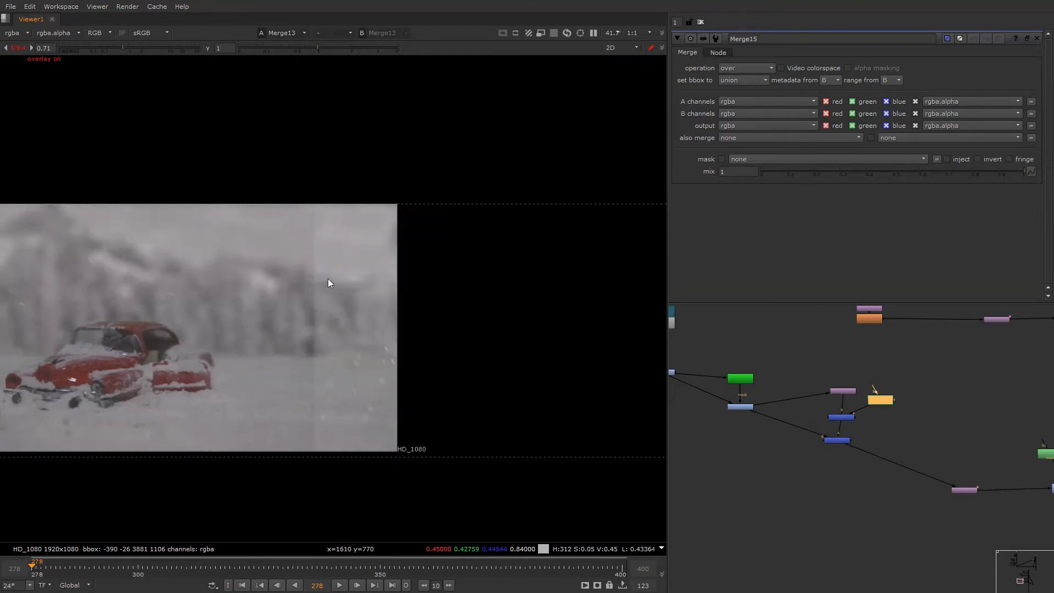
- Draw a tall, narrow closed Bezier in the new Roto over the vertical seam in the frame's right part
scroll(358, 274, down, 3)
scroll(389, 270, up, 2)
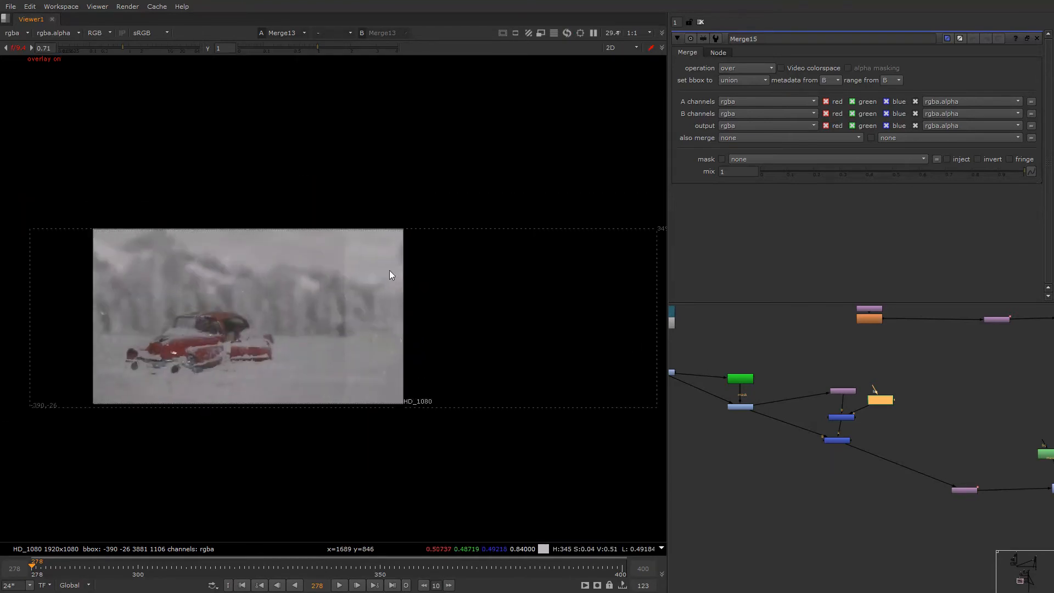
double_click(892, 400)
click(341, 236)
click(350, 214)
click(363, 243)
click(357, 341)
click(344, 406)
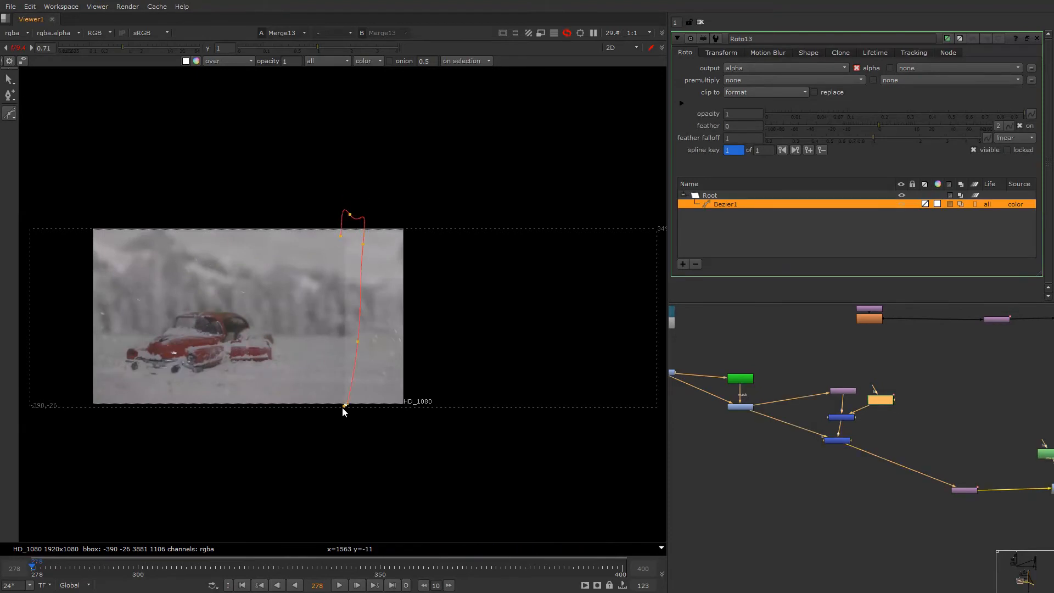
click(323, 395)
drag(317, 345, 320, 305)
click(340, 236)
- Smooth all points of the seam Bezier, adjust its placement, and hide the viewer overlay to inspect the area closely
drag(238, 160, 412, 437)
key(z)
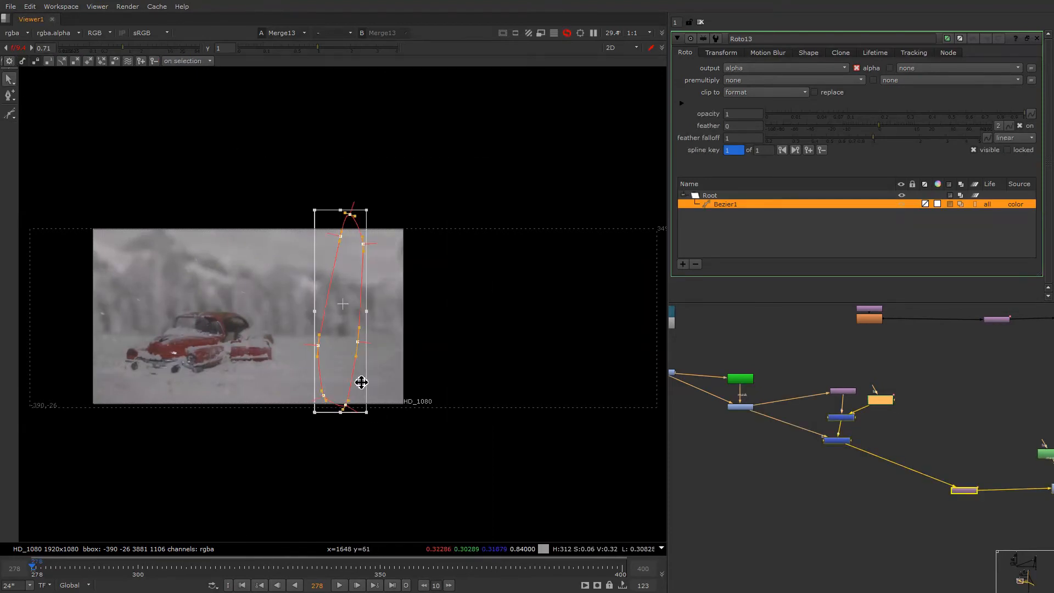
drag(370, 344, 389, 352)
right_click(469, 203)
click(470, 203)
scroll(388, 278, up, 3)
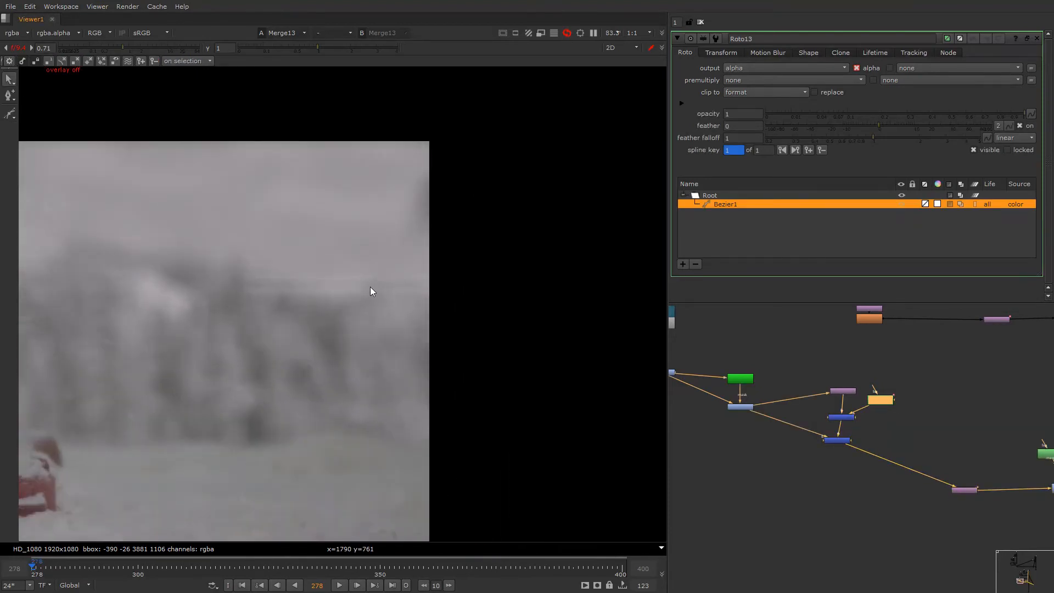
scroll(362, 291, up, 3)
scroll(839, 430, up, 3)
- Set the operation of the Merge fed by the Roto to stencil
double_click(845, 406)
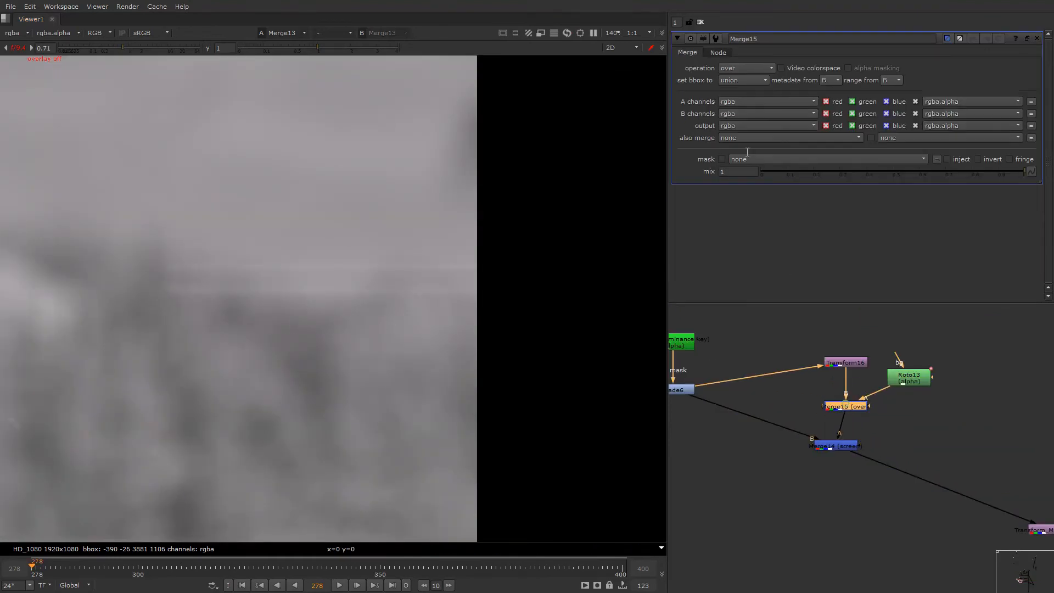
click(746, 68)
click(746, 275)
scroll(519, 281, down, 3)
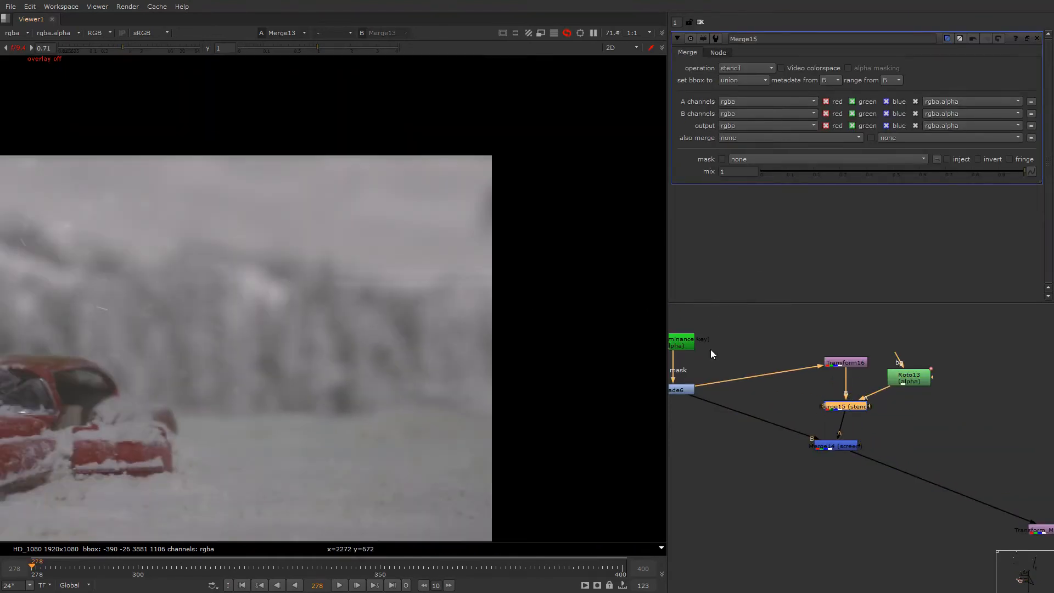
- Change the operation of the Merge combining the Grade and the offset snow copy to over
scroll(841, 450, up, 2)
double_click(841, 449)
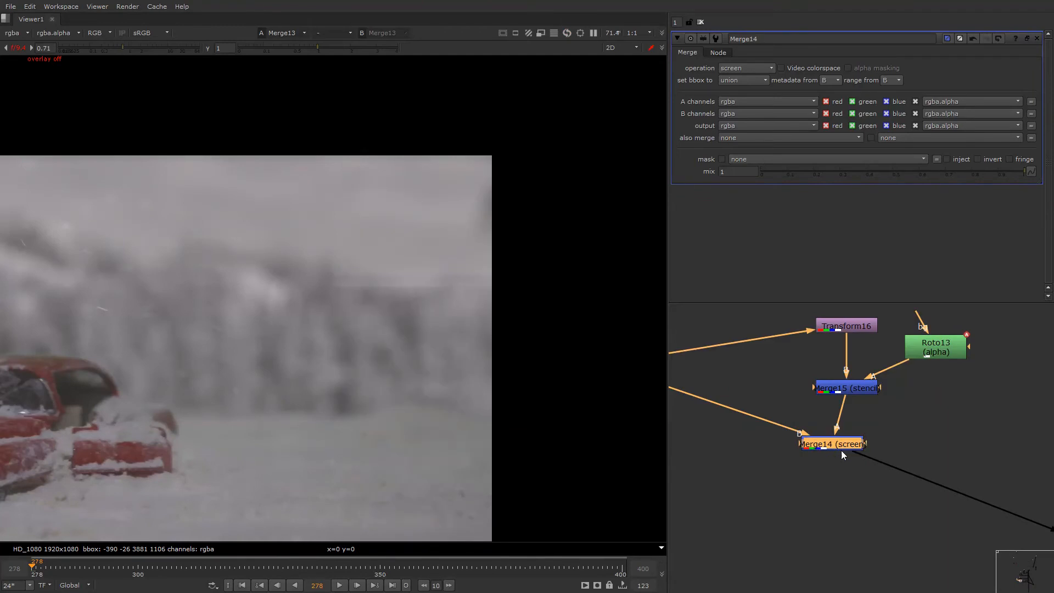
click(753, 68)
click(743, 236)
- View the combined snow Merge with overscan shown and compare the image with that Merge disabled
scroll(396, 277, down, 3)
right_click(395, 242)
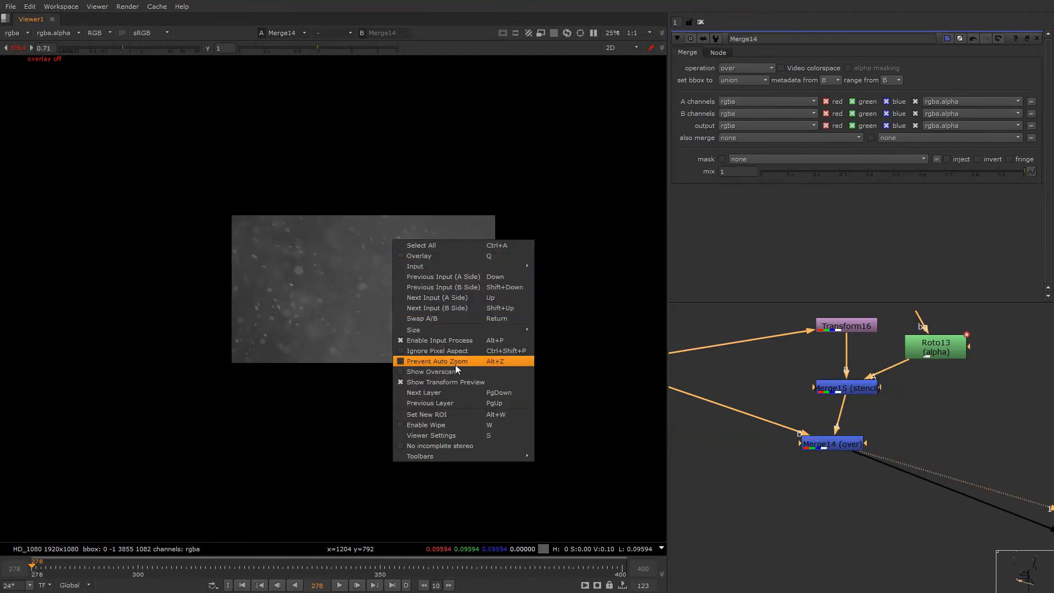
click(439, 371)
right_click(431, 267)
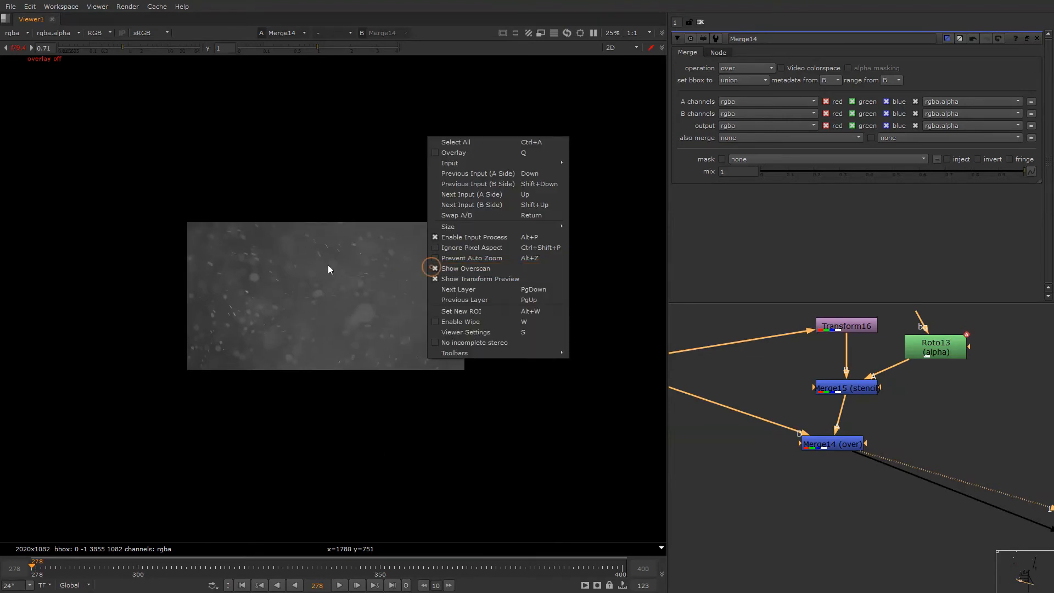
click(327, 265)
scroll(472, 265, up, 5)
click(835, 444)
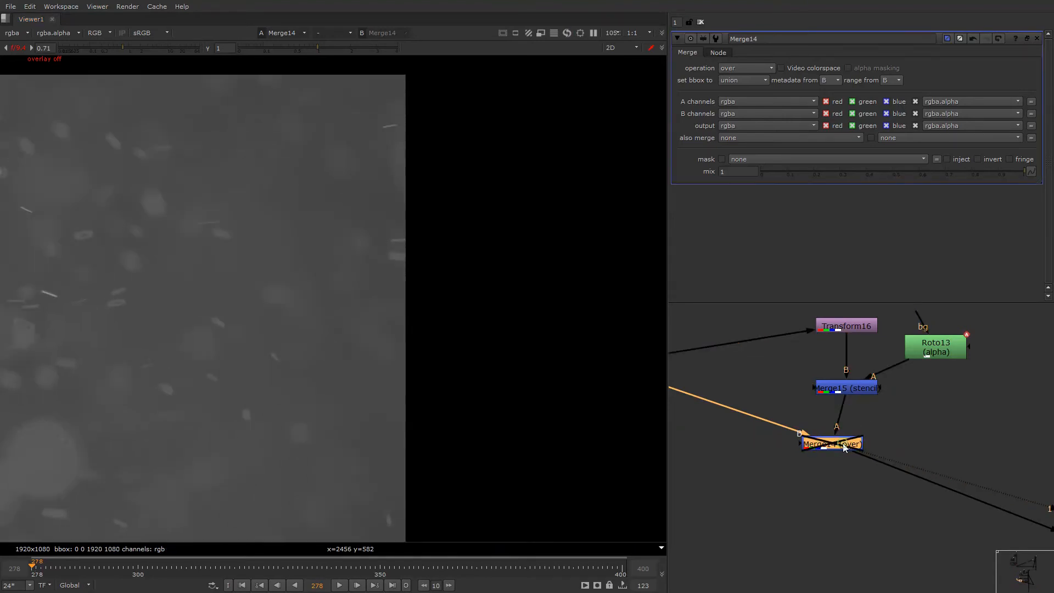
- Compare the snow branch's output at the Grade, the upstream color correction and the combined Merge
middle_drag(762, 424, 896, 448)
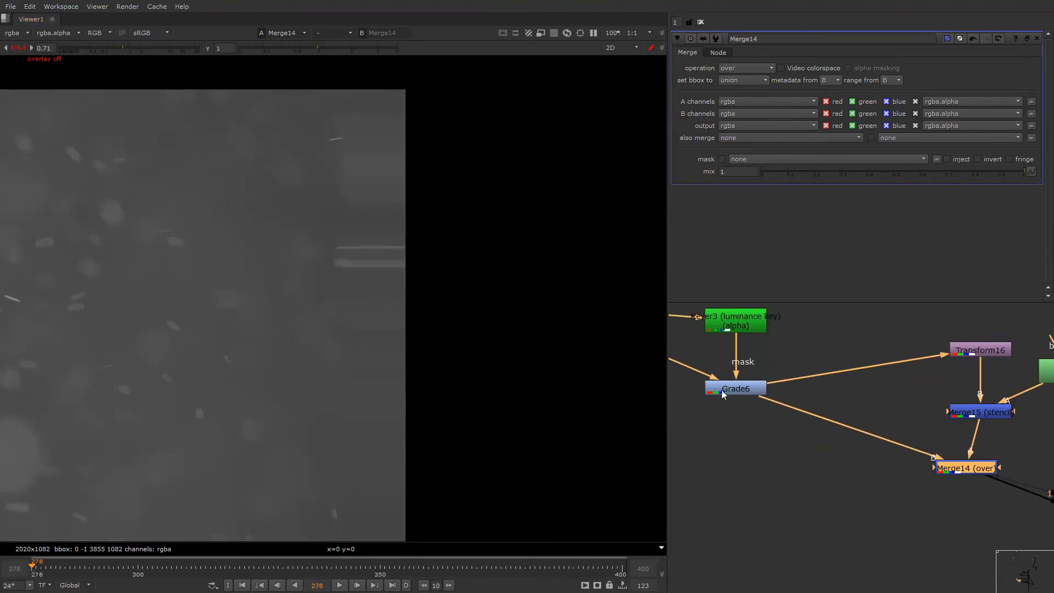
click(721, 390)
key(1)
scroll(789, 420, down, 4)
middle_drag(703, 383, 794, 416)
scroll(727, 386, up, 2)
click(733, 385)
key(1)
scroll(738, 389, down, 3)
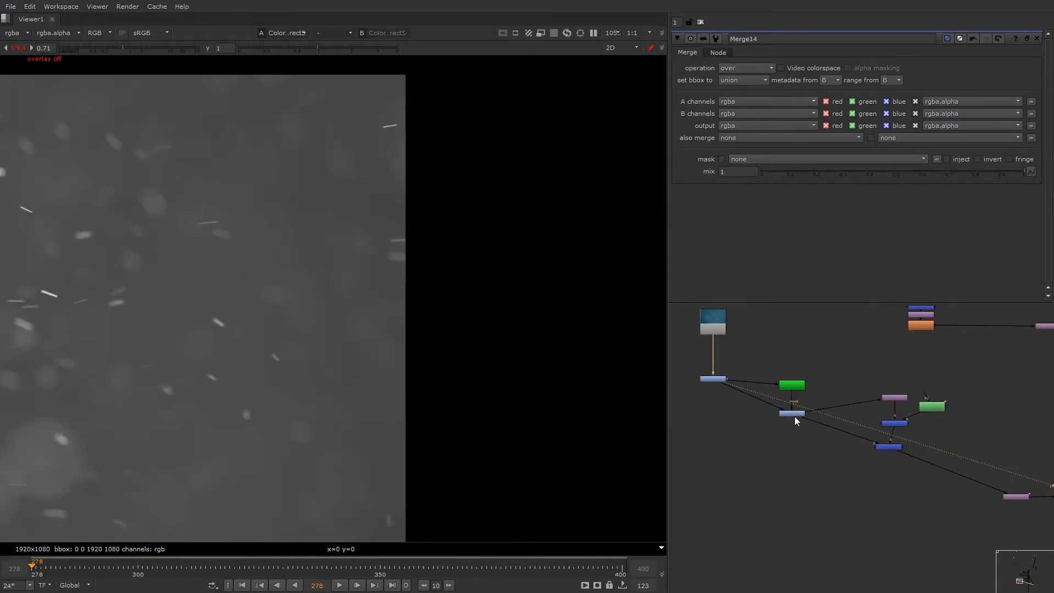
click(795, 416)
key(1)
scroll(884, 444, up, 3)
middle_drag(890, 448, 841, 443)
- Open the snow copy's Transform, turn off overscan display and show the viewer overlay
double_click(855, 356)
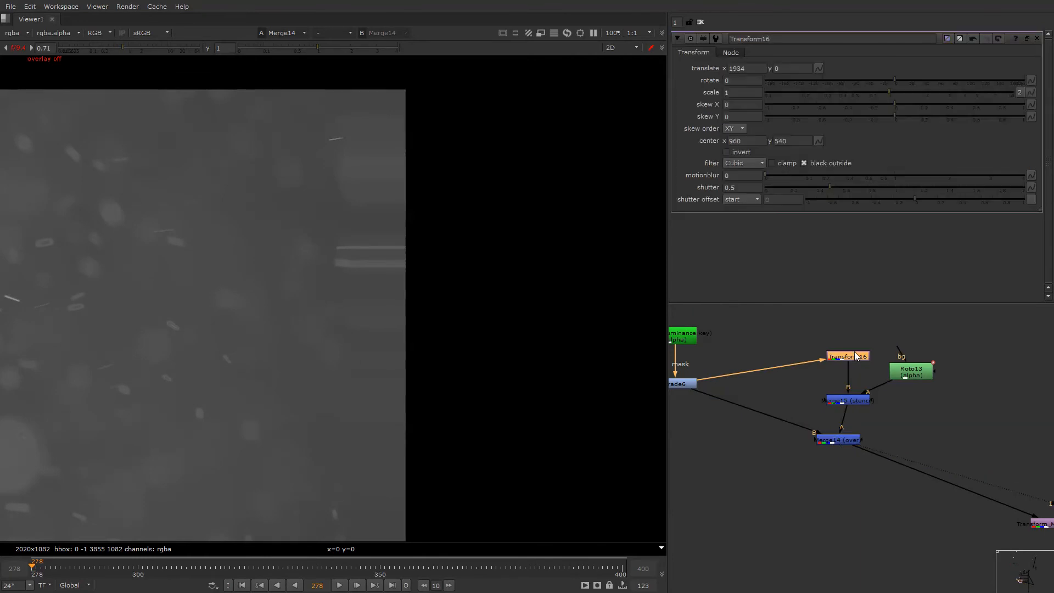
scroll(499, 295, down, 5)
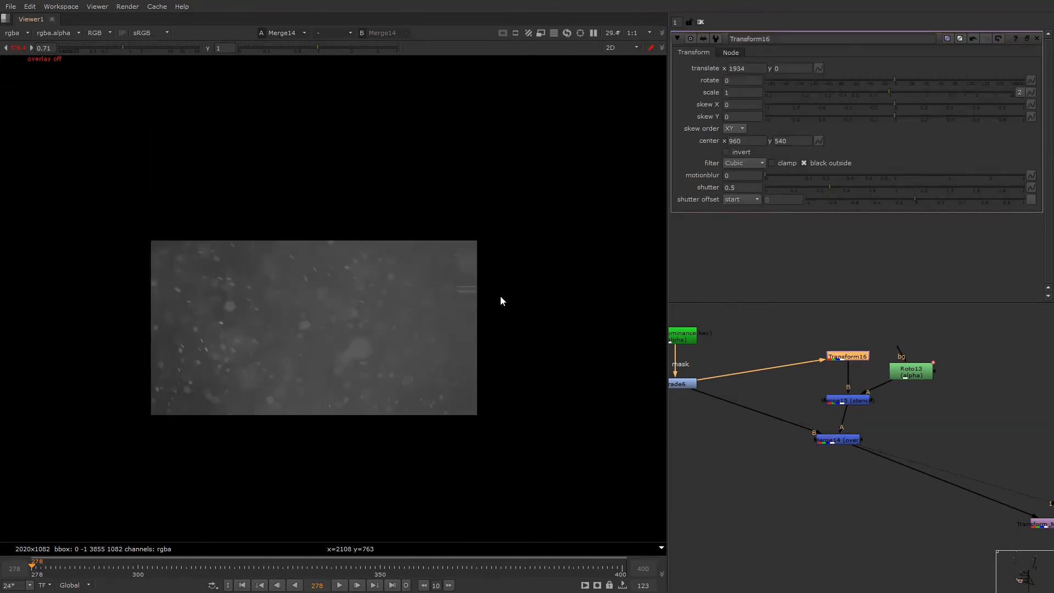
right_click(501, 282)
click(393, 246)
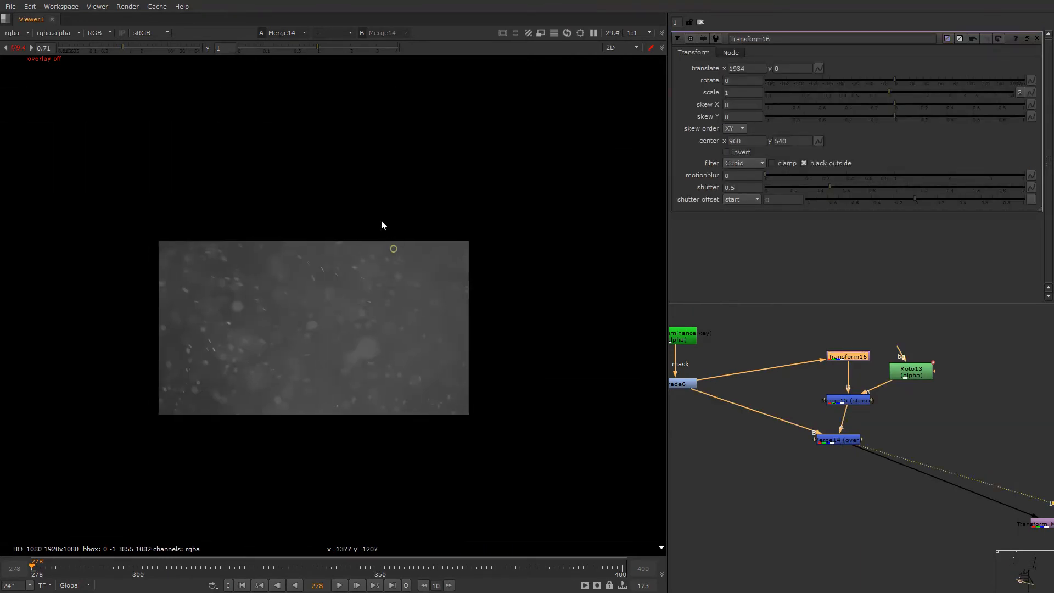
right_click(381, 220)
click(406, 109)
- Shift the offset snow copy back toward the frame to about translate x 1586
scroll(455, 304, down, 3)
scroll(527, 311, up, 2)
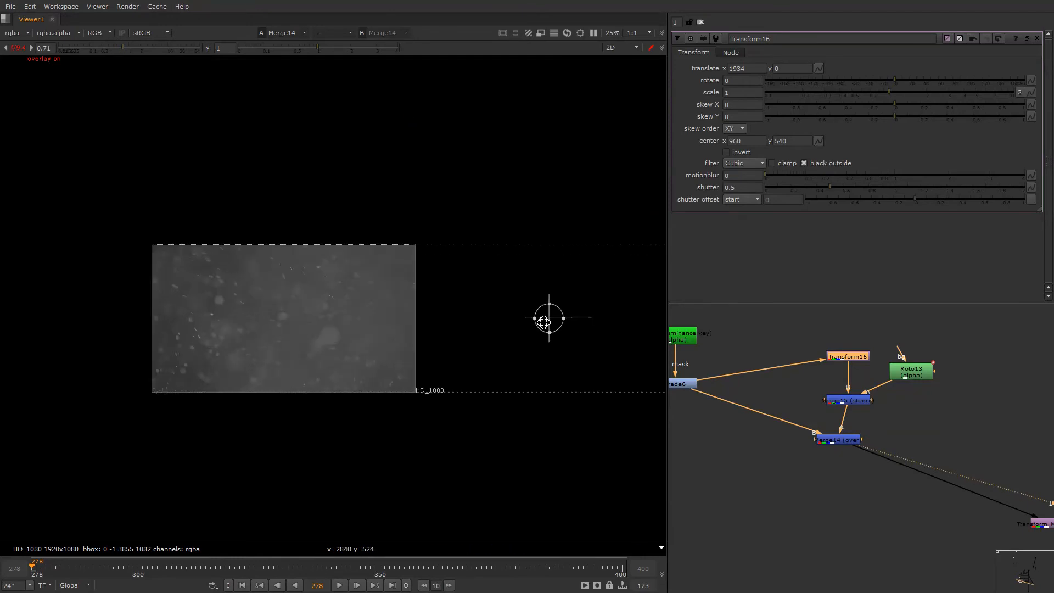
drag(545, 315, 504, 315)
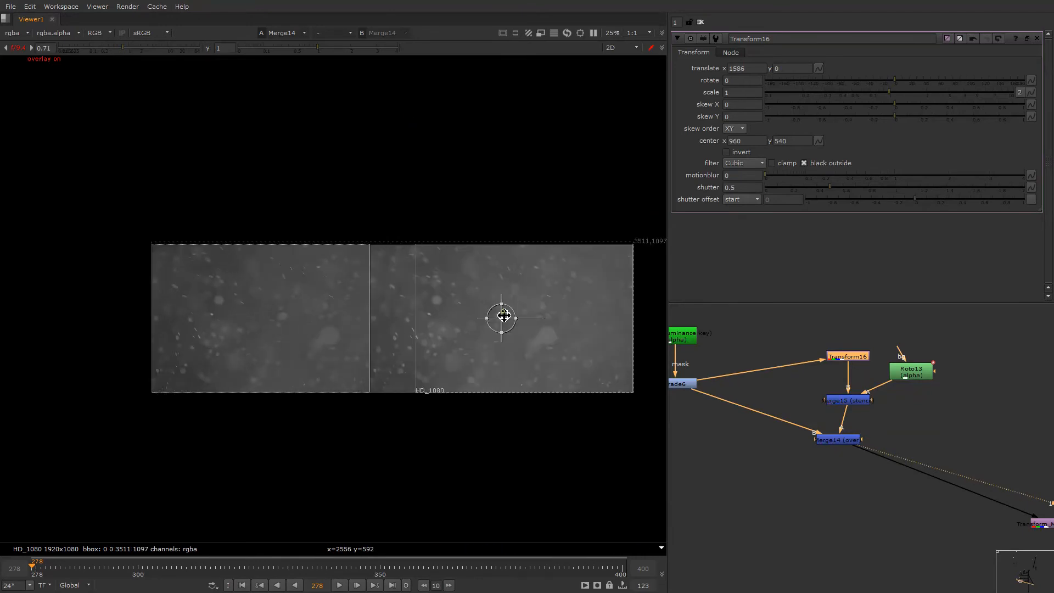
- Move the Roto shape inward over the snow seam near the frame's right edge, with the viewer overlay shown for positioning
click(835, 439)
double_click(848, 400)
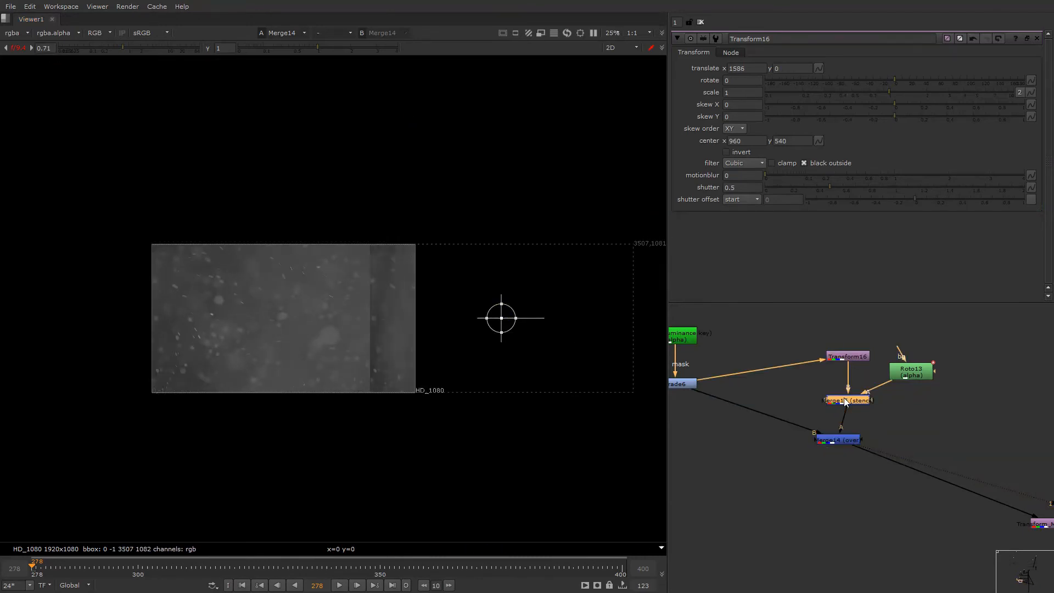
click(907, 371)
right_click(415, 269)
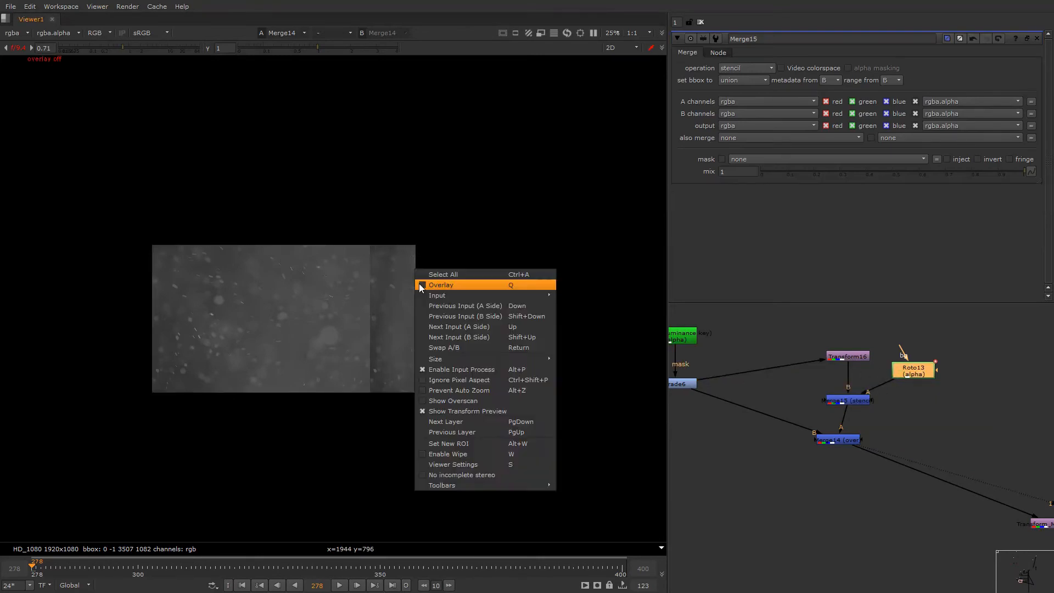
click(420, 285)
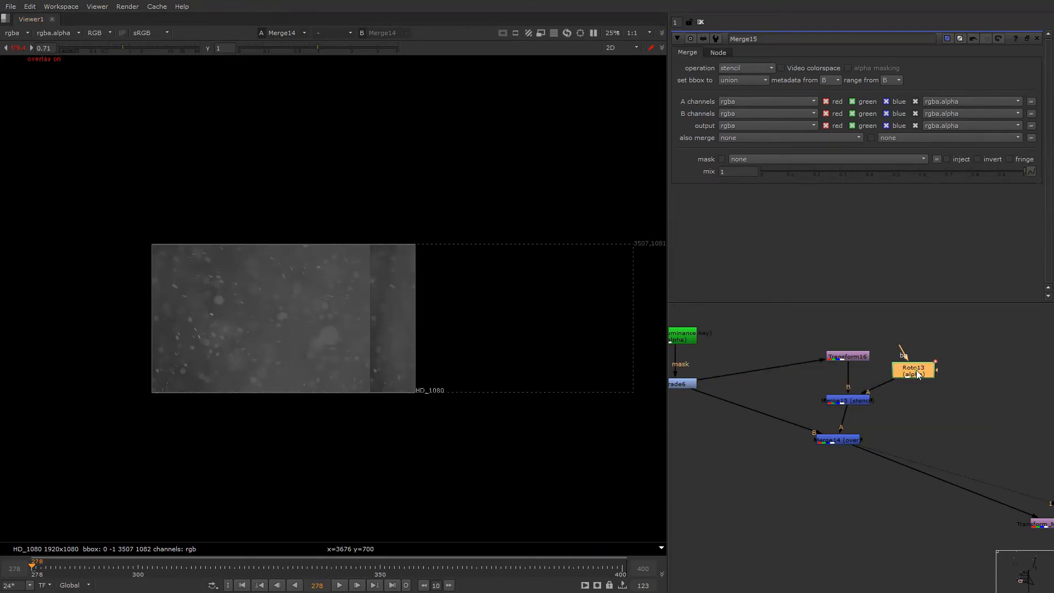
double_click(916, 370)
click(391, 319)
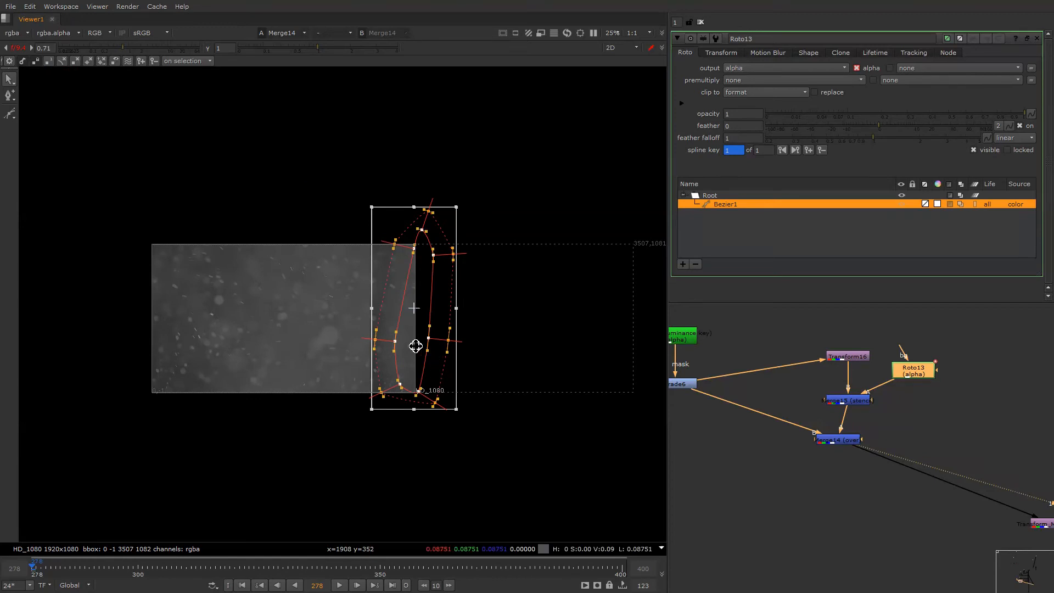
drag(414, 346, 370, 347)
key(o)
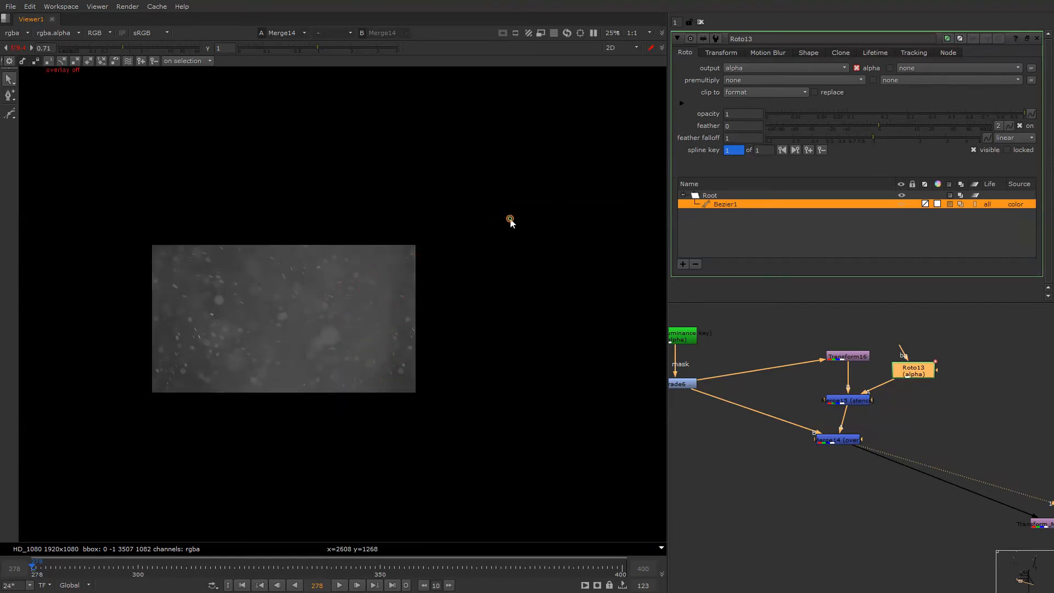
- View the full car composite at Merge13 at the last frame, 400
scroll(887, 460, down, 6)
alt+drag(922, 476, 769, 429)
drag(769, 425, 919, 430)
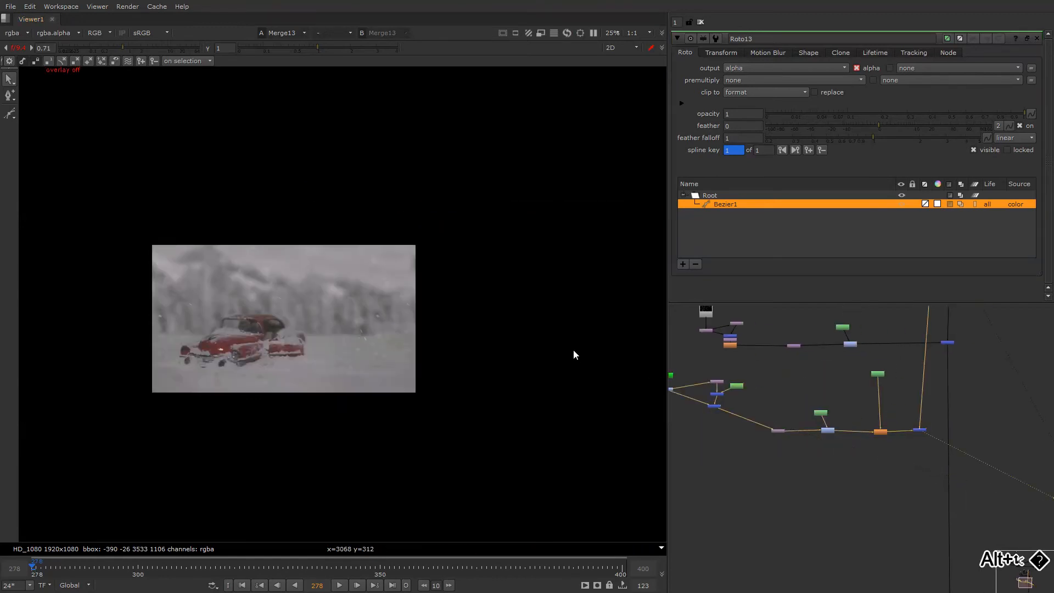
right_click(510, 213)
click(512, 214)
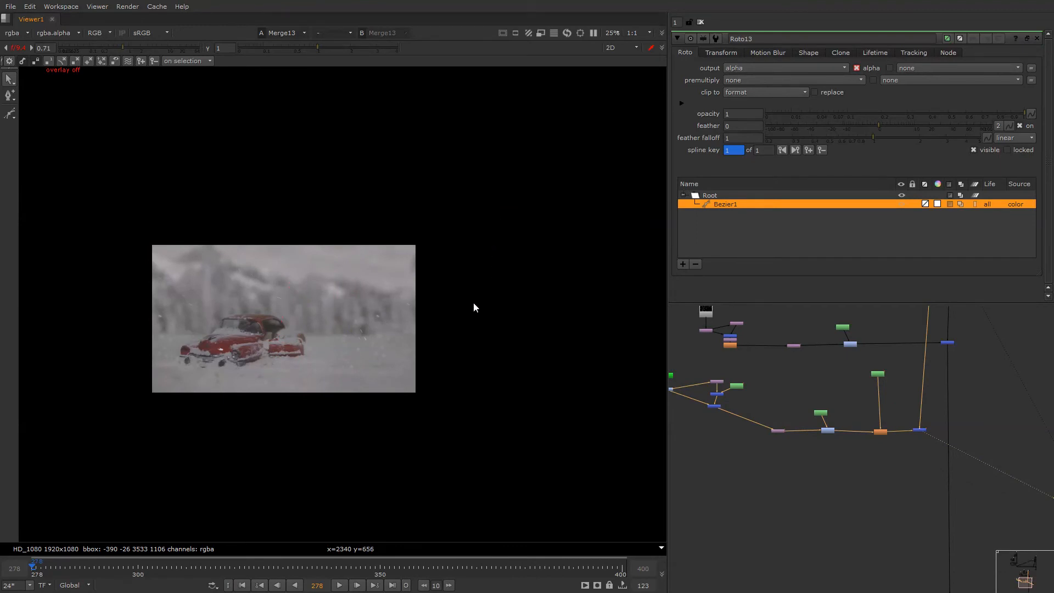
key(End)
alt+drag(405, 329, 460, 337)
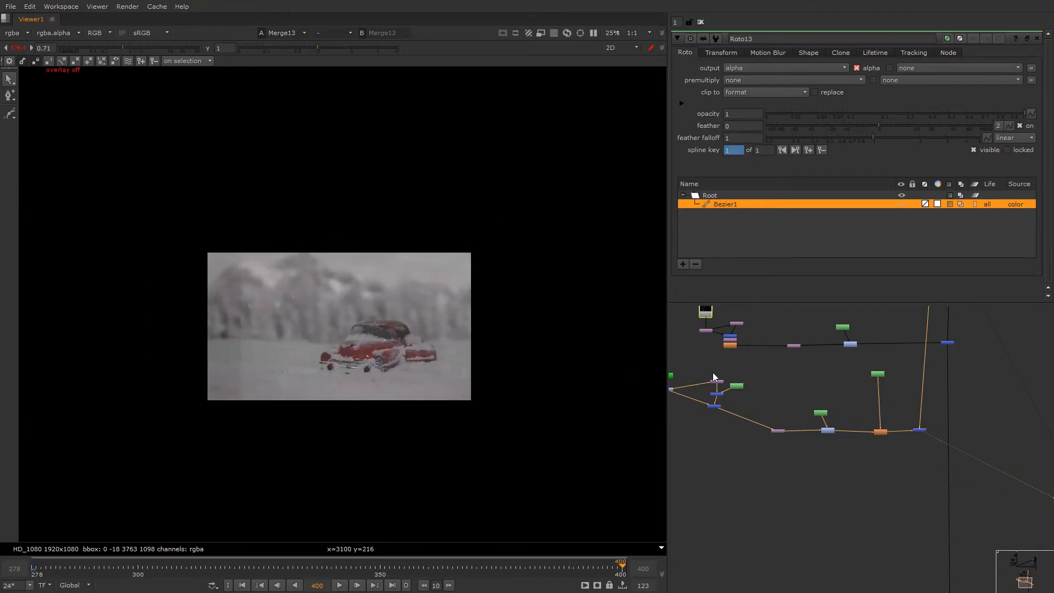
alt+drag(739, 381, 791, 388)
scroll(307, 373, up, 2)
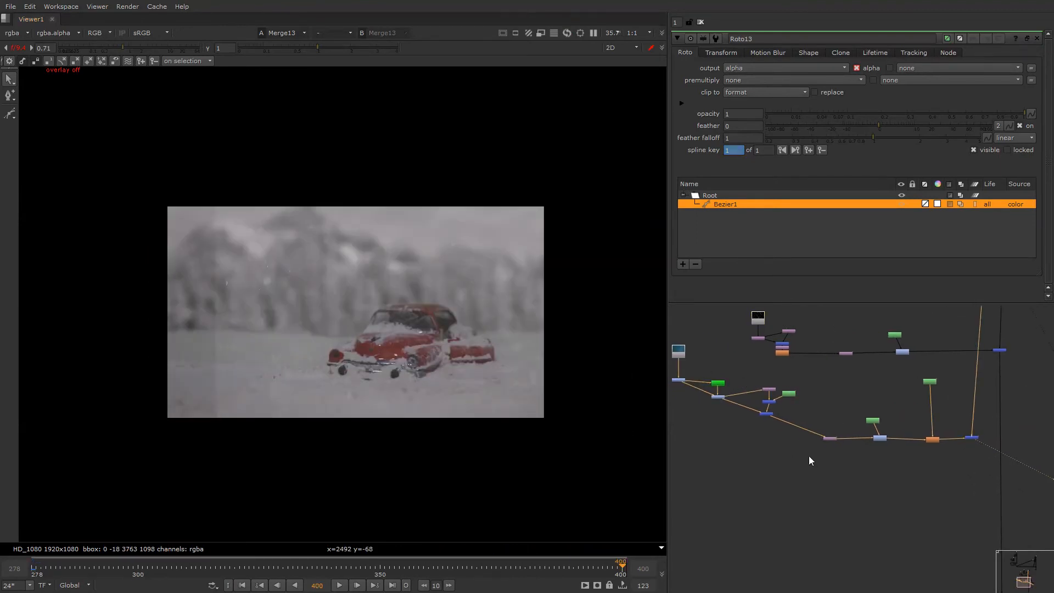
- Compare the composite with the combined snow Merge disabled and enabled, and check the first and last frames
scroll(741, 398, up, 5)
key(d)
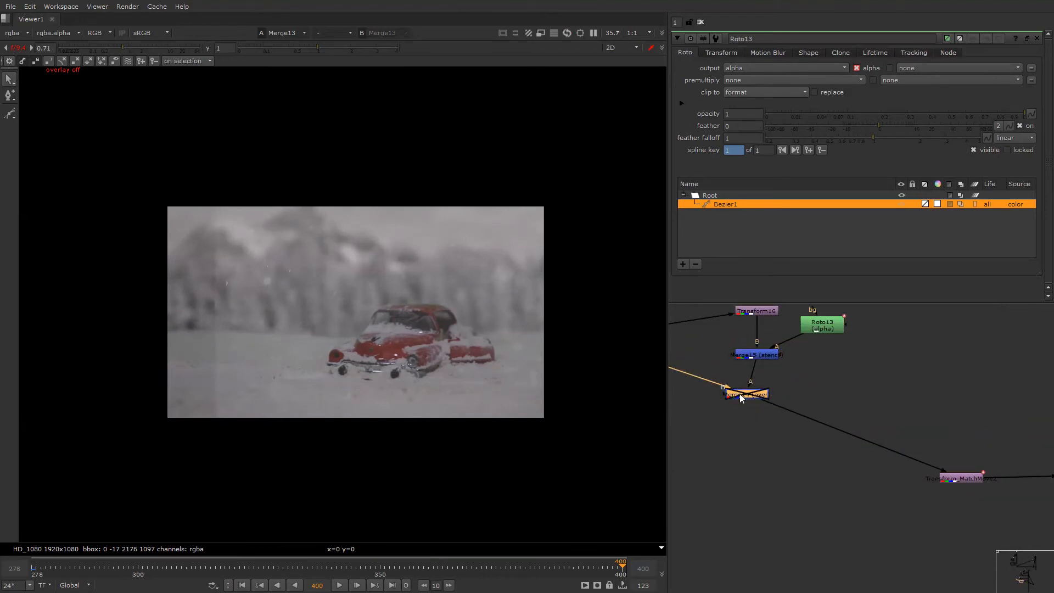
key(d)
key(d)
key(d)
middle_drag(740, 398, 791, 462)
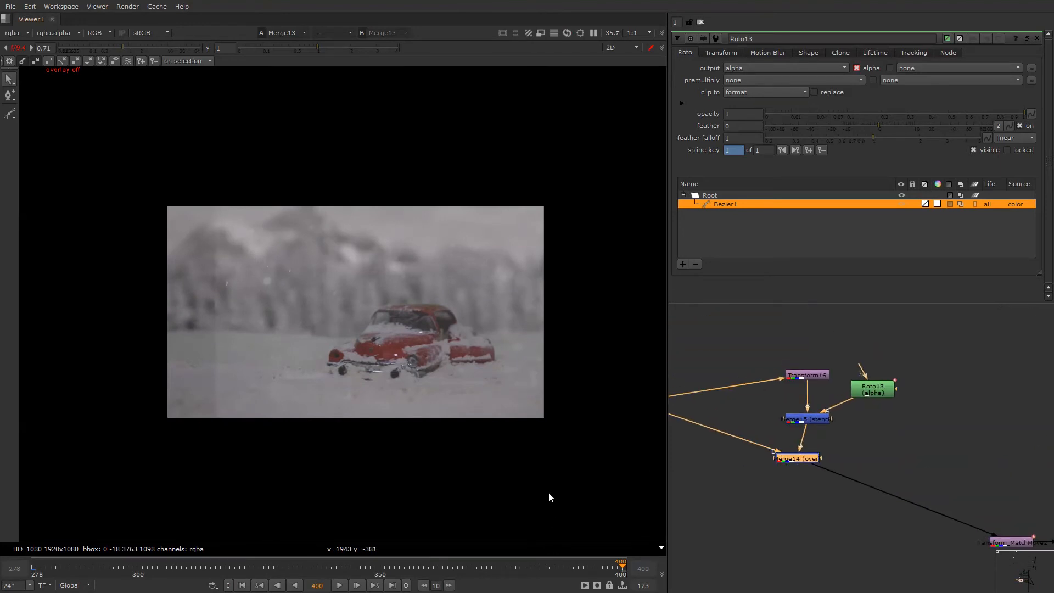
key(Home)
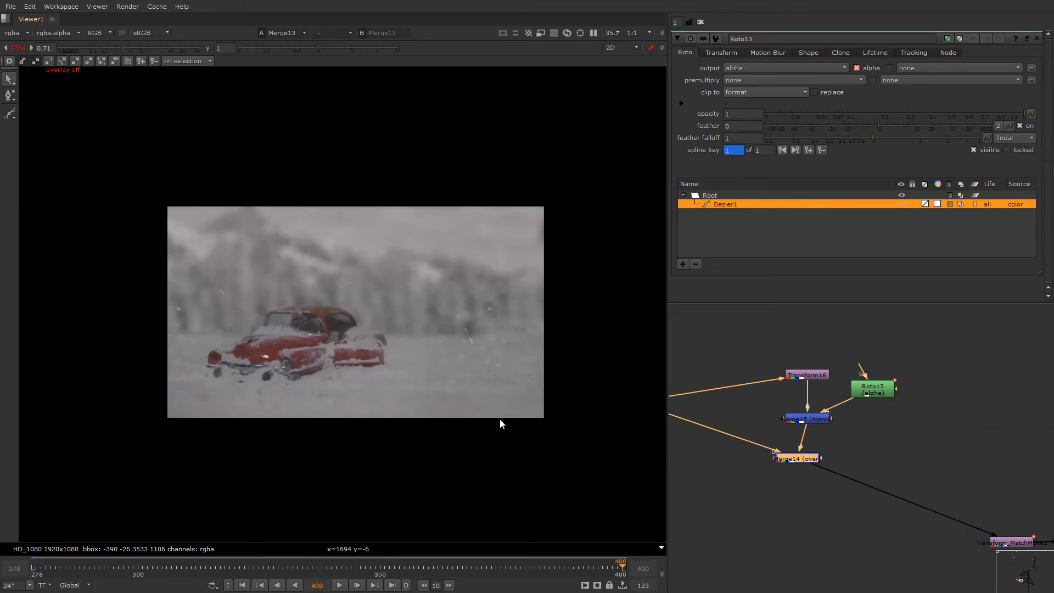
key(End)
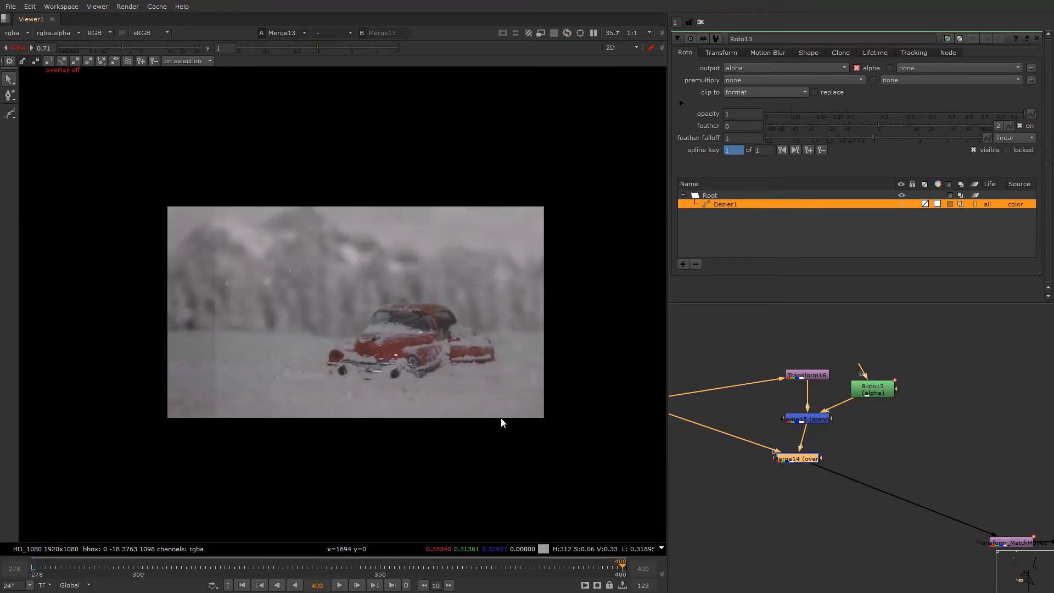
- Insert a Transform after the combined snow Merge and move the stencil Merge up in the node graph
key(t)
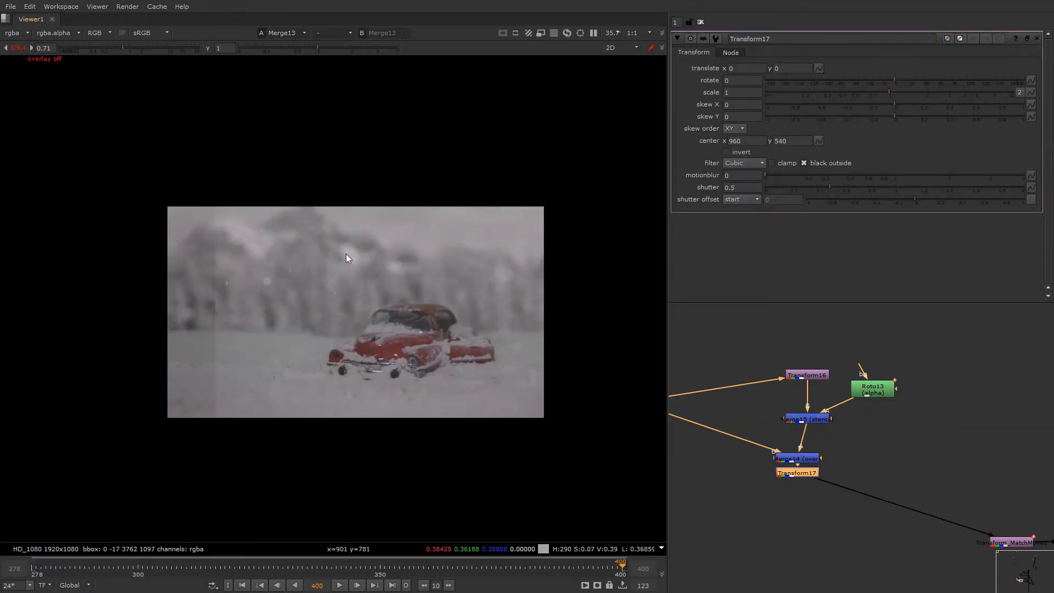
mouse_move(403, 315)
mouse_down()
mouse_move(184, 318)
mouse_move(287, 308)
mouse_move(470, 322)
mouse_move(403, 316)
mouse_up()
click(803, 375)
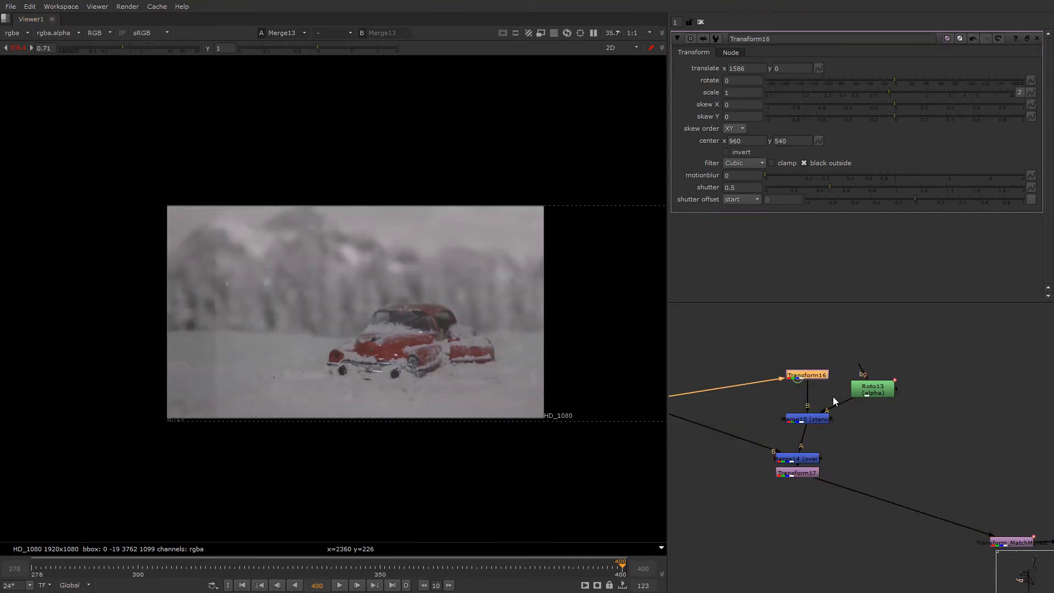
drag(821, 421, 821, 406)
key(t)
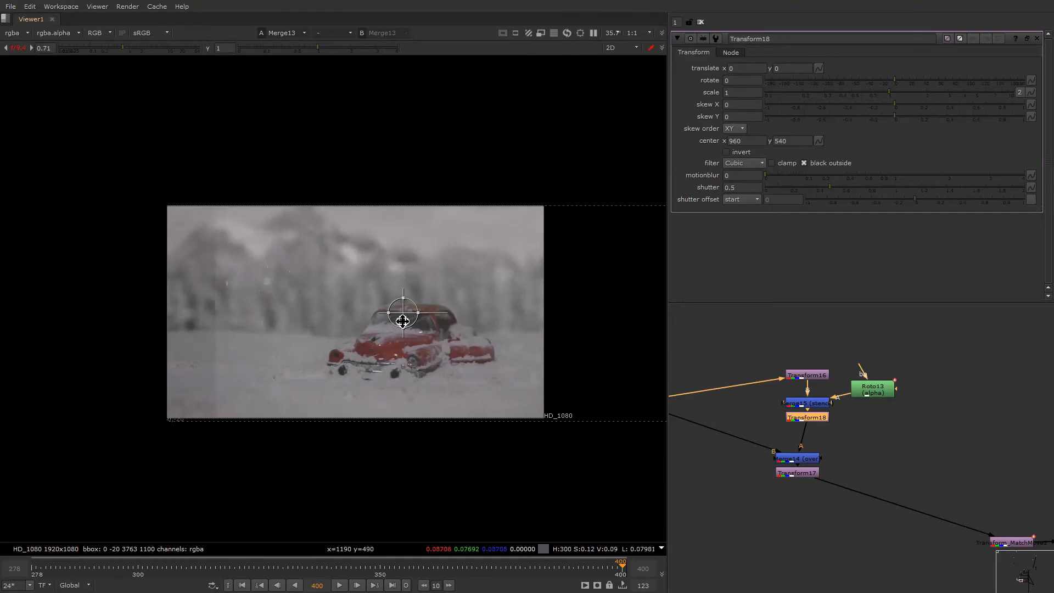
drag(403, 321, 305, 316)
key(ctrl+z)
key(ctrl+z)
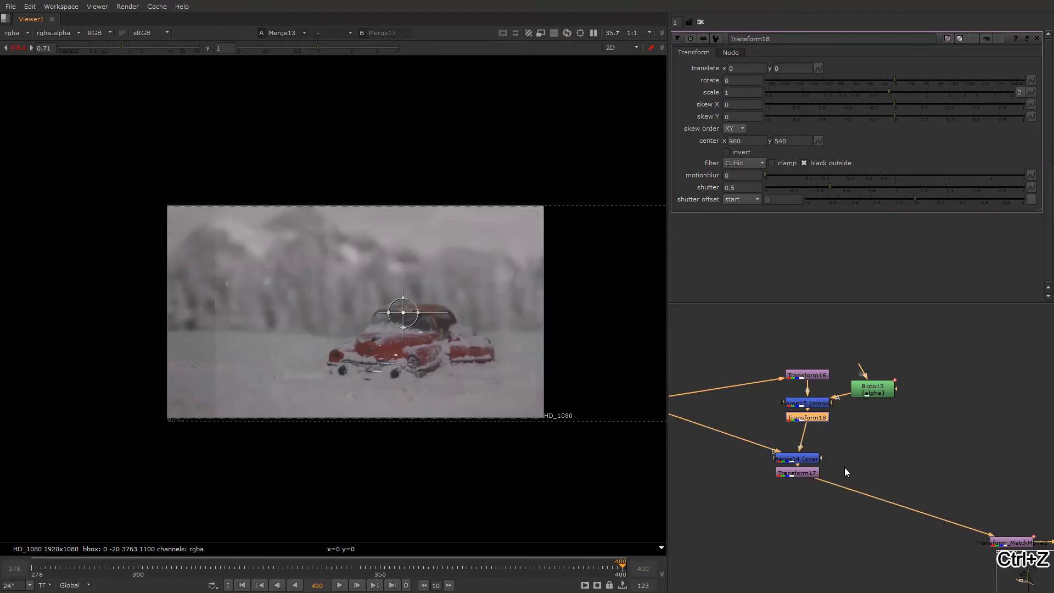
- Move the offset snow copy to the opposite side of the frame, to about translate x -1764, y -26
double_click(807, 376)
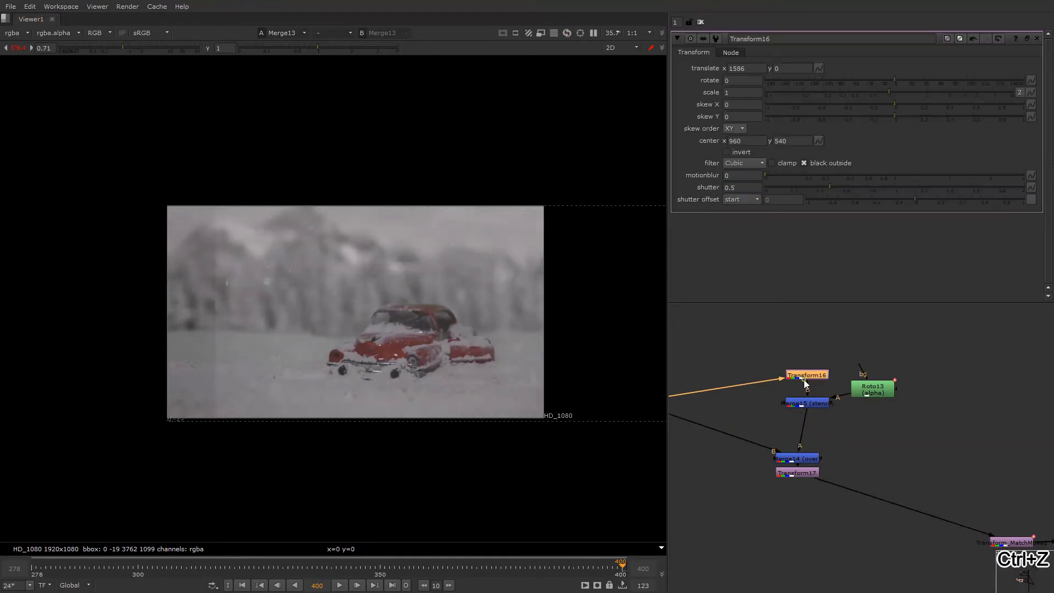
right_click(292, 273)
click(292, 273)
scroll(443, 315, down, 5)
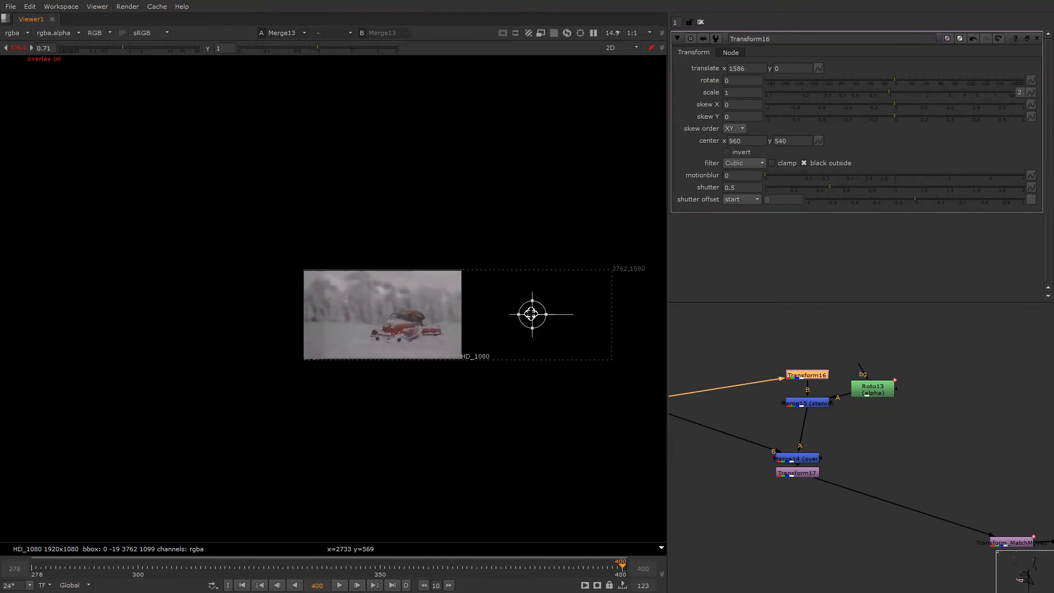
drag(531, 313, 260, 316)
scroll(260, 316, up, 2)
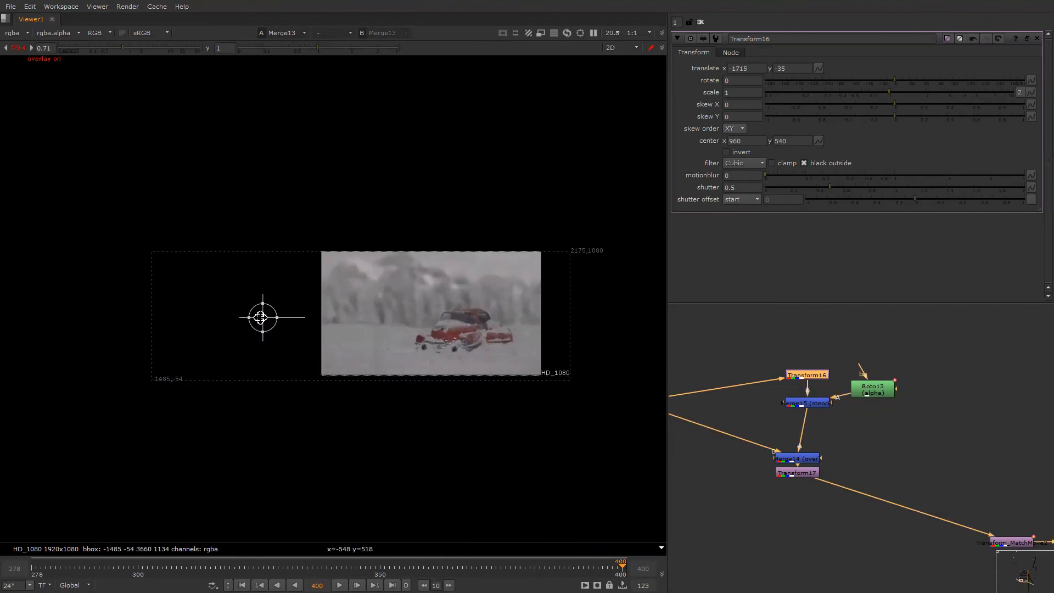
- Move the Roto shape to the snow seam near the frame's left edge and remove all of its curve animation
double_click(870, 391)
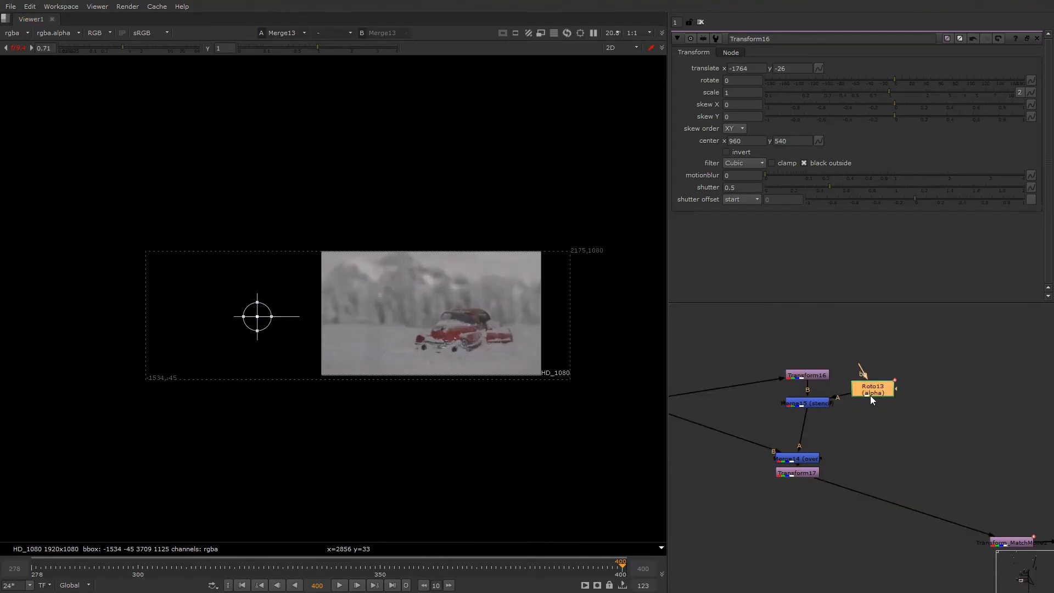
click(542, 331)
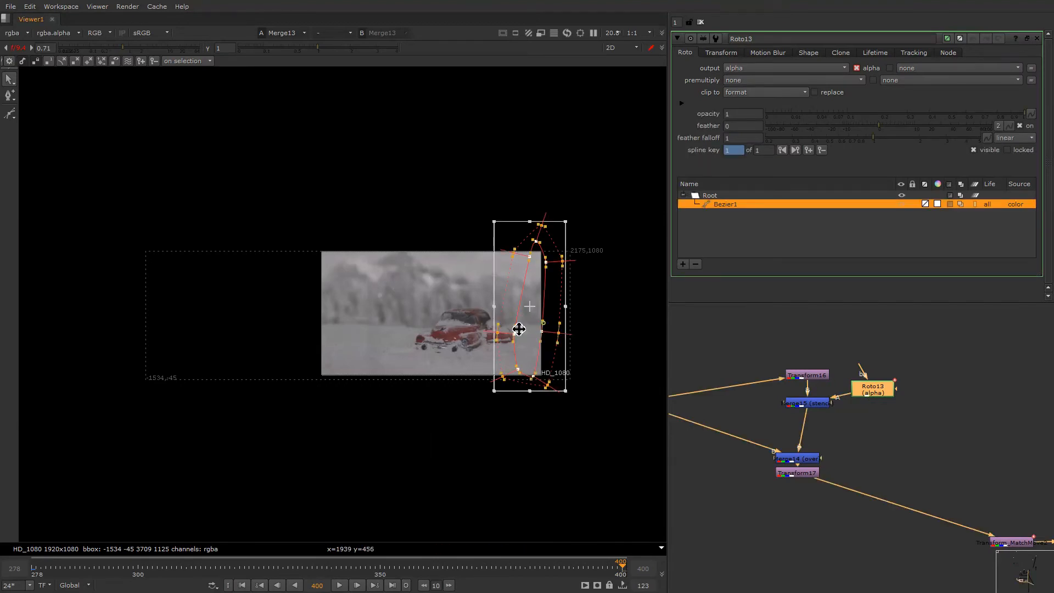
drag(517, 330, 371, 320)
key(ctrl+z)
right_click(373, 314)
mouse_move(469, 450)
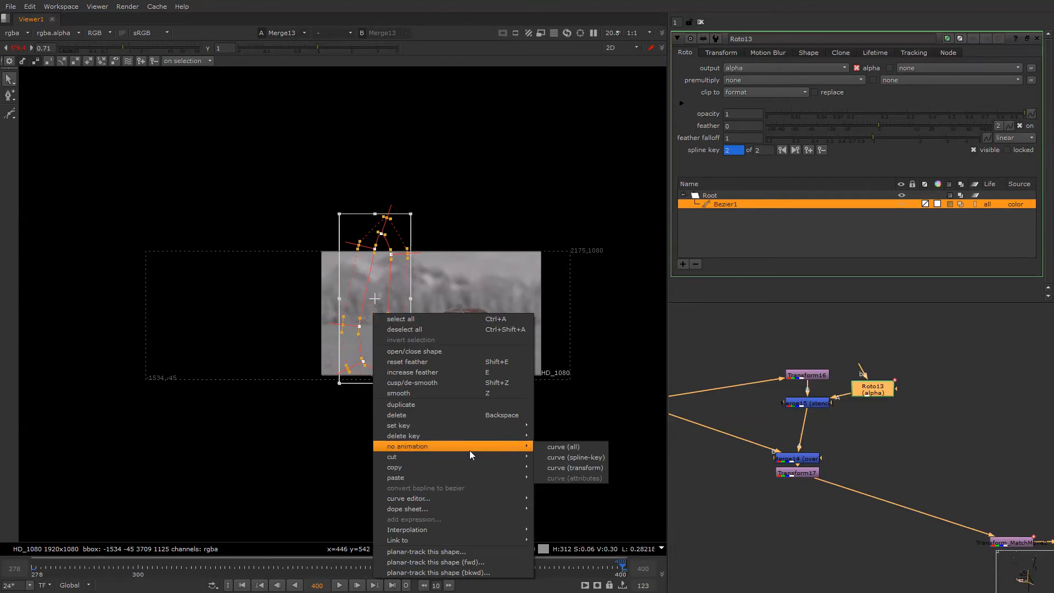
click(558, 446)
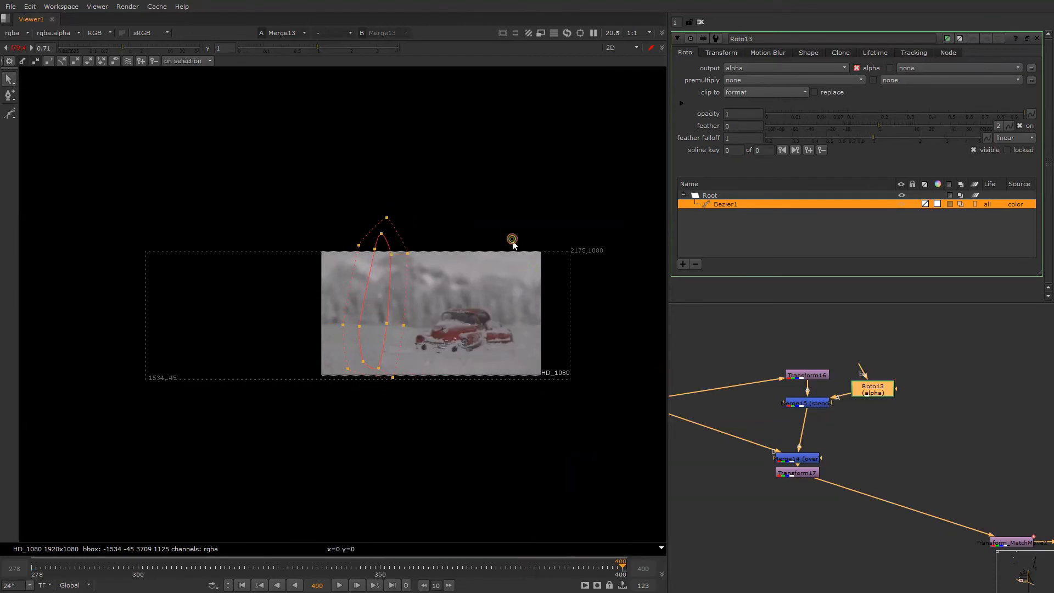
- At the first frame, shift the combined snow with its Transform to about translate x 380
middle_drag(512, 256, 481, 263)
key(q)
key(Home)
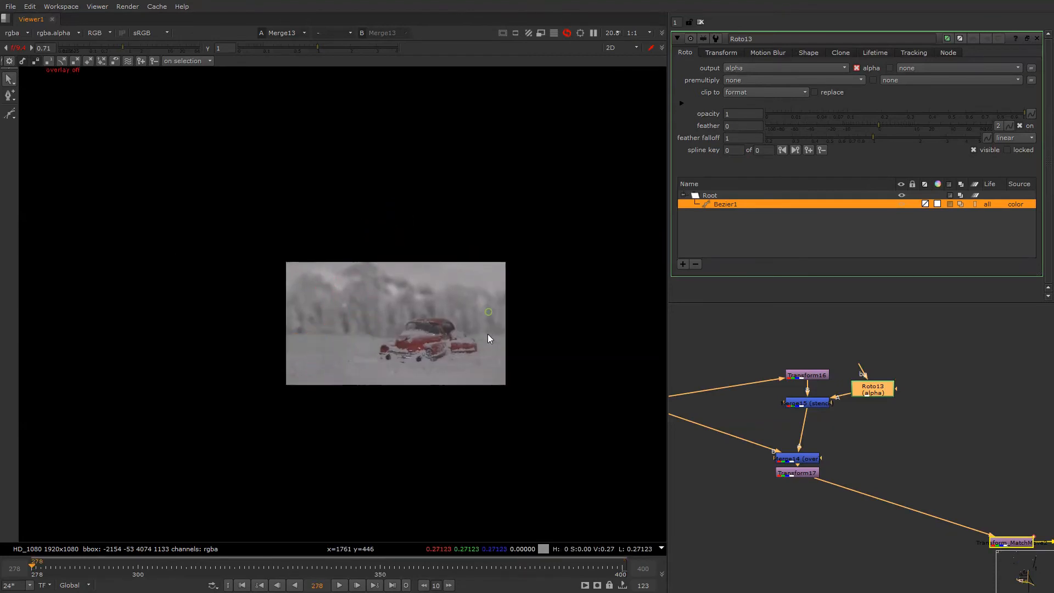
scroll(471, 316, up, 3)
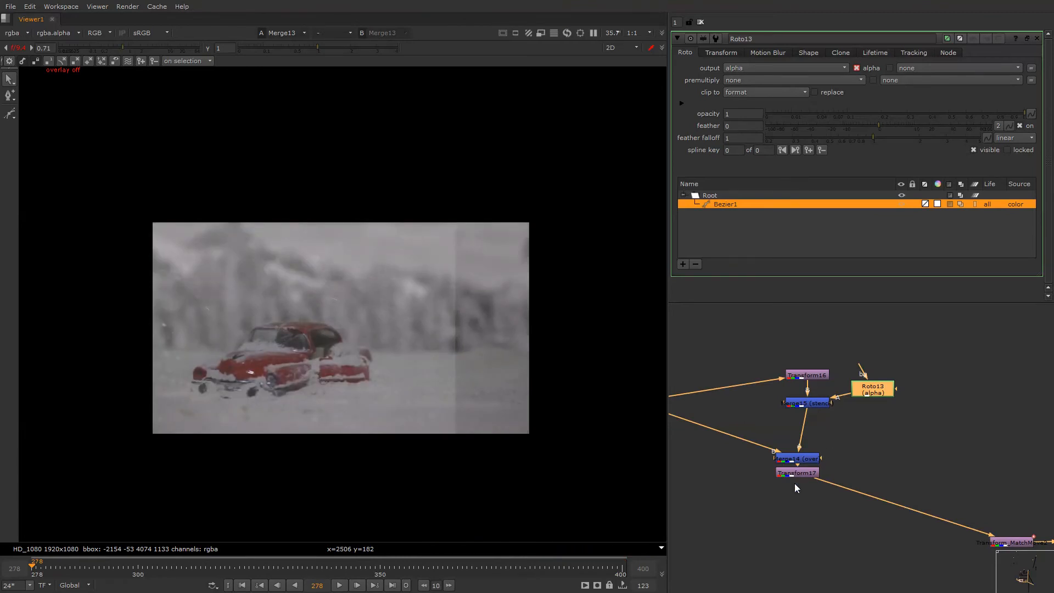
double_click(794, 474)
right_click(466, 279)
click(470, 281)
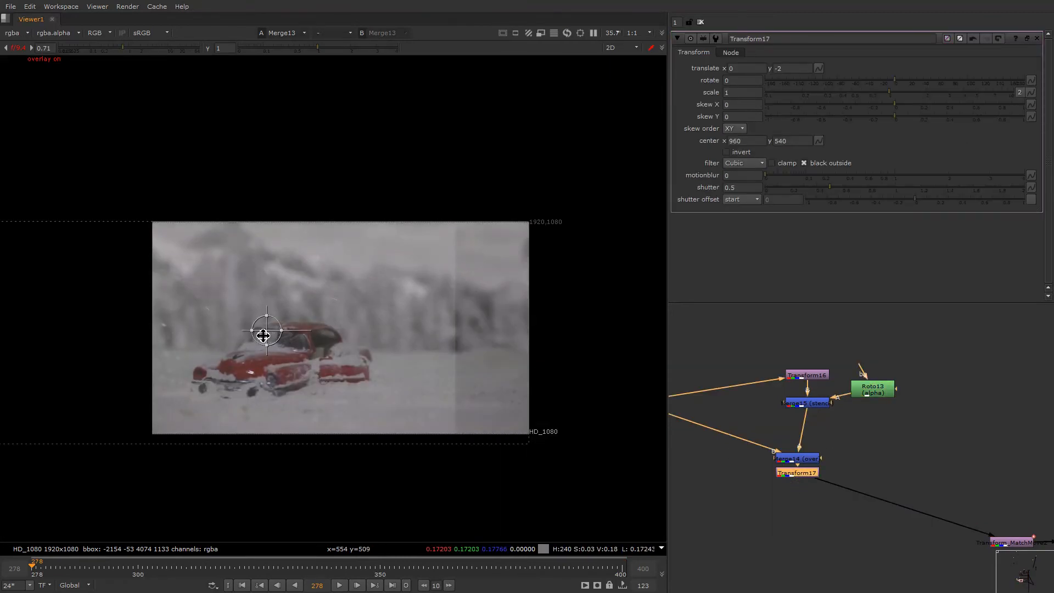
drag(263, 335, 338, 330)
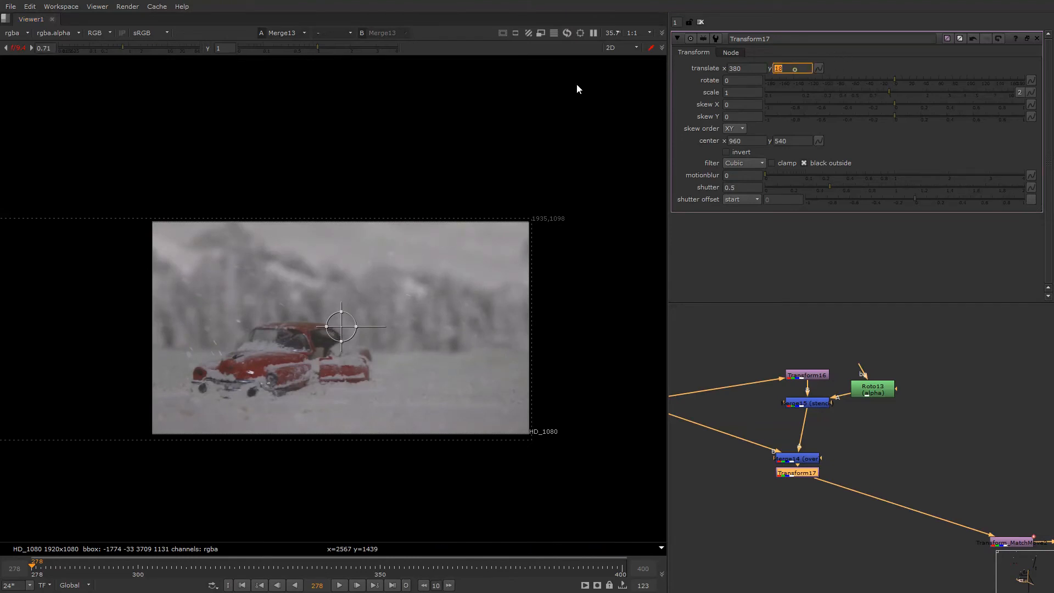
- Set the combined snow Transform's translate y to 0 and view the last frame
text(1)
key(Return)
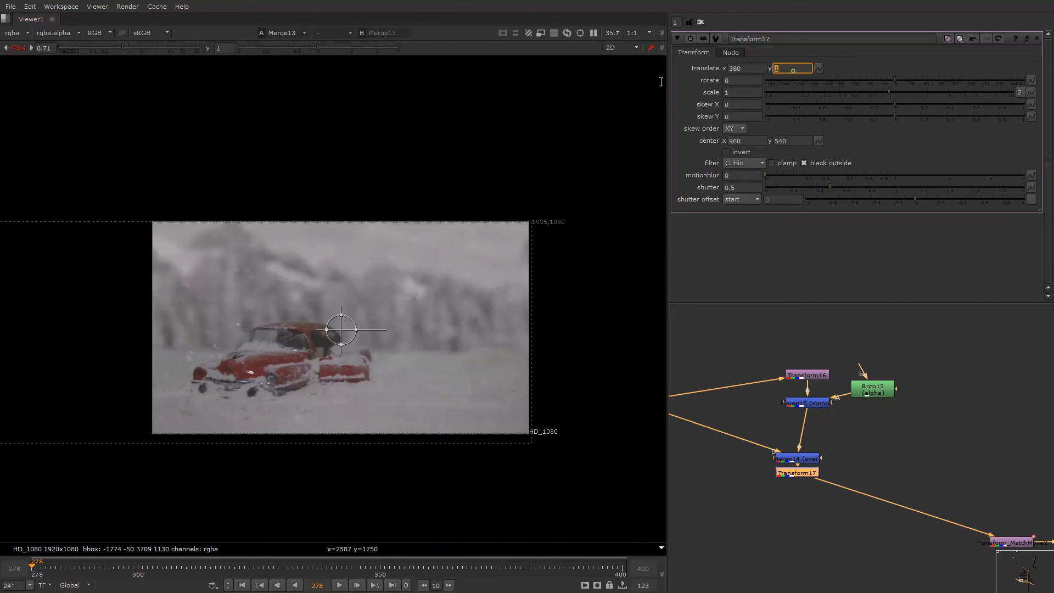
text(0)
key(Return)
key(End)
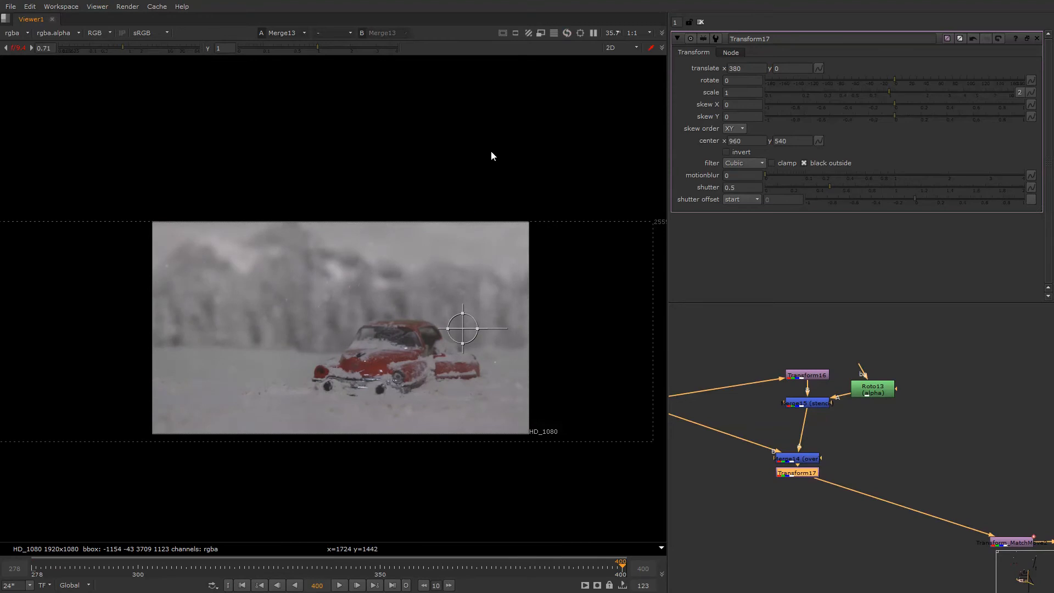
click(491, 152)
key(o)
- Reconnect Merge13's B input to the Merge of the snow branch above and align Merge13 in the main column
scroll(1015, 420, down, 5)
middle_drag(1029, 445, 787, 423)
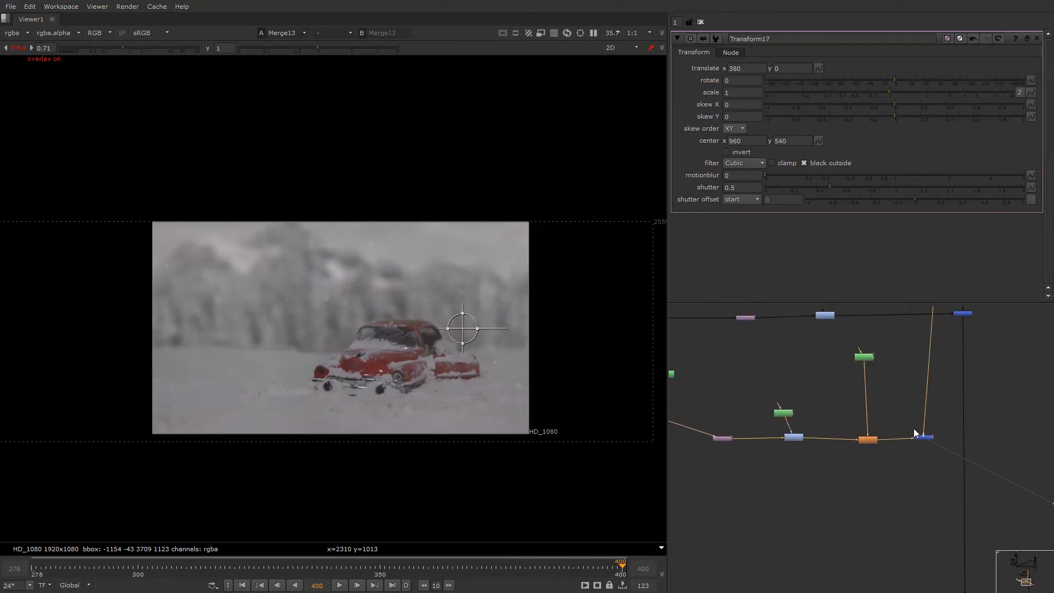
click(917, 431)
scroll(917, 459, down, 3)
middle_drag(917, 468, 887, 543)
middle_drag(915, 333, 912, 359)
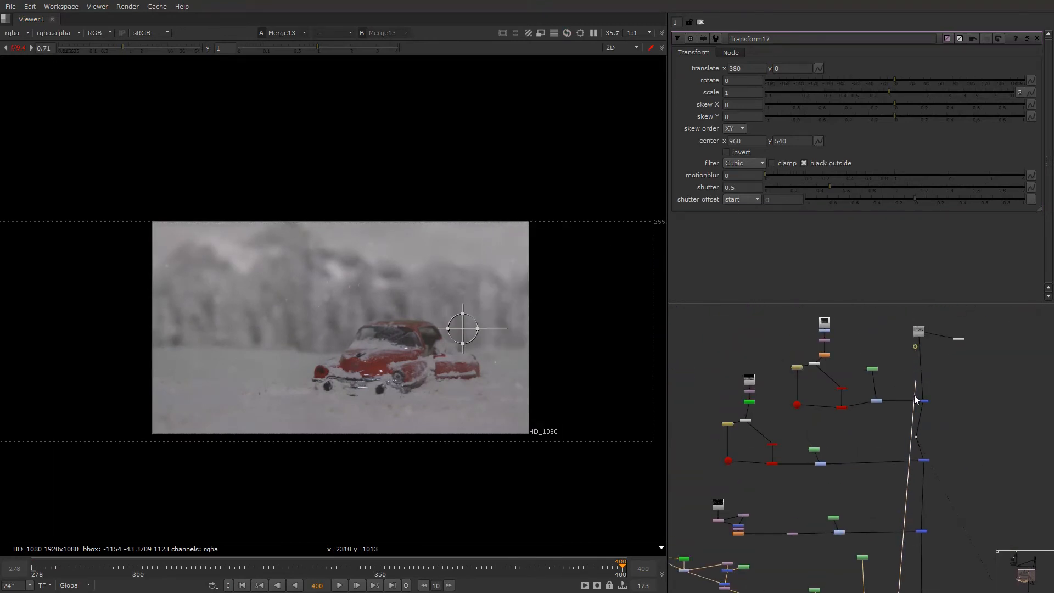
alt+drag(900, 541, 906, 402)
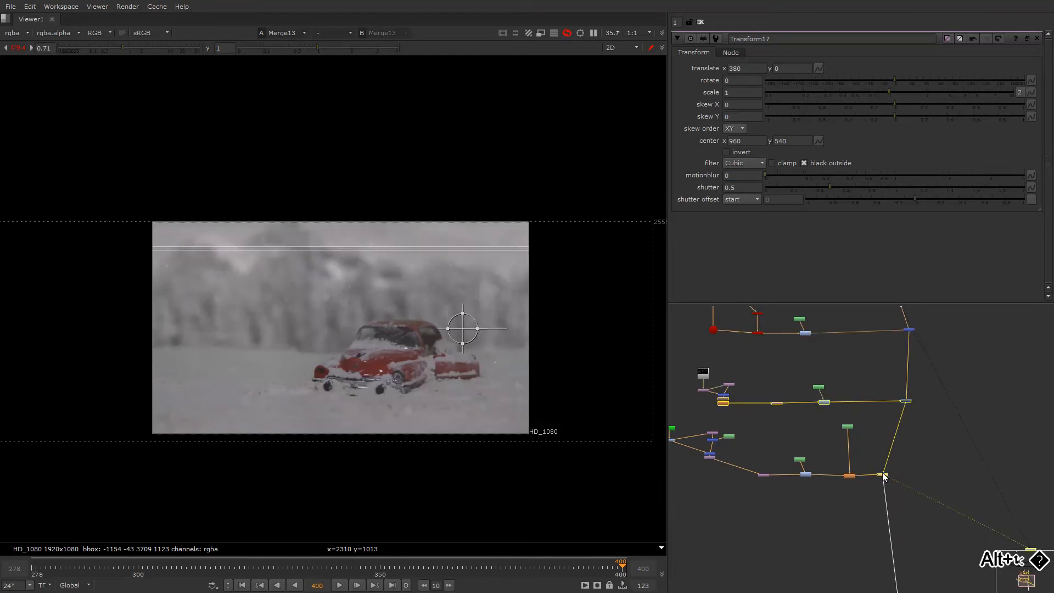
drag(881, 472, 909, 475)
key(o)
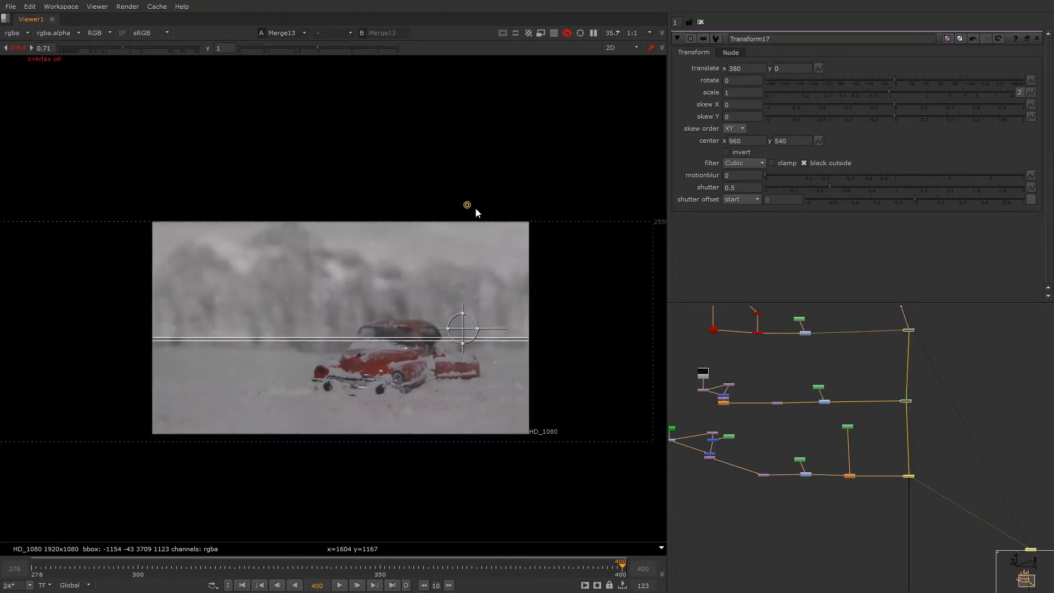
- Set Merge13's bounding box to B so it follows the main plate's format
scroll(903, 446, up, 5)
double_click(903, 444)
click(735, 81)
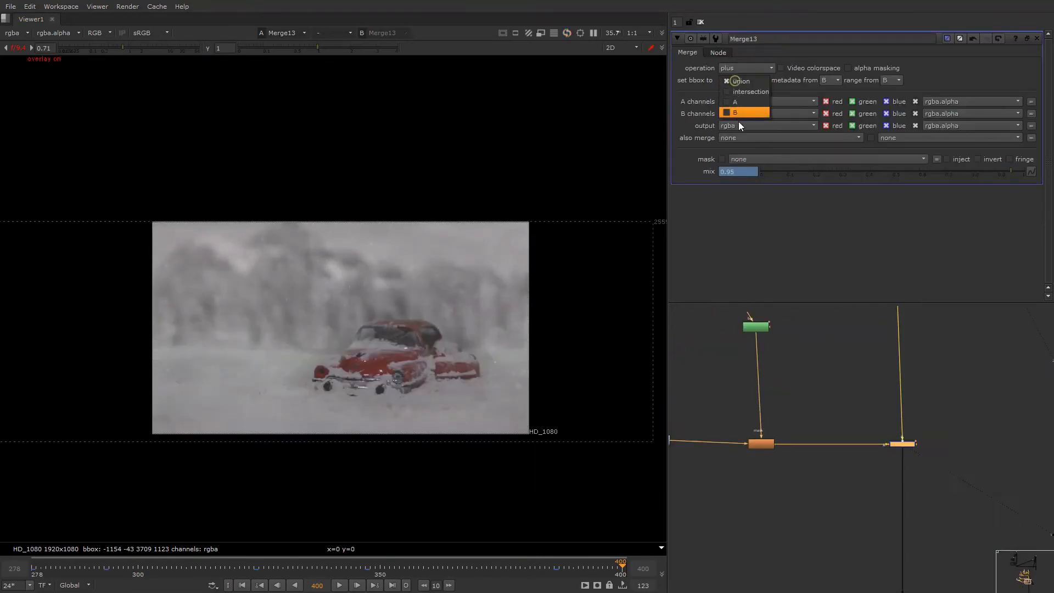
click(739, 115)
scroll(863, 419, down, 5)
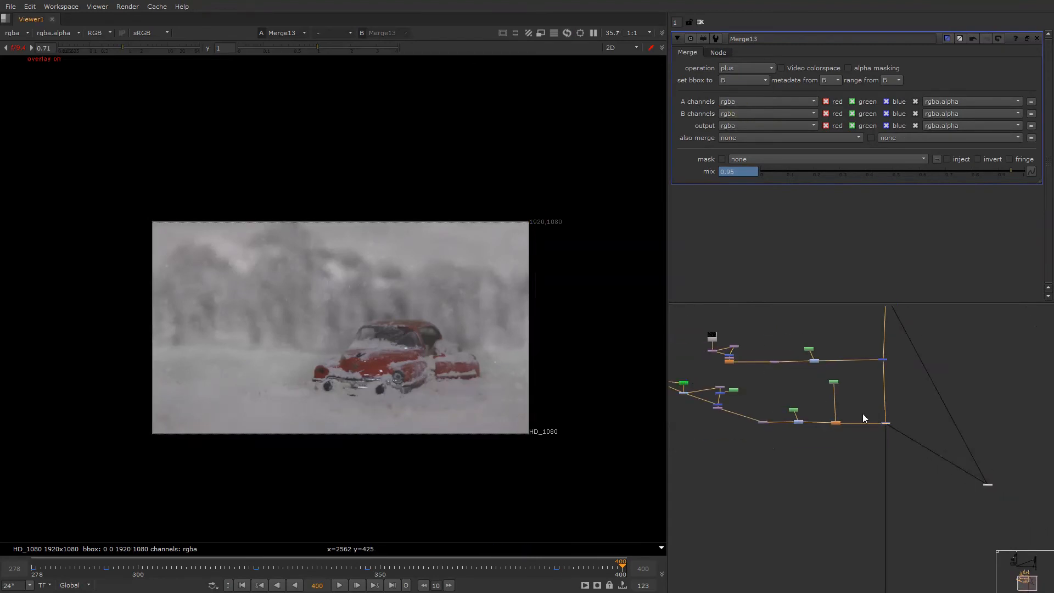
- Toggle Multiply4 on the bottom snow branch to compare its effect and set its value to 0.63
scroll(814, 414, up, 4)
click(798, 423)
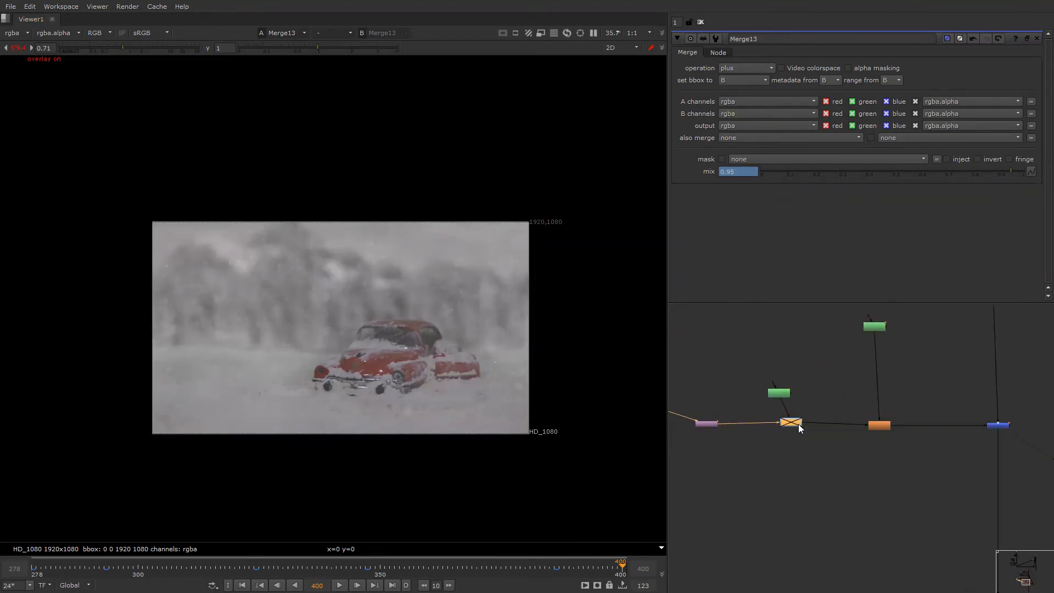
key(d)
double_click(798, 424)
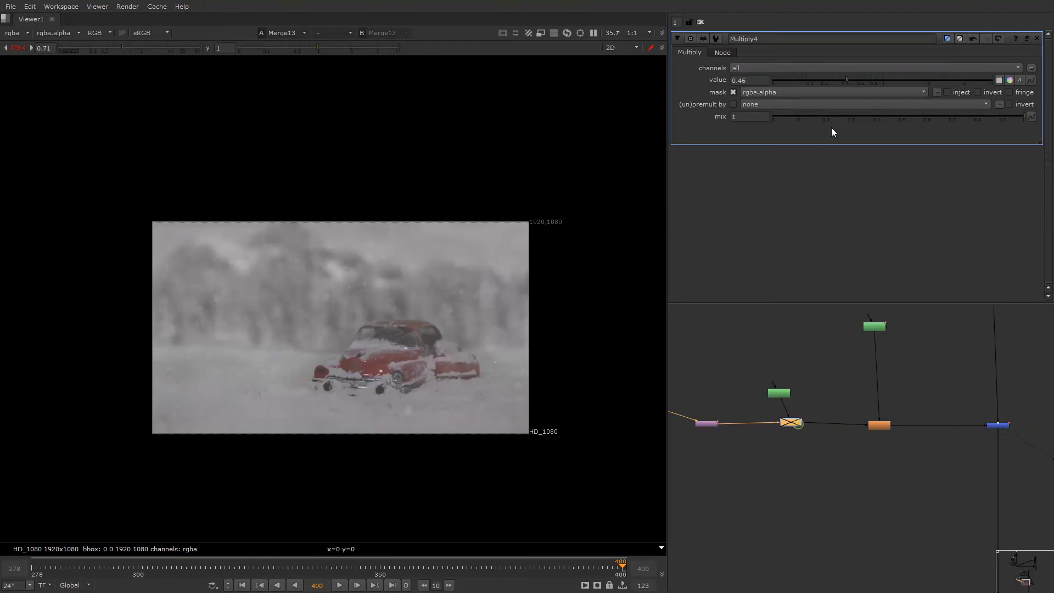
key(d)
click(868, 79)
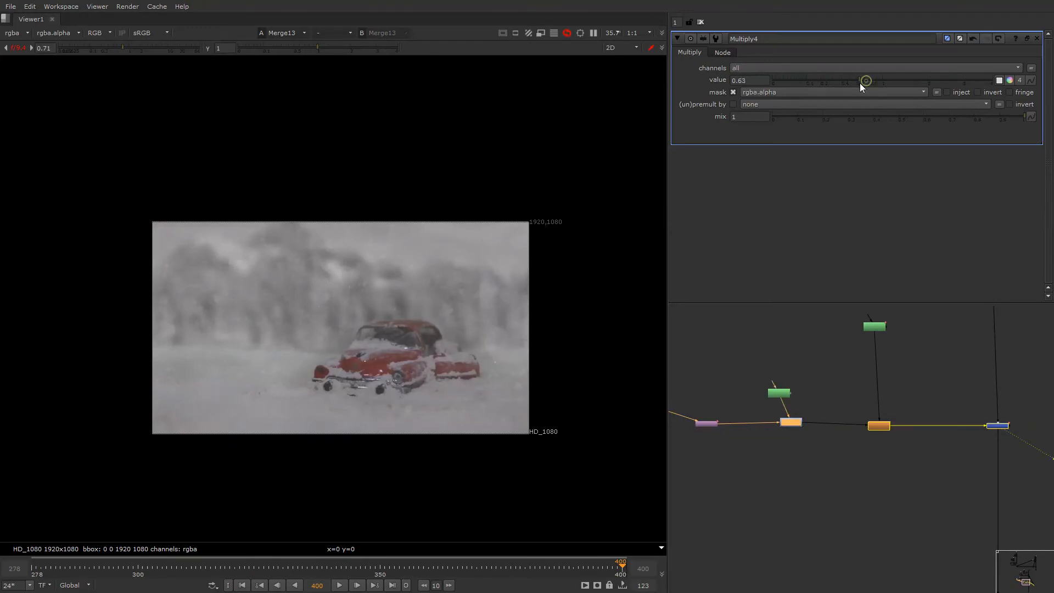
- Play the composite briefly from the first frame and inspect the snow over the car's front up close
right_click(481, 231)
click(481, 233)
click(483, 268)
key(l)
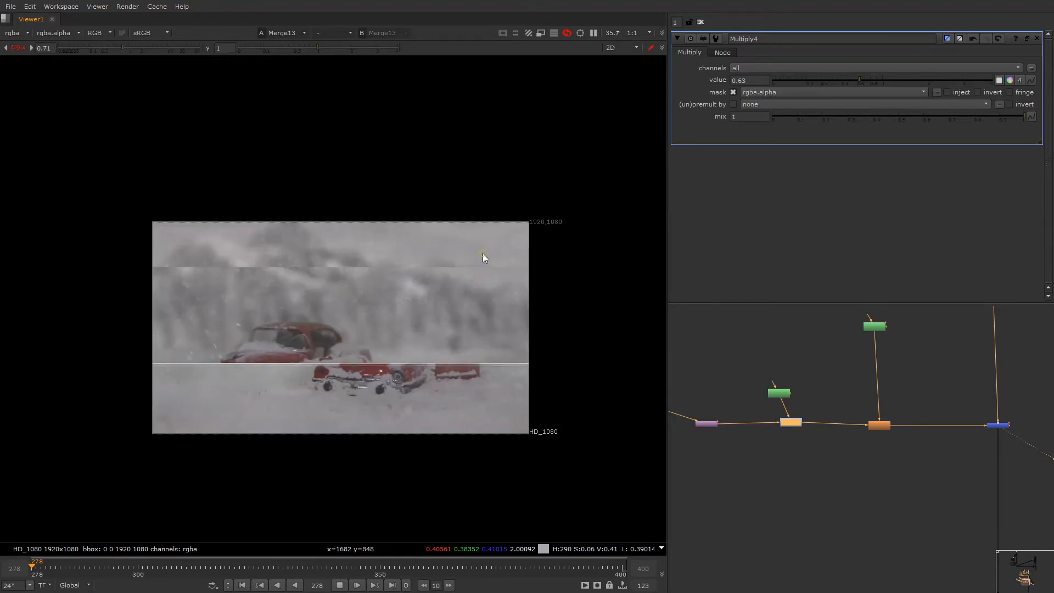
key(k)
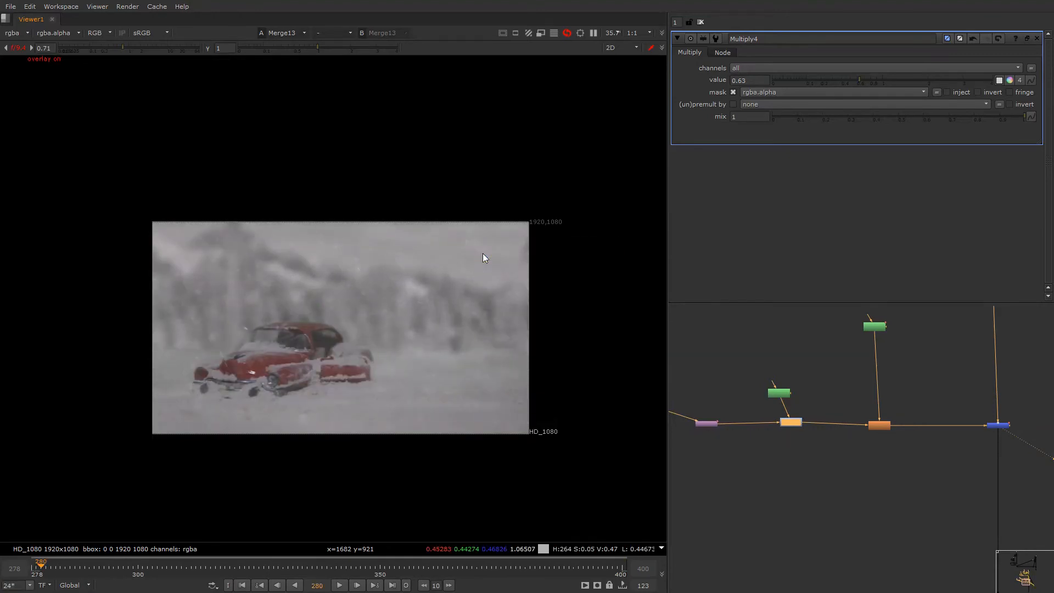
middle_drag(241, 385, 447, 351)
scroll(447, 351, up, 9)
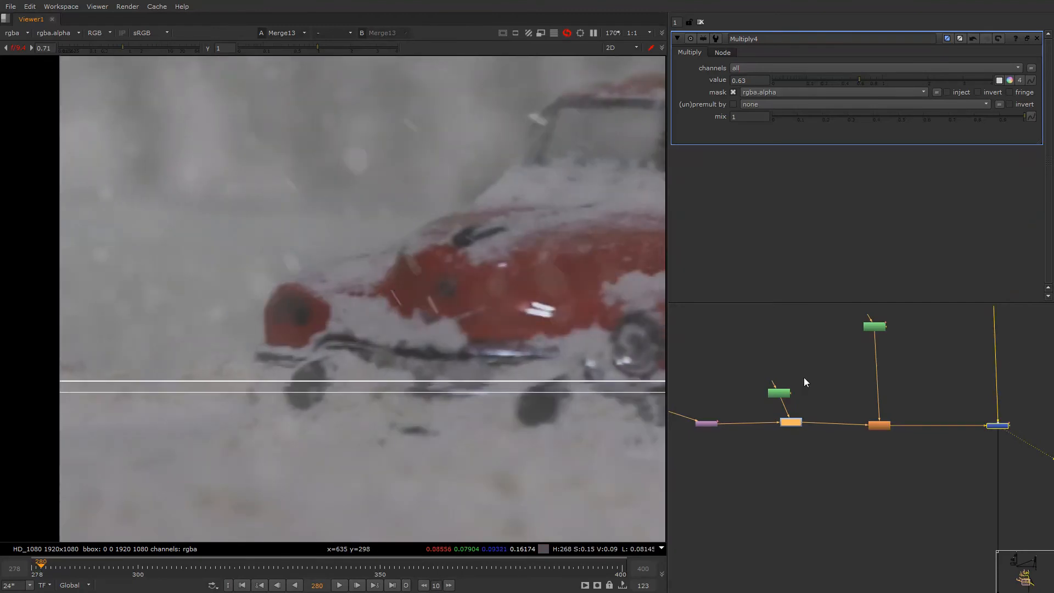
- Insert a Defocus node directly after Multiply4 with defocus 3 and check the result in the full frame
scroll(878, 448, up, 2)
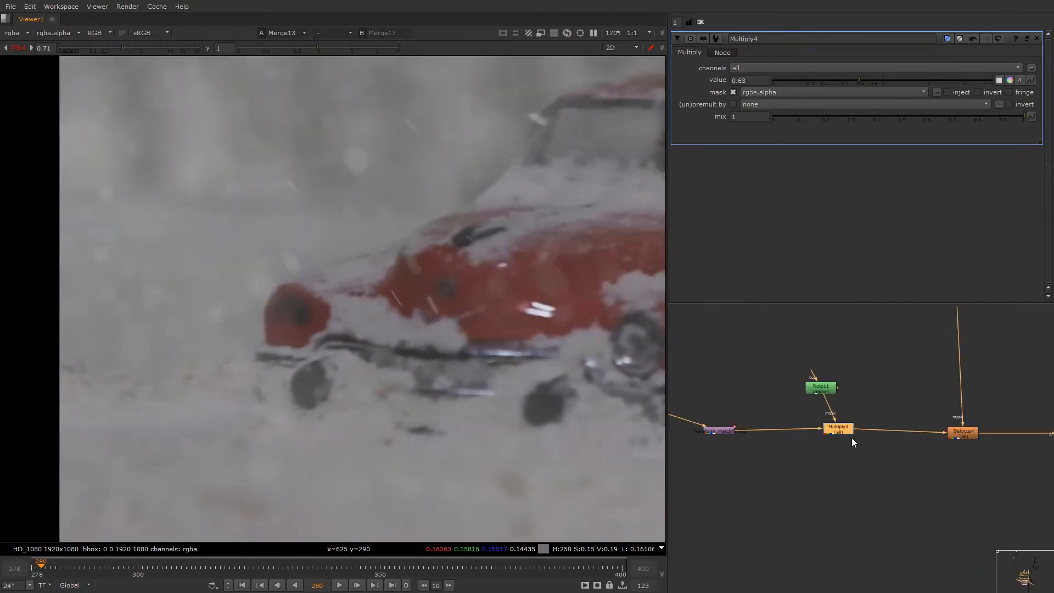
key(Tab)
text(def)
key(Return)
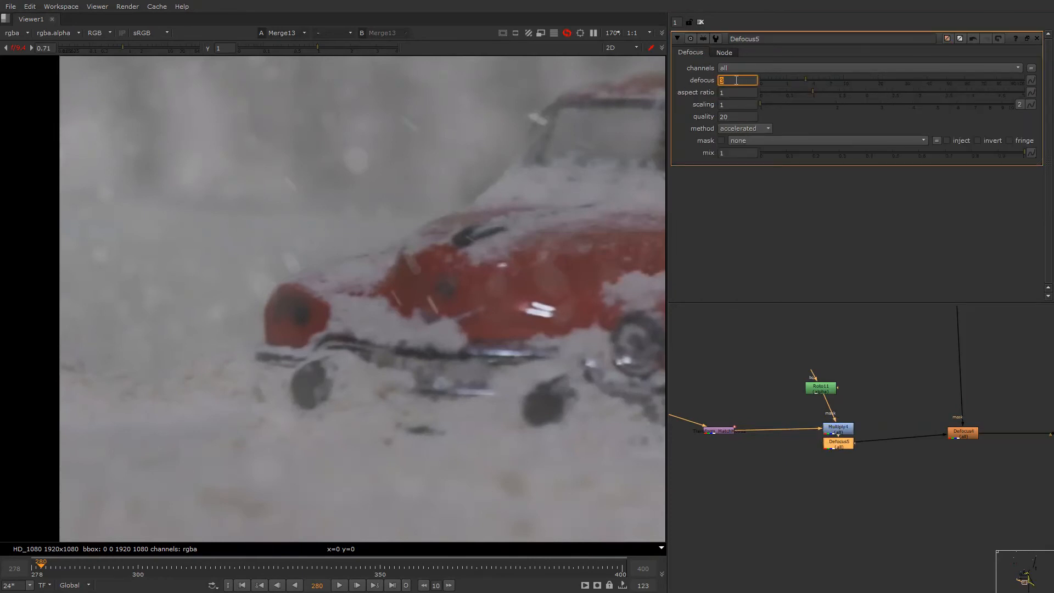
key(f)
key(g)
key(g)
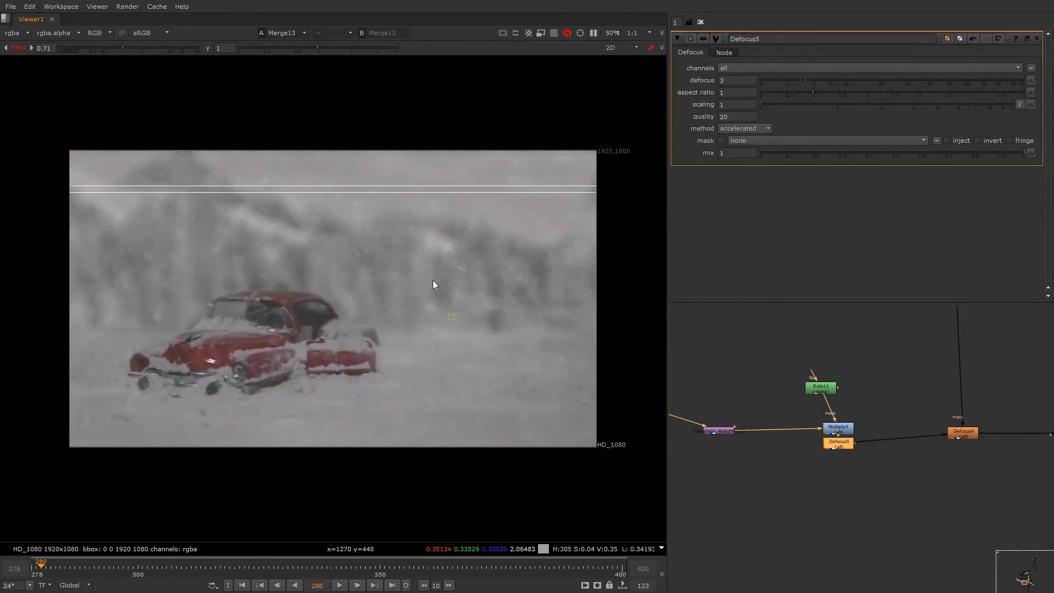
right_click(453, 218)
click(460, 236)
click(458, 234)
- Lower the mix of Merge11 on the snow branch above to 0.48
scroll(751, 396, down, 6)
middle_drag(864, 414, 840, 507)
scroll(792, 420, up, 3)
double_click(818, 407)
double_click(840, 377)
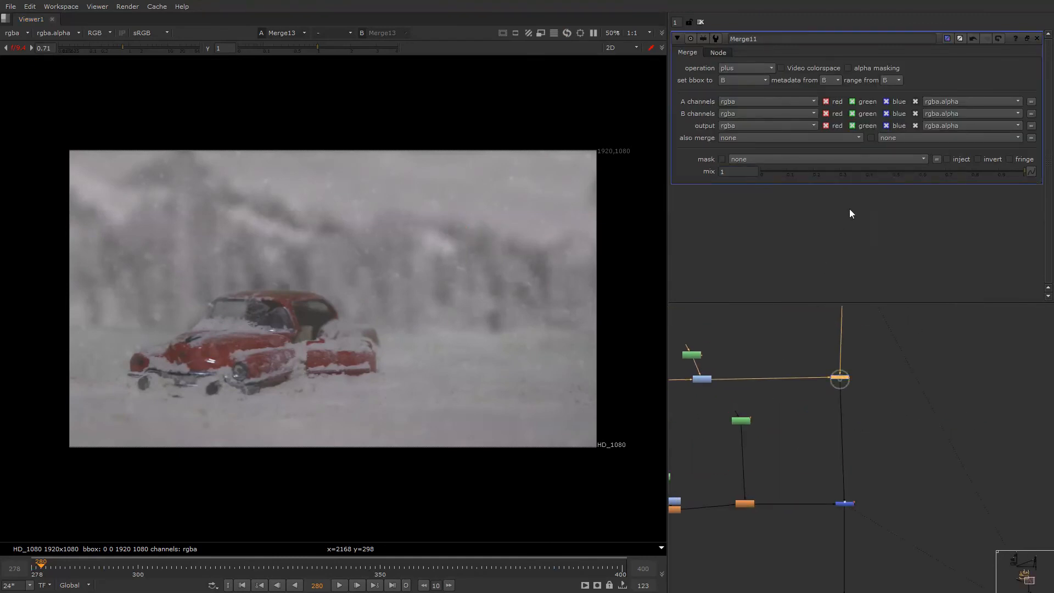
drag(897, 171, 881, 174)
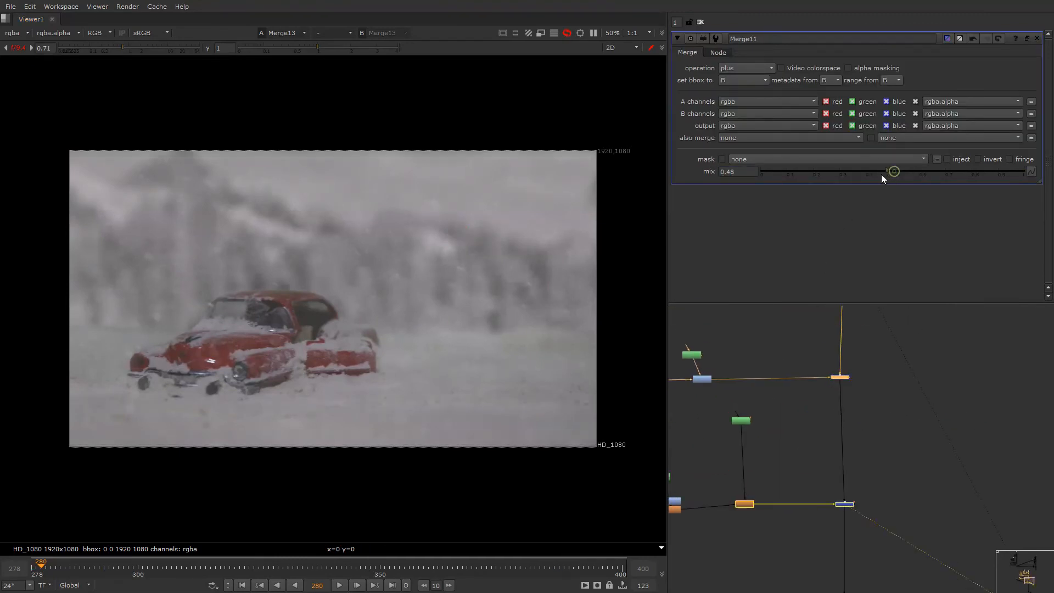
right_click(536, 182)
click(536, 182)
- Remove the mix animation on Merge13 and set its mix to 1
middle_drag(761, 467, 778, 417)
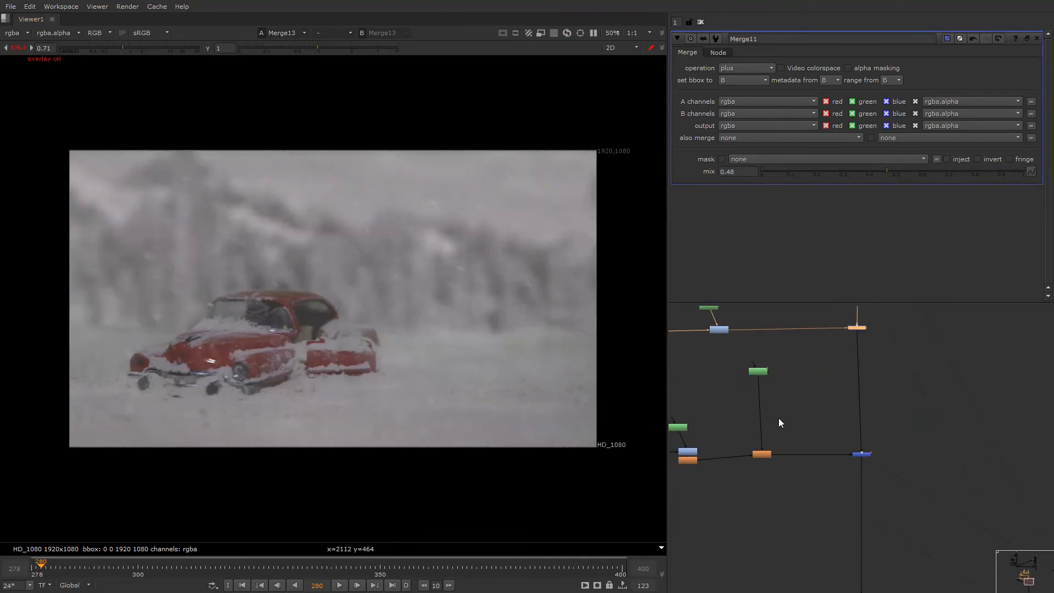
double_click(860, 455)
middle_drag(766, 511, 866, 496)
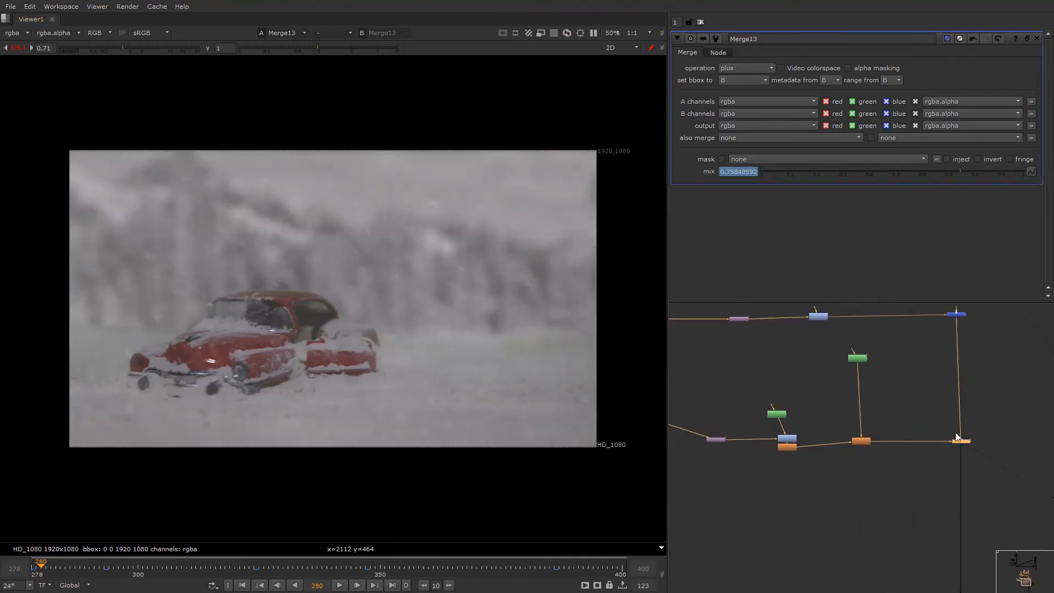
right_click(748, 172)
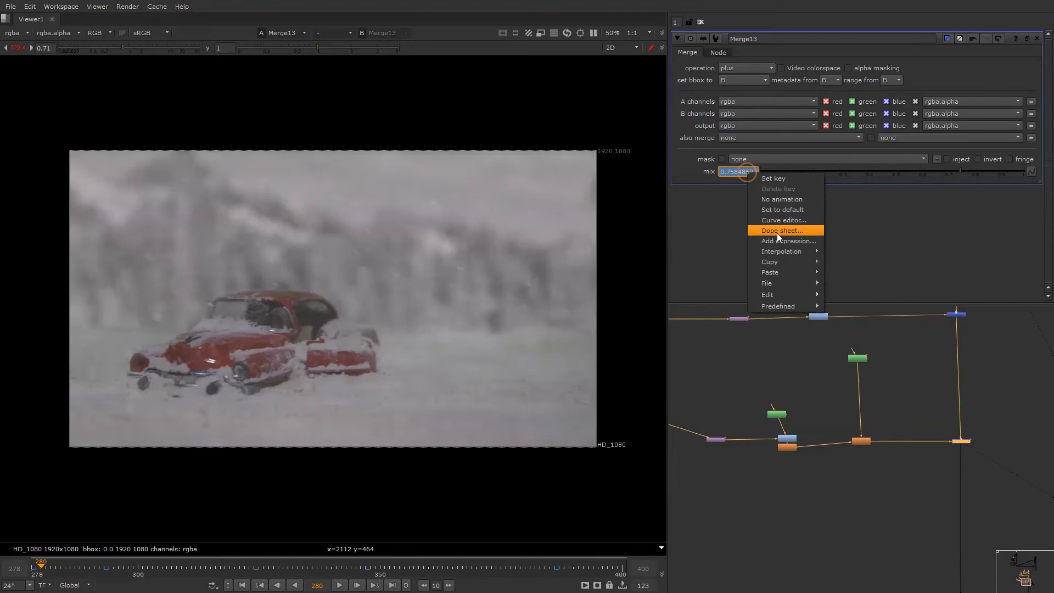
click(1016, 407)
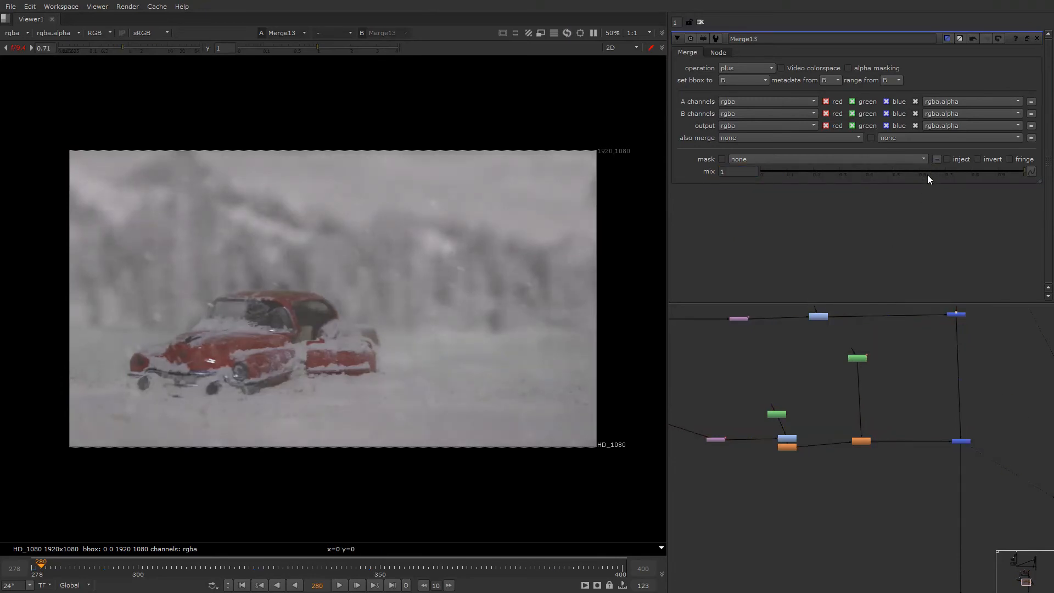
drag(927, 174, 1024, 173)
key(ctrl+z)
- Insert a Grade node between the last Defocus and Merge13 and lower its gain to 0.68
key(g)
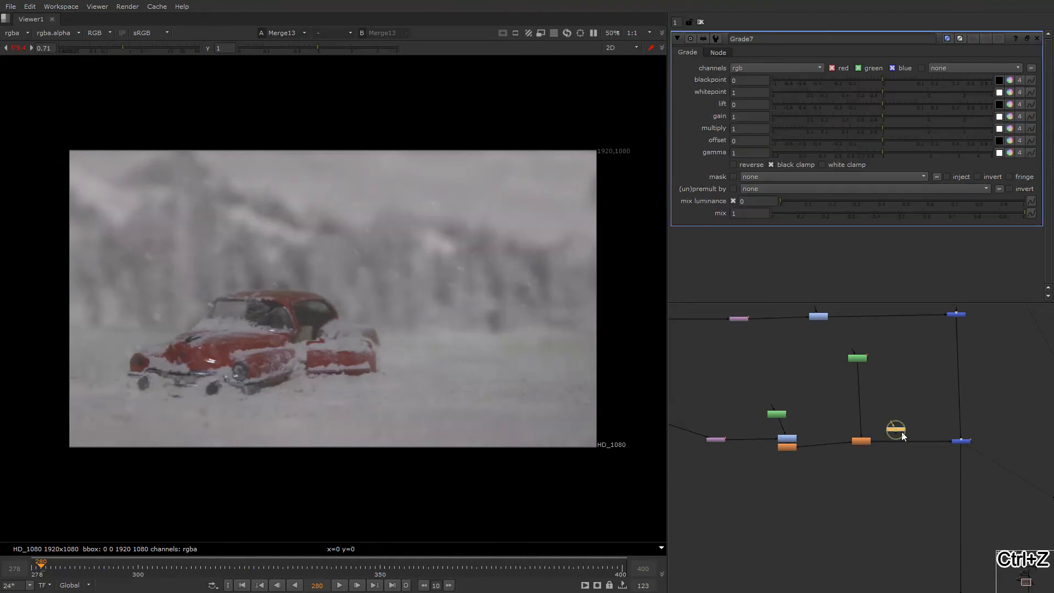
click(898, 439)
drag(862, 120, 857, 119)
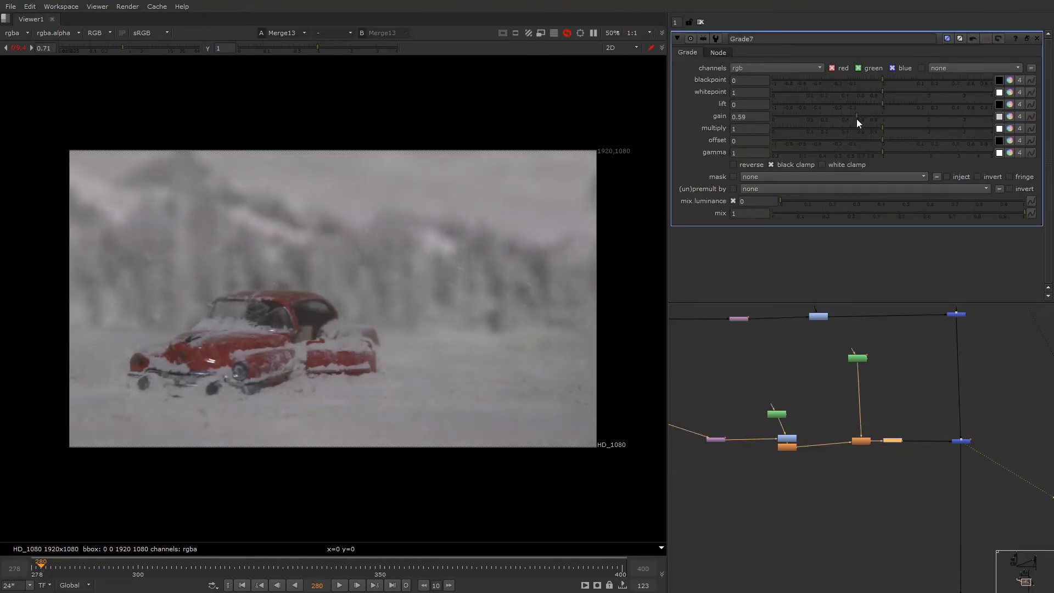
key(q)
key(q)
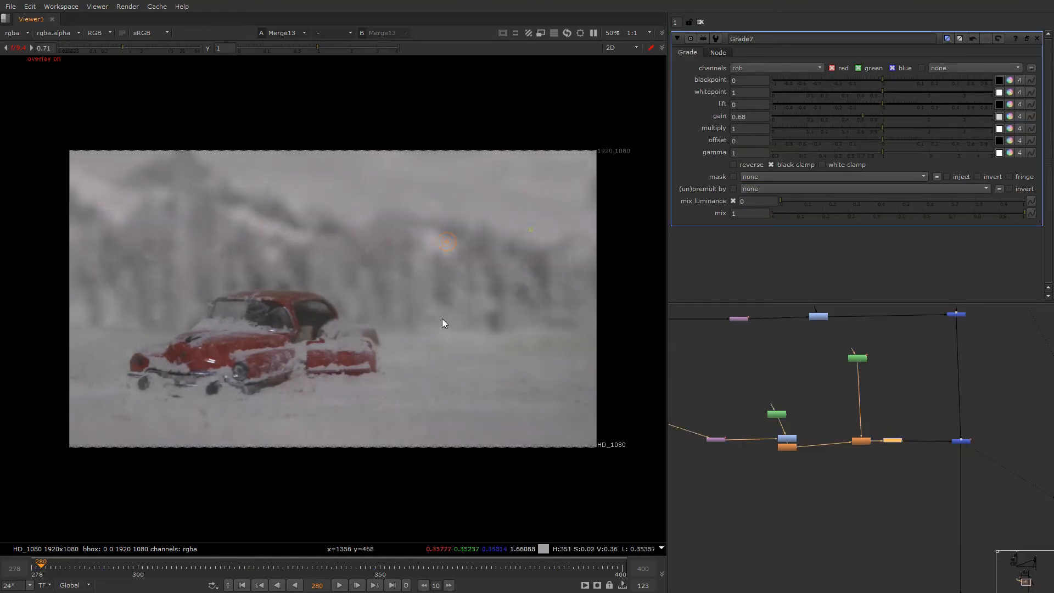
key(y)
key(y)
- View the final Grade4 at the end of the node tree with the viewer overlay off, then restore the overlay
scroll(895, 437, down, 5)
middle_drag(895, 516, 841, 414)
scroll(854, 456, up, 4)
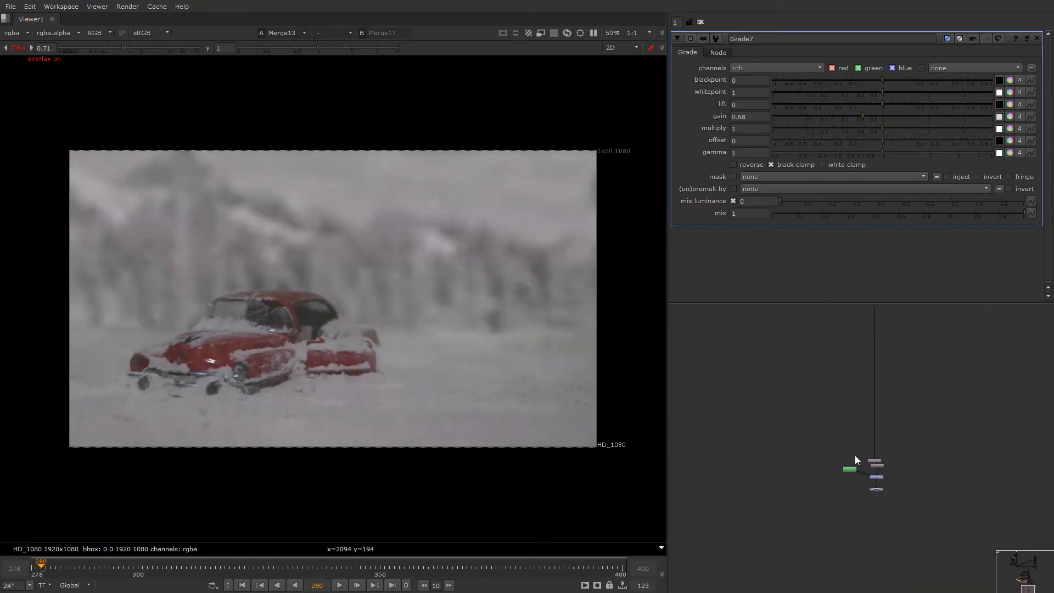
click(884, 472)
key(1)
key(q)
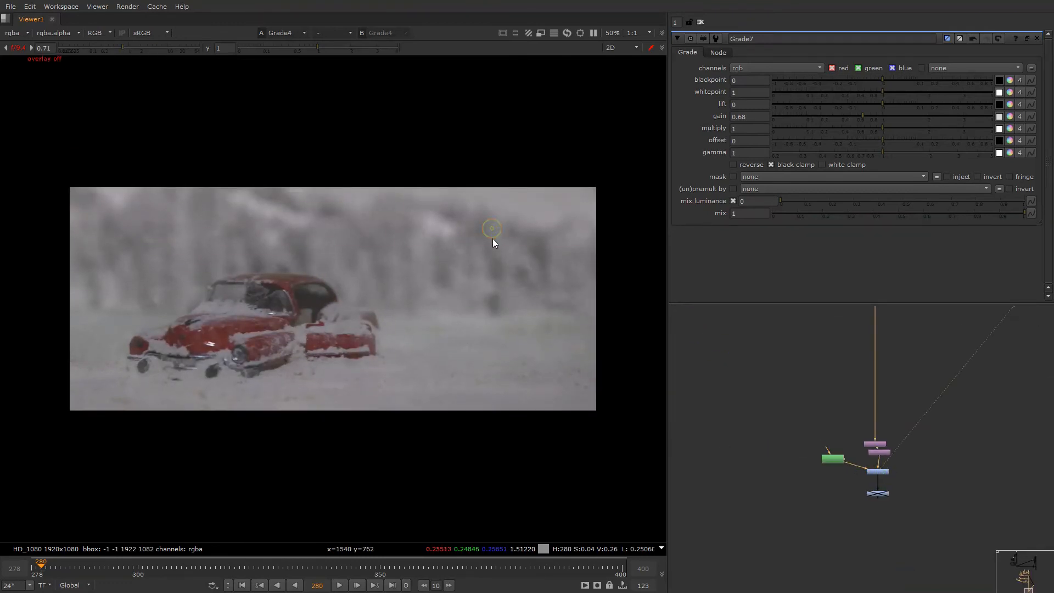
middle_drag(443, 259, 474, 256)
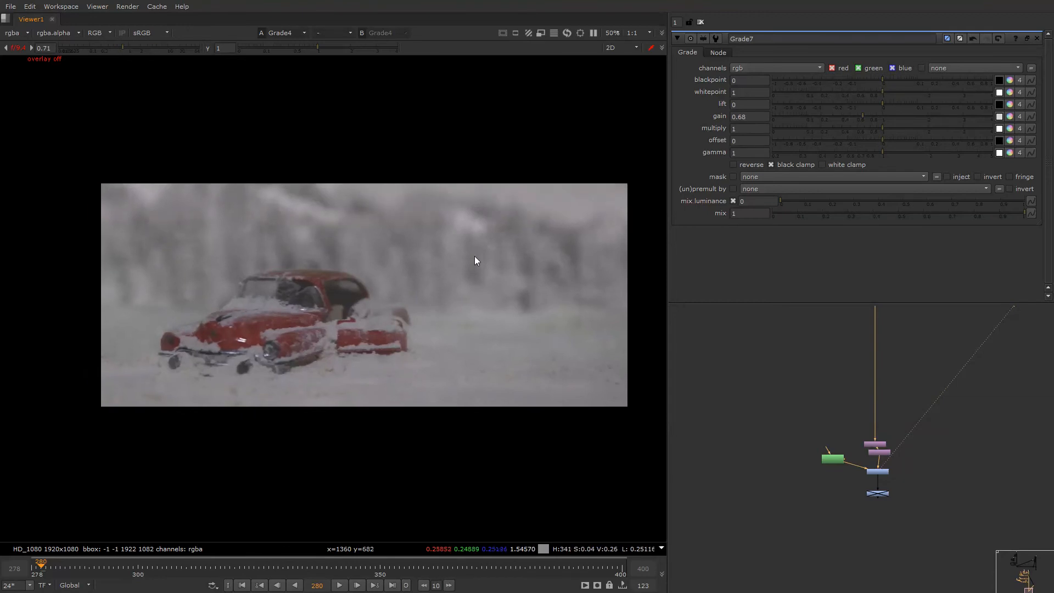
key(q)
- Go back up the node tree and view the car composite before the snow layers are merged
scroll(879, 400, down, 4)
scroll(854, 380, down, 3)
middle_drag(855, 380, 842, 466)
middle_drag(843, 354, 819, 534)
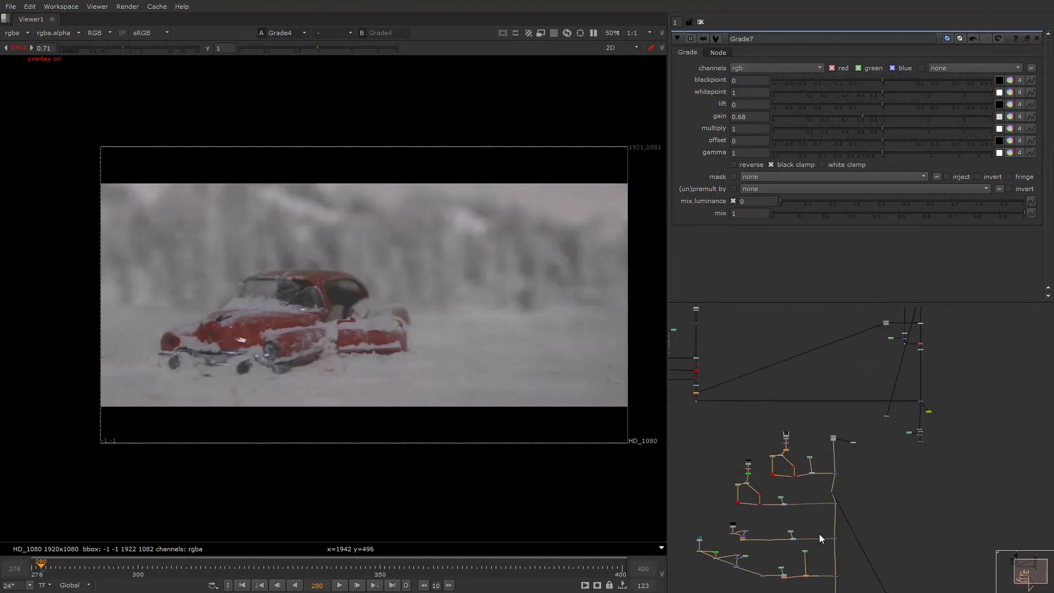
scroll(903, 449, up, 4)
scroll(879, 411, up, 2)
click(858, 361)
key(2)
key(1)
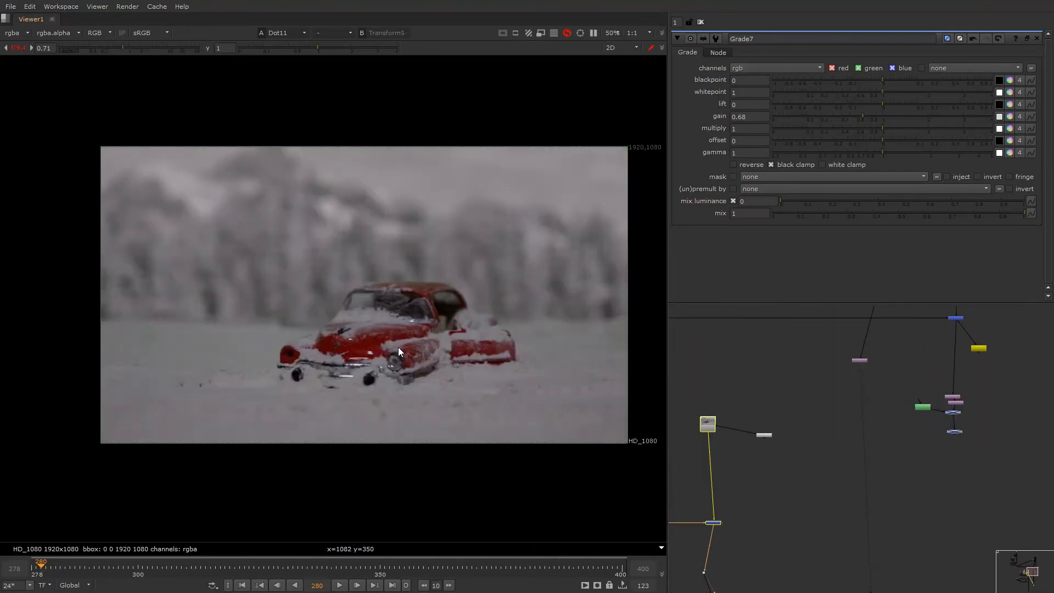
- Assign the green-screen plate's Transform and the final Grade4 to separate viewer inputs for comparison
scroll(865, 446, down, 6)
middle_drag(793, 510, 822, 495)
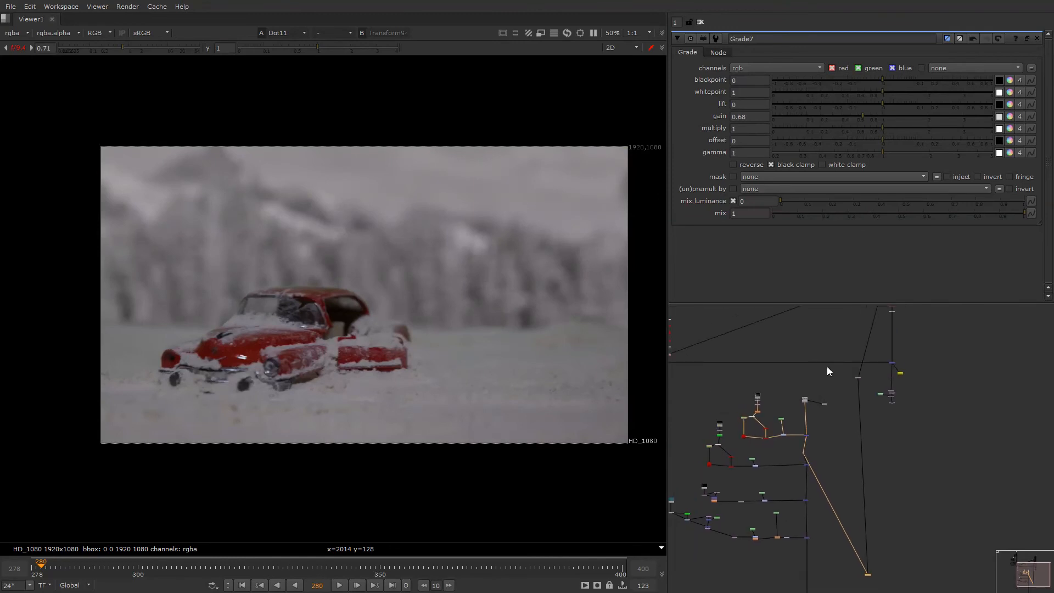
click(856, 378)
key(1)
middle_drag(823, 573, 822, 439)
scroll(793, 550, up, 5)
click(802, 531)
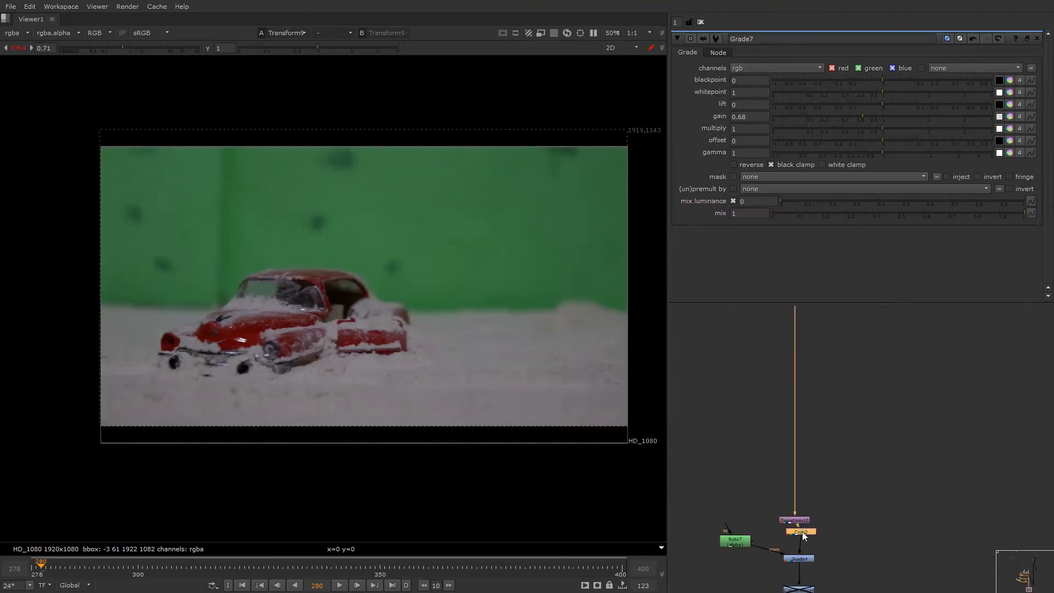
click(798, 559)
key(2)
- Compare the original green-screen plate with the final graded composite at frames 280 and 348
key(q)
key(q)
key(1)
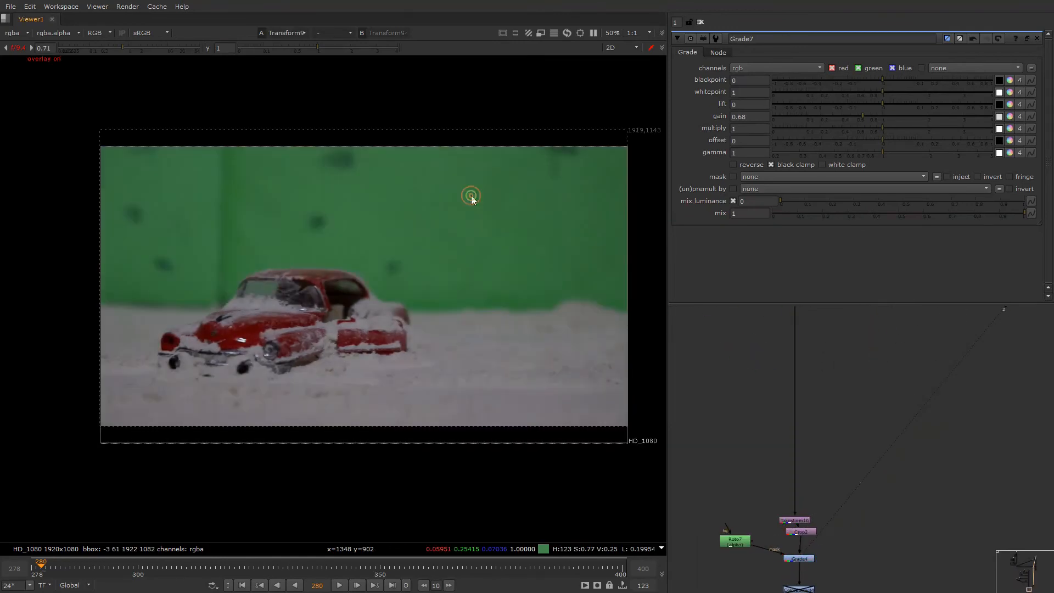
key(2)
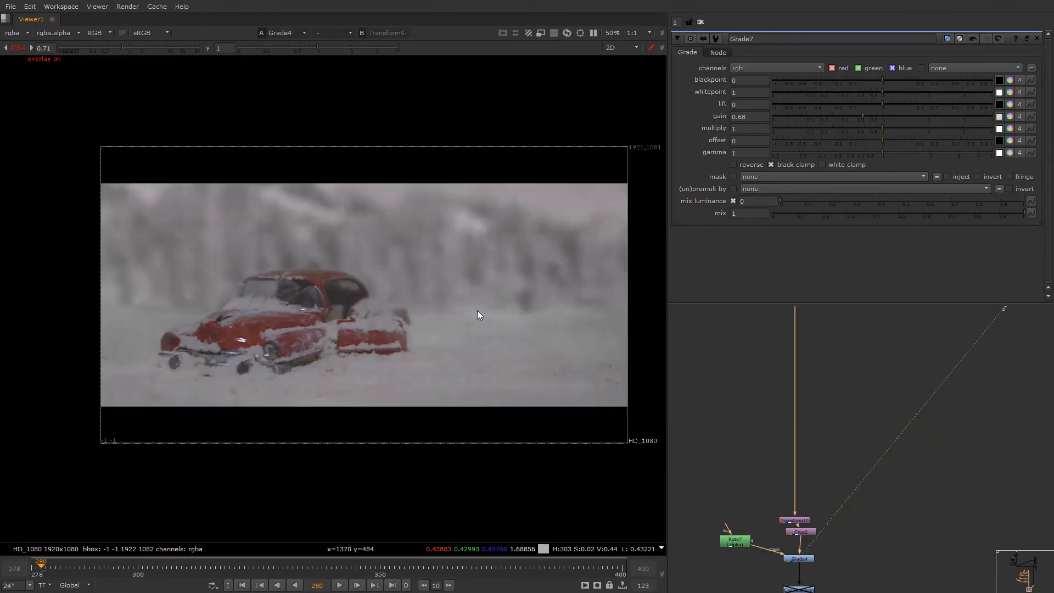
key(1)
key(2)
key(1)
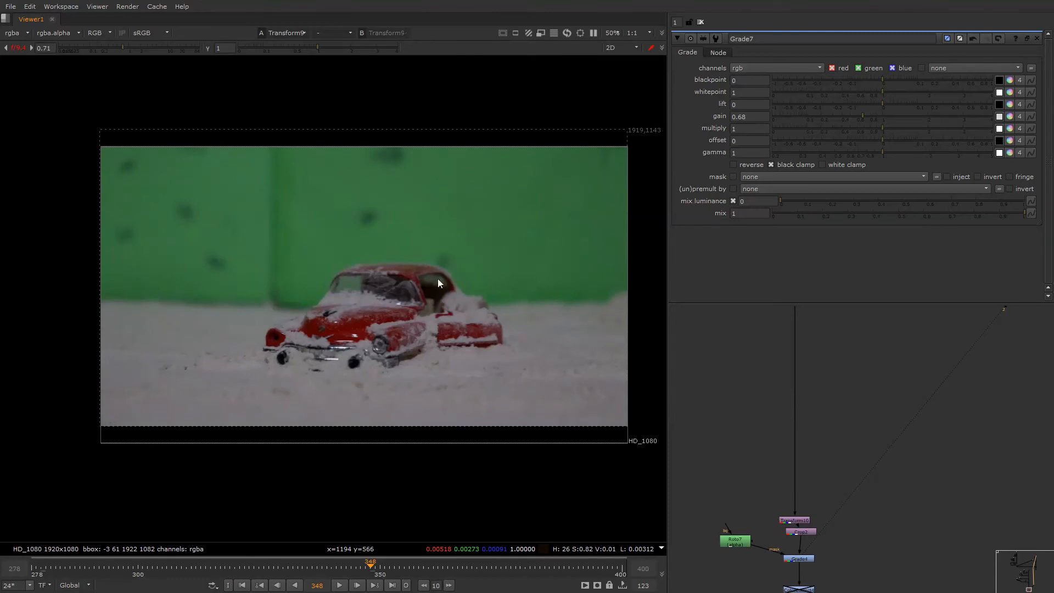
key(2)
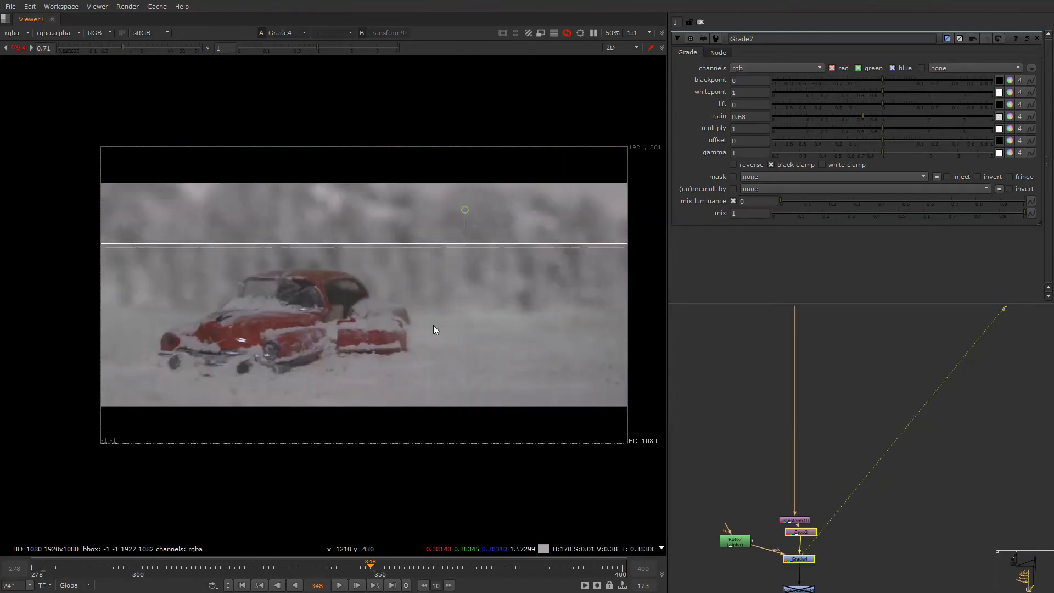
- Sample the car's side, then compare the plate and final composite with viewer gain at 1 and lowered to 0.11
key(o)
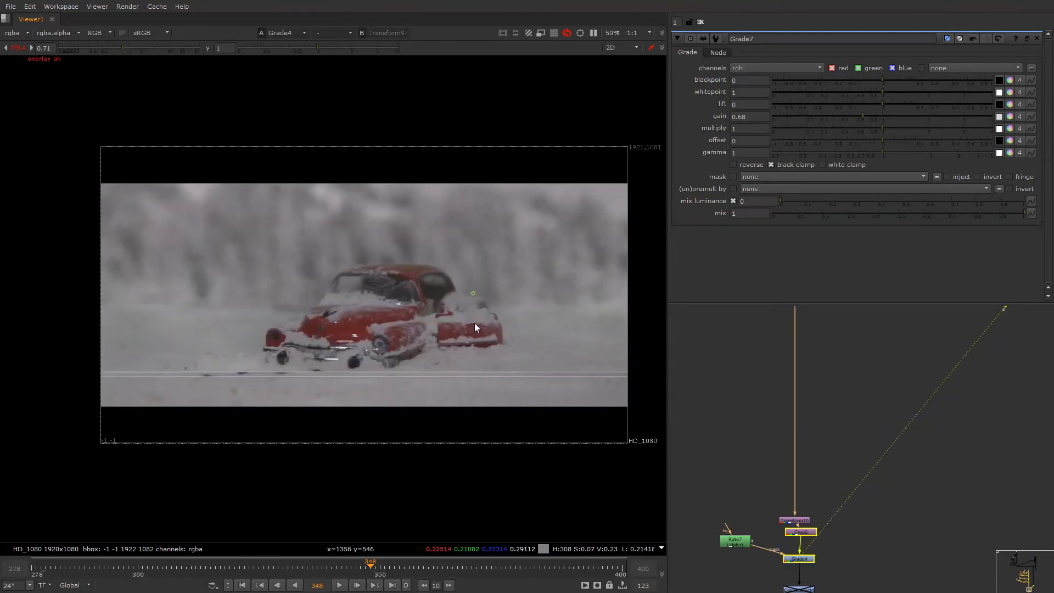
ctrl+shift+drag(472, 312, 404, 370)
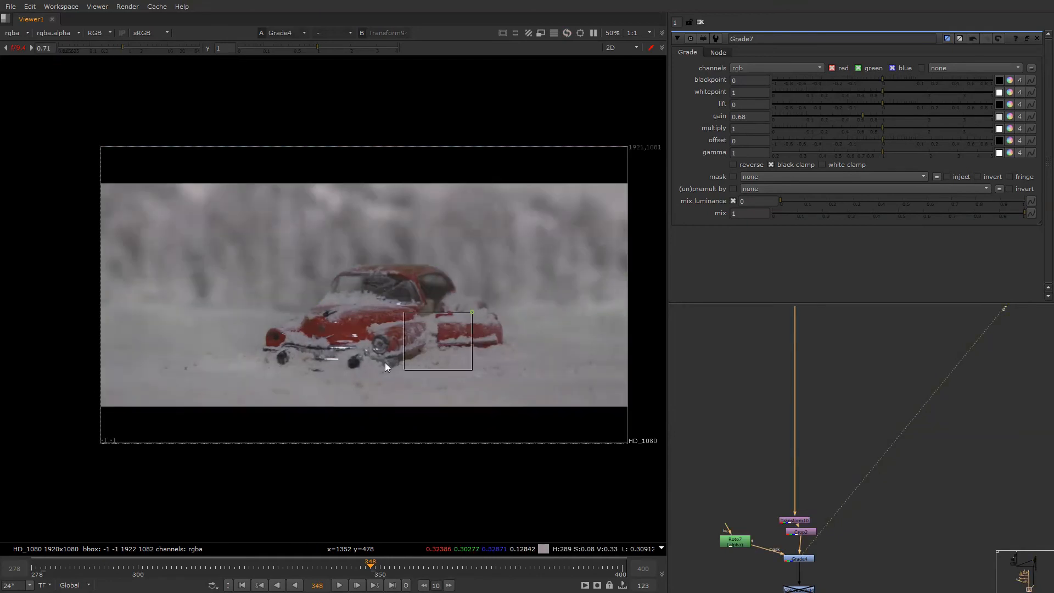
drag(154, 48, 202, 48)
ctrl+click(156, 45)
key(1)
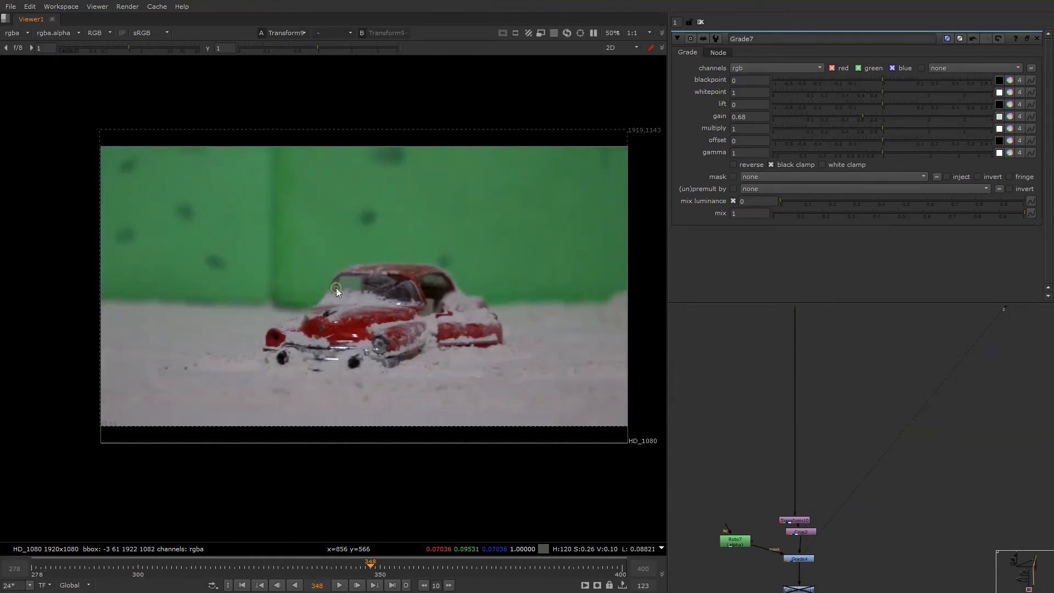
key(2)
drag(103, 49, 93, 52)
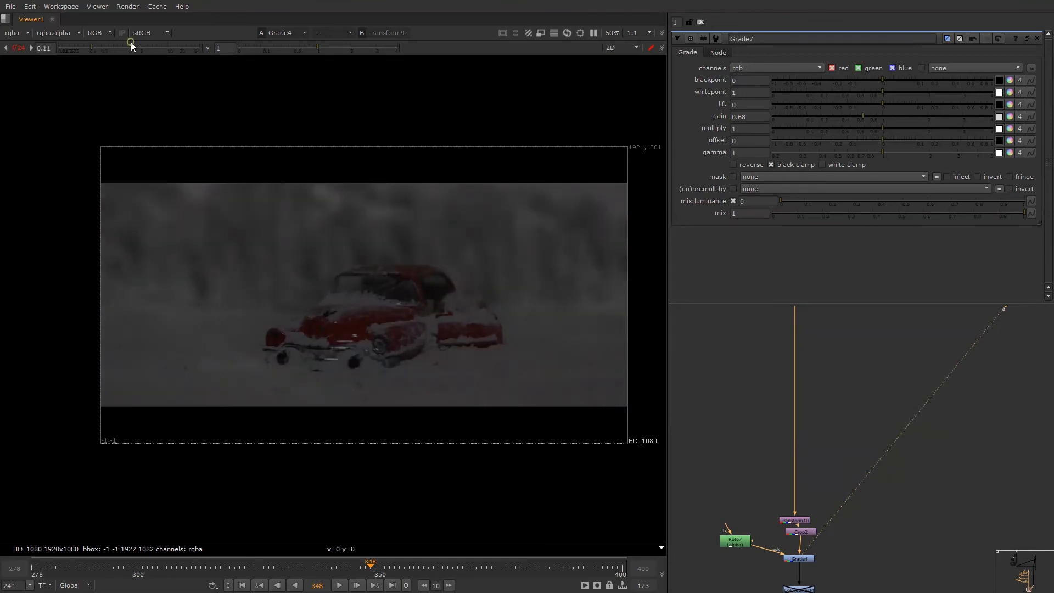
- Reset the viewer gain to 1 and turn the viewer overlay back on
ctrl+click(131, 44)
right_click(486, 203)
click(489, 218)
key(q)
- Insert a Grade node on the main composite line above the last Transform and the final Grade4
middle_drag(828, 542, 803, 468)
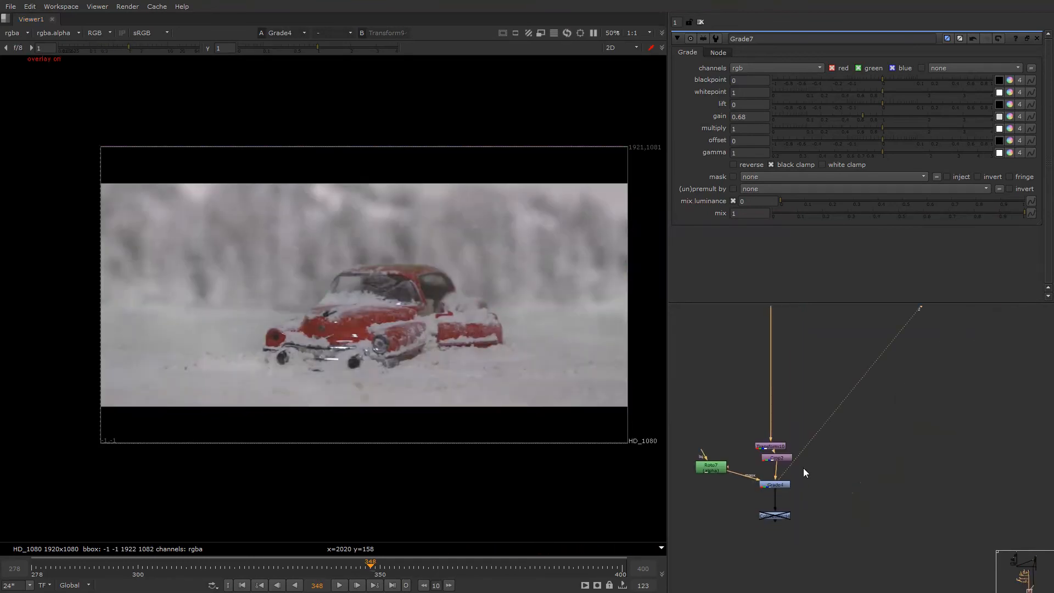
scroll(792, 481, up, 4)
click(764, 428)
scroll(763, 427, down, 4)
scroll(762, 427, up, 1)
middle_drag(762, 420, 779, 570)
click(789, 428)
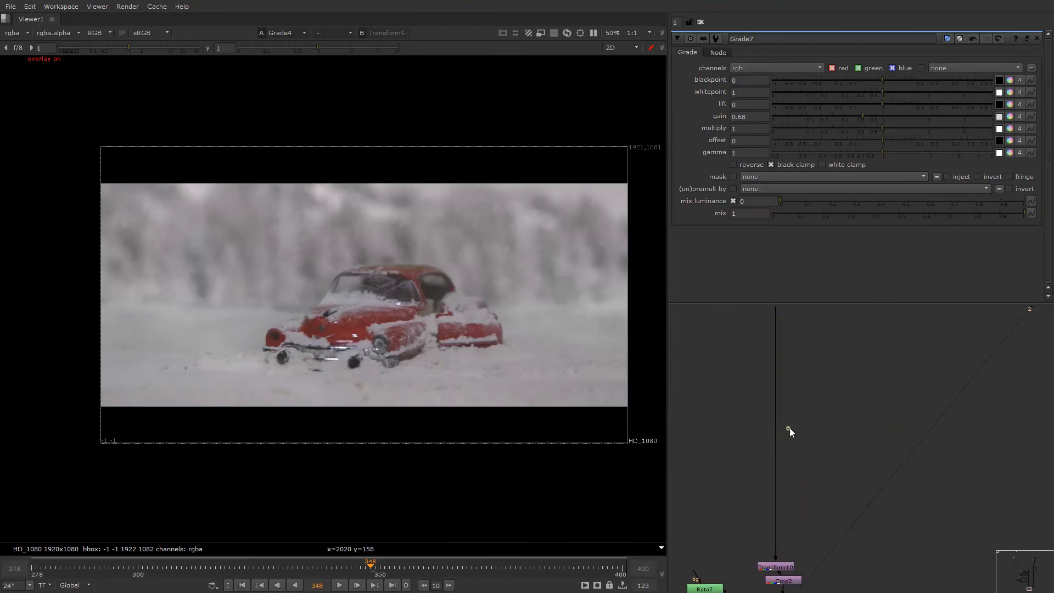
key(g)
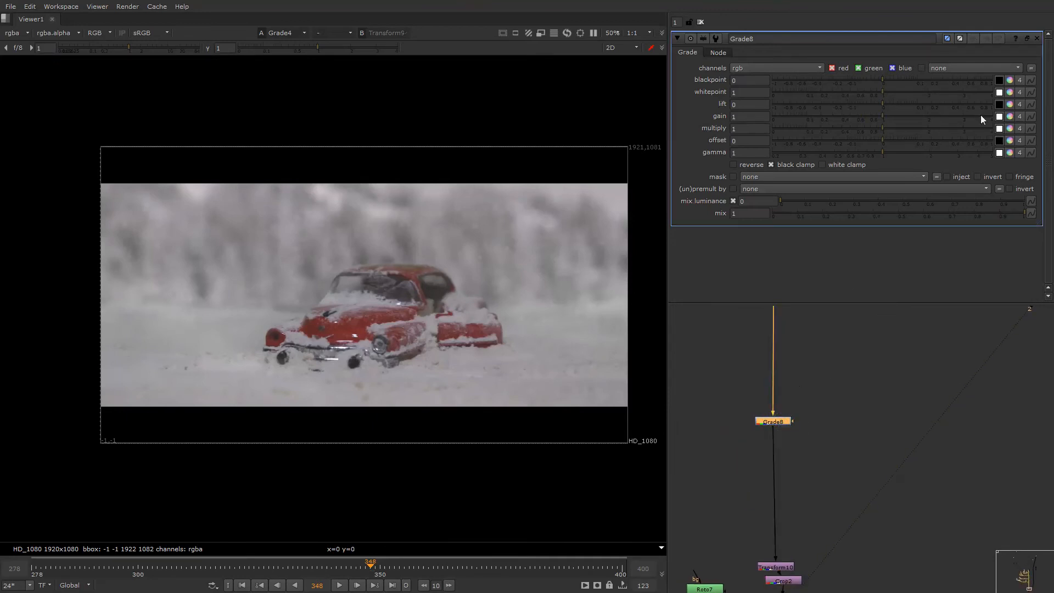
- Tint the new Grade's gain blue with red 0.730582, green 0.762539 and blue 1, comparing it against the ungraded image and the plate
click(1009, 116)
drag(701, 148, 670, 200)
key(d)
key(d)
drag(563, 227, 487, 365)
key(2)
key(1)
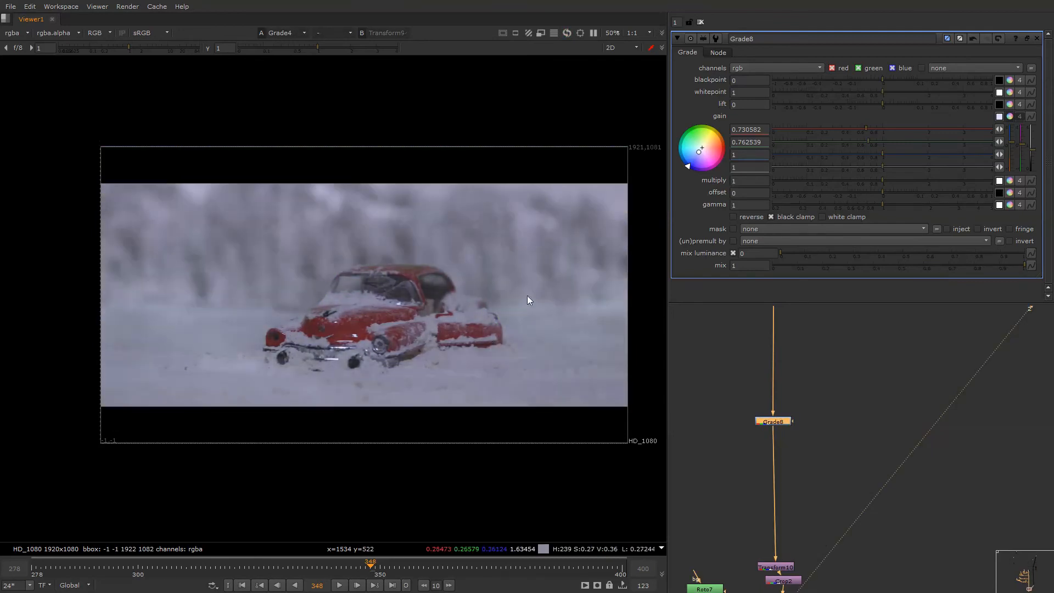
- Lower the new Grade's gamma to 0.89, and try a blackpoint change before resetting it to 0
click(875, 204)
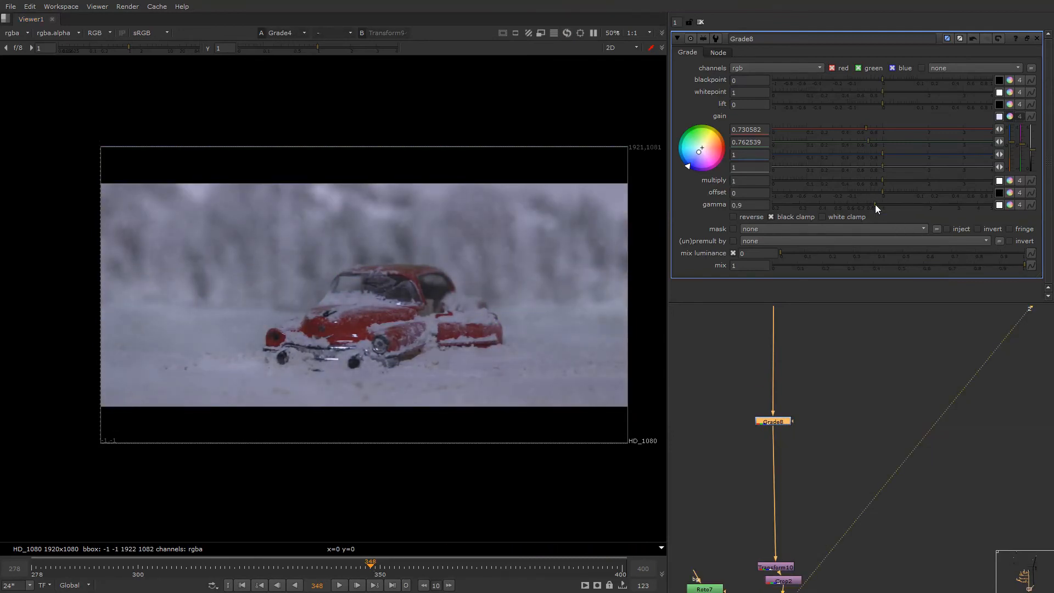
drag(880, 83, 865, 85)
ctrl+click(875, 85)
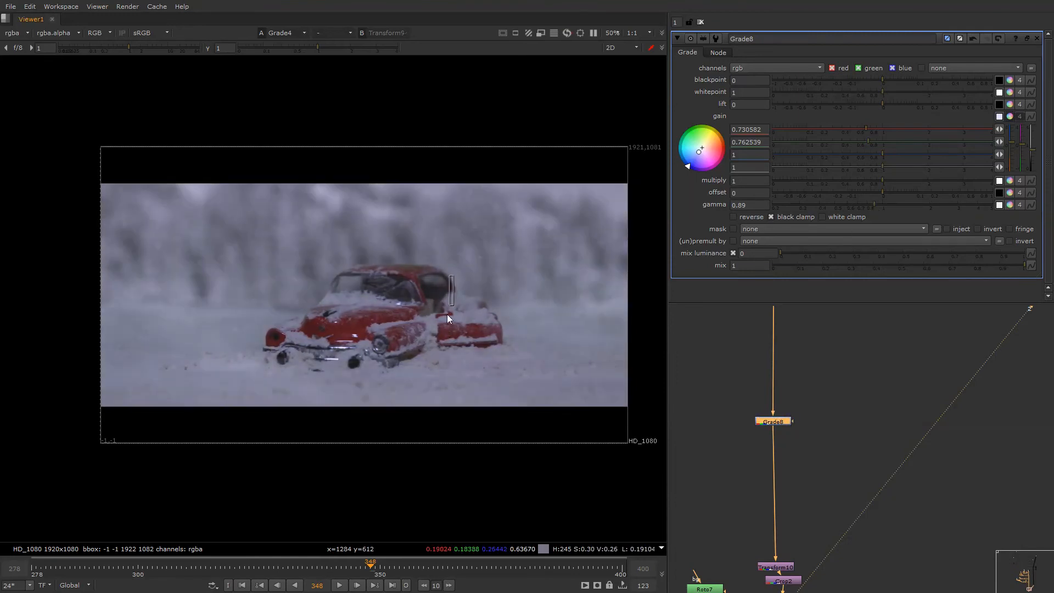
- Compare the tinted composite with the second viewer input, and play it forward to frame 349
key(2)
key(l)
right_click(529, 199)
click(529, 199)
key(q)
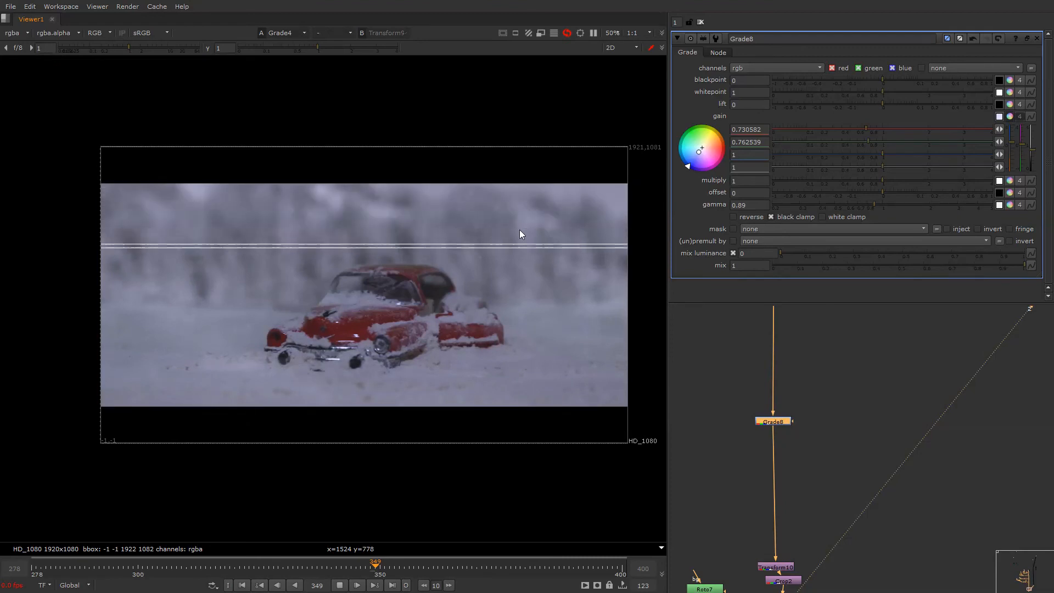
- Add a Write node after the final Grade4 at the end of the node tree
scroll(868, 515, down, 5)
middle_drag(854, 541, 812, 446)
scroll(813, 446, up, 8)
scroll(796, 478, down, 5)
drag(798, 471, 783, 387)
scroll(789, 450, up, 1)
scroll(782, 464, down, 5)
scroll(781, 457, up, 4)
drag(793, 473, 789, 419)
click(791, 493)
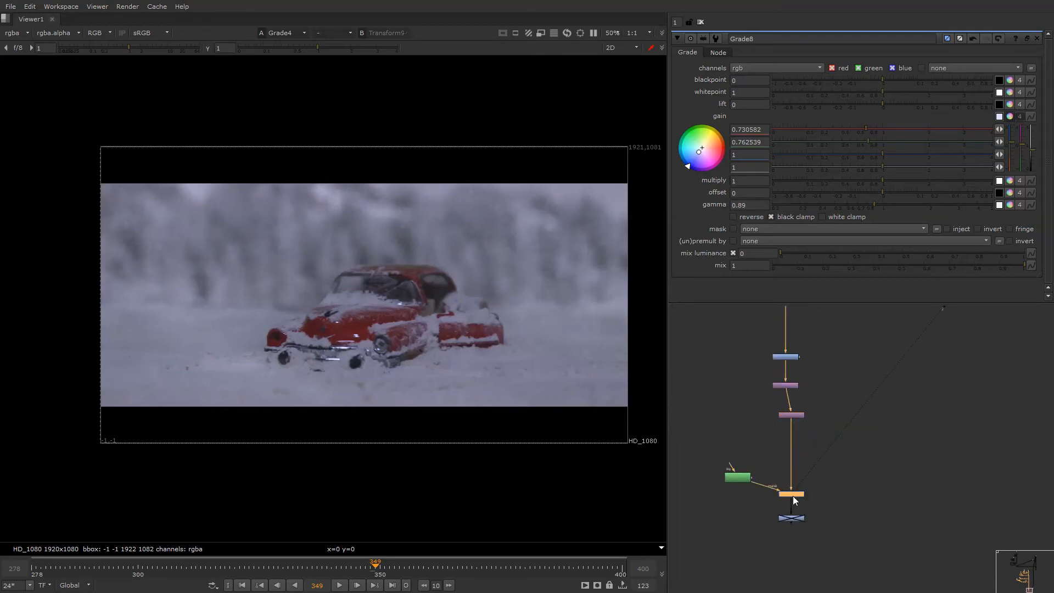
key(w)
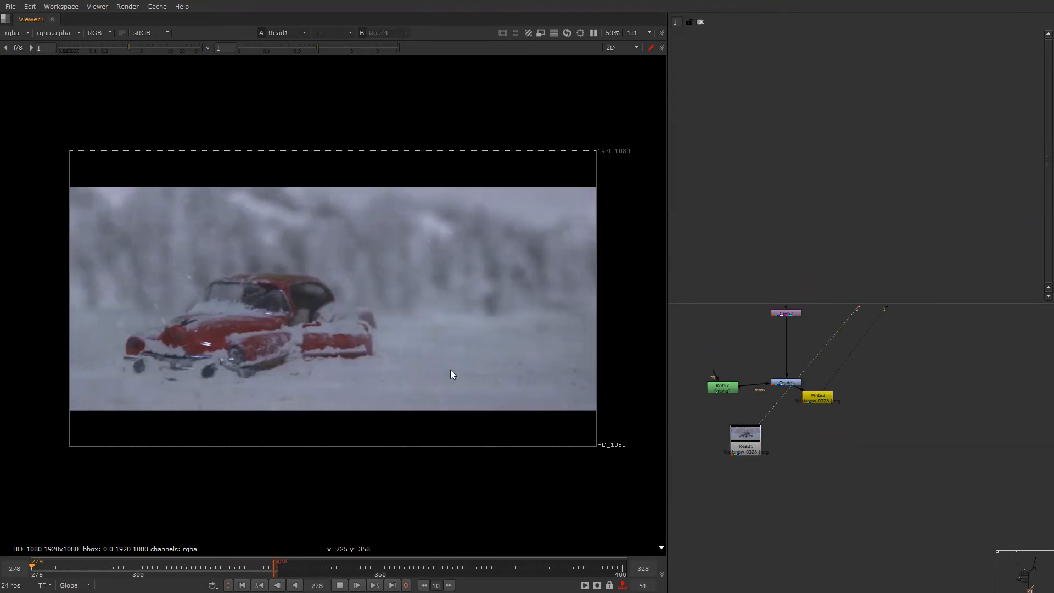
- Play the rendered sequence in a maximized viewer with the range extended to frame 400, stopping at frame 329
key(space)
scroll(617, 353, up, 3)
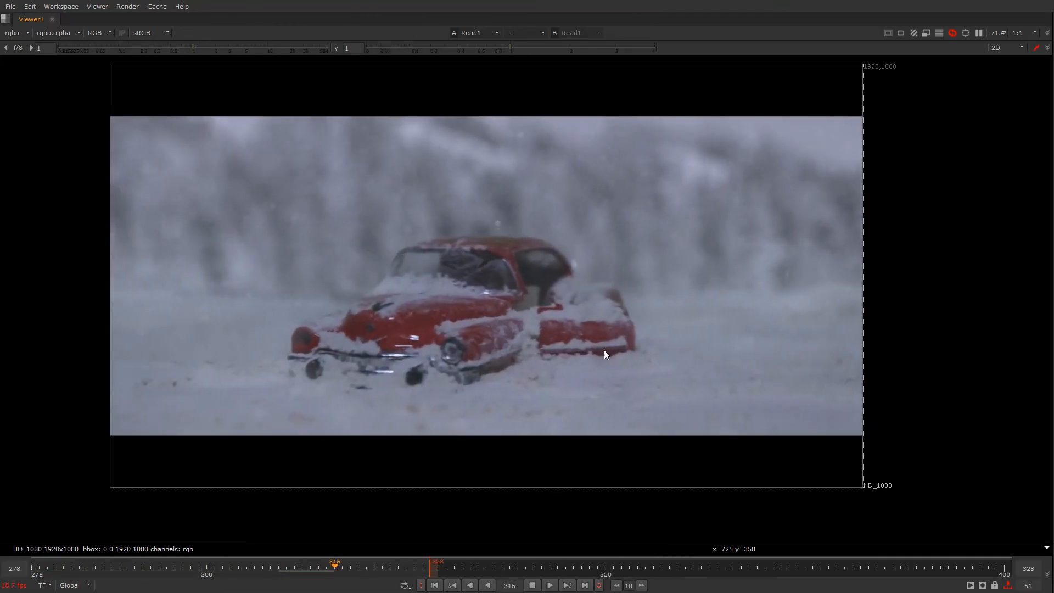
middle_drag(604, 350, 604, 390)
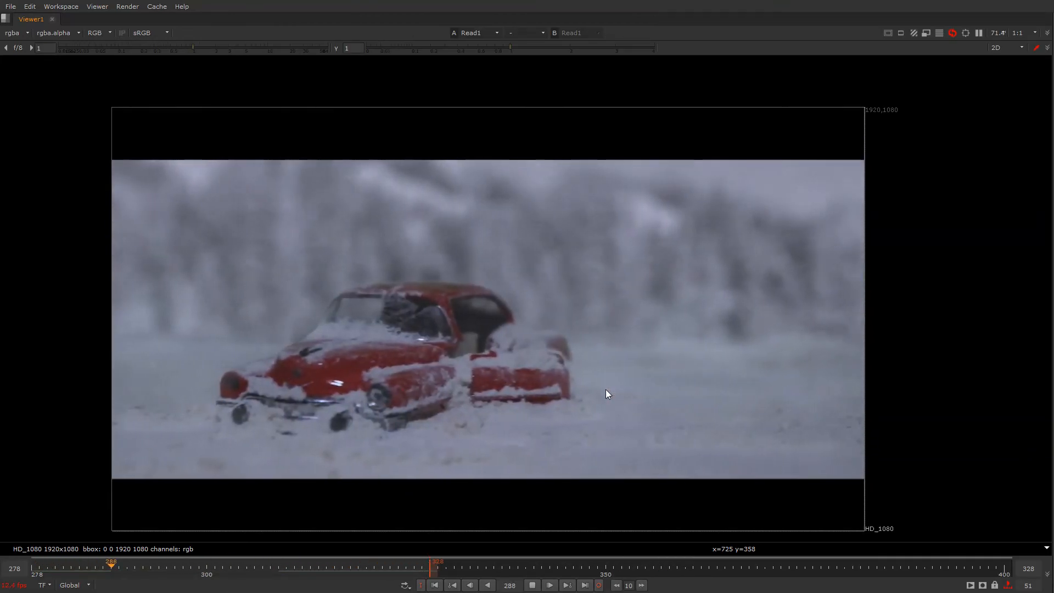
ctrl+drag(974, 567, 1004, 569)
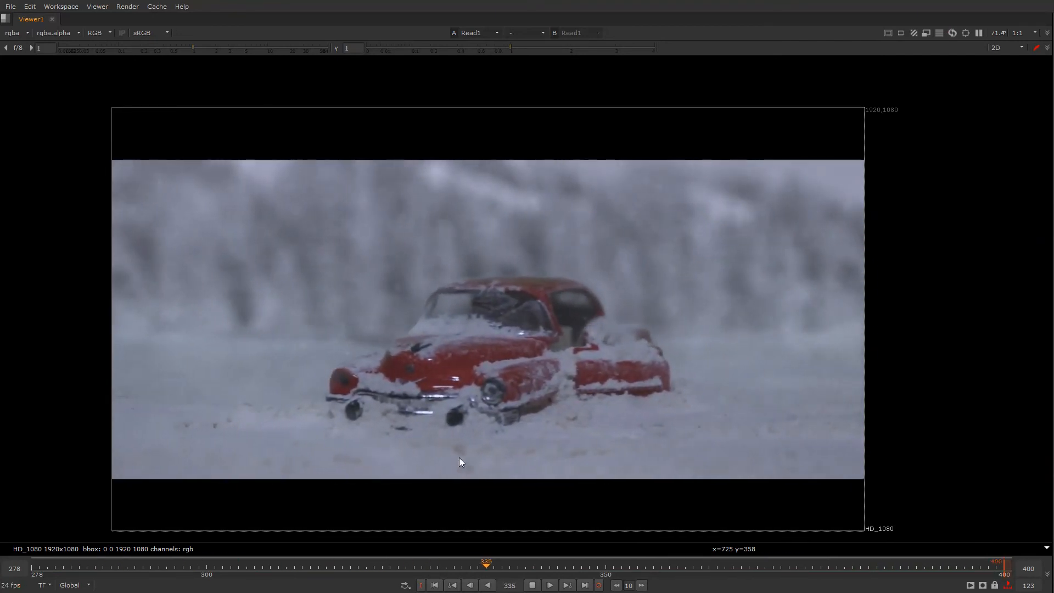
key(k)
key(j)
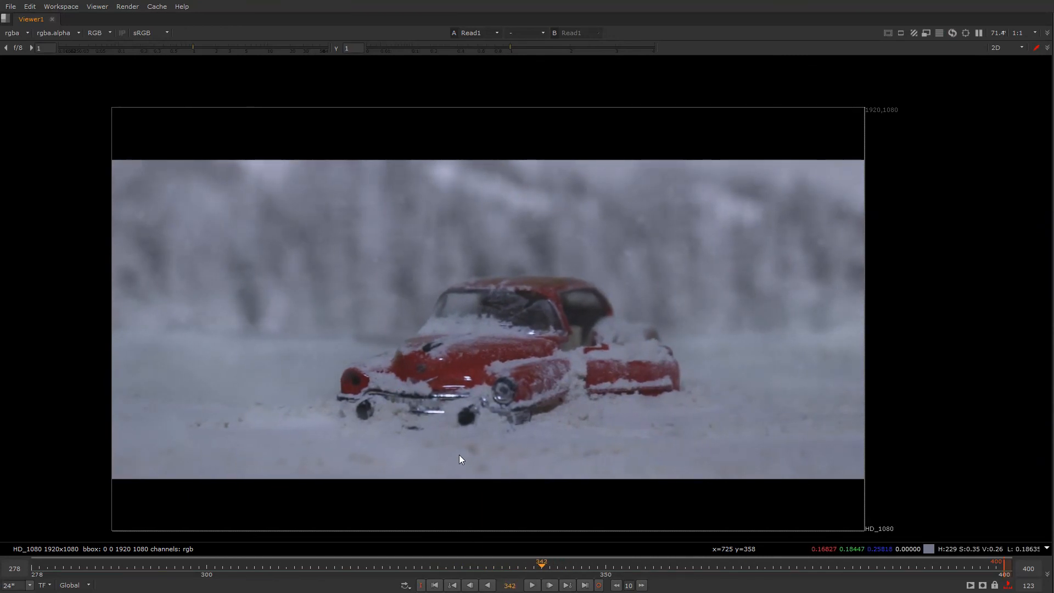
key(k)
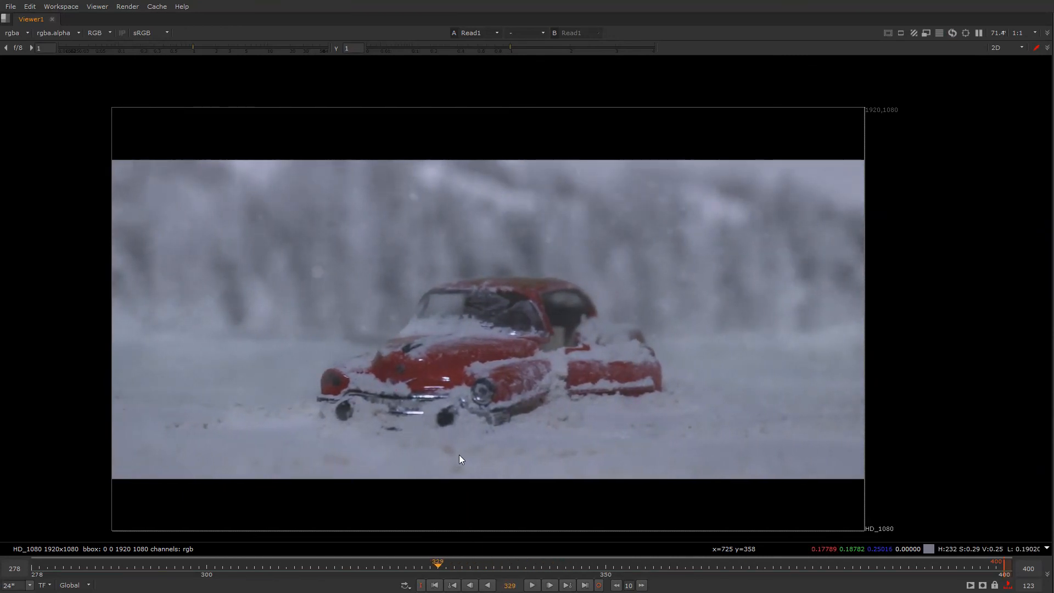
- Return to the node tree, view the snow layer's Grade7 output and open its settings
key(space)
middle_drag(714, 313, 798, 482)
middle_drag(785, 351, 801, 548)
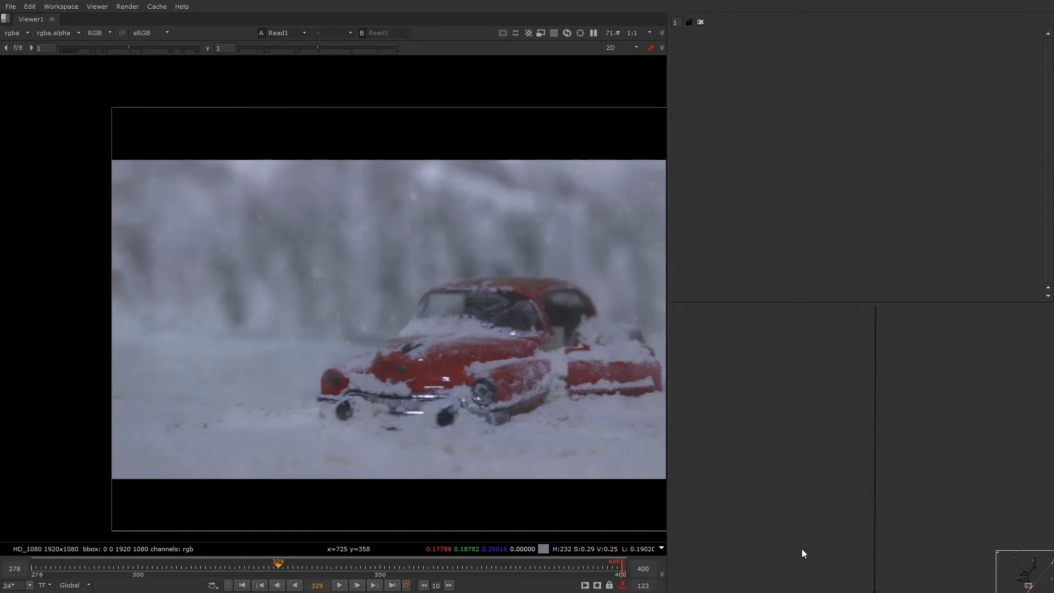
middle_drag(787, 312, 789, 397)
click(794, 399)
key(1)
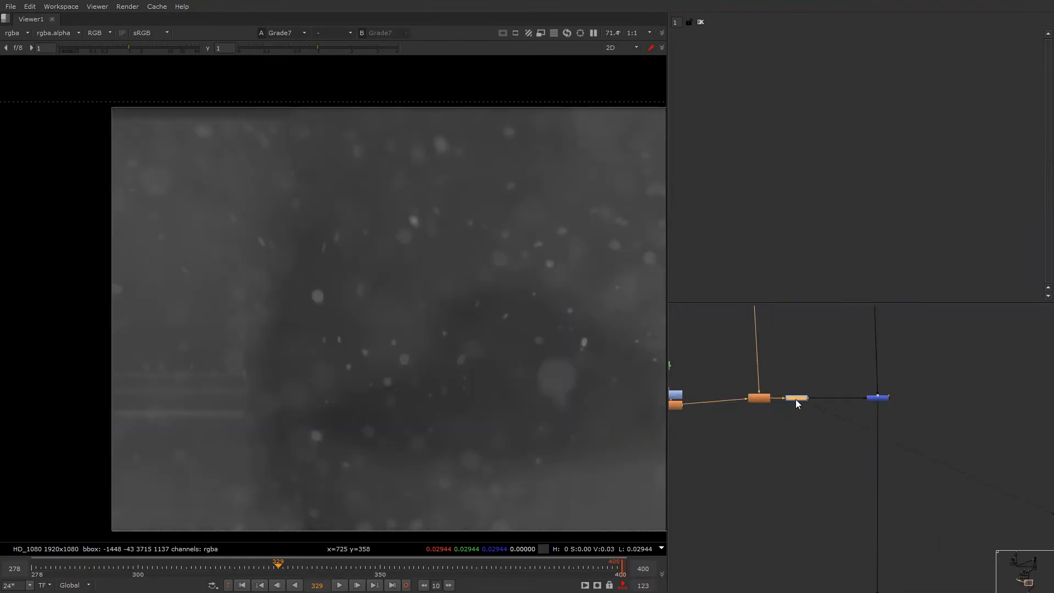
double_click(795, 399)
key(d)
scroll(795, 399, down, 4)
middle_drag(766, 405, 825, 433)
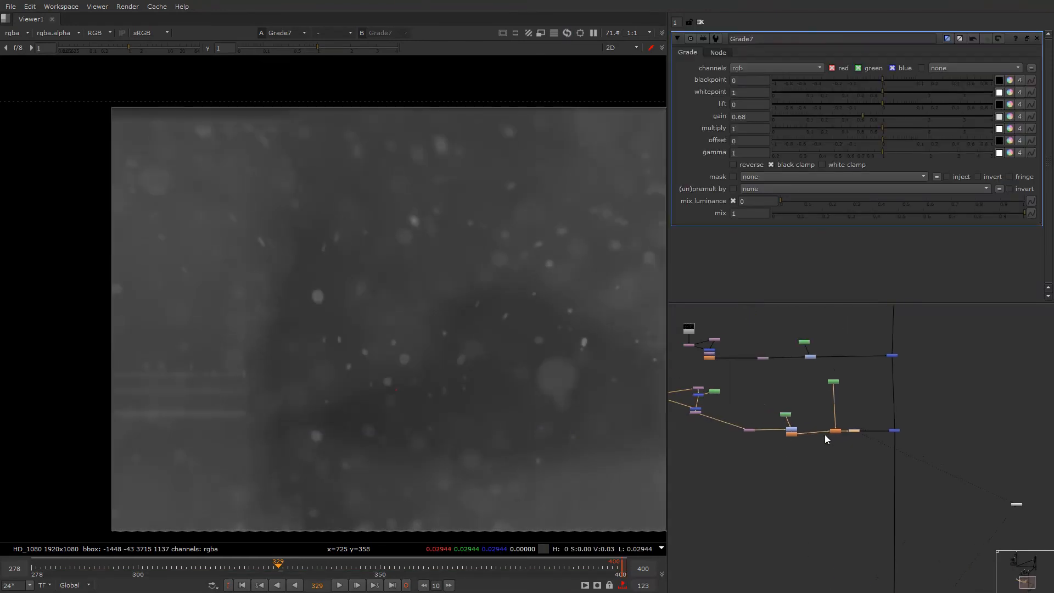
- Trace the snow layer upstream by viewing its match-move Transform and Transform17, and open Transform17's settings
scroll(740, 431, up, 6)
click(766, 451)
key(1)
middle_drag(711, 419, 891, 465)
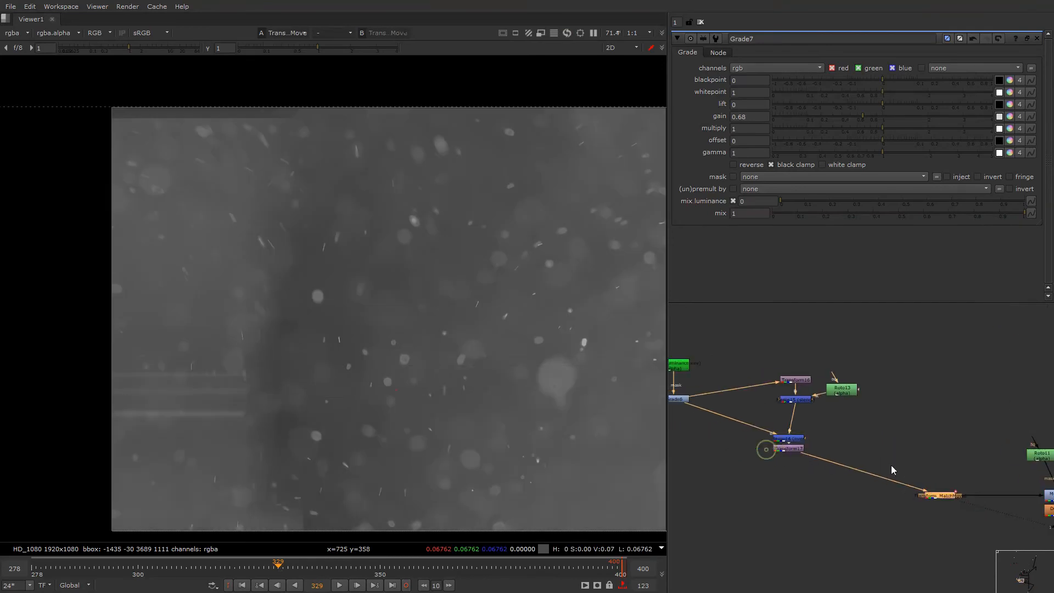
click(795, 451)
key(1)
double_click(795, 451)
middle_drag(788, 442, 833, 456)
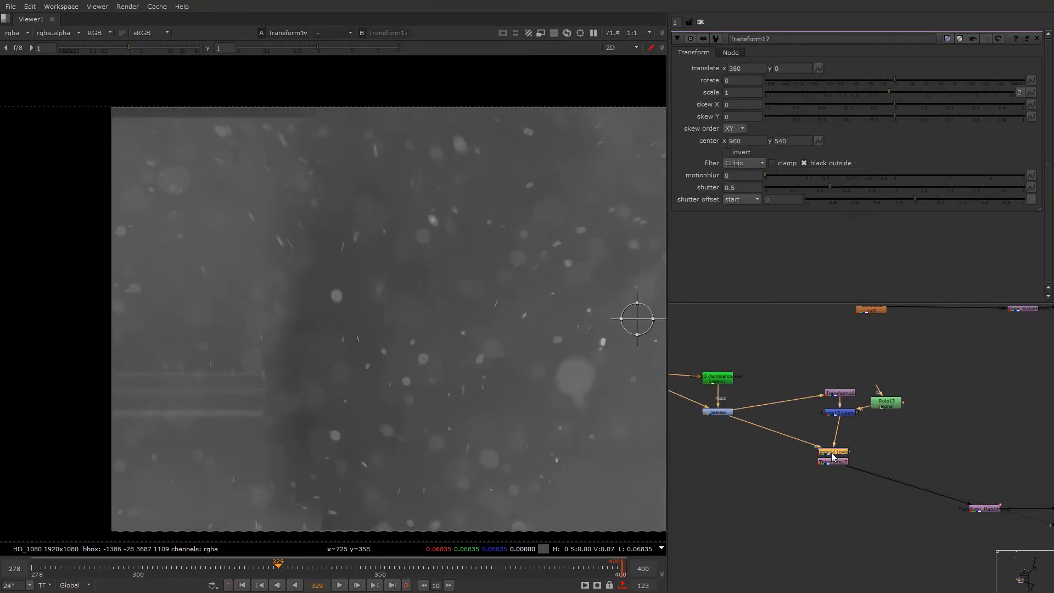
- Try shifting Transform16 horizontally, and undo the change
click(833, 456)
scroll(854, 421, up, 3)
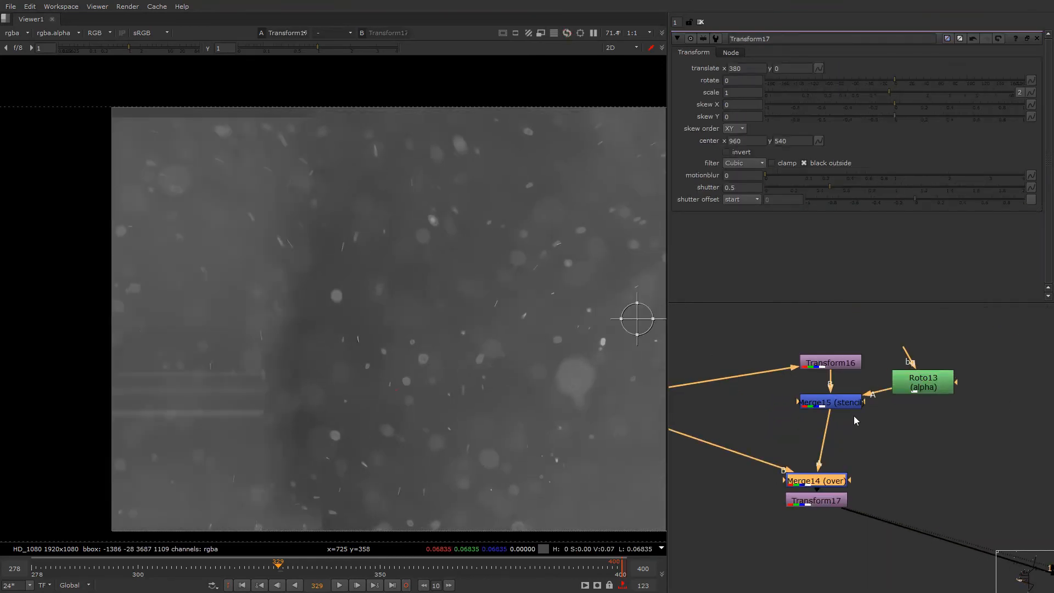
double_click(833, 361)
click(741, 67)
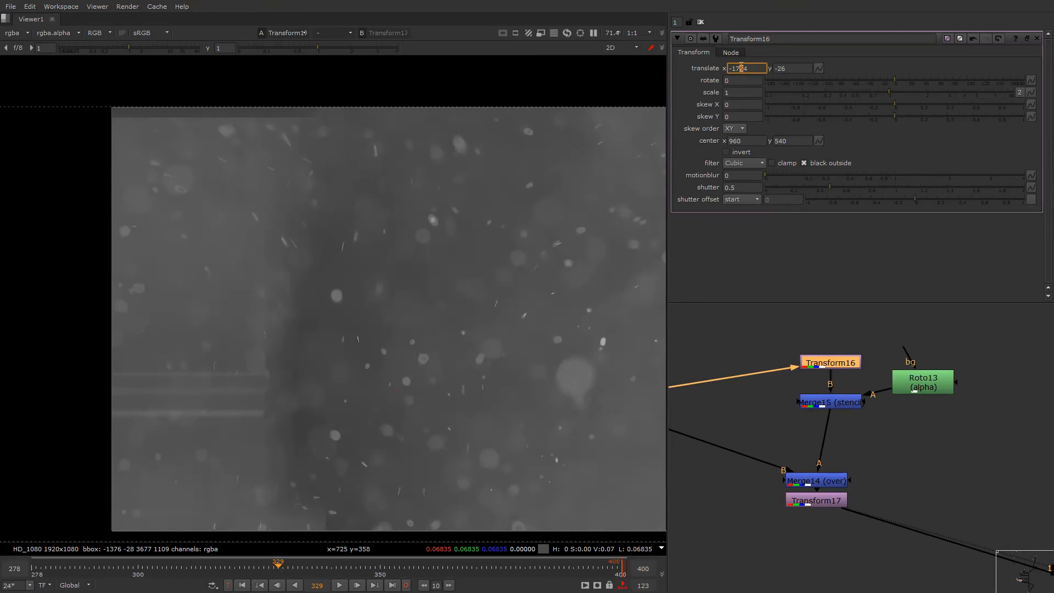
scroll(740, 67, up, 4)
key(ctrl+z)
- Insert a Transform between Grade6 and the B input of Merge14, toggling it to check its effect
middle_drag(811, 416, 939, 430)
click(841, 440)
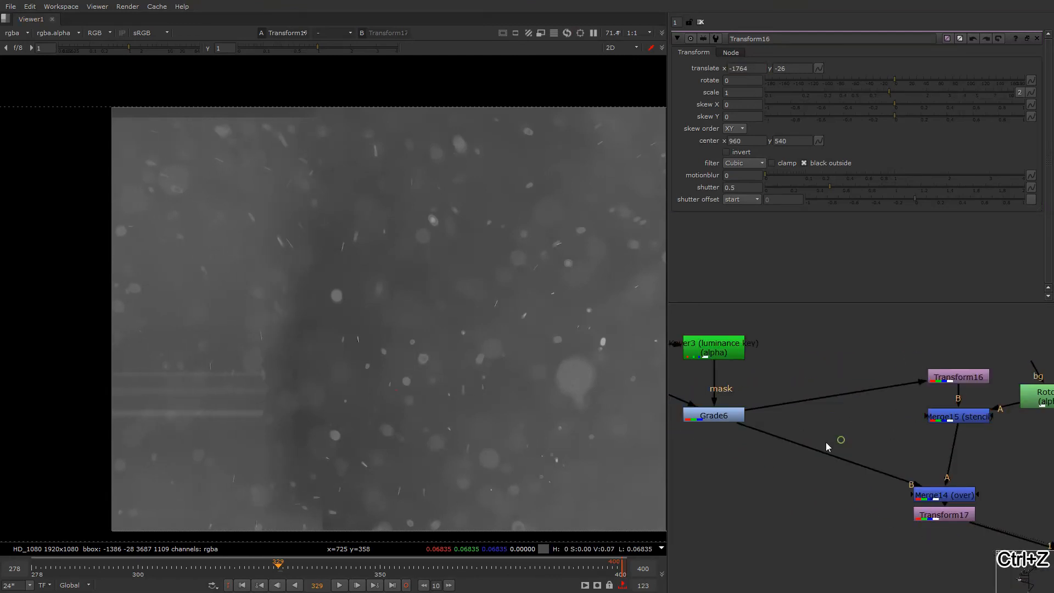
key(t)
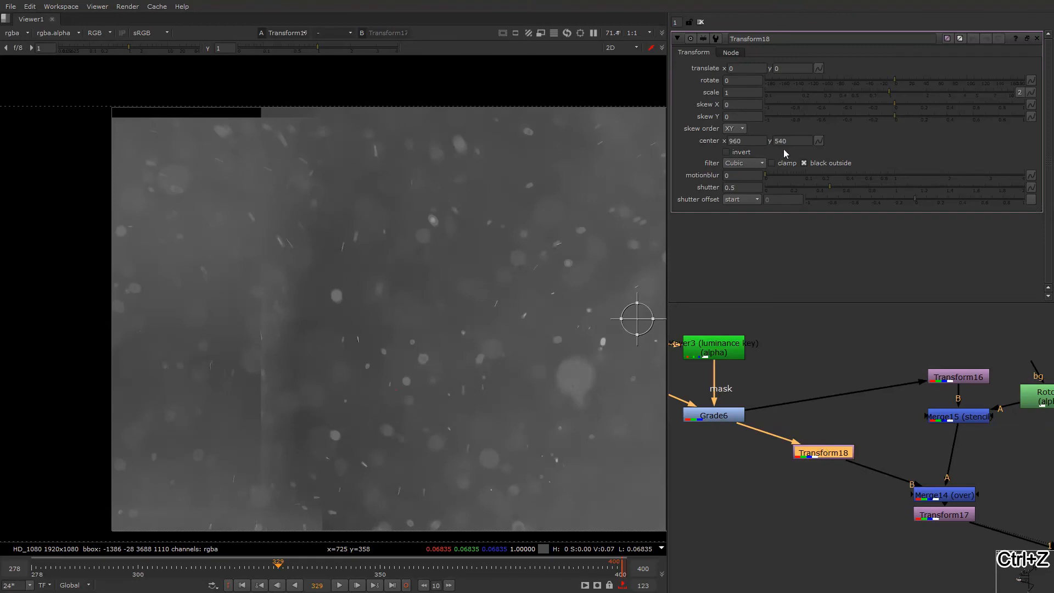
key(d)
key(d)
scroll(843, 410, down, 3)
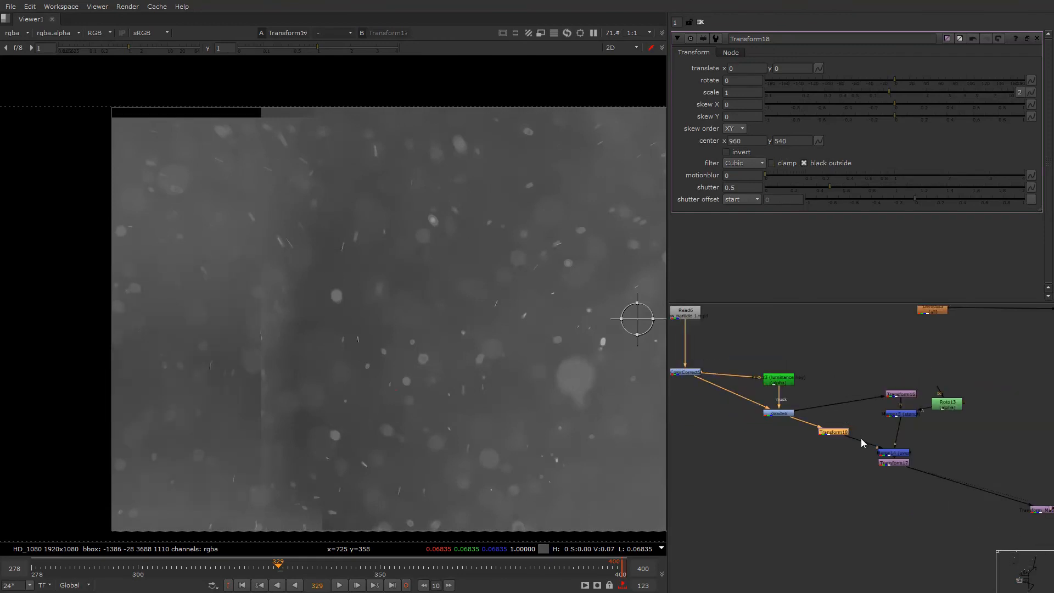
- Add a Roto node and a Merge between Transform18 and Merge14, with the Roto feeding the Merge's A input
scroll(856, 436, up, 3)
click(800, 450)
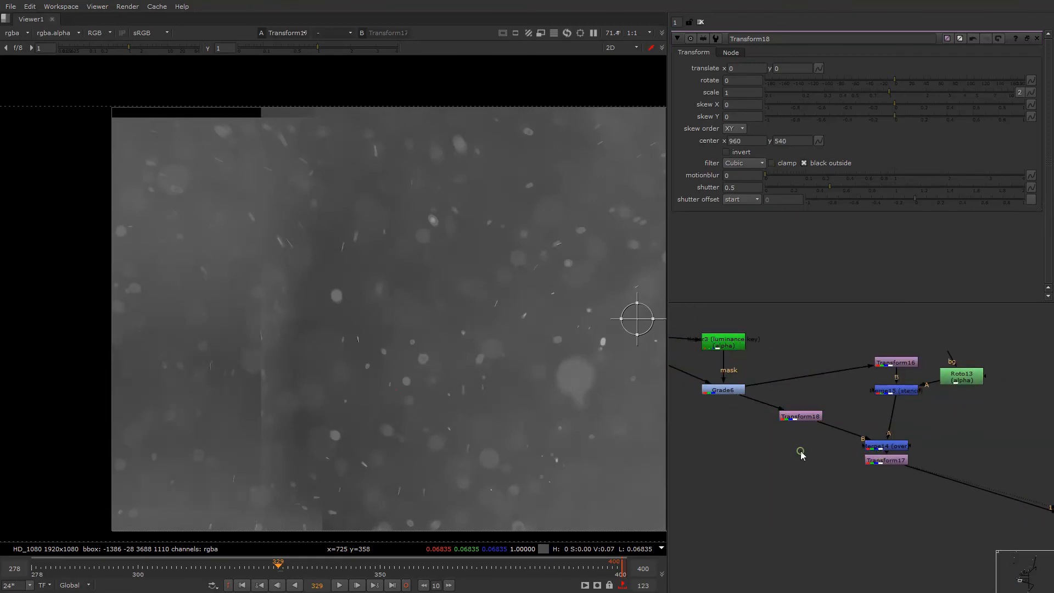
key(o)
key(m)
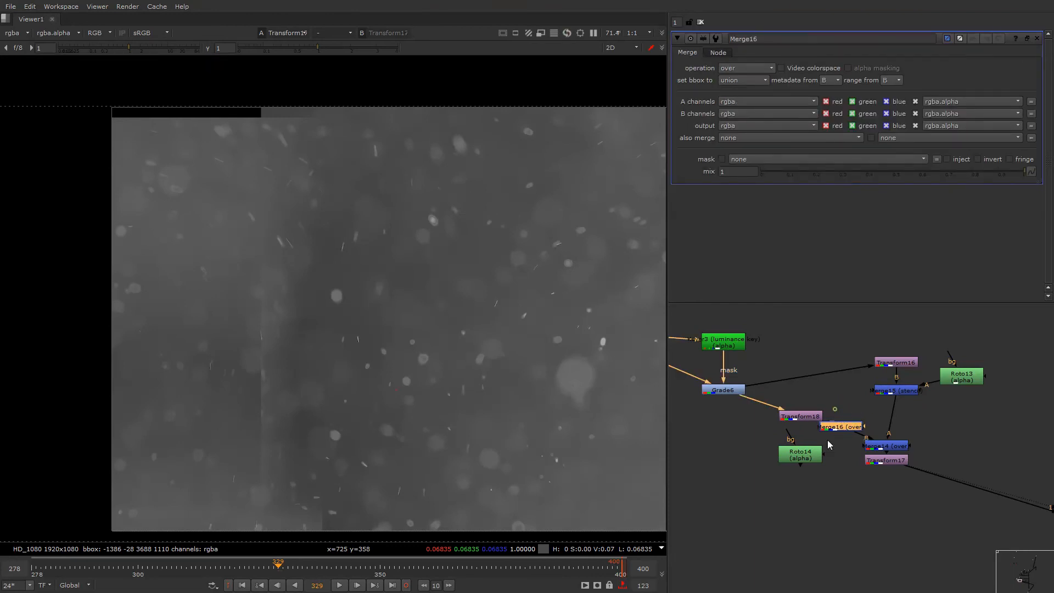
drag(827, 441, 806, 453)
- Draw a tall, narrow closed Bezier in Roto14 around the vertical seam in the snow layer
double_click(801, 454)
scroll(256, 207, down, 2)
middle_drag(255, 206, 287, 186)
right_click(287, 185)
click(287, 185)
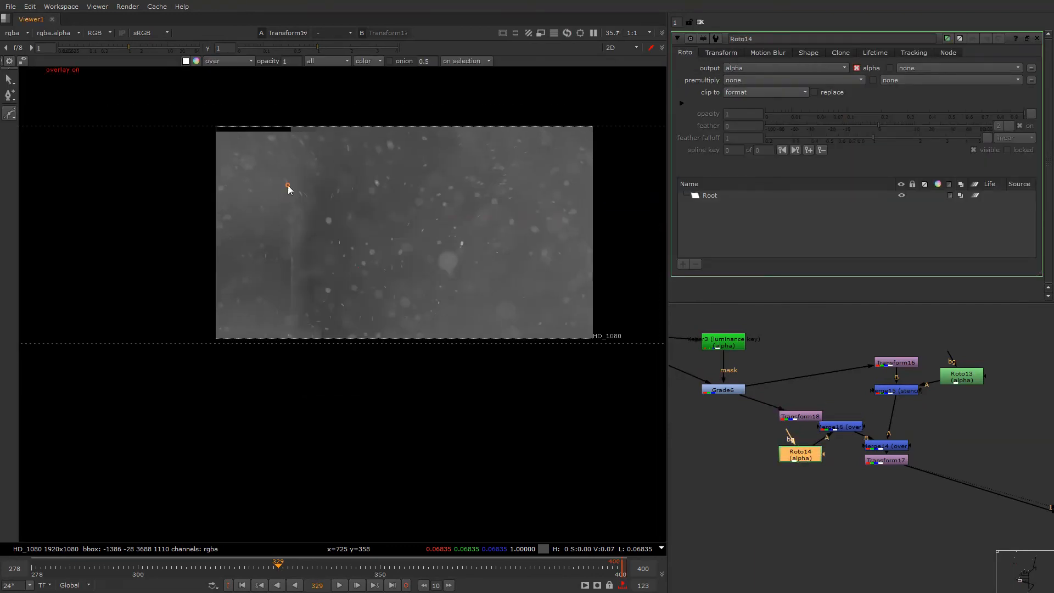
click(260, 187)
drag(284, 137, 292, 148)
drag(302, 210, 302, 224)
drag(301, 293, 299, 308)
drag(288, 344, 278, 353)
drag(262, 304, 260, 291)
drag(253, 222, 248, 213)
click(259, 187)
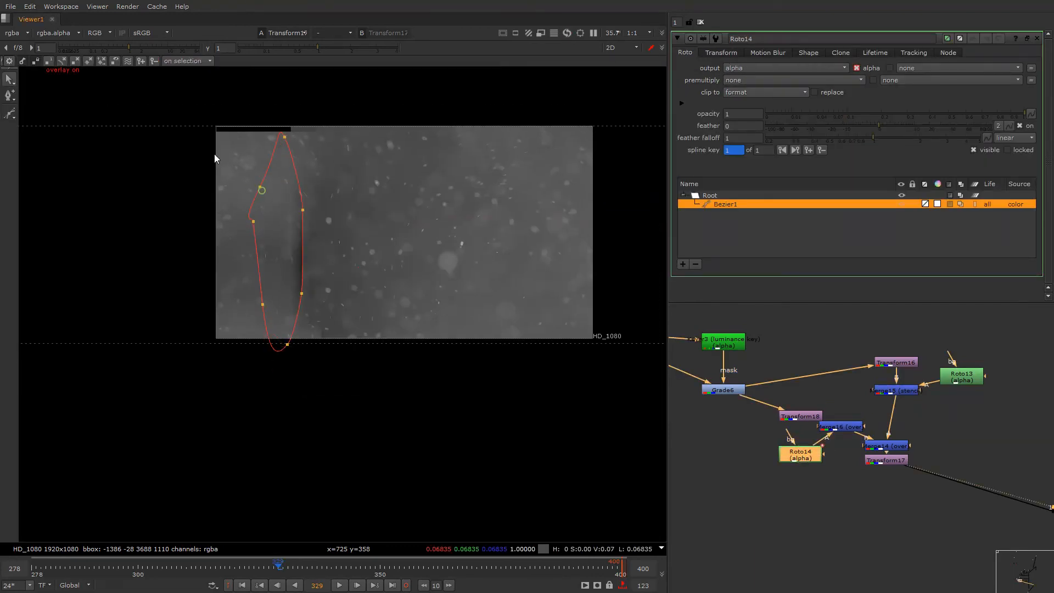
- Select all points of the seam Bezier and expand its edge outward with a feather
drag(175, 88, 323, 358)
key(z)
drag(299, 319, 325, 301)
key(e)
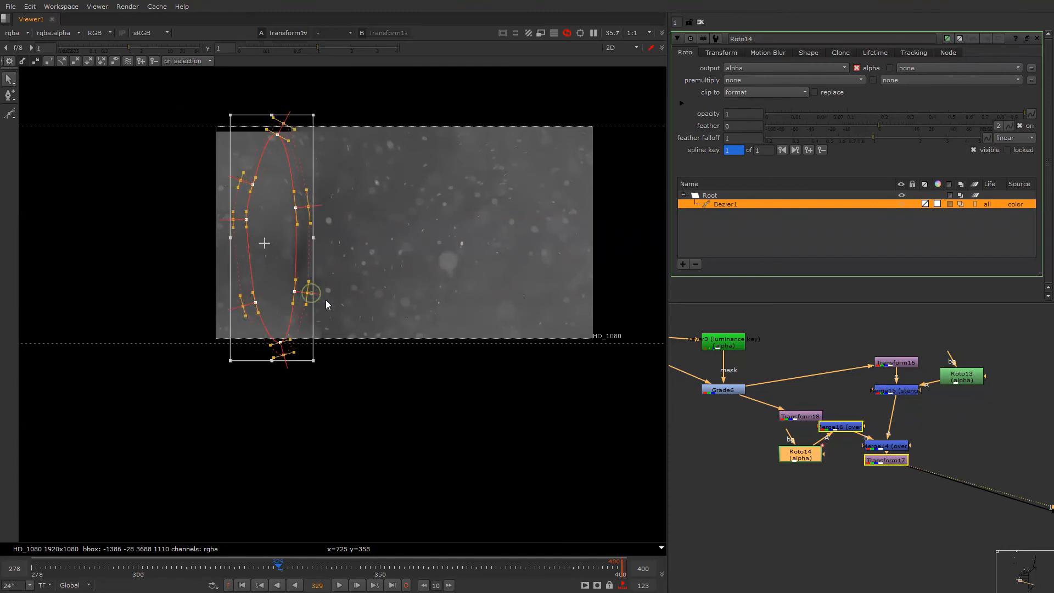
- Set the operation of Merge16 to stencil
double_click(840, 427)
click(735, 68)
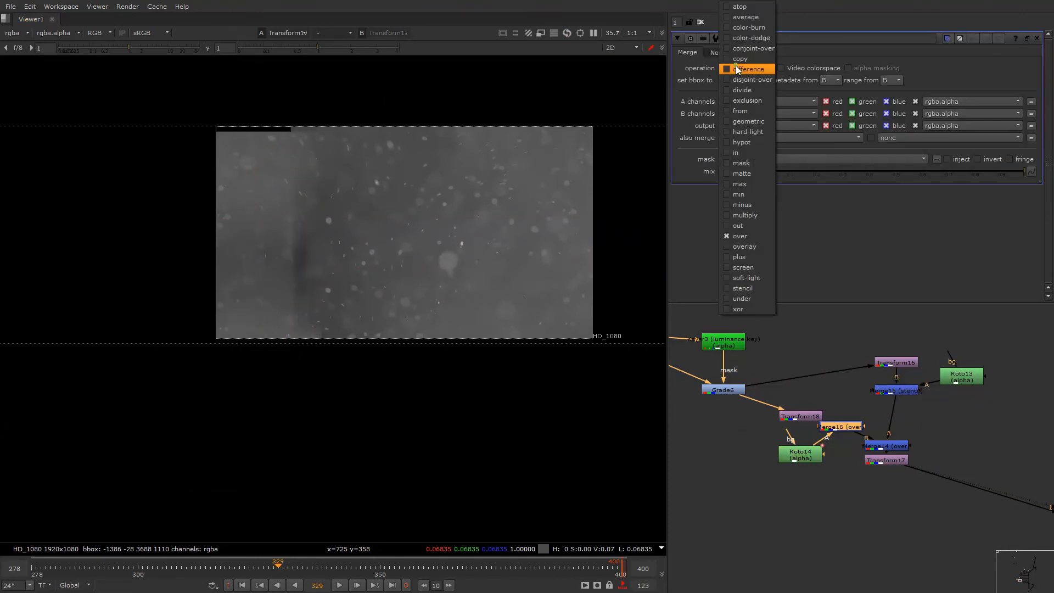
click(735, 288)
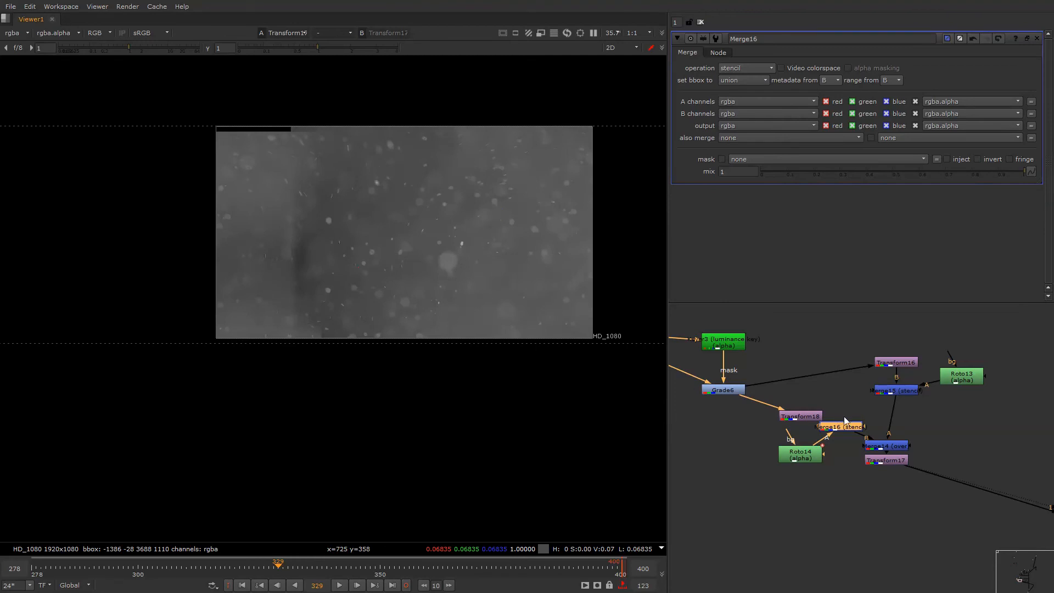
- View the final Write2 output at frame 329, toggling the viewer overlay to inspect the snow blend
key(1)
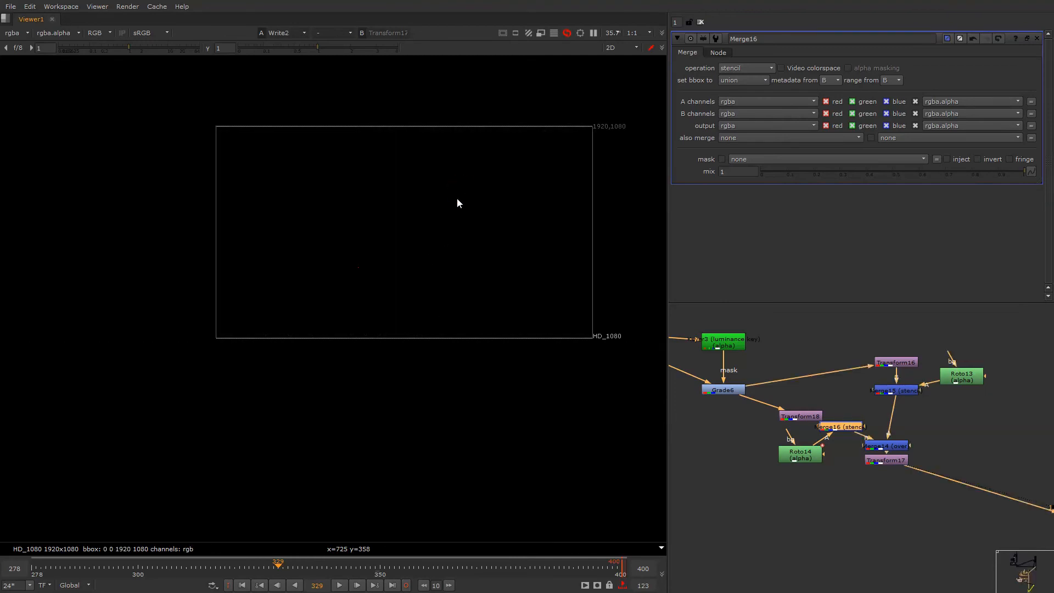
key(q)
scroll(959, 456, down, 1)
middle_drag(953, 451, 706, 375)
key(q)
right_click(529, 202)
key(q)
scroll(881, 448, down, 4)
right_click(561, 242)
click(561, 242)
key(q)
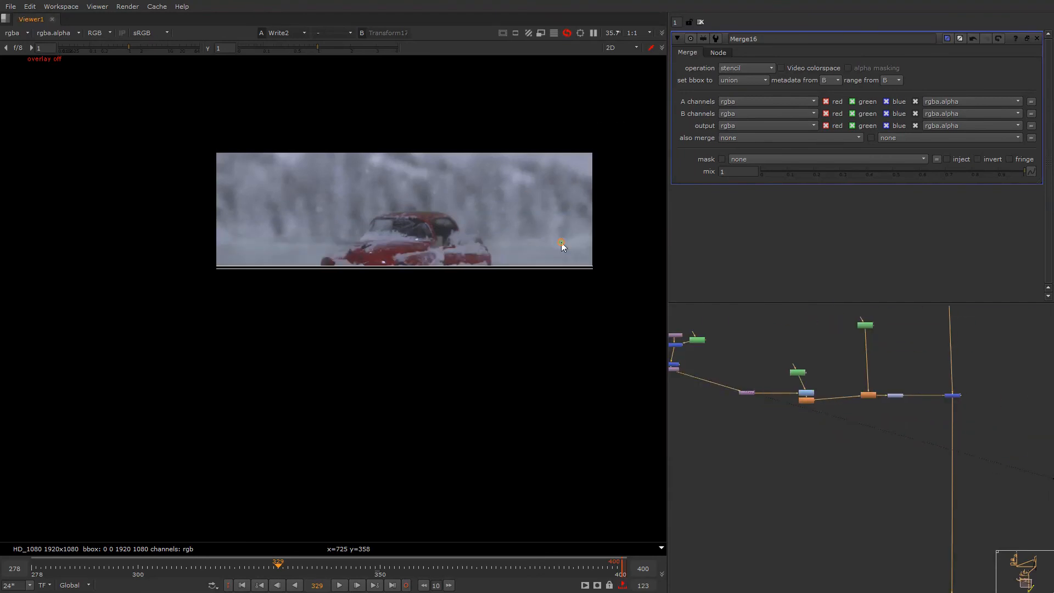
right_click(558, 203)
click(557, 203)
right_click(557, 203)
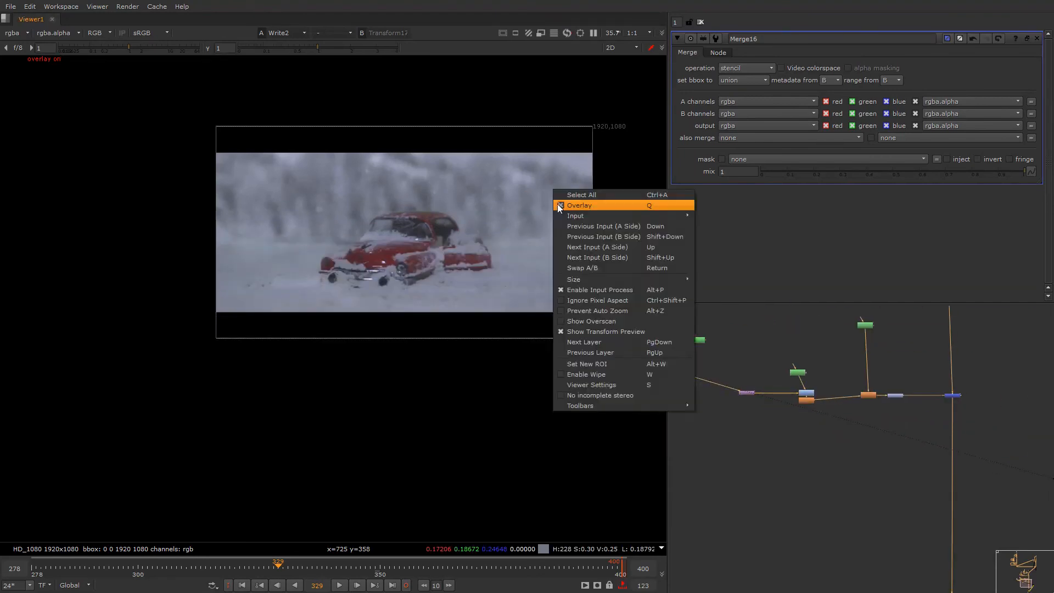
click(558, 203)
key(q)
- View the rendered Read1 sequence at the end of the node tree
middle_drag(896, 576, 820, 307)
scroll(855, 459, up, 3)
click(847, 414)
key(1)
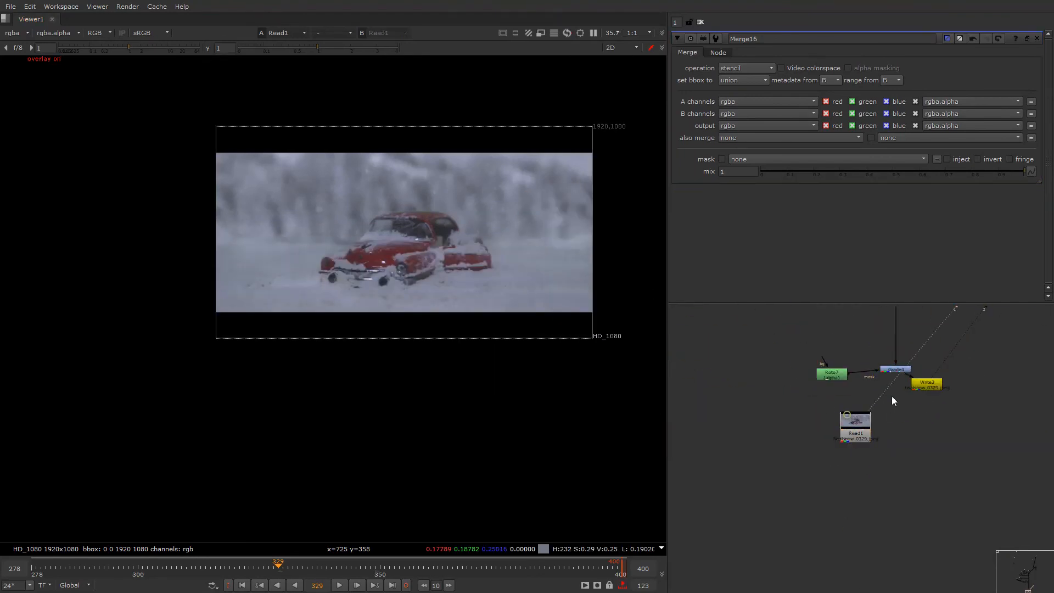
- Play back the rendered Read1 sequence, stop at frame 369 and examine the car up close
click(922, 386)
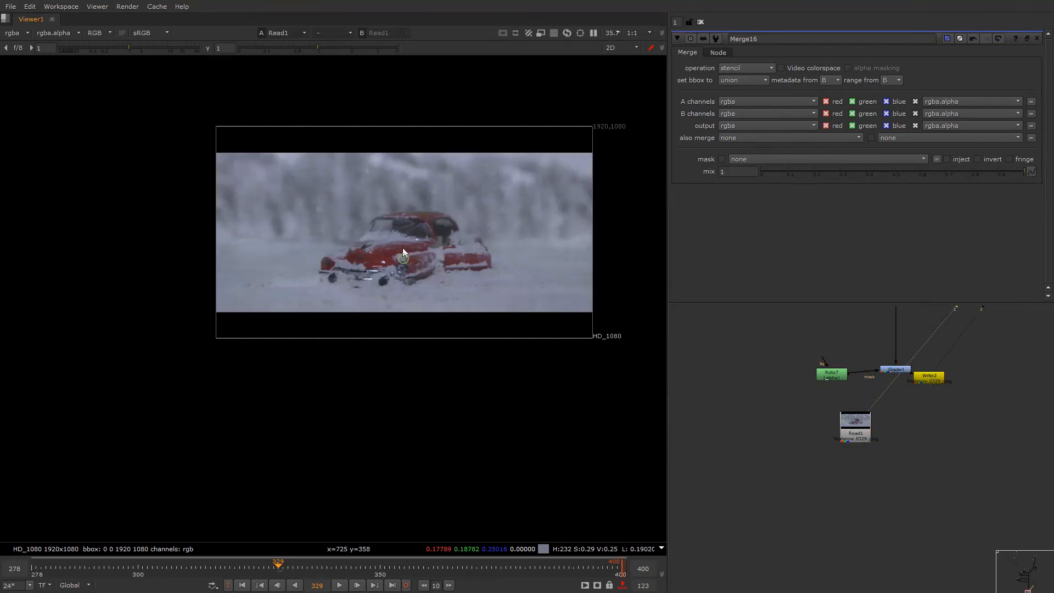
scroll(403, 248, up, 3)
scroll(396, 298, down, 3)
key(l)
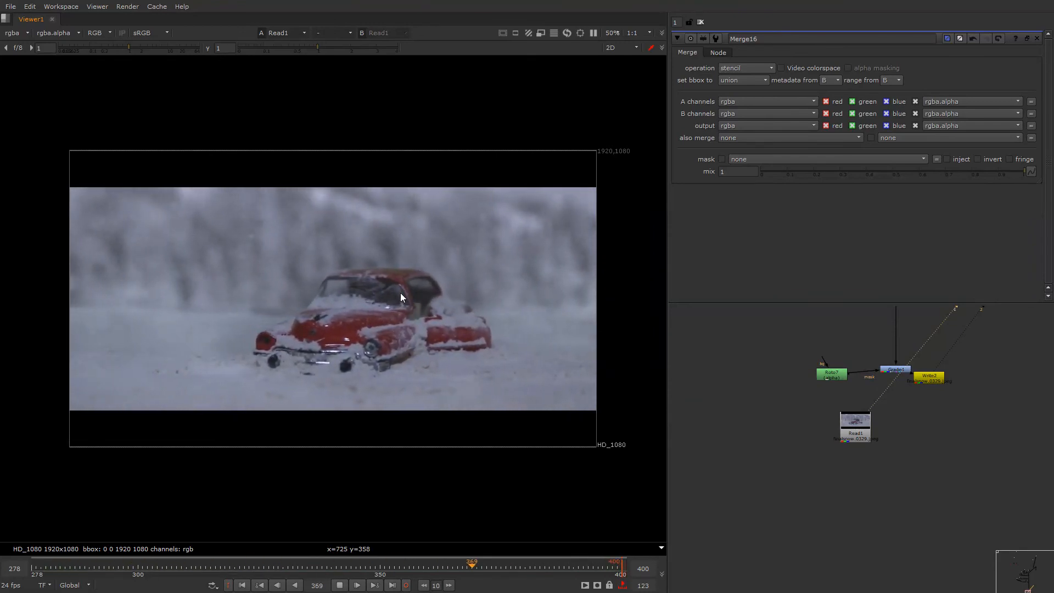
key(k)
scroll(374, 327, up, 3)
- View the Merge2 composite and the Premult2 output of the isolated car and snow foreground
scroll(894, 414, down, 10)
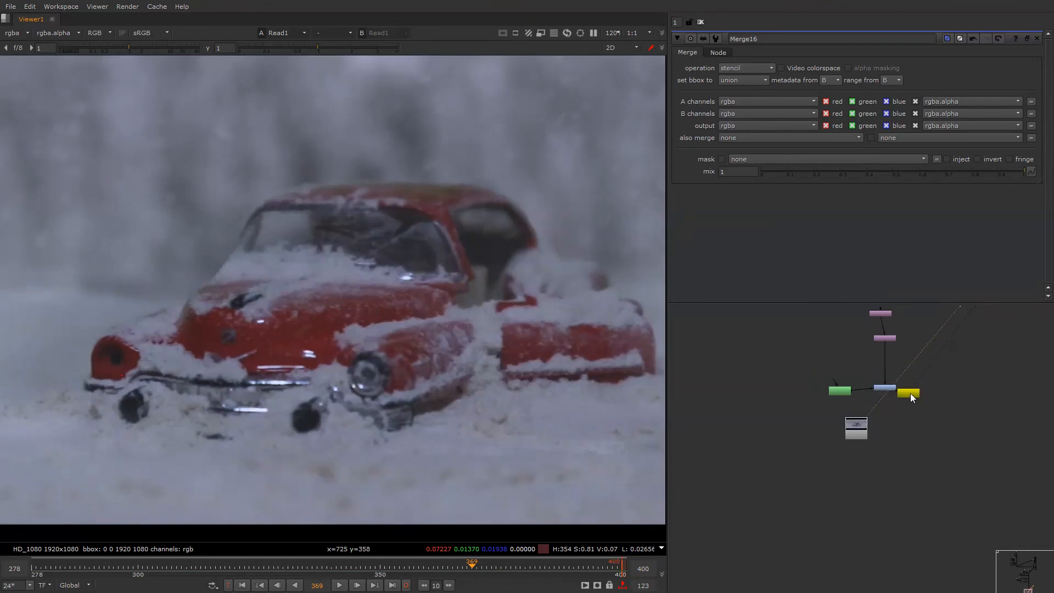
scroll(898, 376, up, 8)
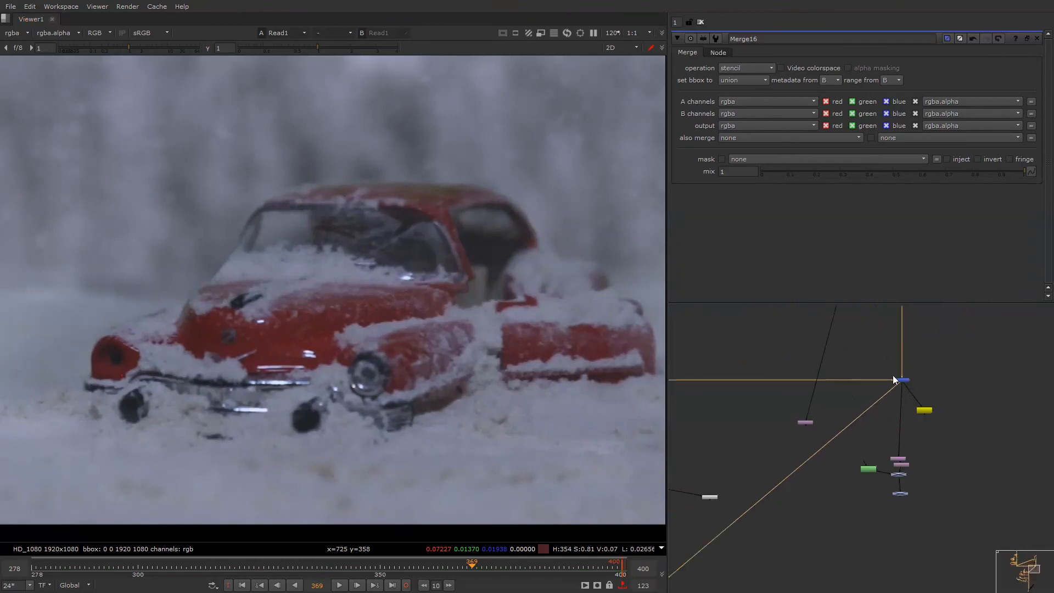
click(899, 378)
key(1)
middle_drag(893, 344, 860, 427)
scroll(880, 412, down, 1)
scroll(881, 411, down, 3)
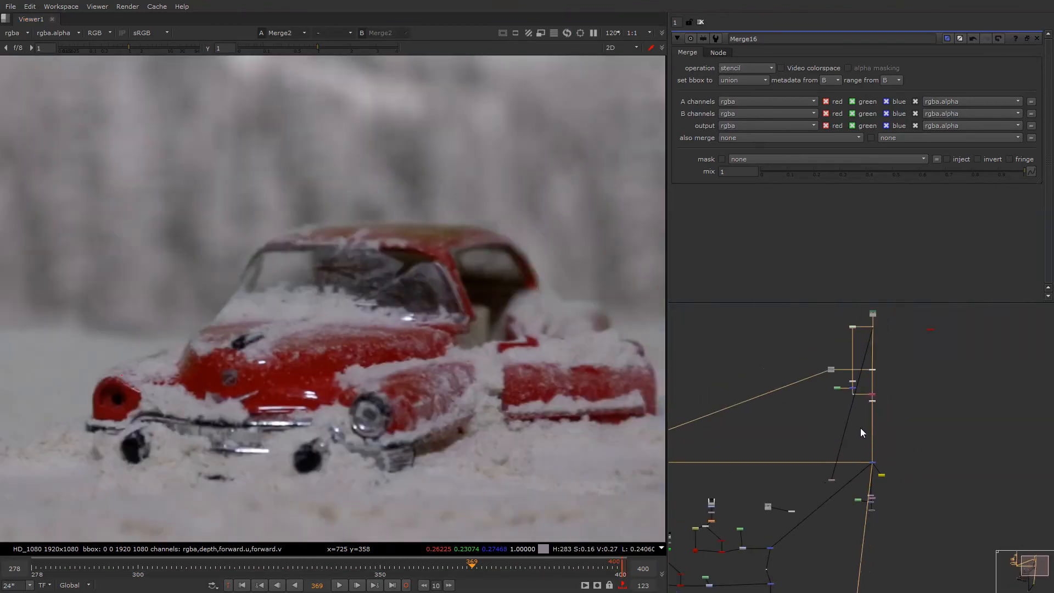
scroll(869, 405, up, 3)
click(881, 393)
key(1)
- Examine the outputs of the nodes between the source plate and Premult2 one after another
middle_drag(873, 370, 862, 446)
scroll(865, 479, up, 4)
scroll(865, 472, down, 3)
middle_drag(866, 388, 868, 406)
scroll(868, 407, up, 2)
drag(884, 384, 849, 420)
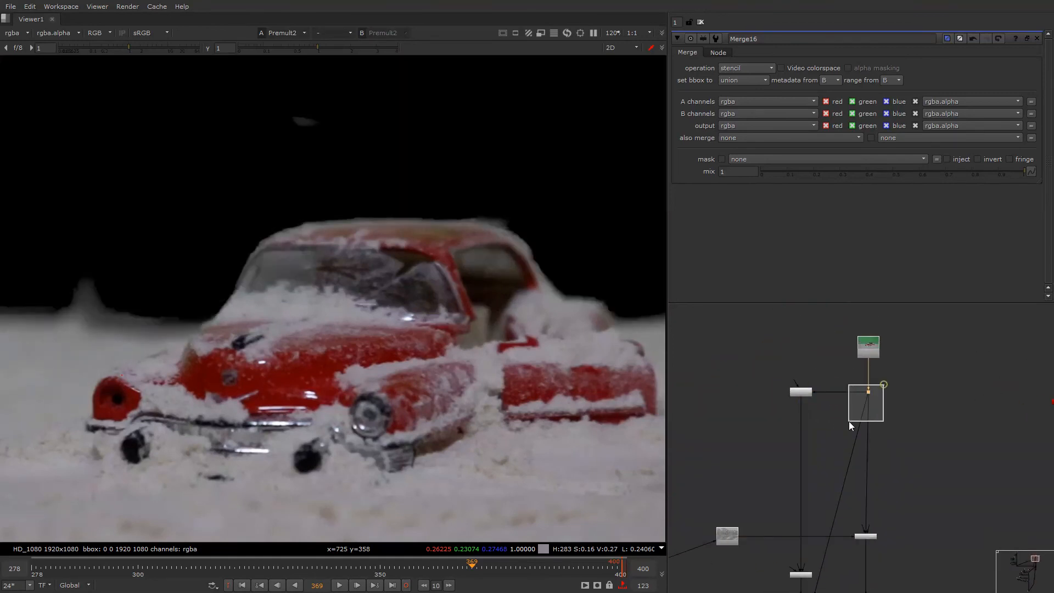
key(1)
middle_drag(860, 429, 829, 390)
scroll(851, 422, down, 1)
scroll(848, 416, up, 1)
middle_drag(851, 481, 829, 380)
click(835, 420)
key(1)
scroll(835, 422, down, 5)
scroll(828, 410, up, 4)
- Move Premult2 further down the tree, branch a Keyer node off it and view the keyer
click(821, 400)
drag(822, 402, 815, 454)
key(1)
click(835, 479)
key(Tab)
text(keyer)
key(Return)
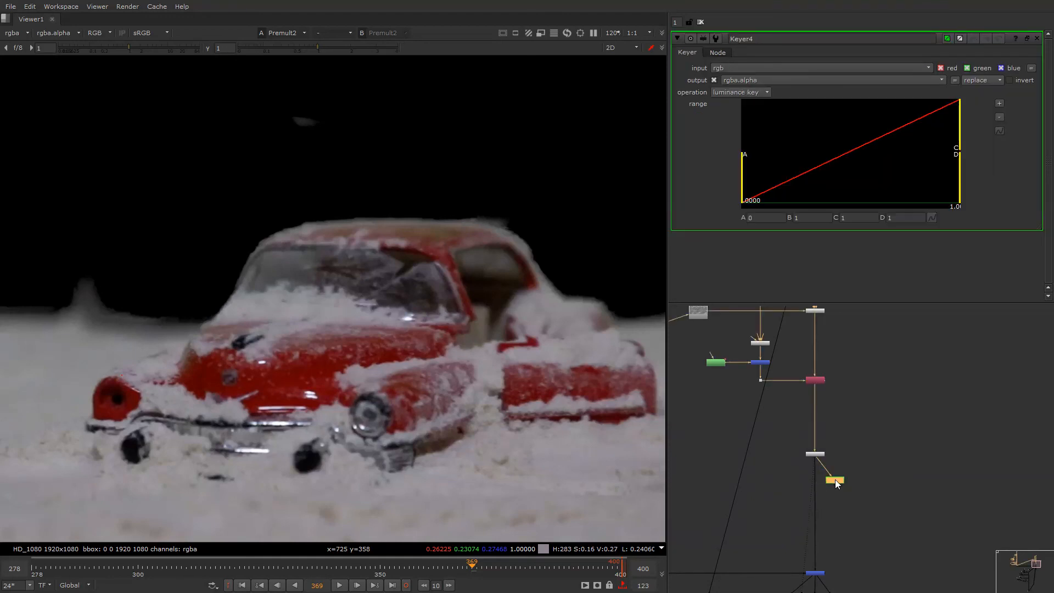
key(1)
- Compare the red, green and blue channels of the keyer around the car's chrome highlights
click(485, 373)
key(r)
key(g)
key(b)
key(b)
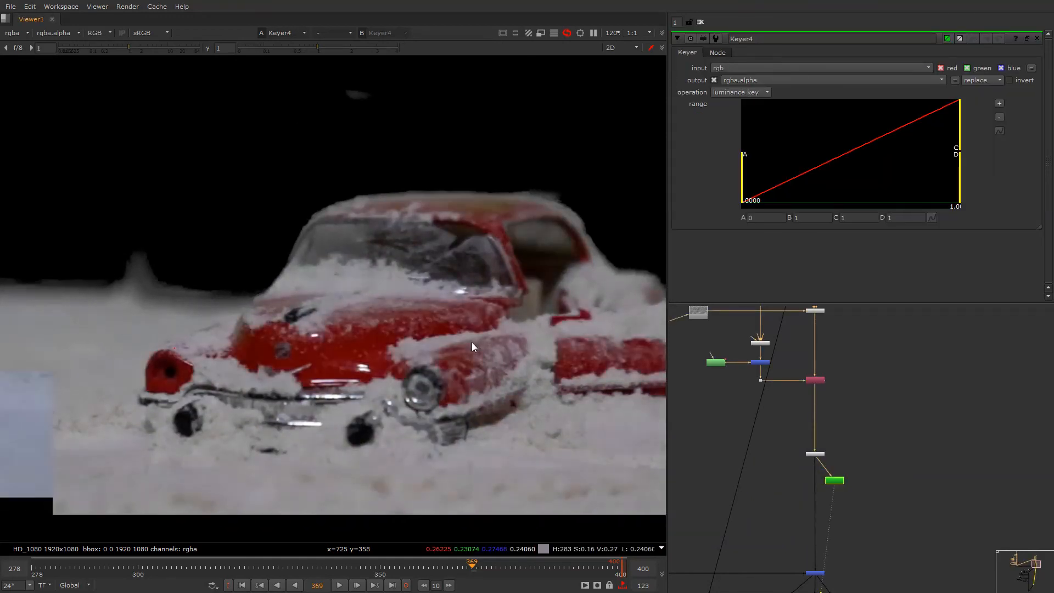
key(r)
scroll(461, 323, up, 3)
key(g)
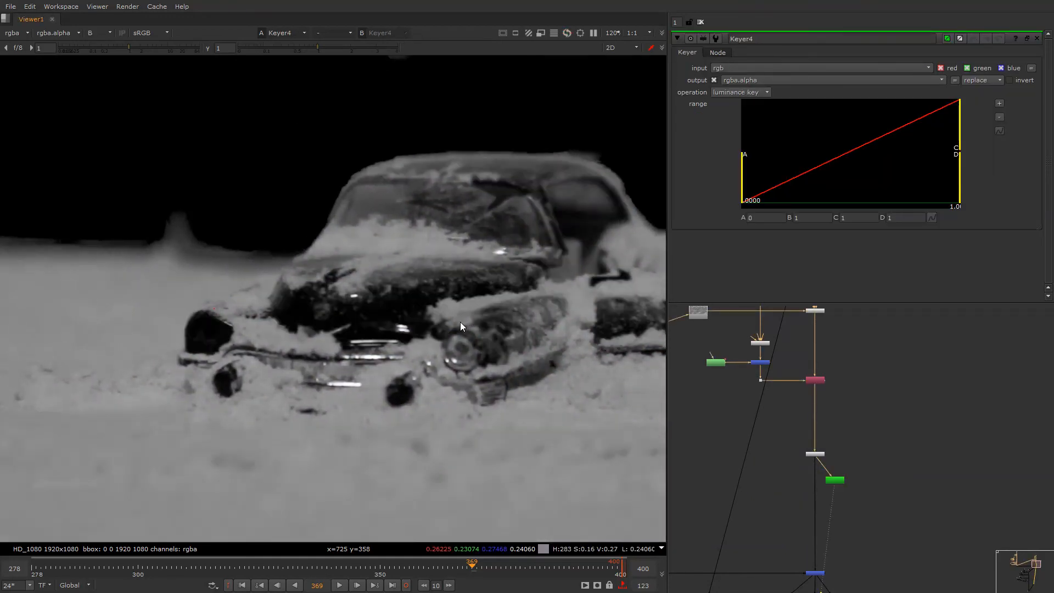
key(g)
key(b)
- Set Keyer4 to blue keyer and isolate the bright highlights with range A about 0.358 and B about 0.407
click(740, 93)
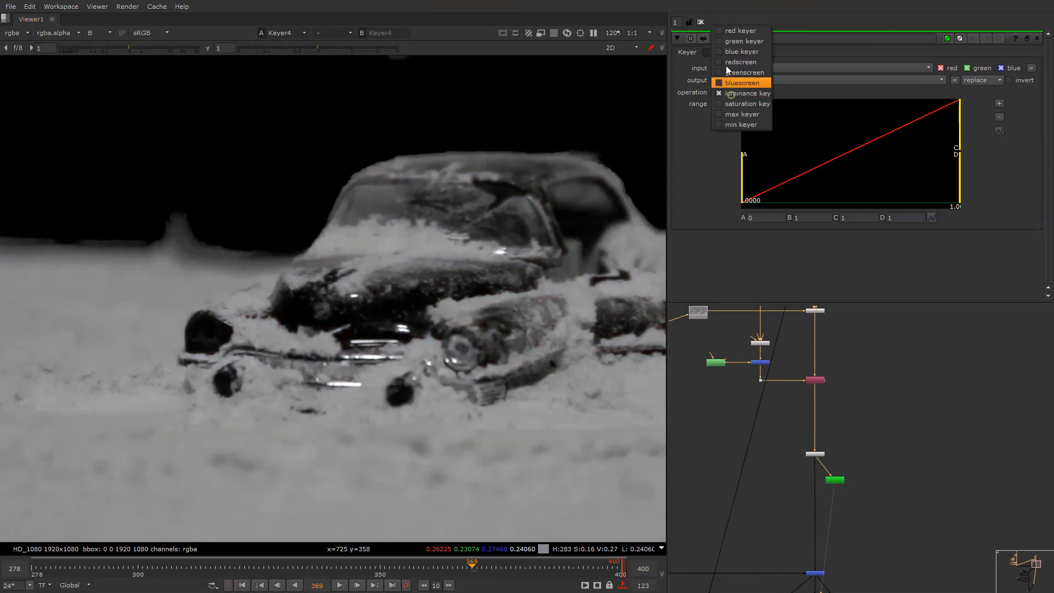
click(729, 52)
key(a)
drag(743, 204, 873, 189)
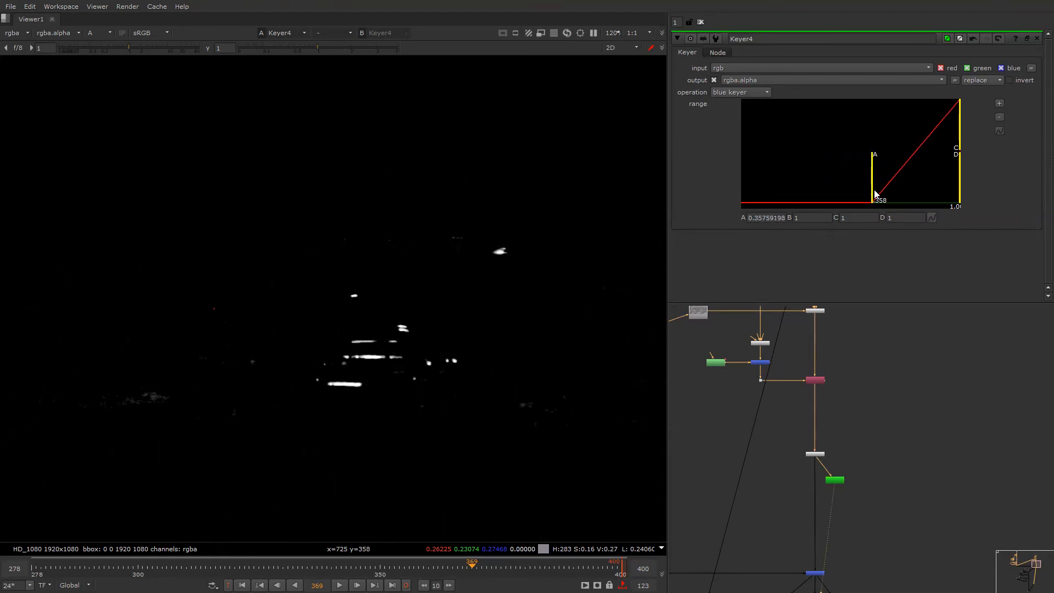
drag(959, 151, 881, 148)
key(a)
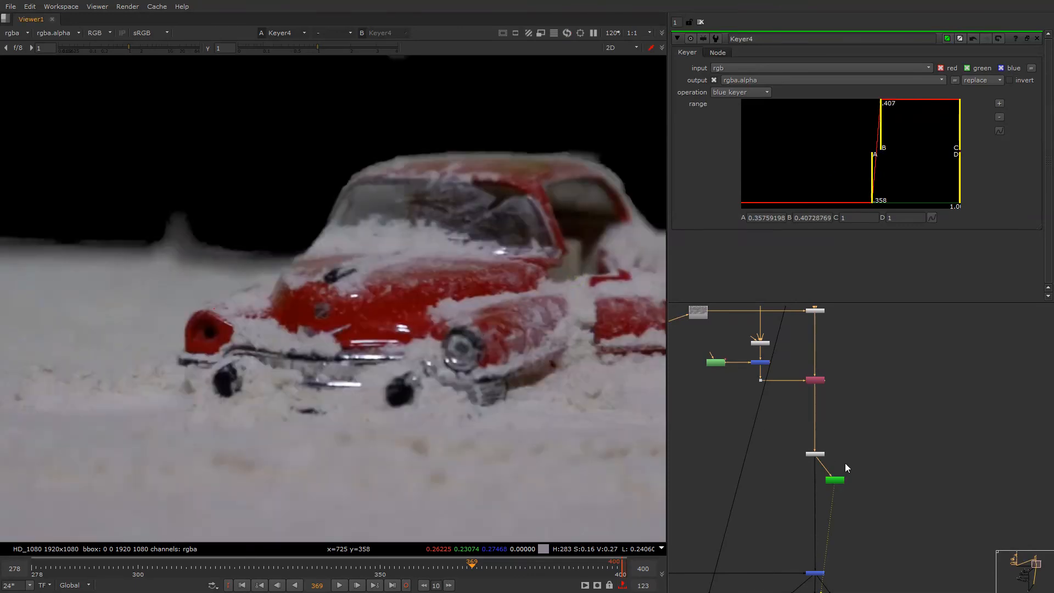
- Move the keyer aside and add a Constant node with its color sampled from the snowy car image
middle_drag(845, 463, 828, 419)
scroll(829, 422, up, 2)
drag(819, 442, 907, 443)
click(835, 460)
key(Tab)
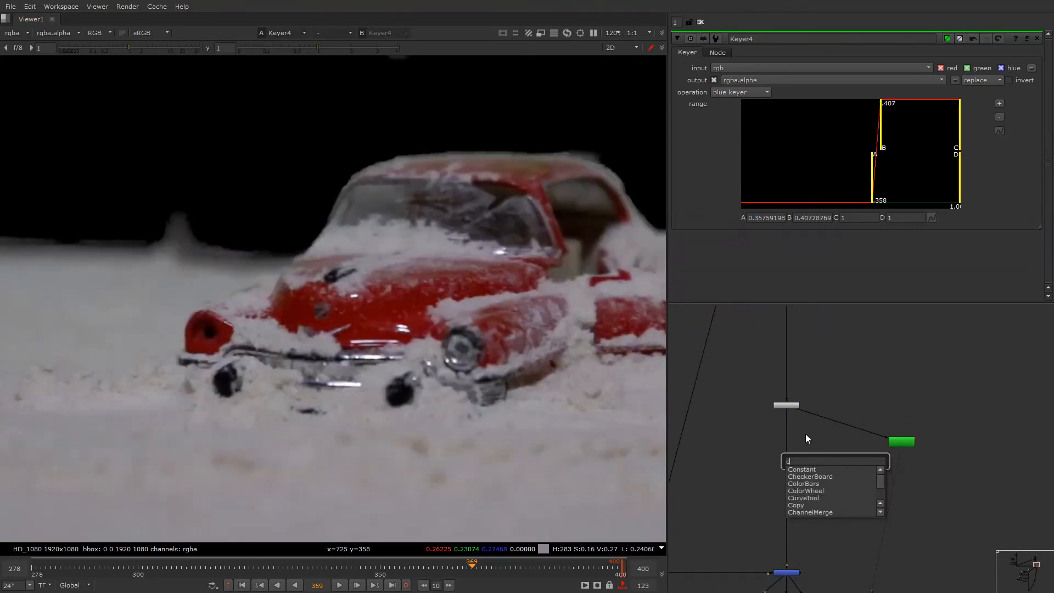
text(const)
key(Return)
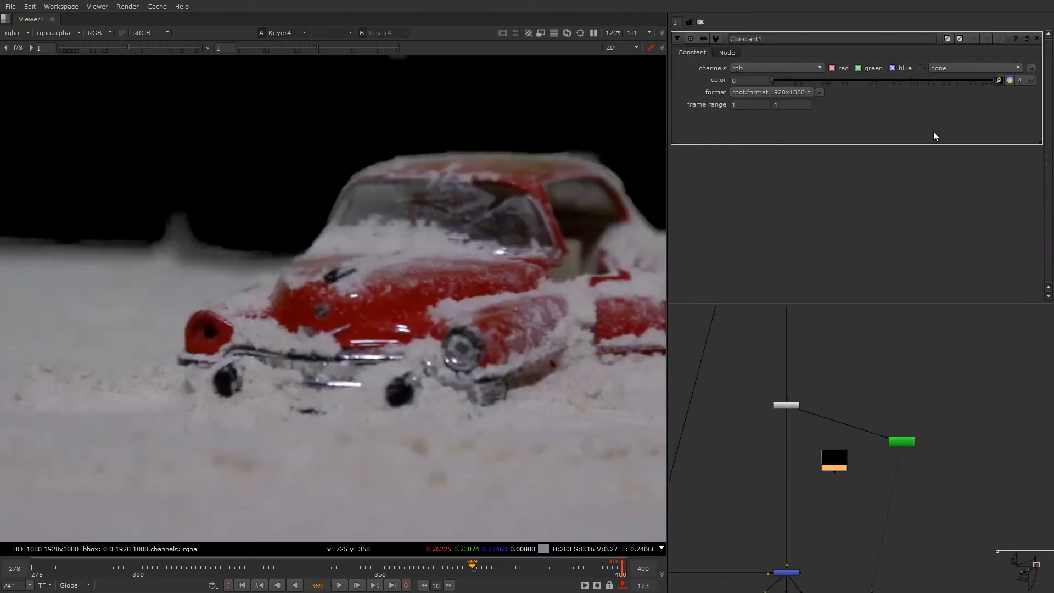
ctrl+click(461, 311)
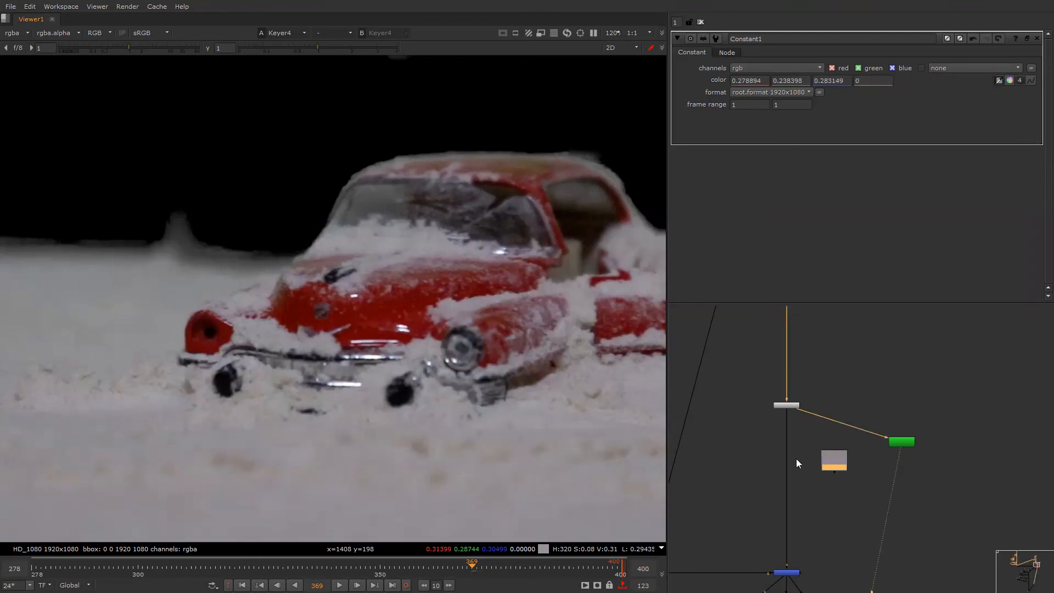
drag(834, 459, 863, 393)
- Insert a KeyMix node below Premult2 and connect its A input to Constant1
click(808, 467)
key(Tab)
text(ke)
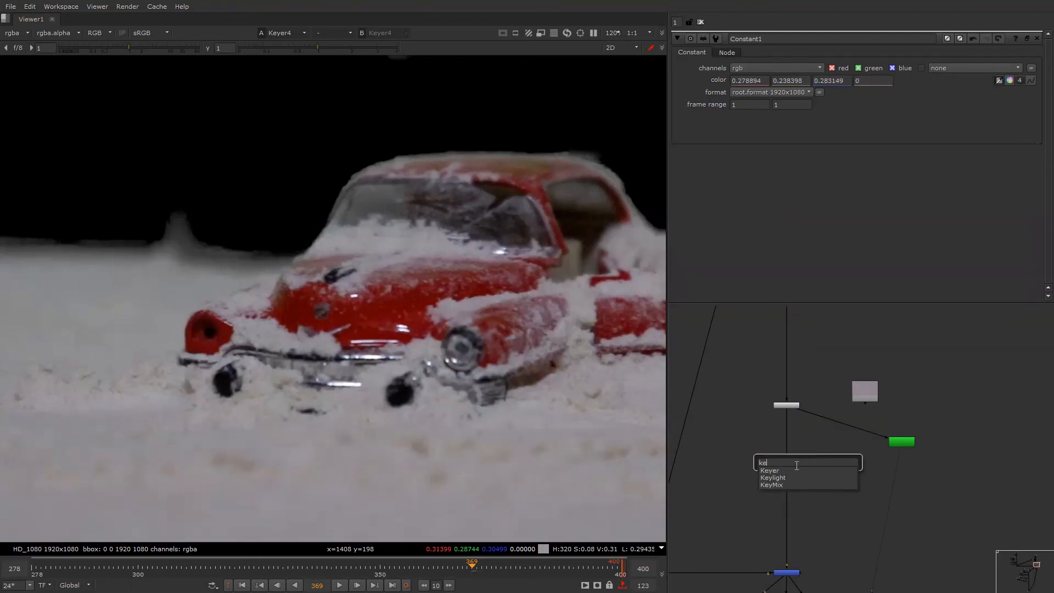
click(780, 485)
drag(815, 462, 858, 384)
- Set Constant1's alpha value to 1 and its channels to rgba
double_click(860, 388)
click(873, 80)
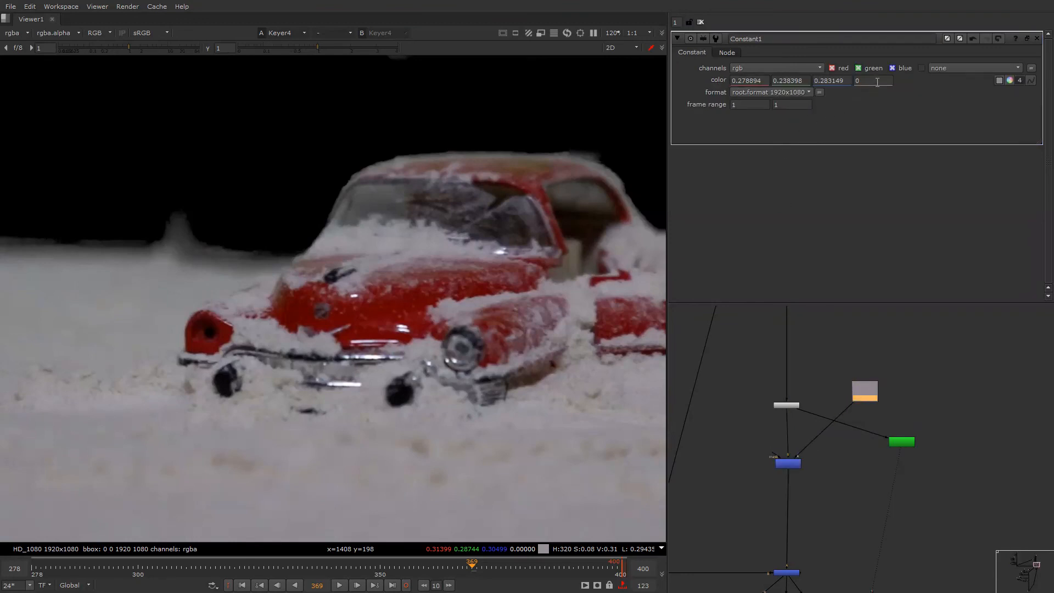
text(1)
click(784, 67)
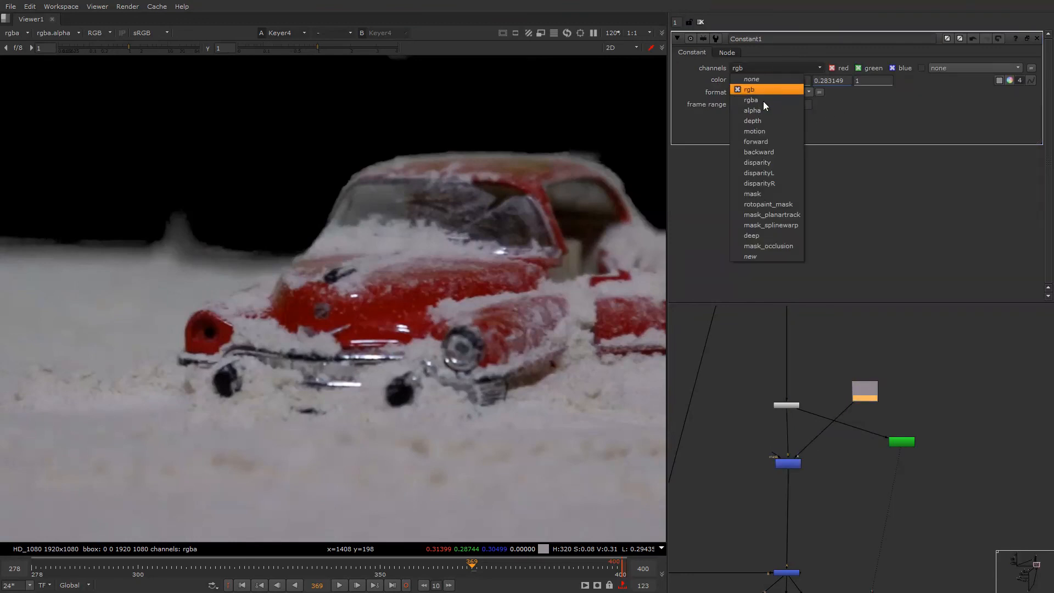
click(763, 100)
- Connect Keymix1's mask input to Keyer4 and view the replaced highlights on the bumper
scroll(823, 364, up, 2)
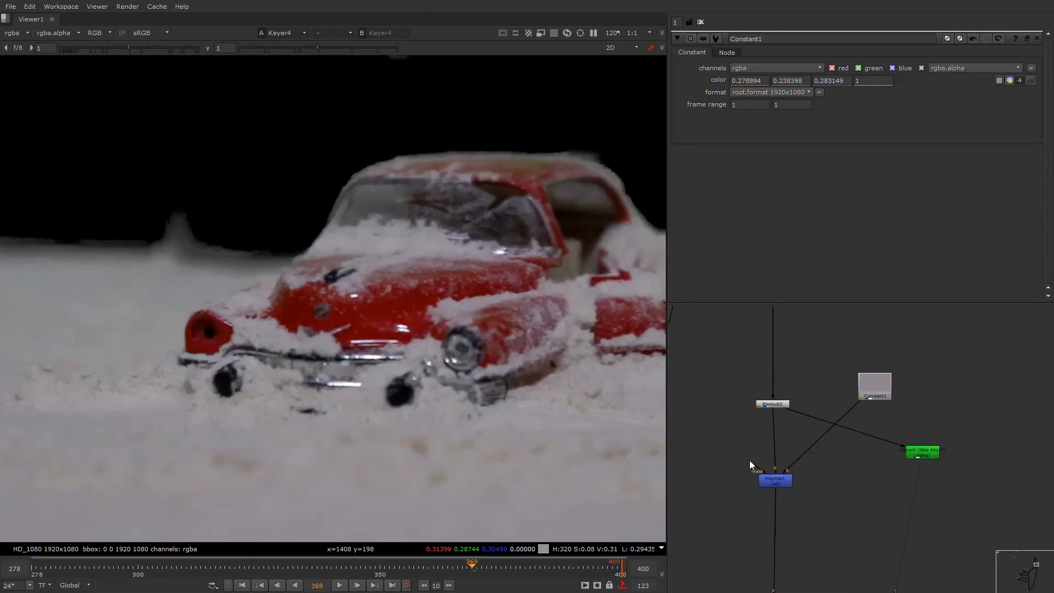
drag(749, 461, 924, 452)
click(782, 481)
key(1)
double_click(776, 479)
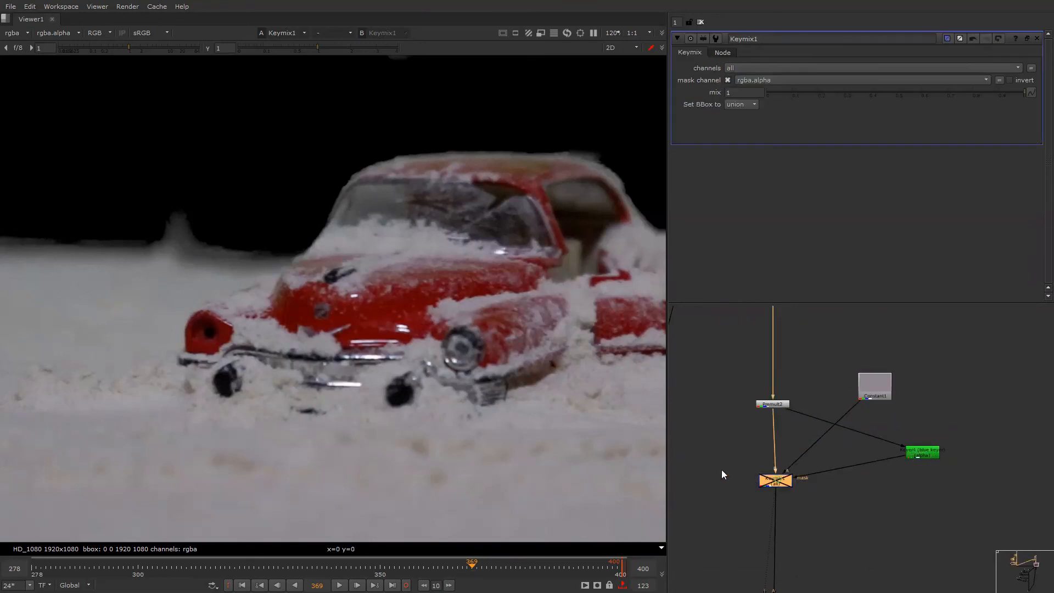
scroll(370, 371, up, 4)
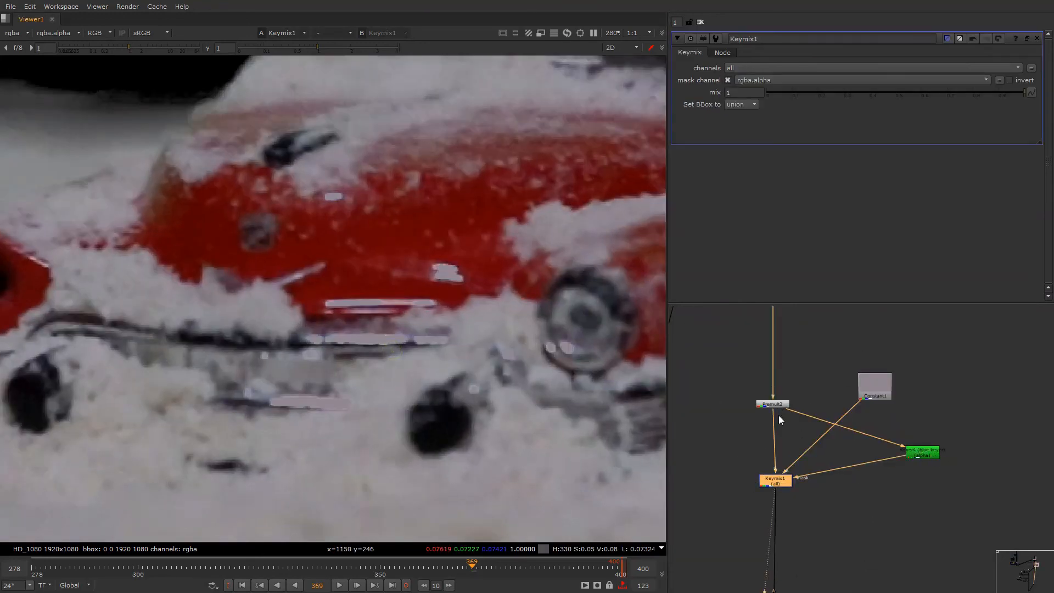
- Add an Erode (filter) node after Keyer4 and set its size to -1
click(919, 452)
key(Tab)
text(er)
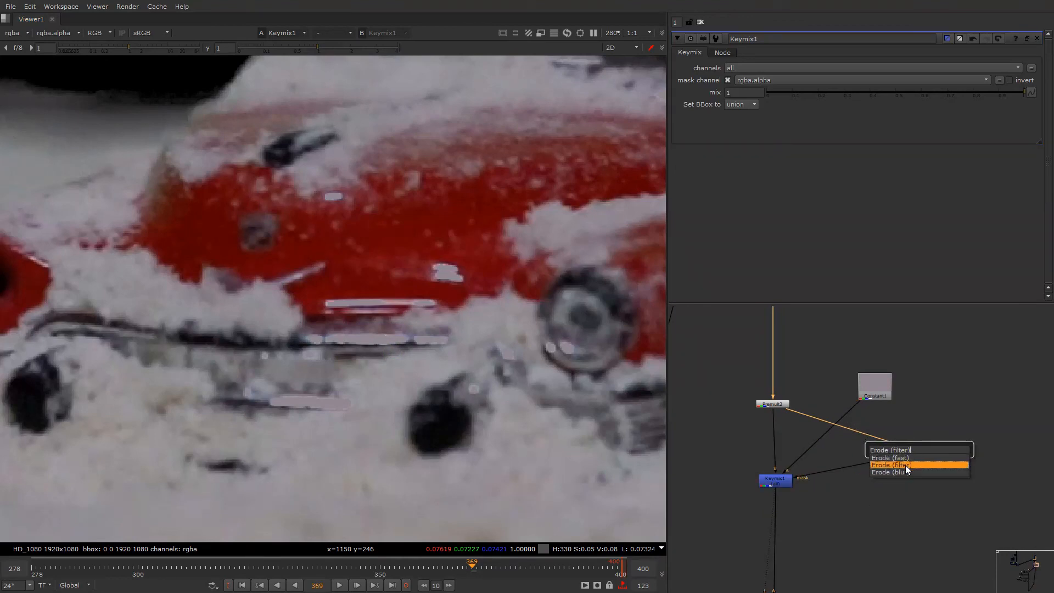
click(904, 465)
click(727, 81)
text(-1)
key(Return)
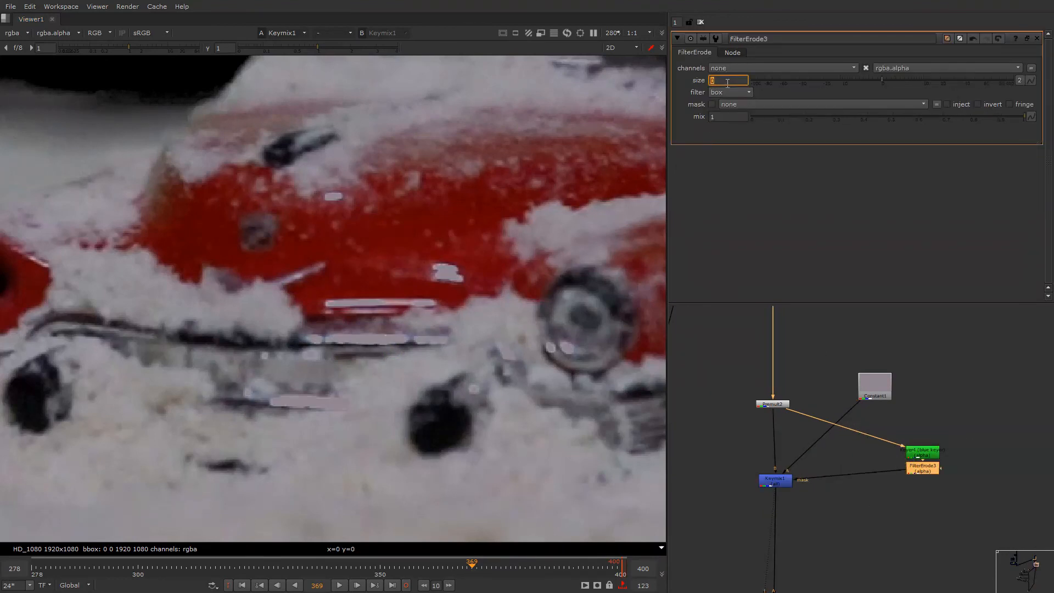
- Add a Blur node after FilterErode3 and set its size to 3.4
click(917, 465)
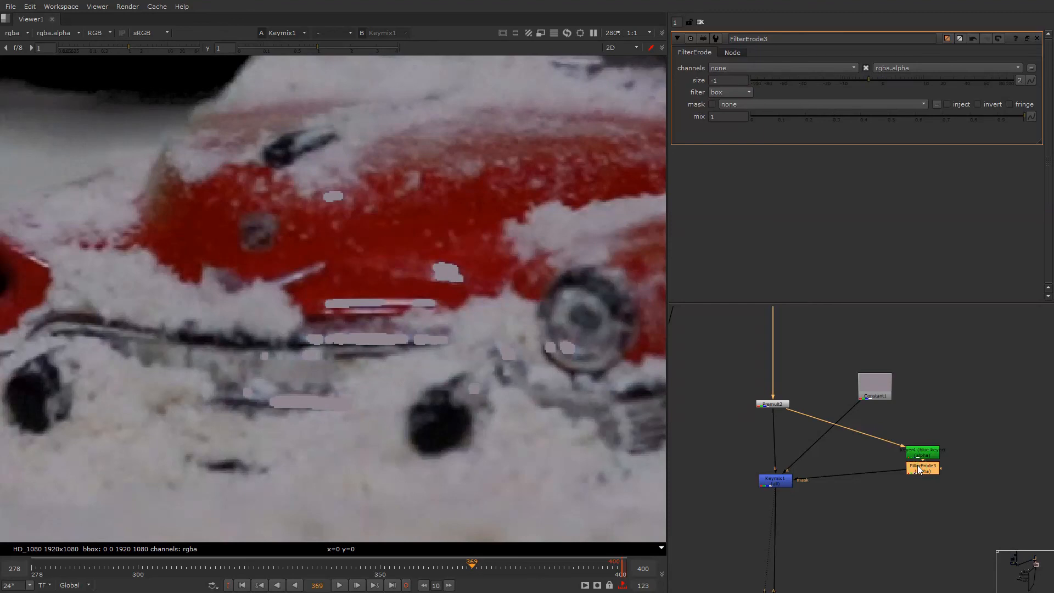
key(b)
drag(805, 81, 799, 83)
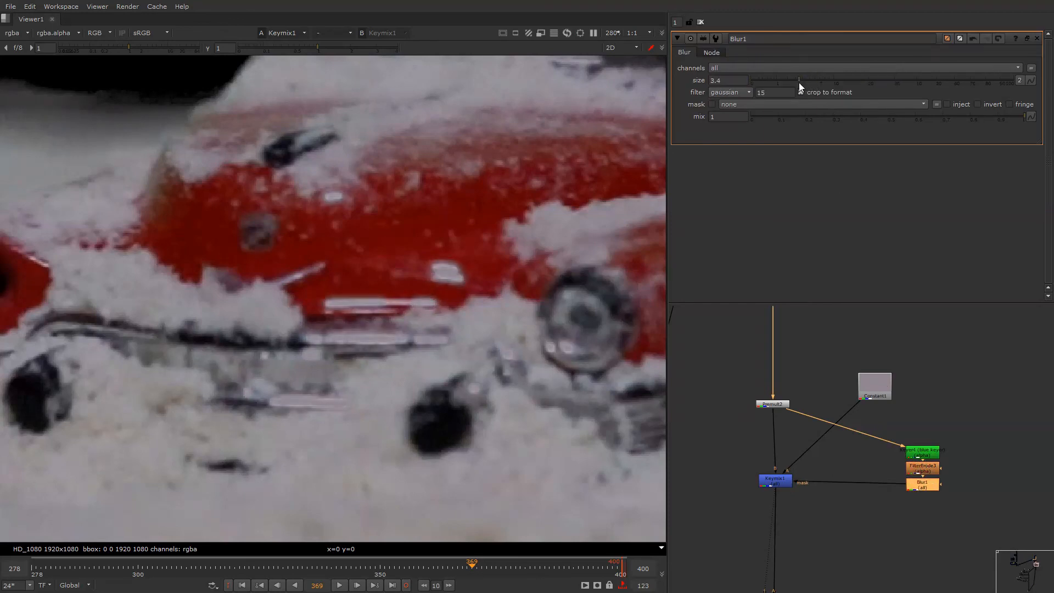
- Set Keymix1's mix to 0.595 and toggle the node off and on to compare the highlights
click(778, 483)
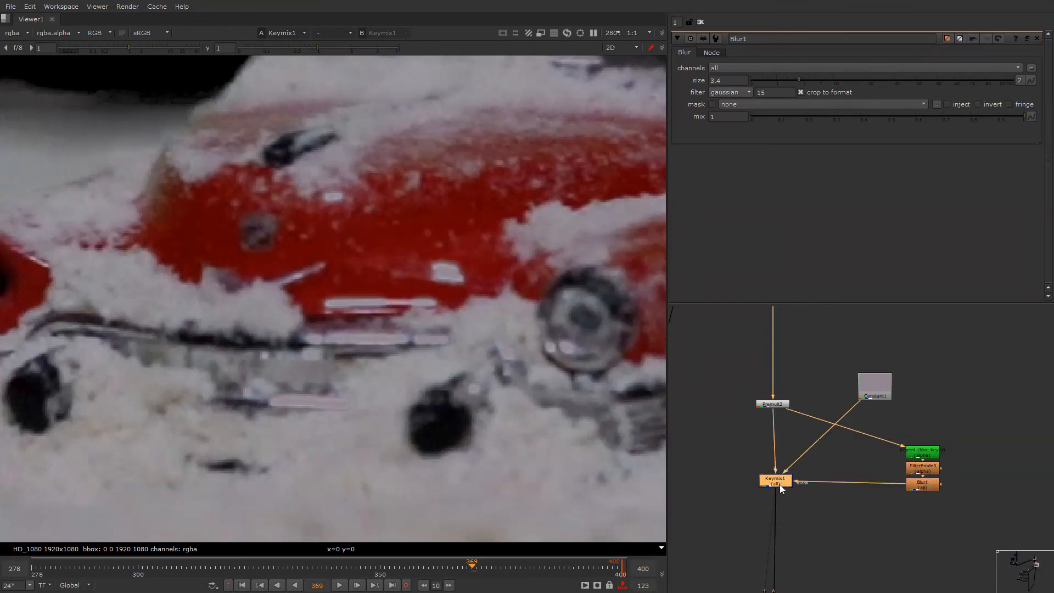
double_click(779, 484)
drag(888, 99, 921, 95)
key(d)
key(d)
key(f)
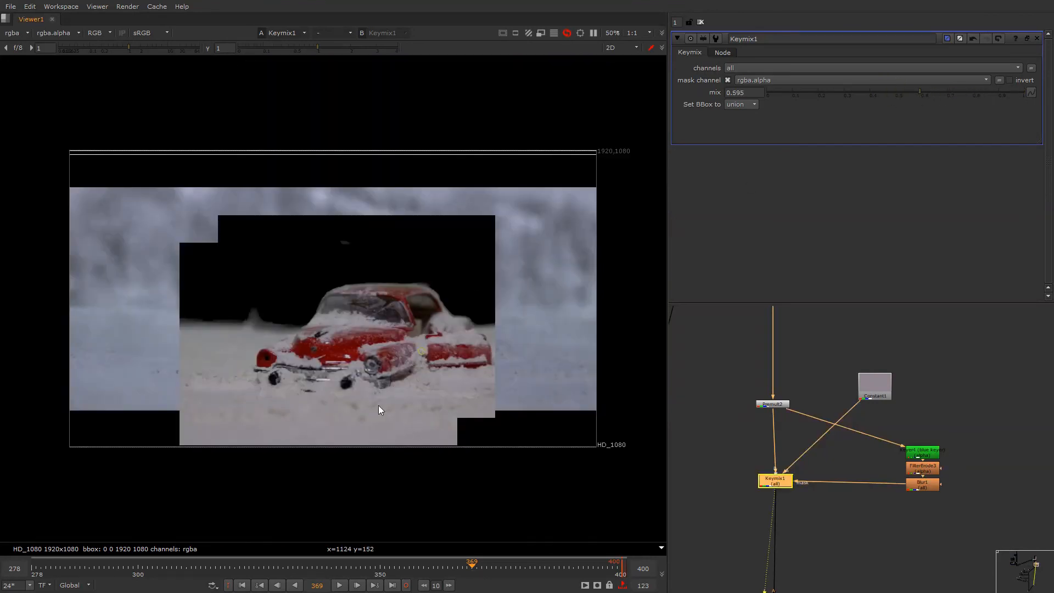
scroll(341, 364, up, 5)
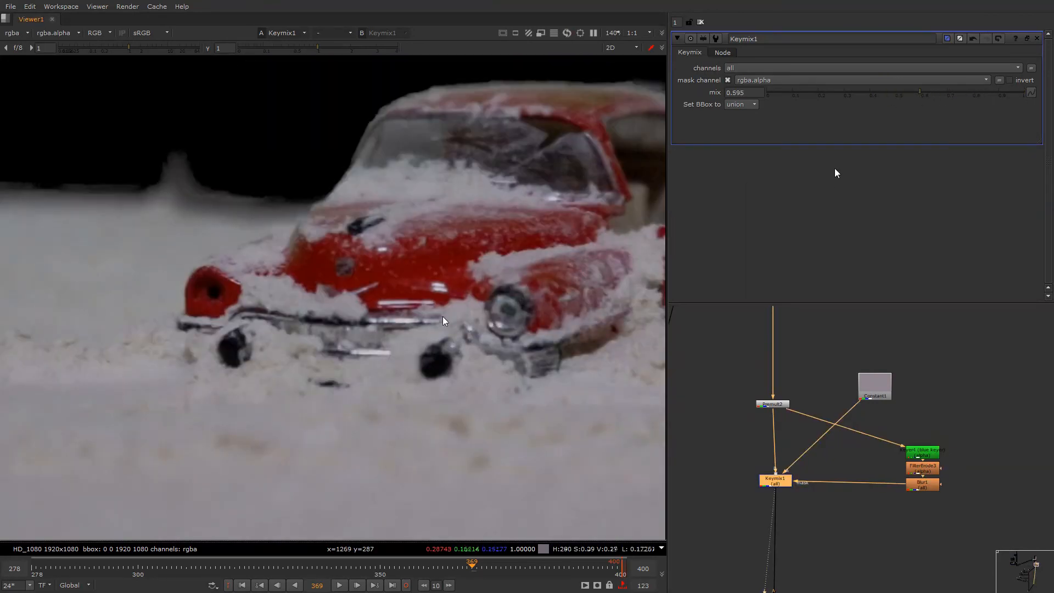
- Set Blur1's size to 1.25 and lower FilterErode3's size by one increment
click(920, 485)
double_click(920, 485)
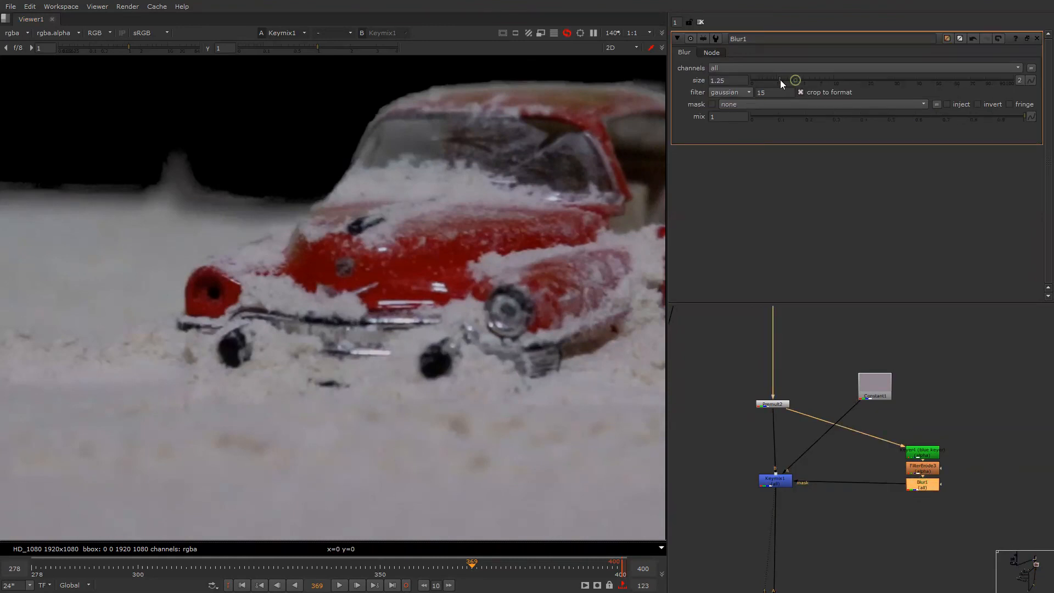
double_click(922, 468)
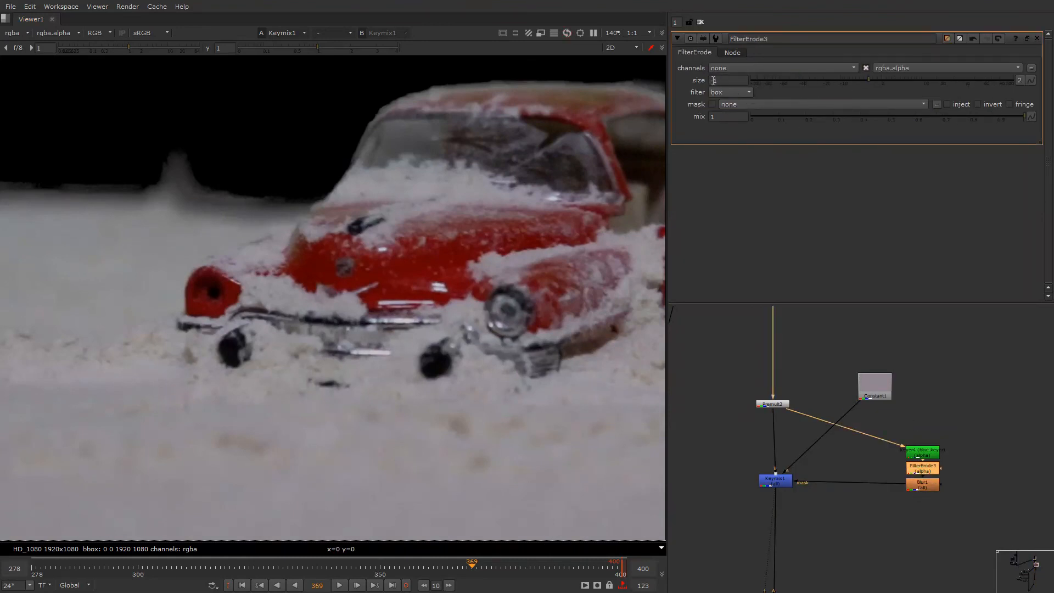
click(713, 81)
key(Down)
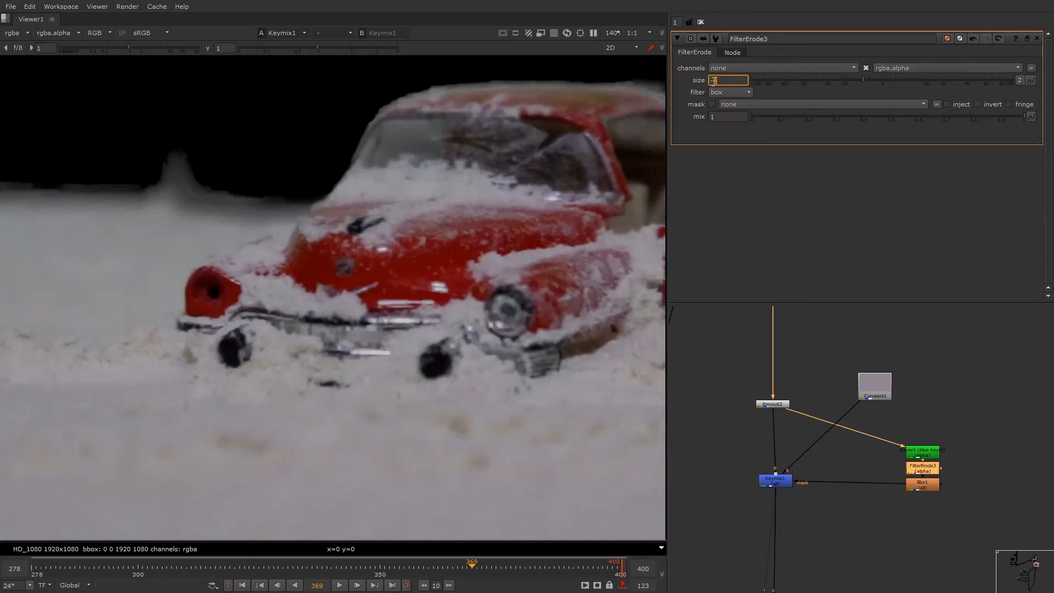
- Set Keymix1's mix to 0.905 and play back its output to check the highlights in motion
double_click(776, 482)
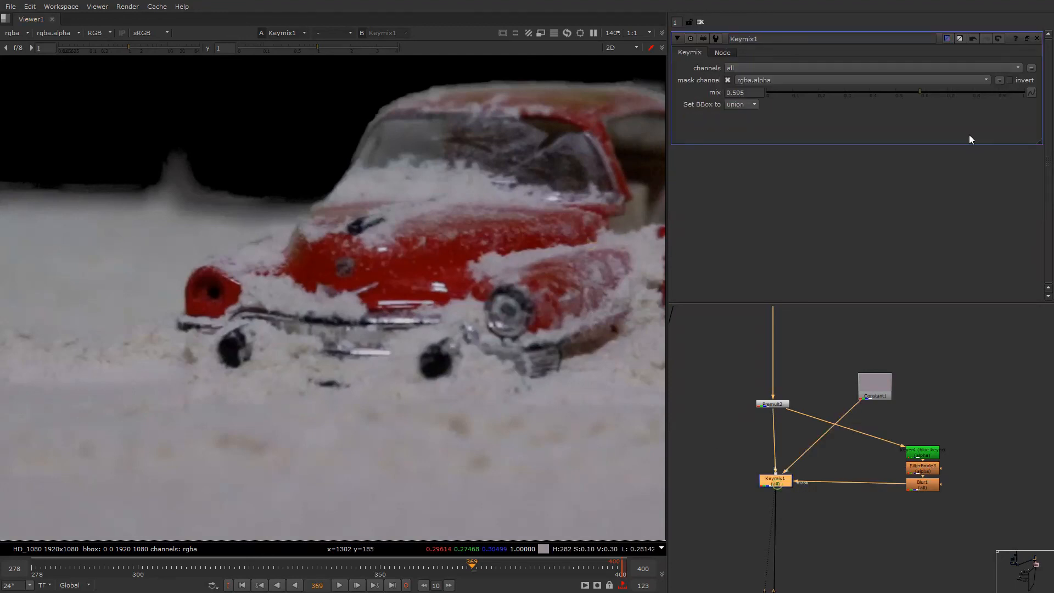
click(1000, 93)
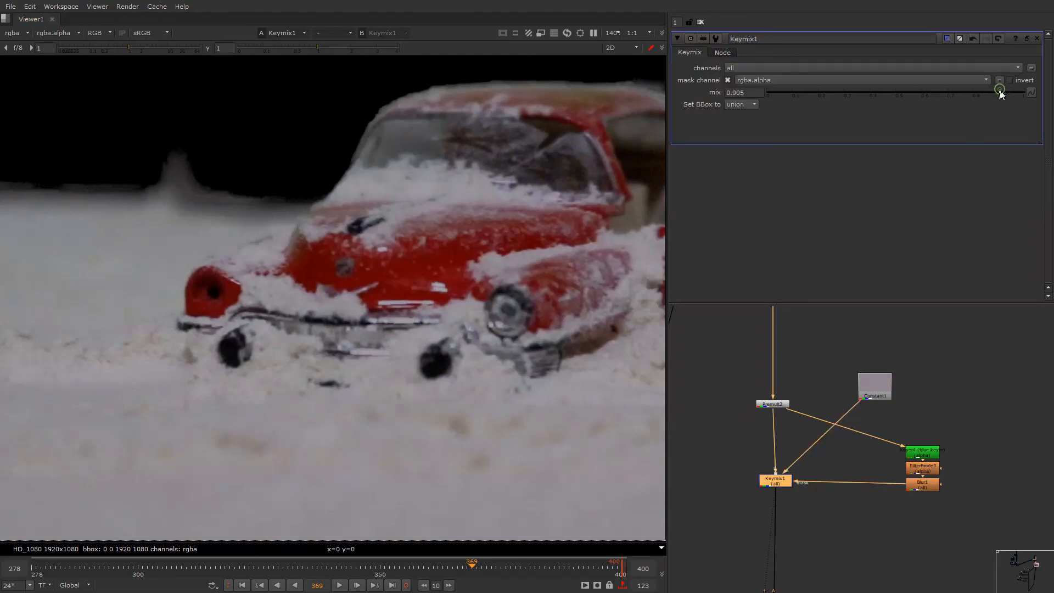
key(f)
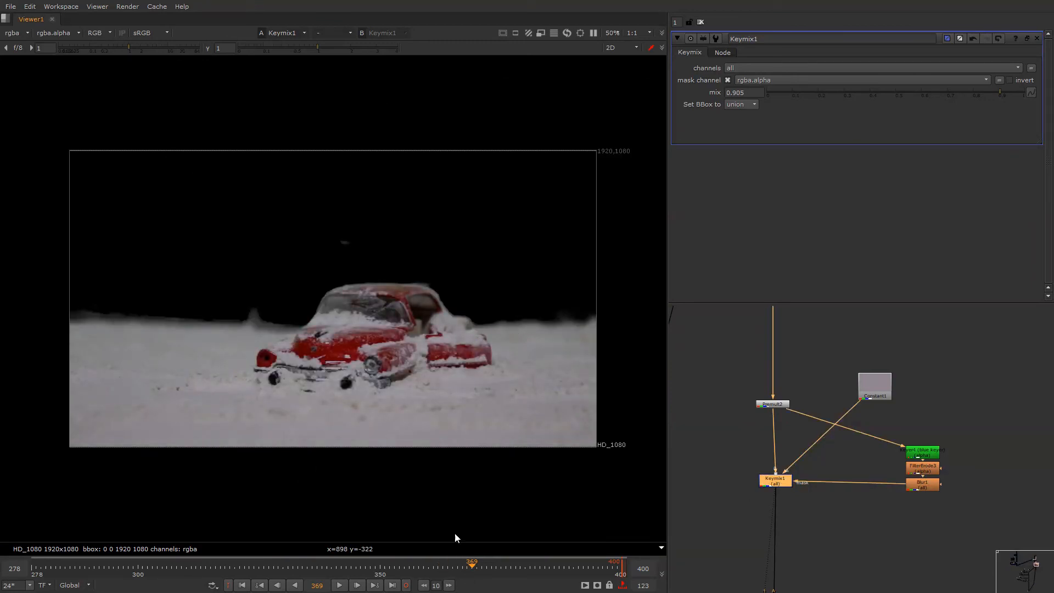
key(l)
scroll(356, 362, up, 5)
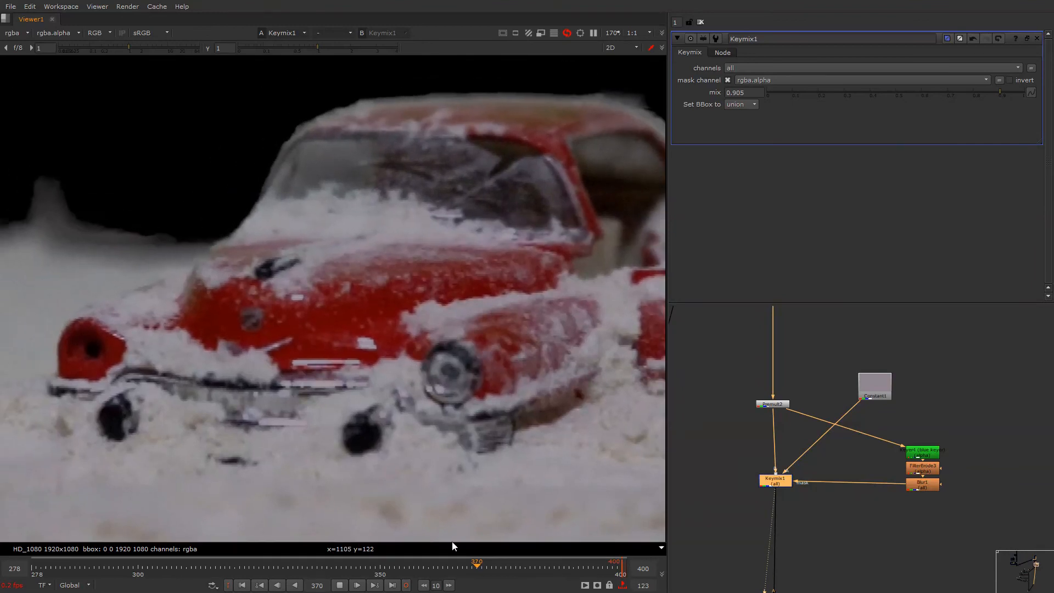
- Stop the playback and show the final Write2 composite at frame 368, fitted to the viewer
click(445, 571)
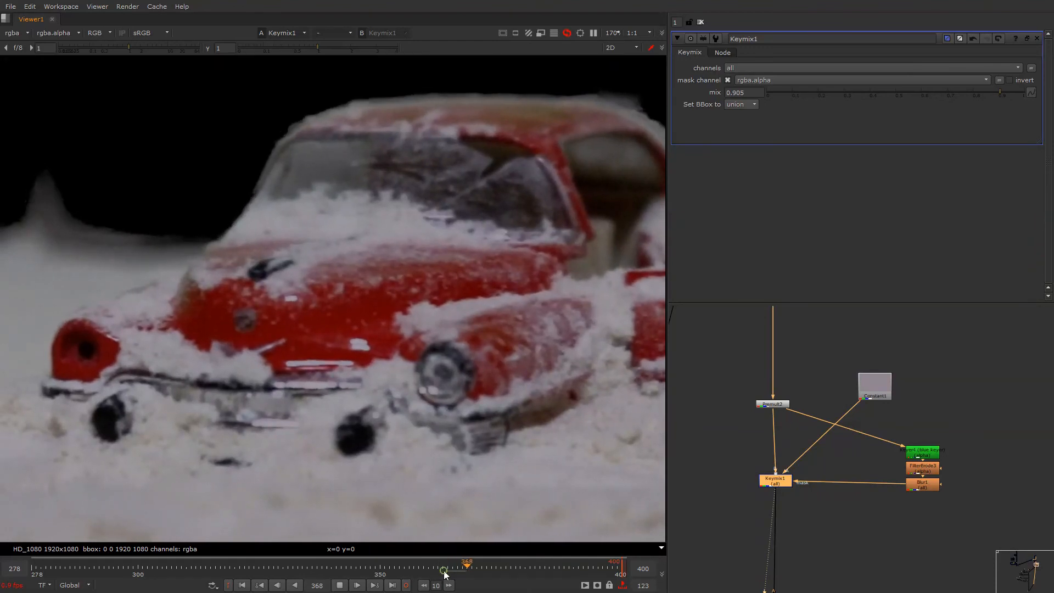
click(444, 569)
key(2)
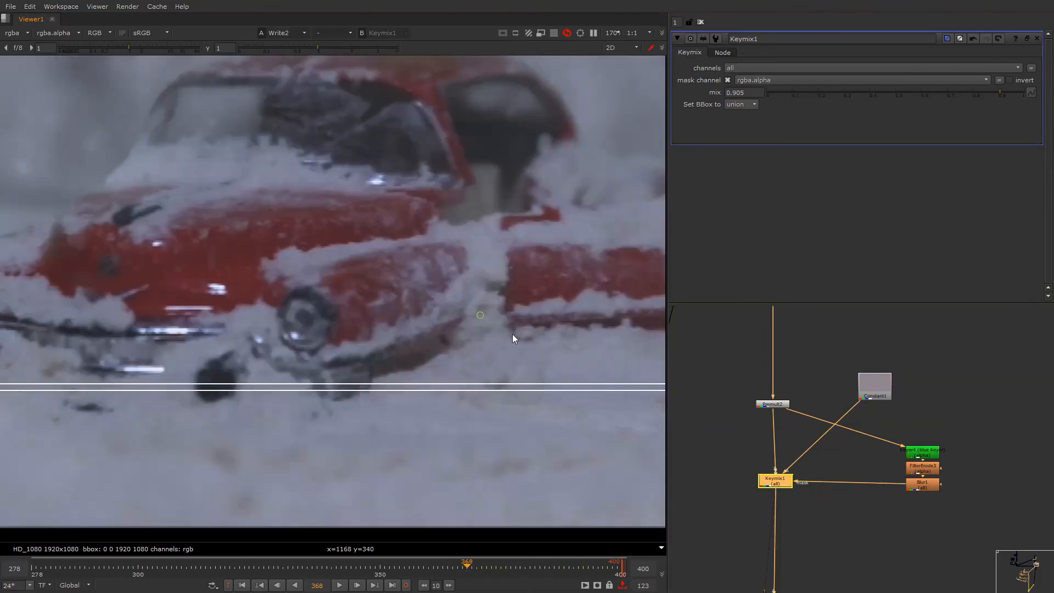
key(f)
key(q)
right_click(495, 235)
click(495, 235)
scroll(860, 404, down, 6)
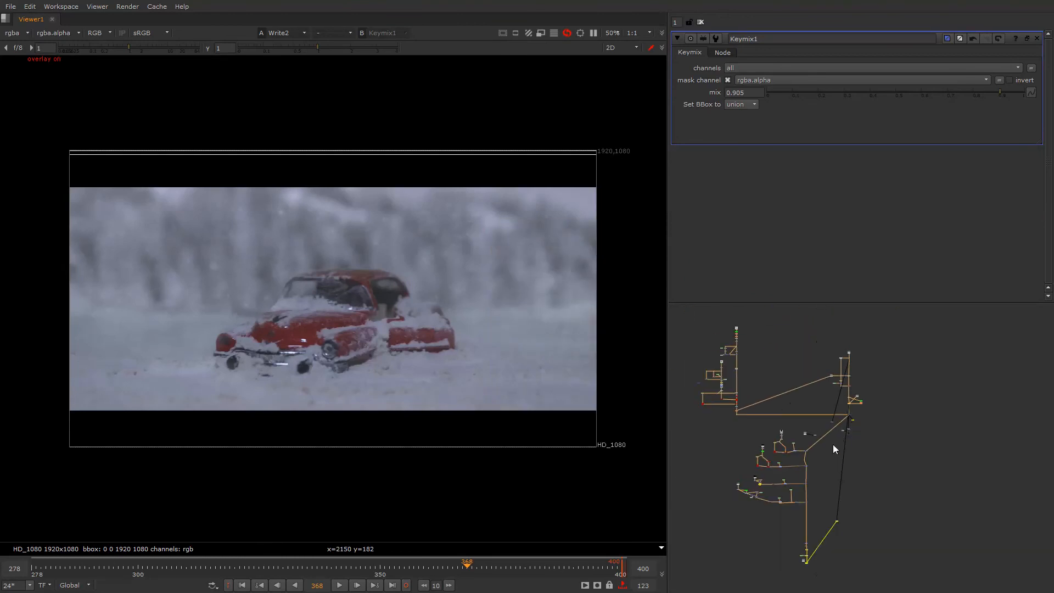
- Toggle the viewer overlay while examining the final composite and find Write2 at the end of the node tree
right_click(465, 220)
click(465, 220)
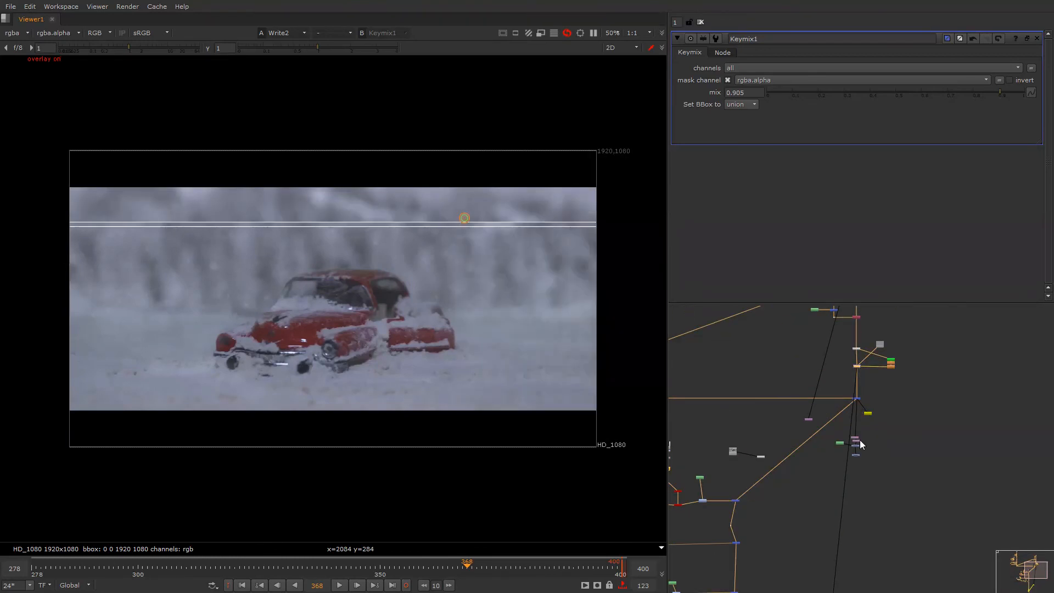
scroll(860, 440, down, 5)
middle_drag(826, 485, 837, 423)
scroll(814, 542, up, 2)
scroll(815, 542, up, 3)
right_click(456, 215)
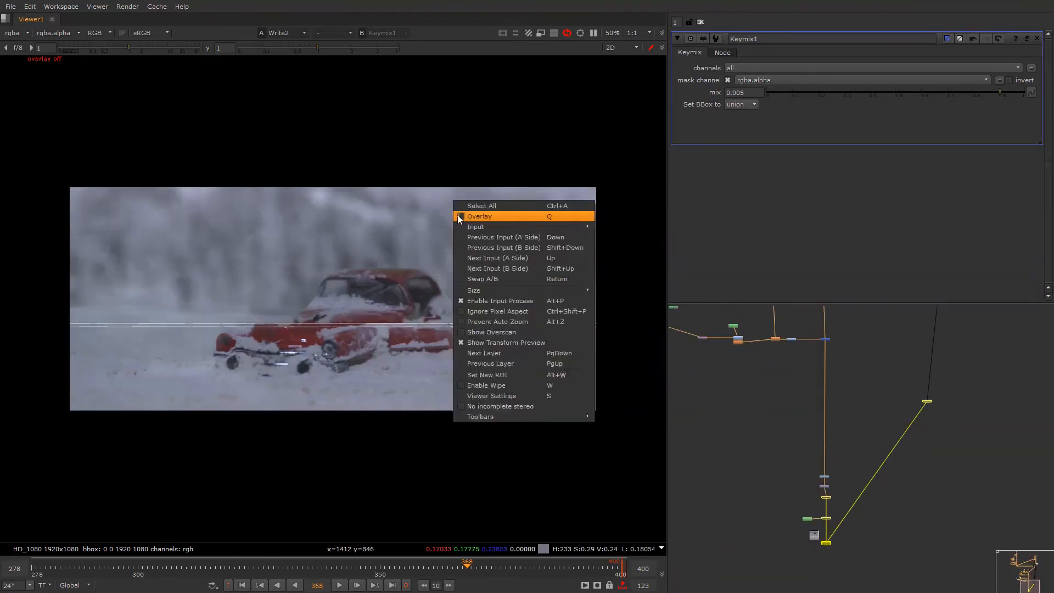
click(456, 215)
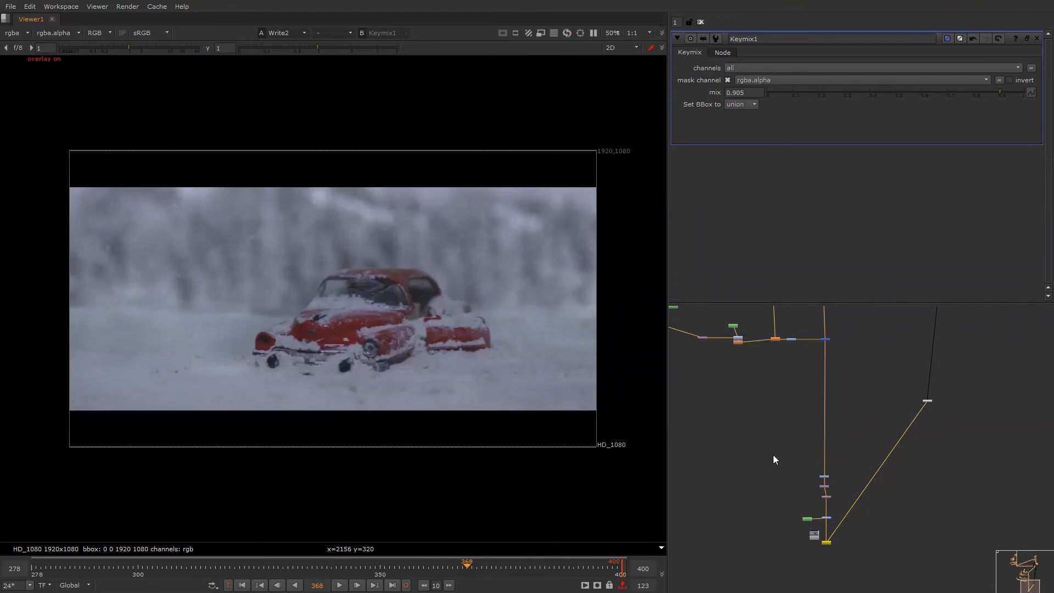
- Compare Read1's earlier render with the Write2 output in the viewer, and save the script
scroll(777, 479, up, 5)
click(853, 515)
key(1)
middle_drag(853, 513, 807, 447)
click(838, 475)
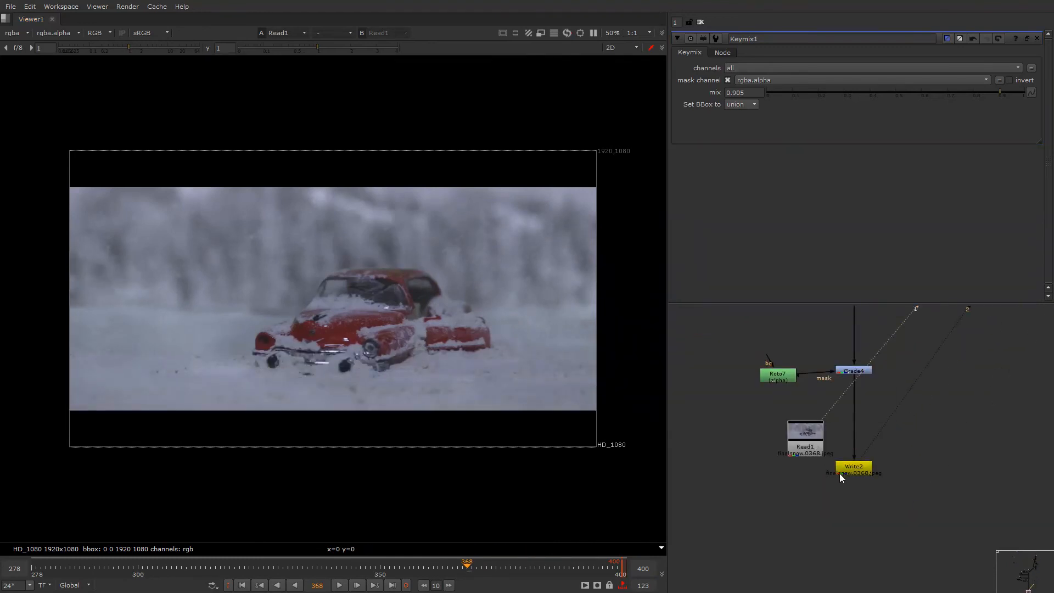
key(2)
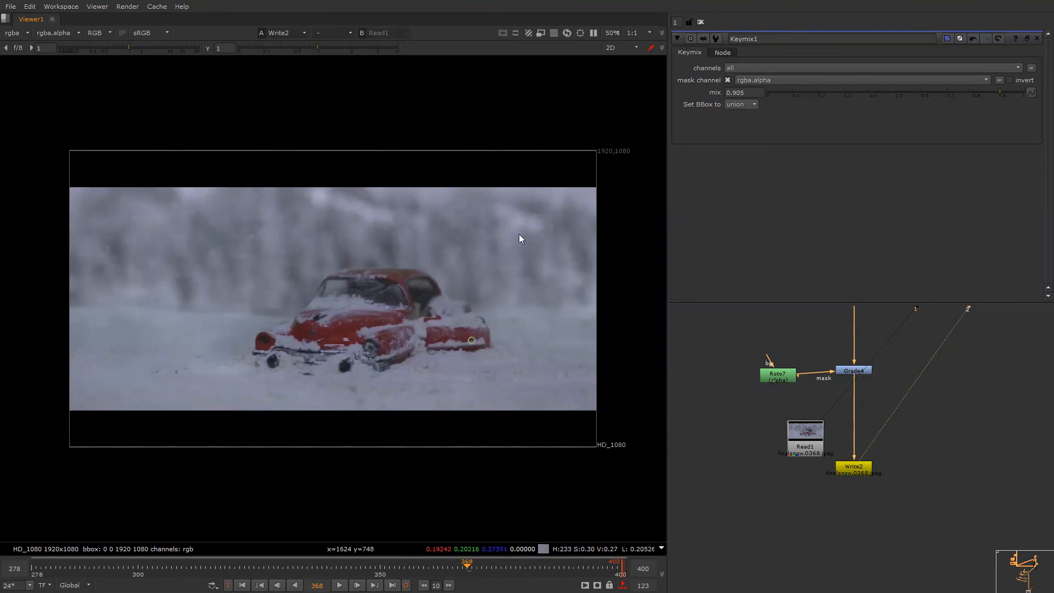
key(o)
key(ctrl+s)
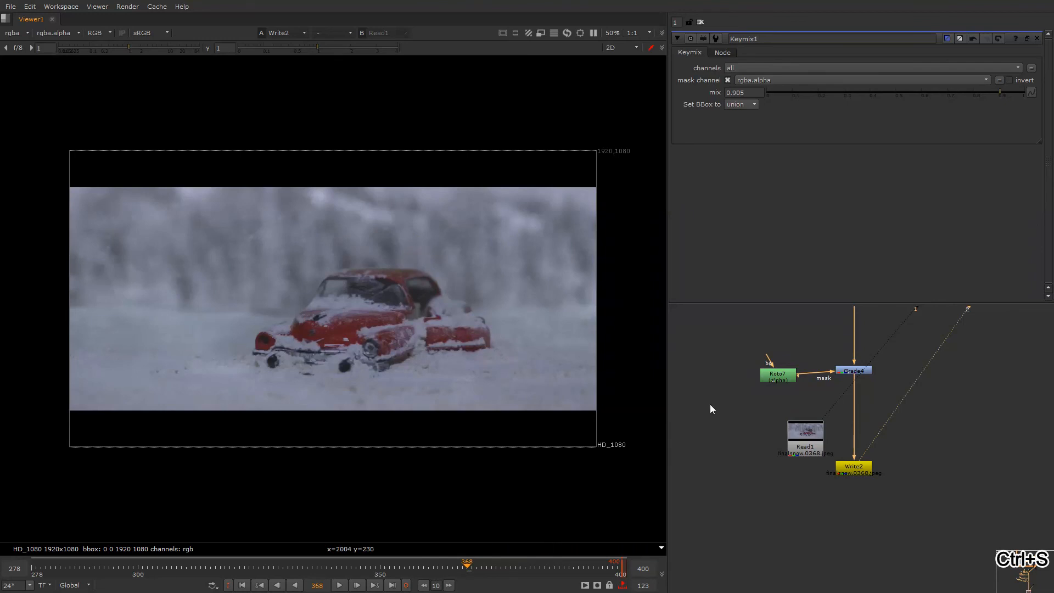
- Move the Transform node carrying the green-screen plate down beside Write2 at the end of the node tree
scroll(869, 433, down, 5)
scroll(868, 434, up, 5)
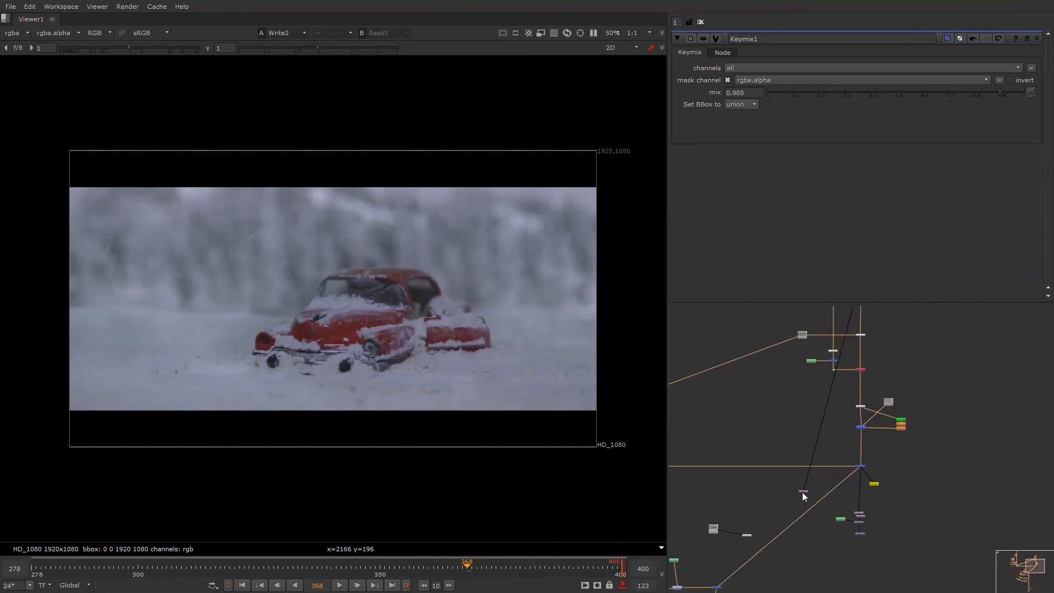
click(803, 489)
scroll(803, 492, down, 4)
alt+drag(804, 493, 796, 466)
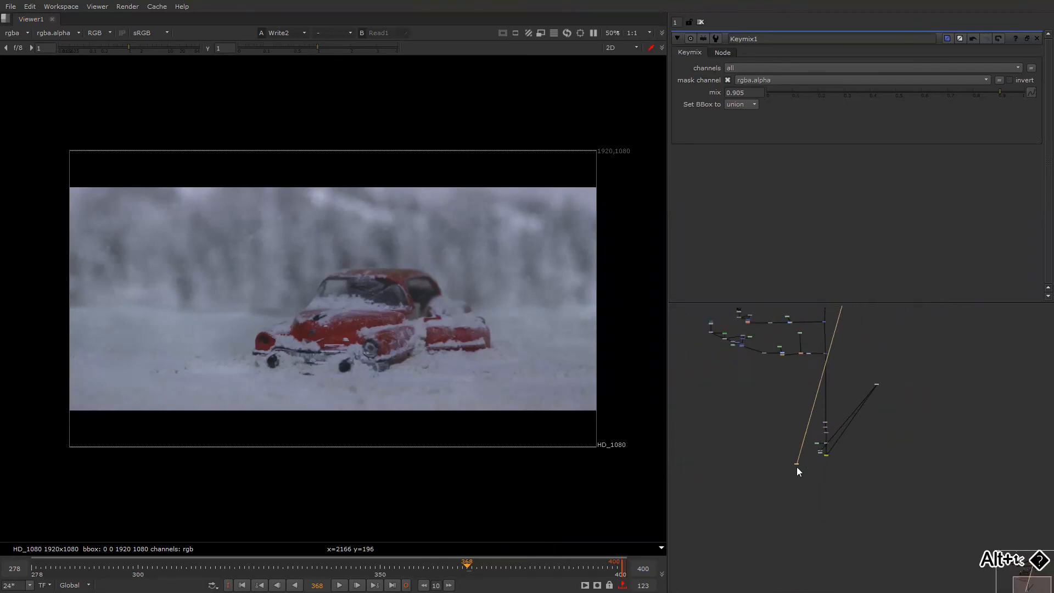
- Compare the transformed green-screen plate with the final Write2 composite by alternating between them in the viewer
scroll(796, 467, up, 3)
key(1)
key(2)
key(1)
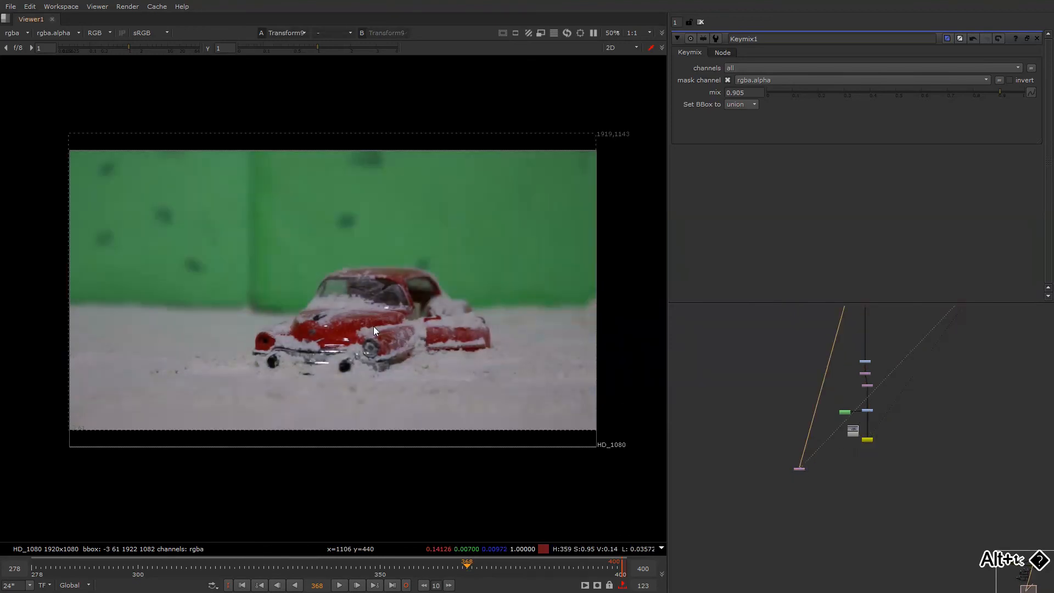
key(2)
key(1)
key(2)
key(1)
key(2)
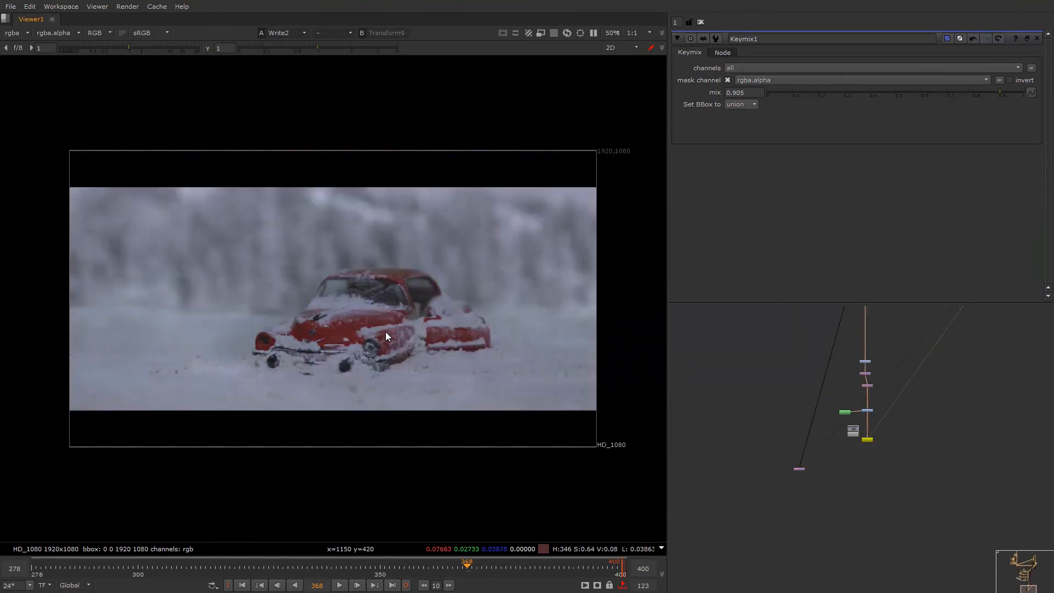